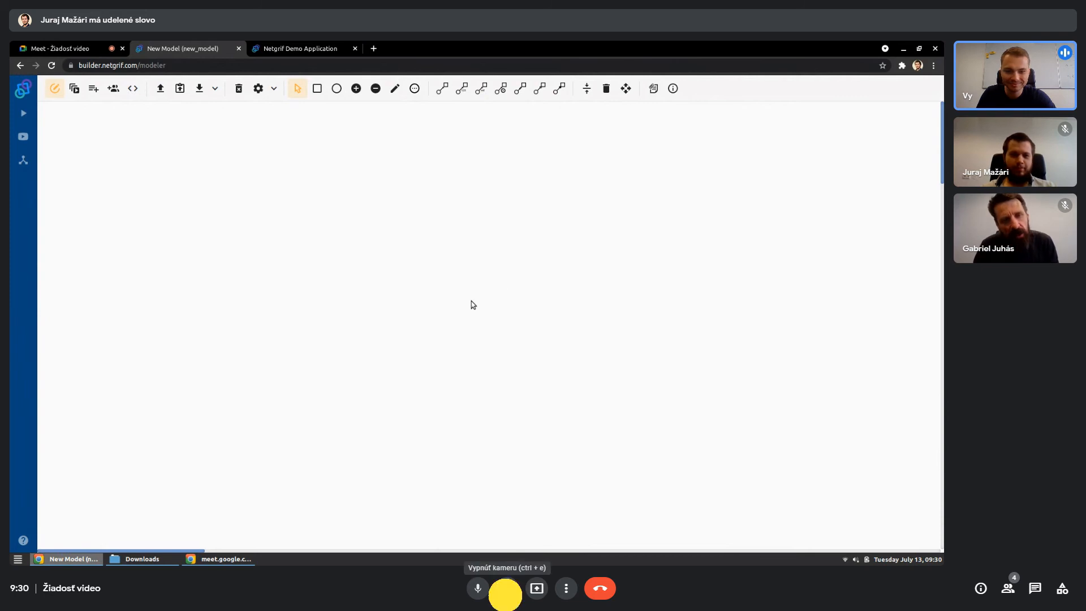
click(506, 589)
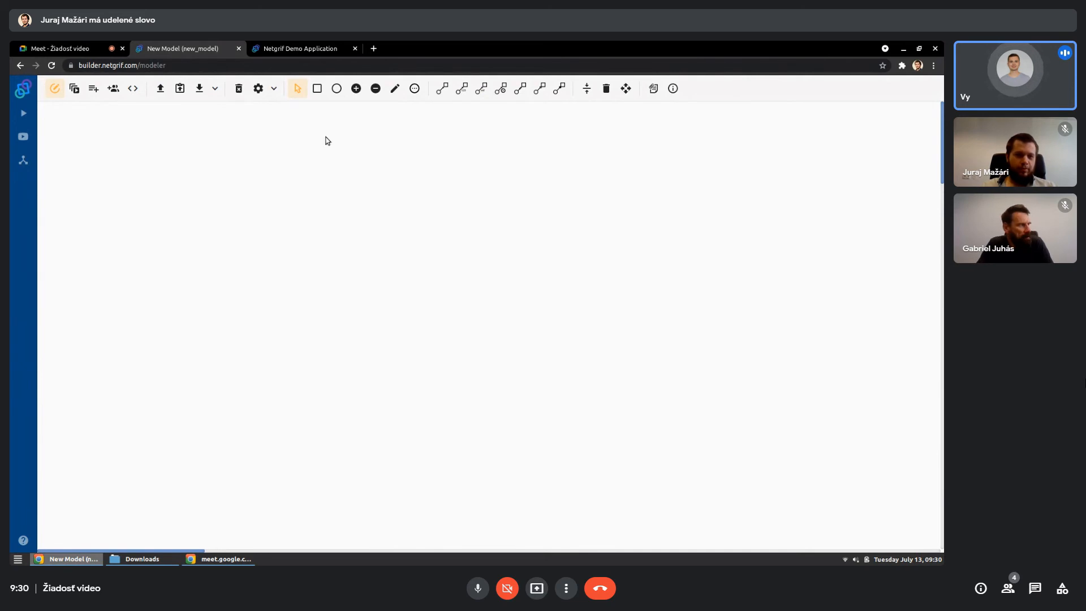
- Place a transition in the upper left area of the empty canvas and label it "Request form"
click(317, 89)
click(207, 155)
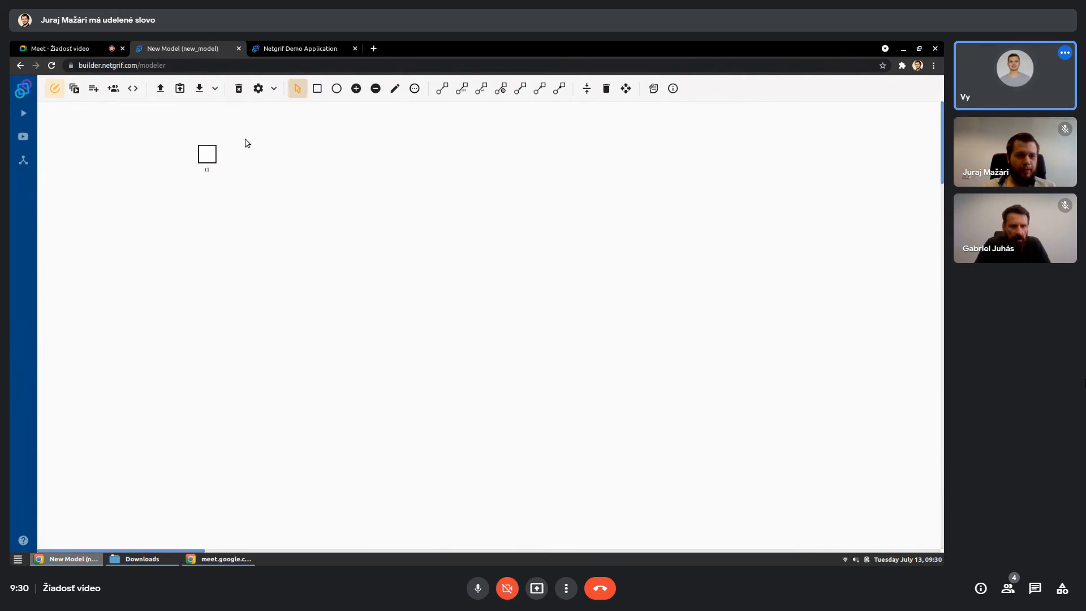
click(395, 88)
click(212, 158)
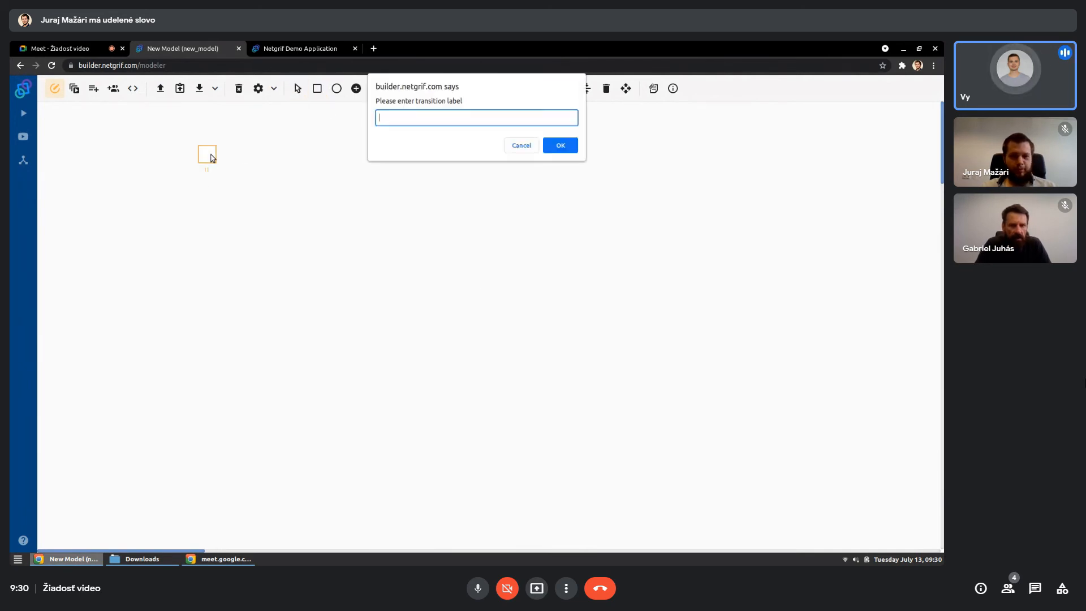
text(Reques)
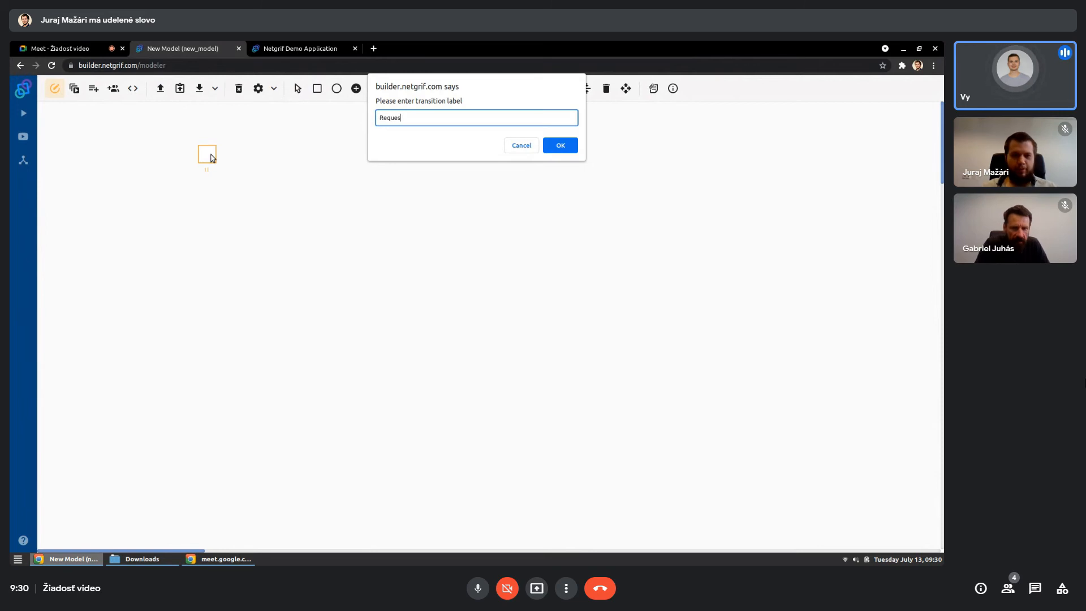
text(t form)
key(Return)
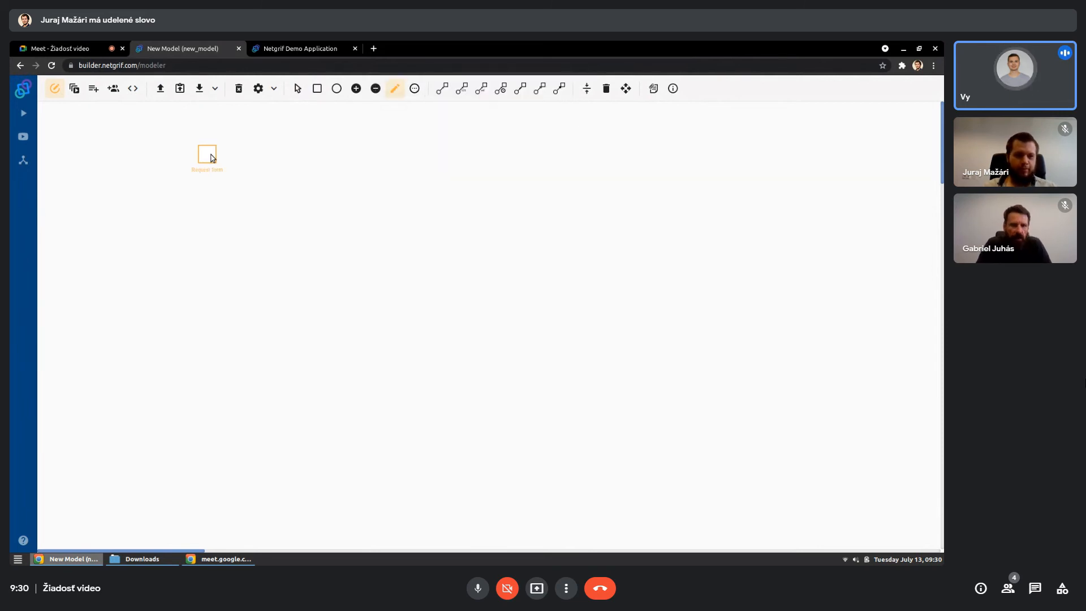
- Open the form editor of the "Request form" transition
click(298, 89)
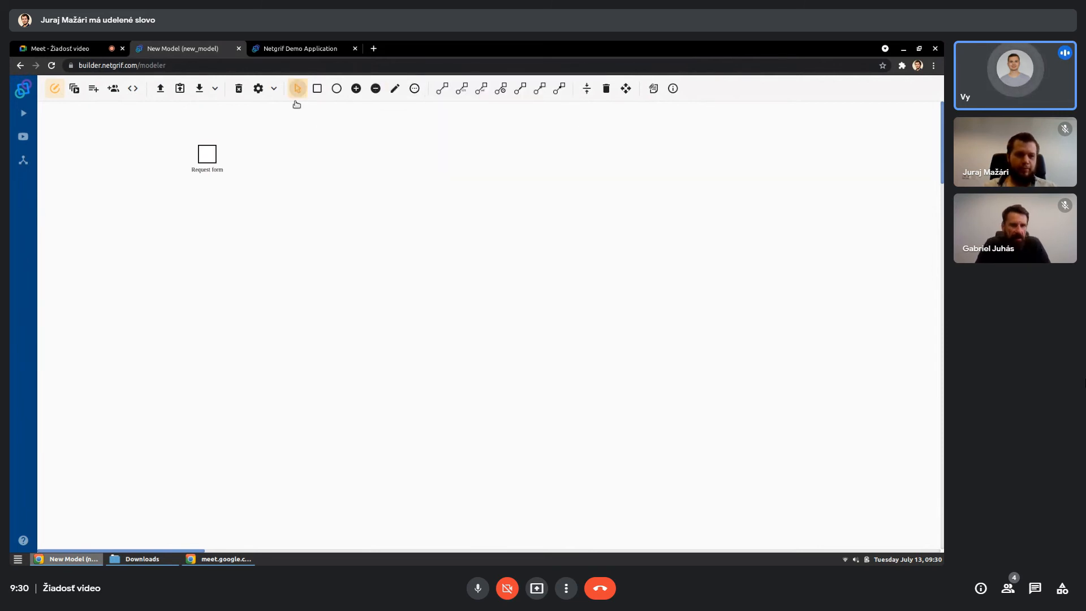
click(211, 157)
click(238, 195)
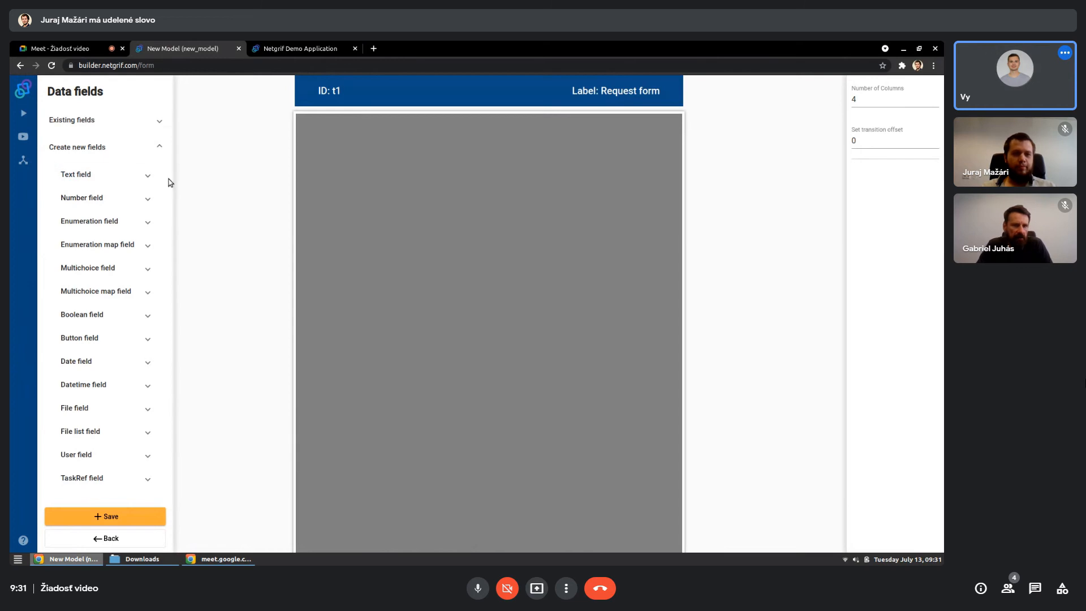
- Add a simple text field in the left half of the form's first row and label it "First name"
click(148, 177)
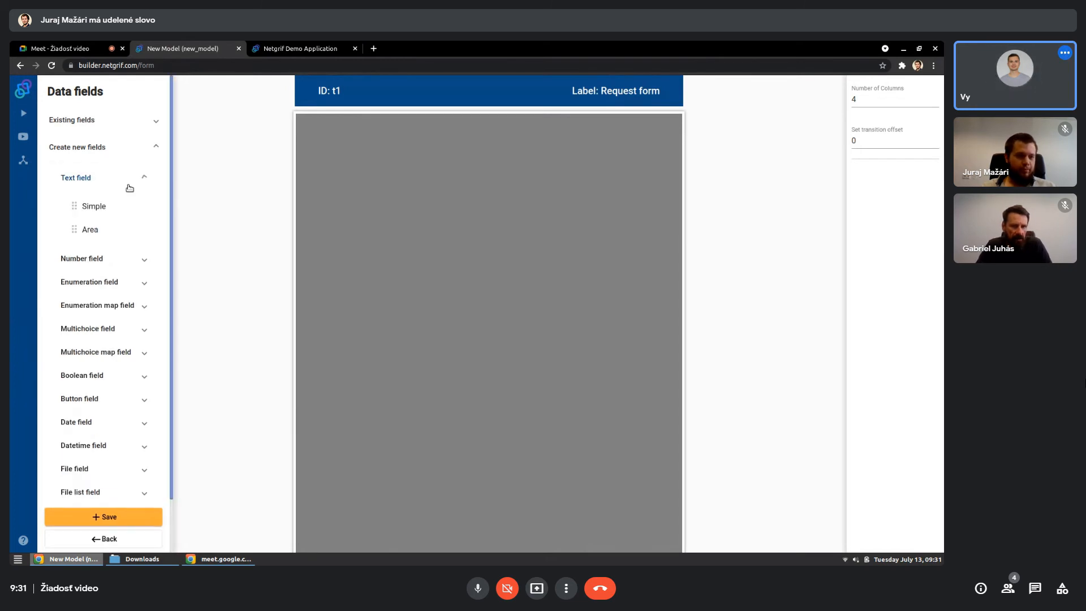
drag(147, 208, 479, 137)
click(876, 326)
text(Fis)
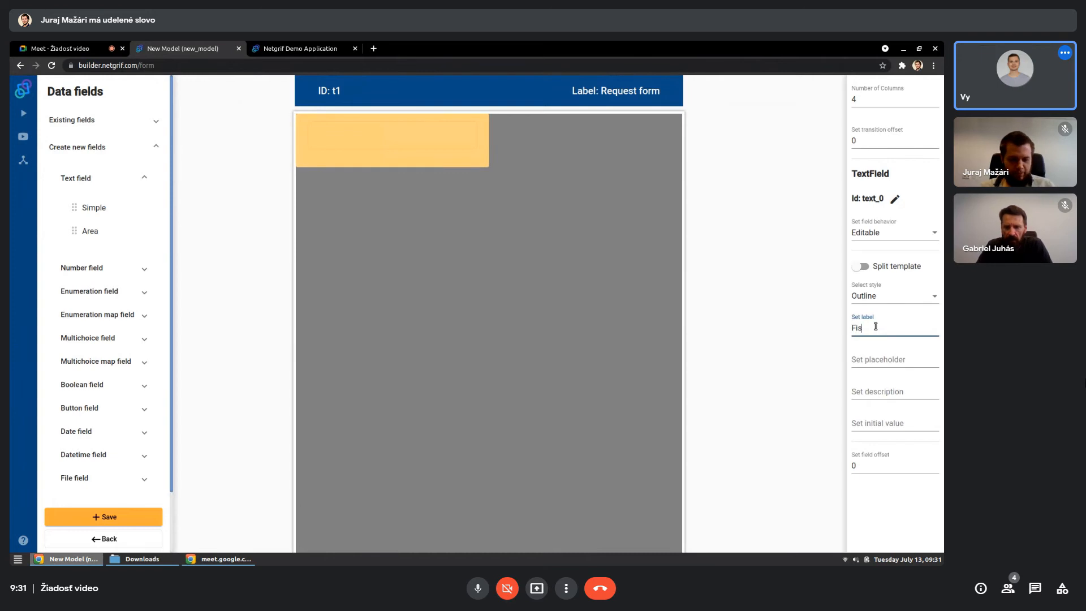
text(rst name)
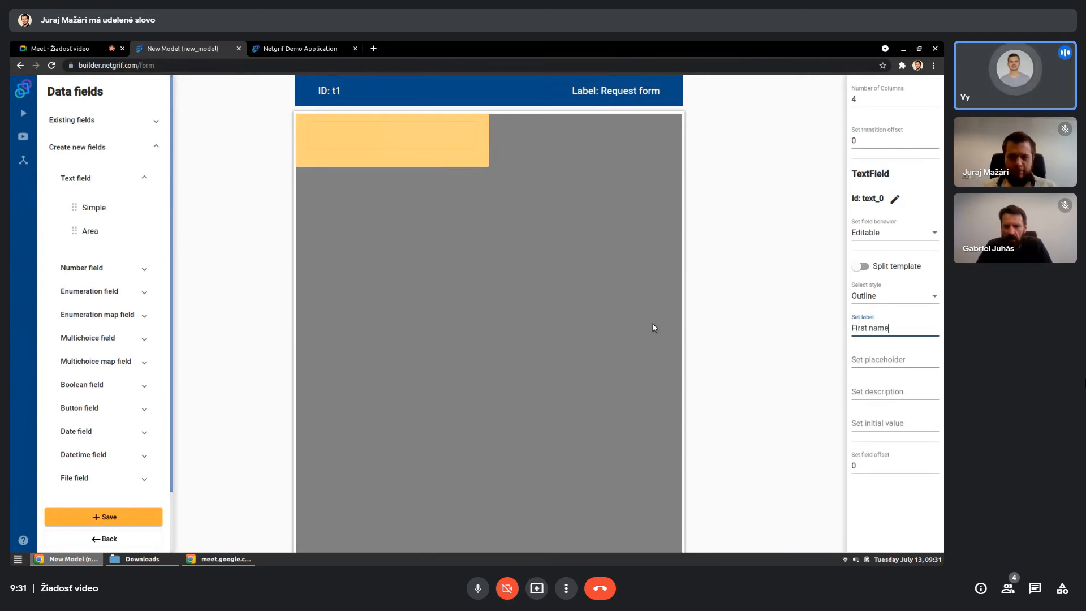
click(587, 309)
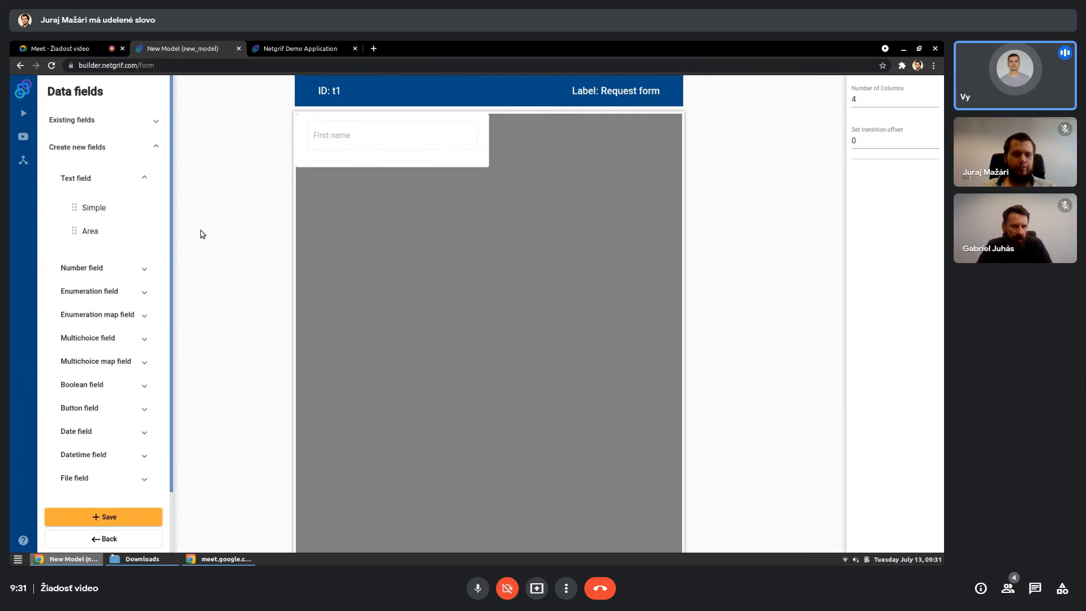
- Add a simple text field beside "First name" in the first row and label it "Surname"
drag(93, 207, 679, 136)
click(888, 331)
text(Surname)
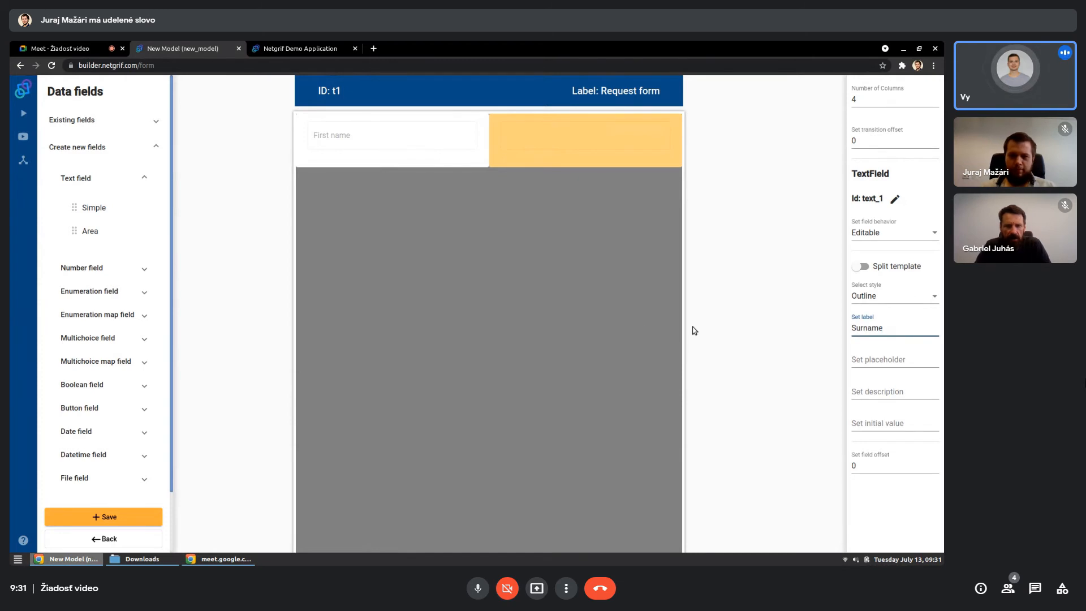
click(626, 315)
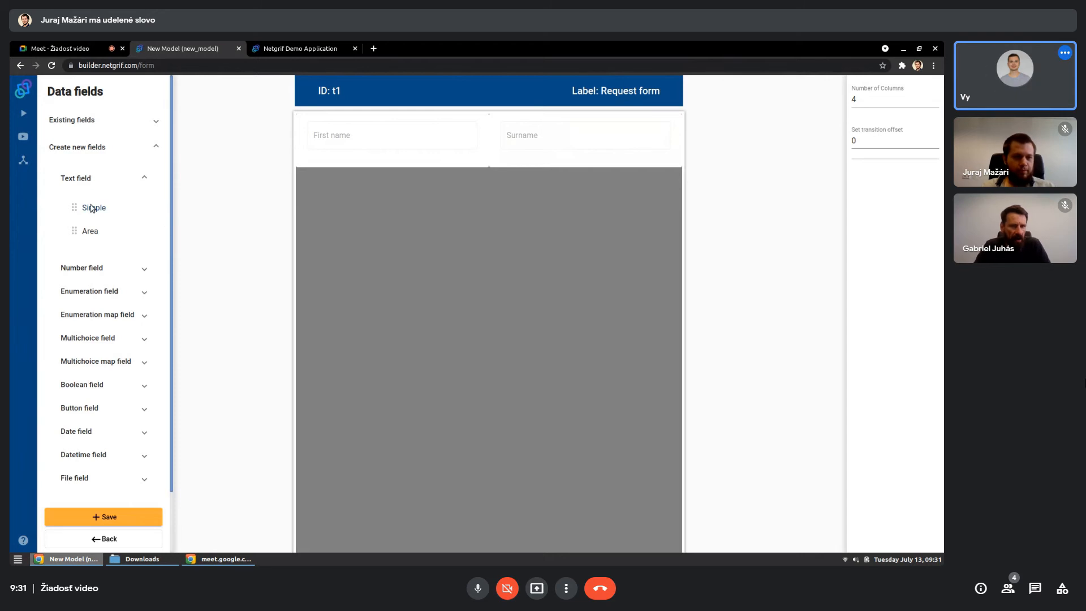
- Add a simple text field below "First name" and label it "Email"
drag(92, 209, 488, 190)
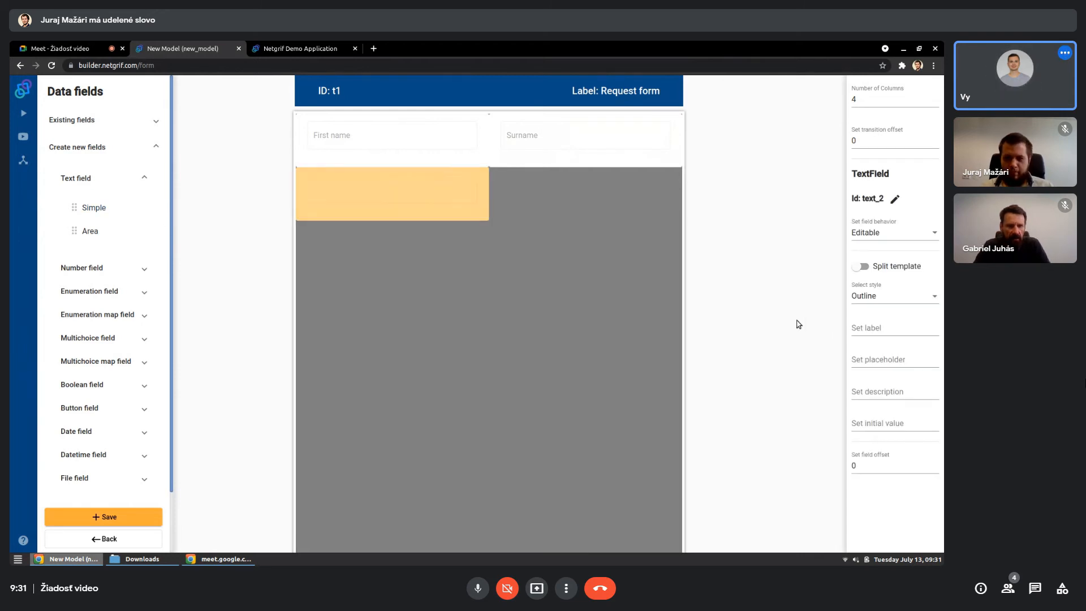
click(872, 329)
text(Email)
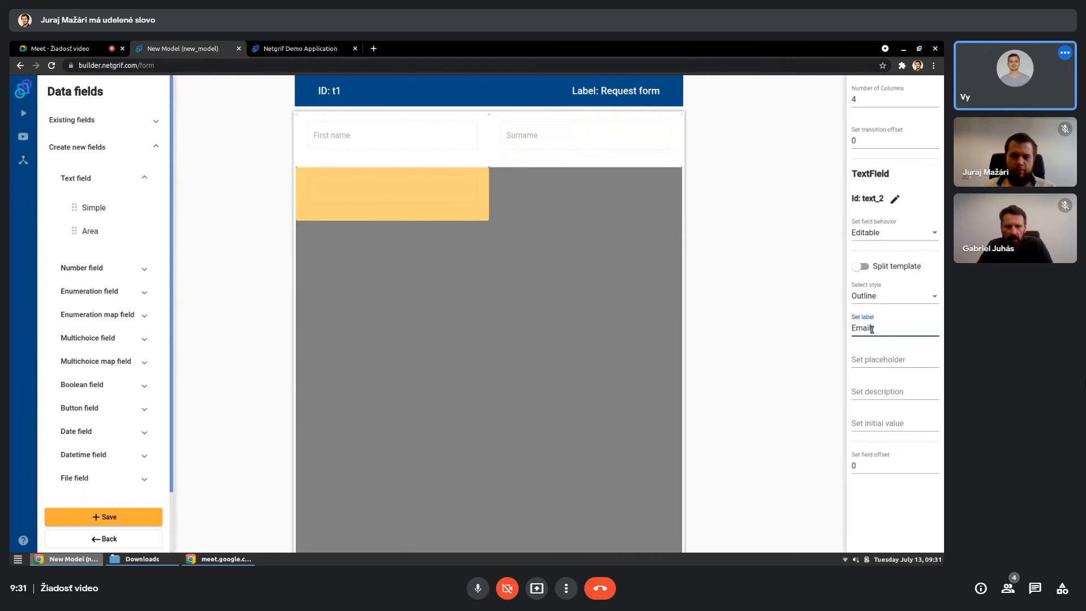
click(578, 325)
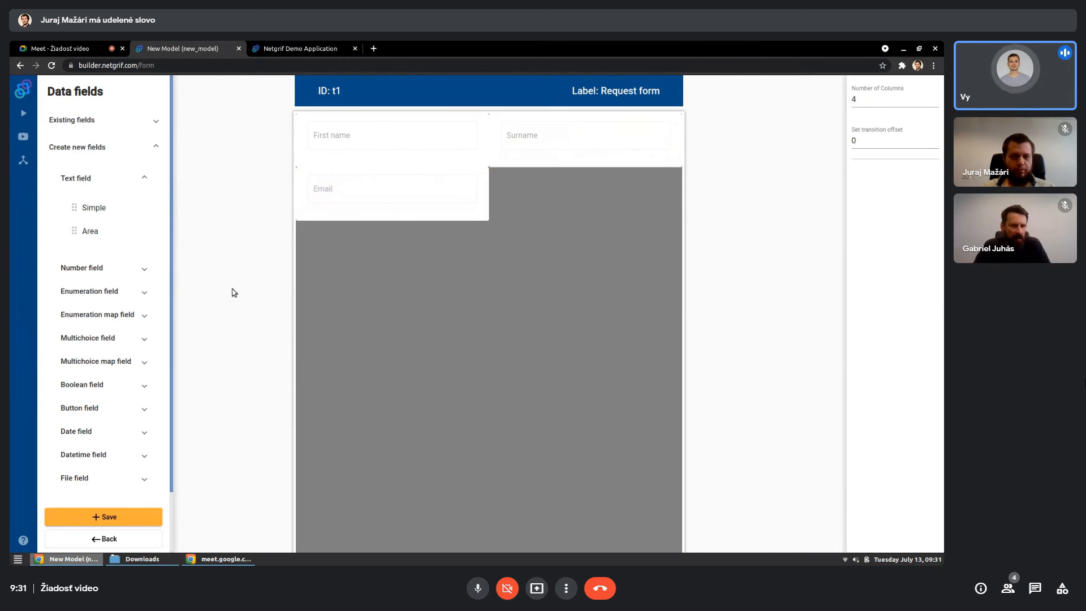
- Add a simple number field beside "Email" in the second row and label it "Contract number"
click(148, 270)
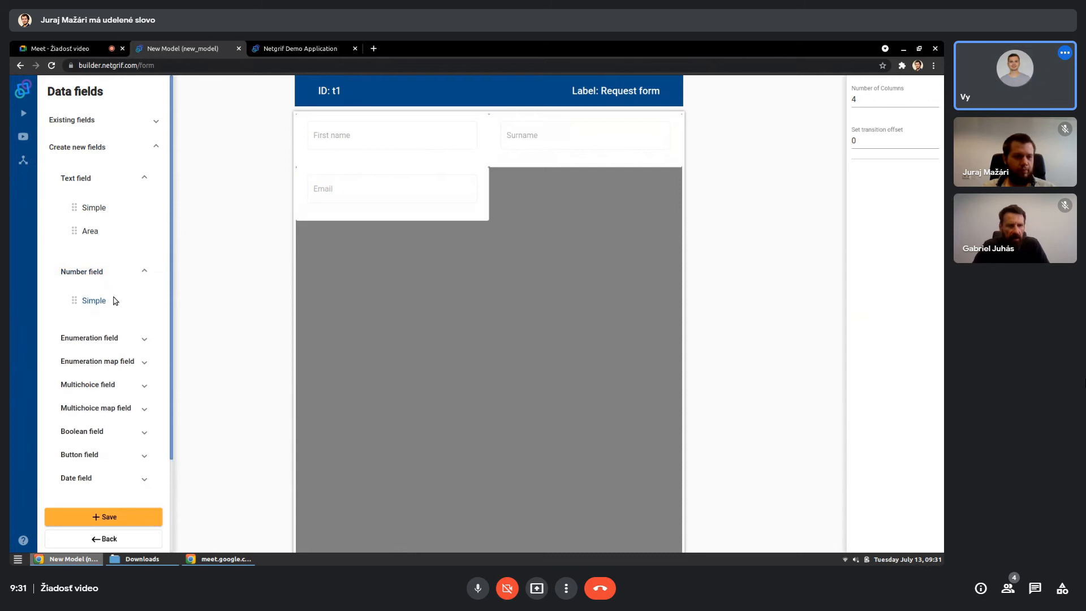
drag(96, 301, 651, 195)
click(635, 197)
click(891, 330)
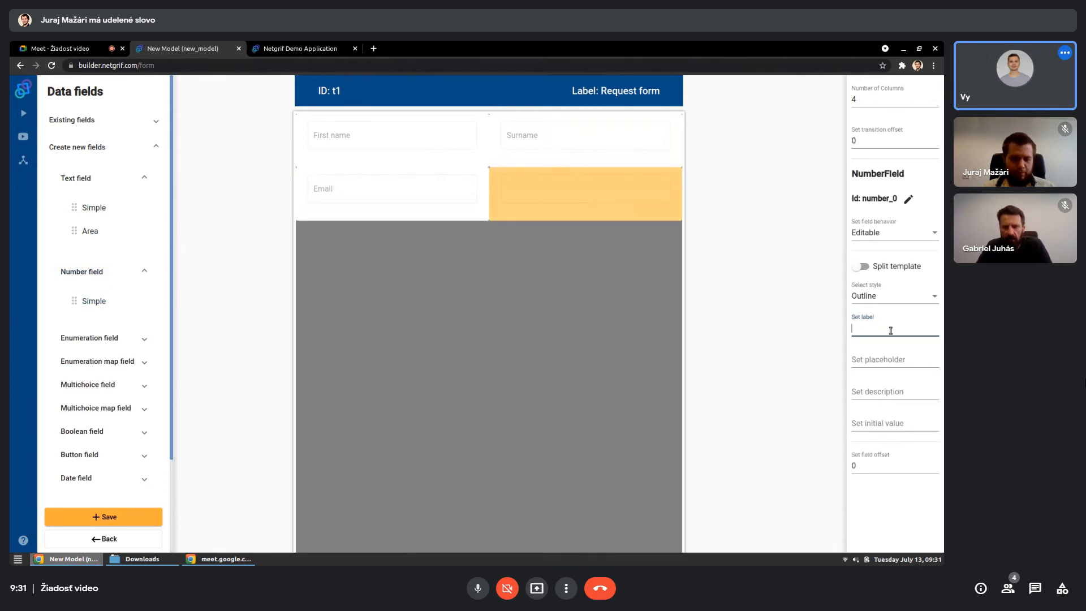
text(Contract number)
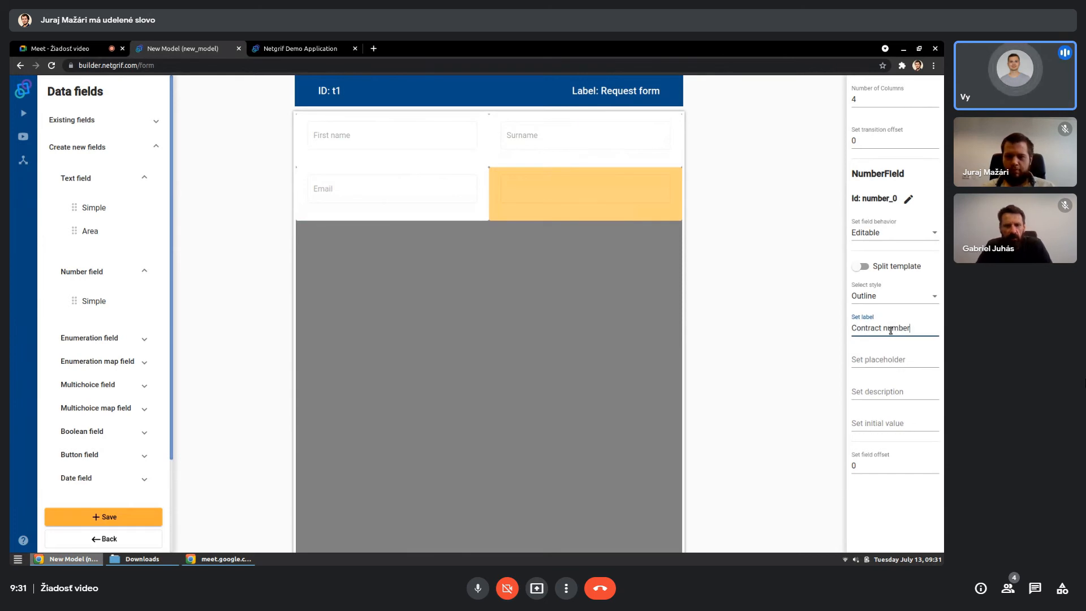
key(Return)
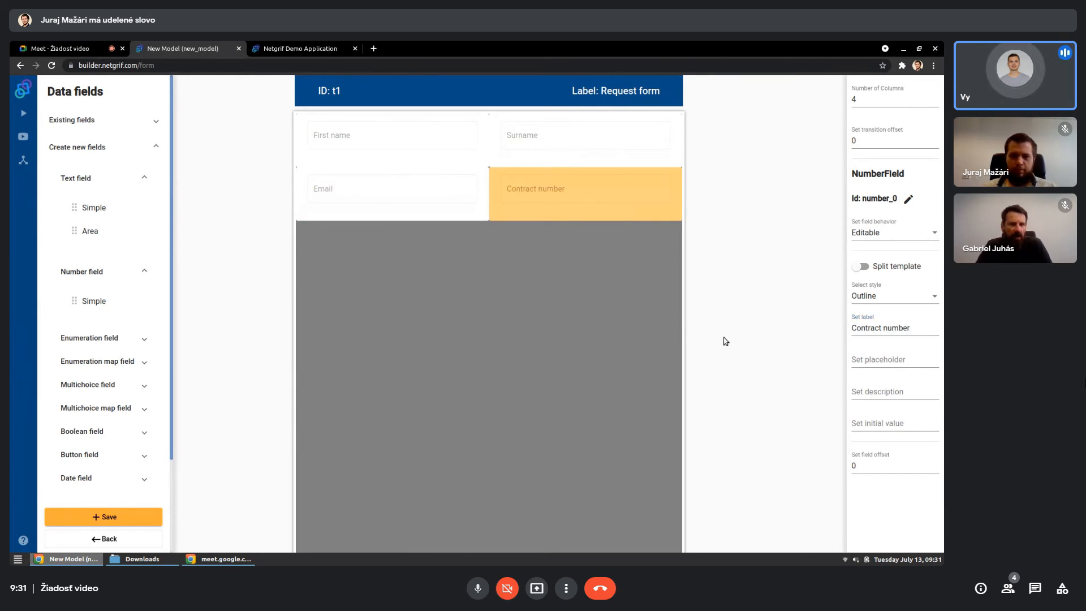
click(634, 319)
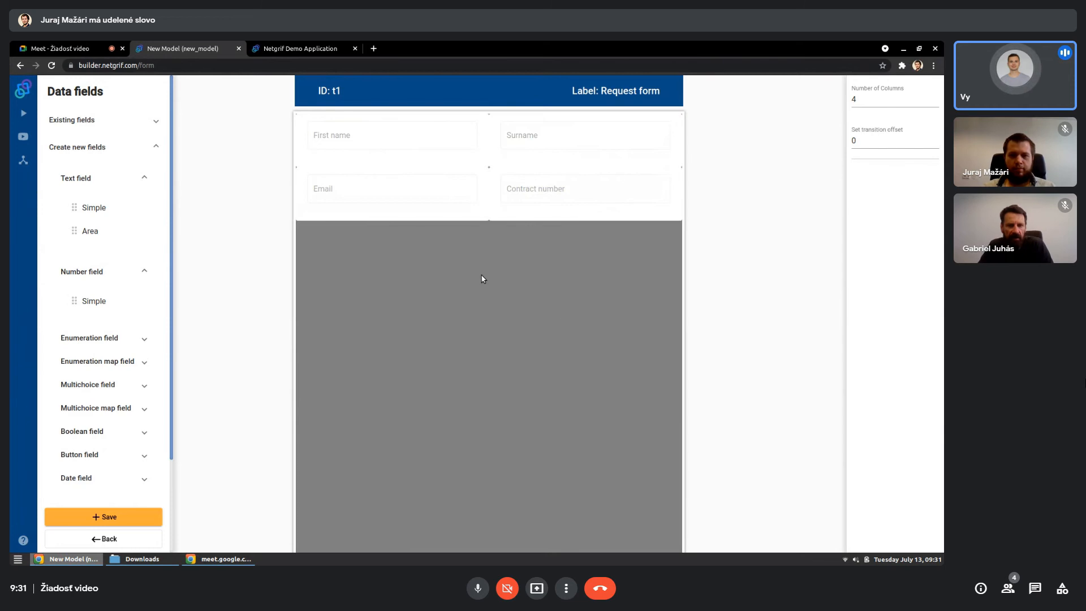
- Add the Required behavior to the "First name" and "Surname" fields, keeping both editable
click(409, 138)
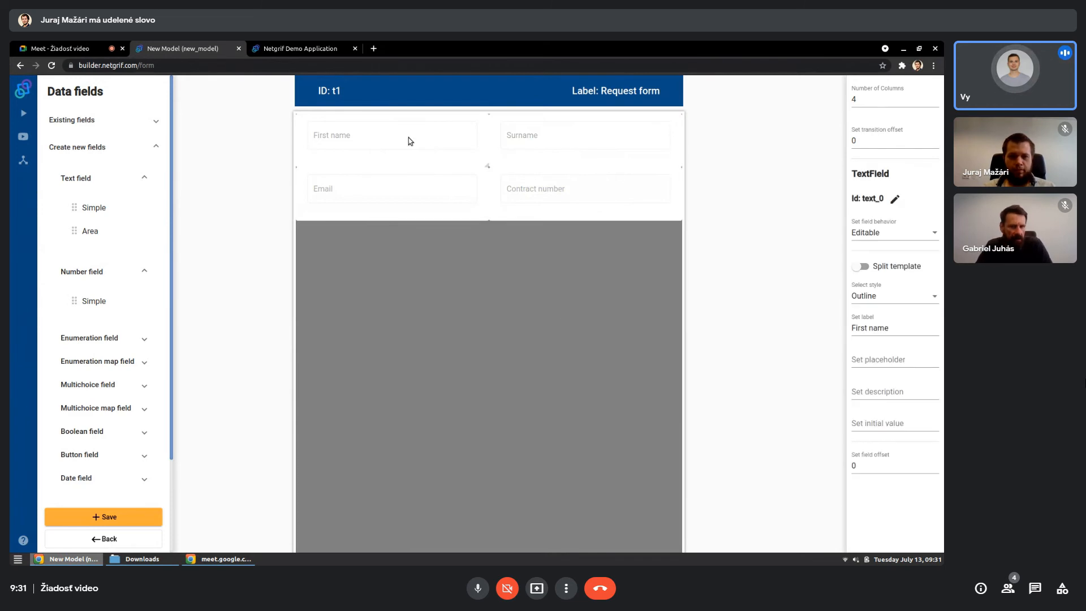
click(875, 241)
click(870, 254)
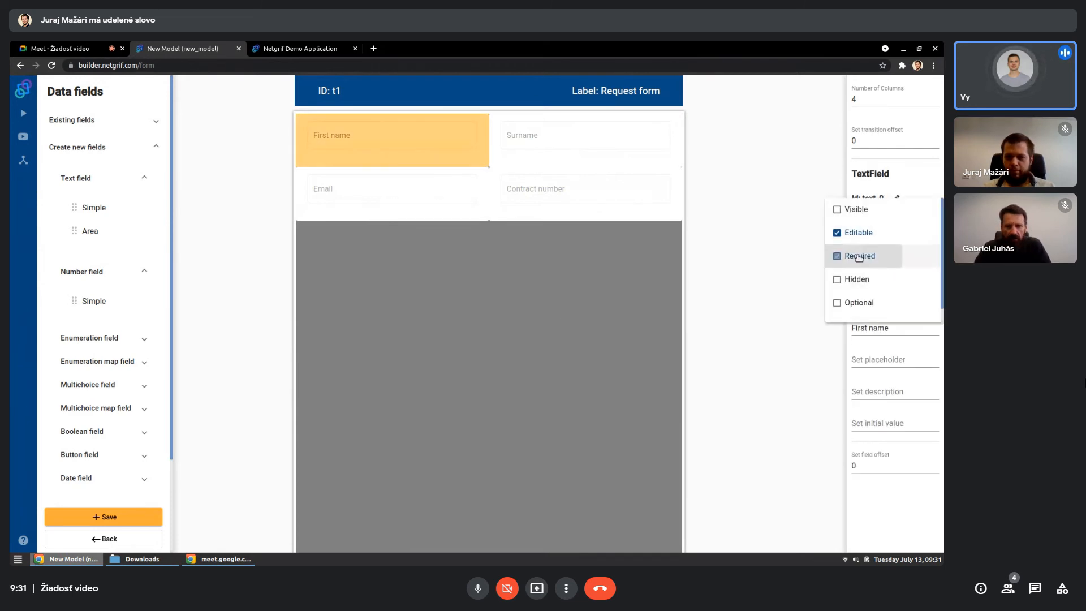
click(808, 259)
click(643, 148)
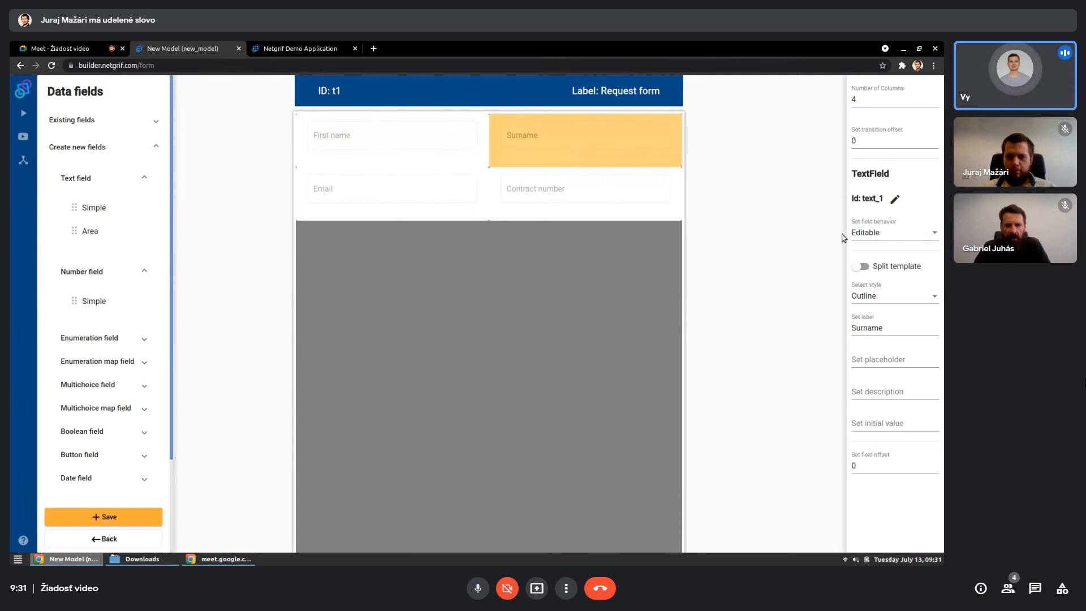
click(874, 235)
click(838, 258)
- Add the Required behavior to the "Email" and "Contract number" fields, keeping both editable
click(406, 202)
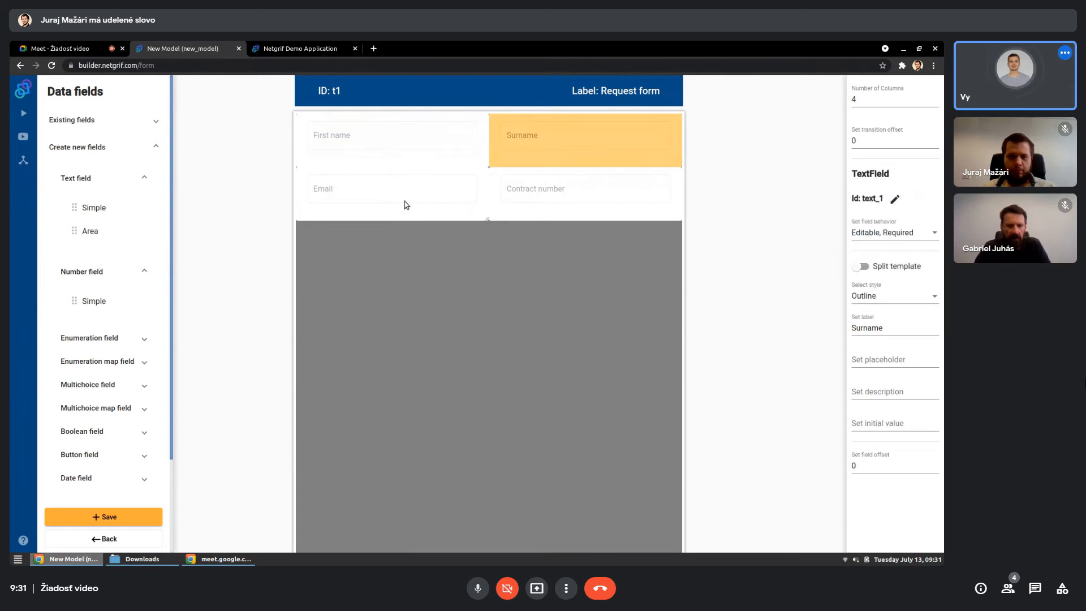
click(405, 202)
click(860, 235)
click(848, 255)
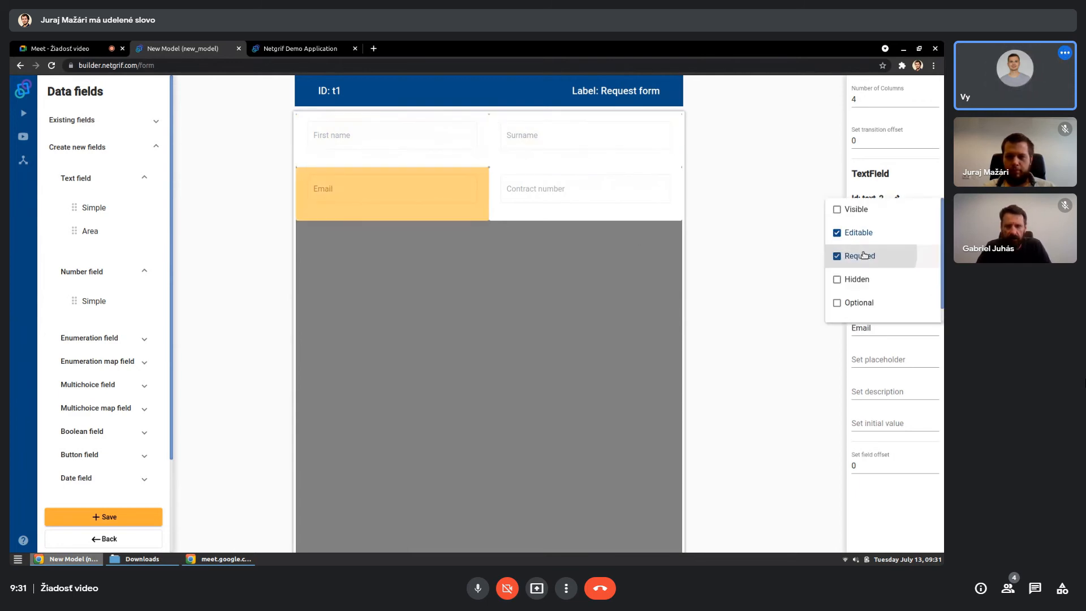
click(605, 189)
click(883, 234)
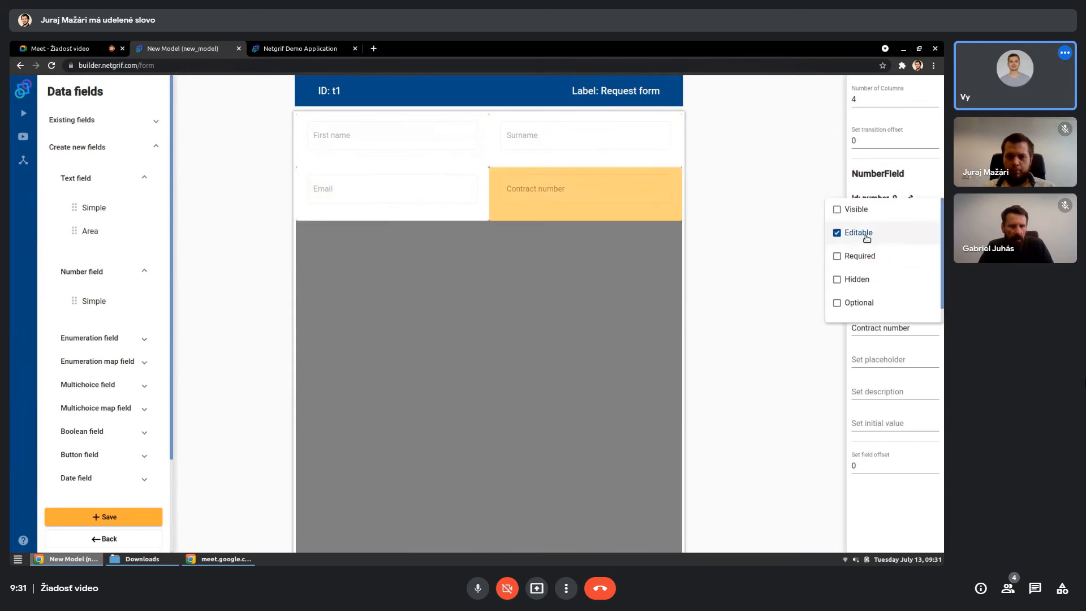
click(838, 256)
click(569, 237)
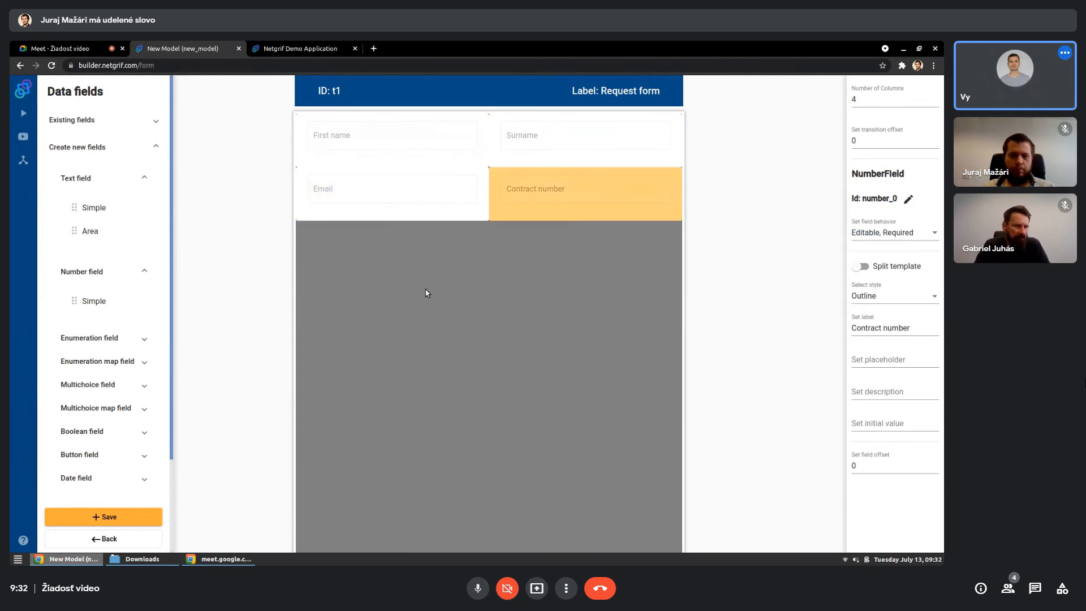
click(353, 292)
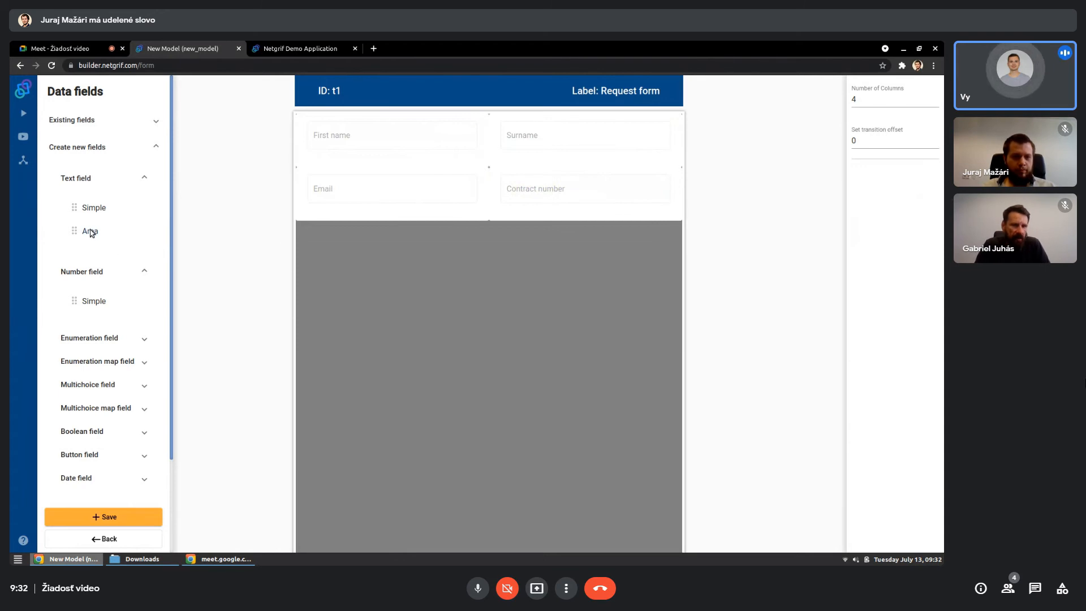
- Add a full-width area text field below the second row of the form and label it "Request text"
drag(92, 232, 660, 323)
click(615, 311)
click(900, 332)
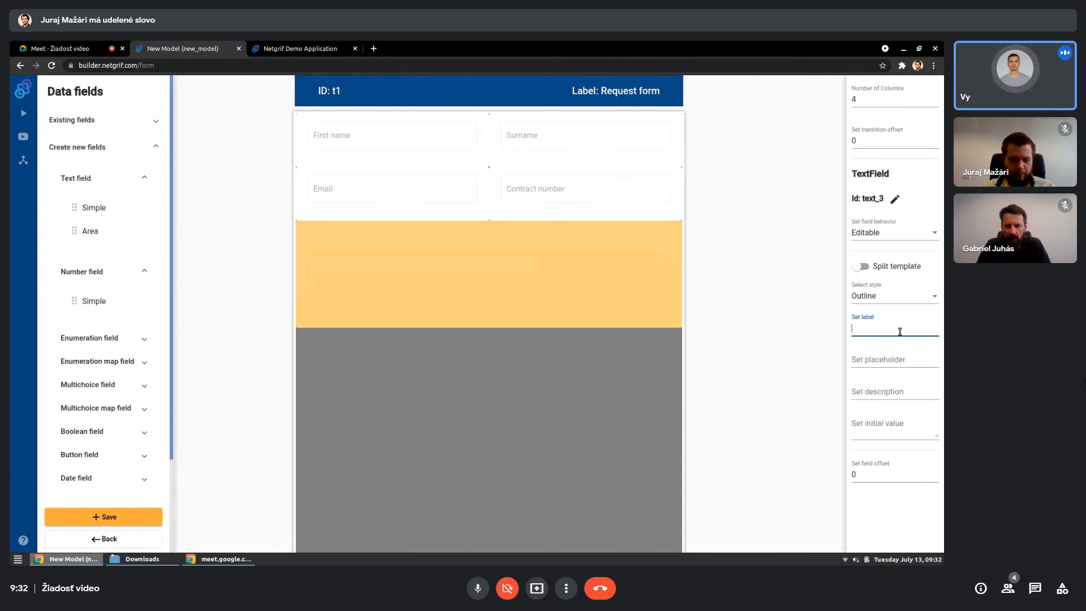
text(Request text)
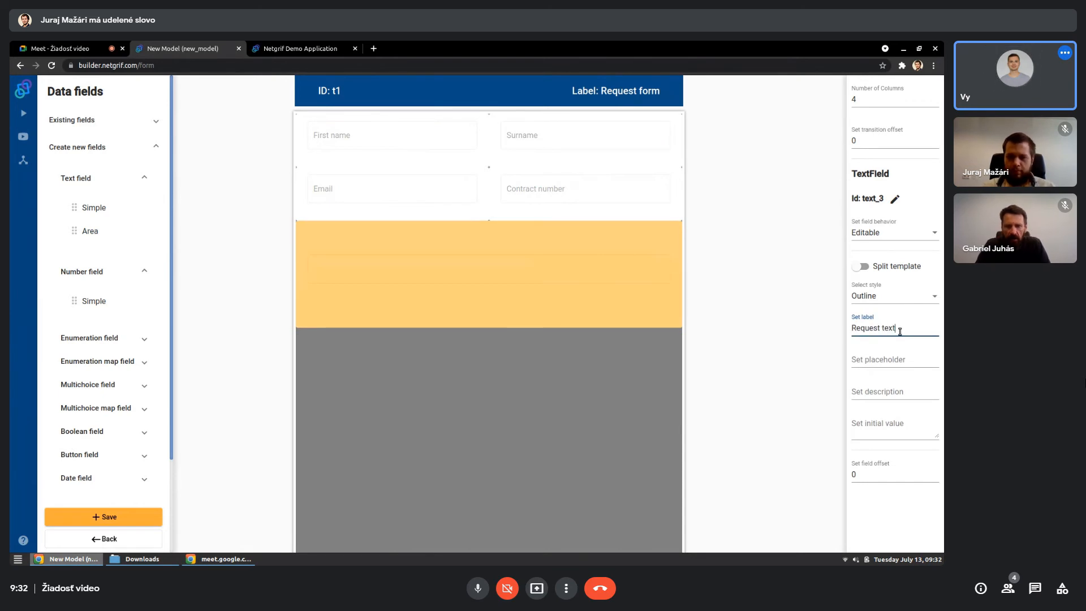
click(817, 341)
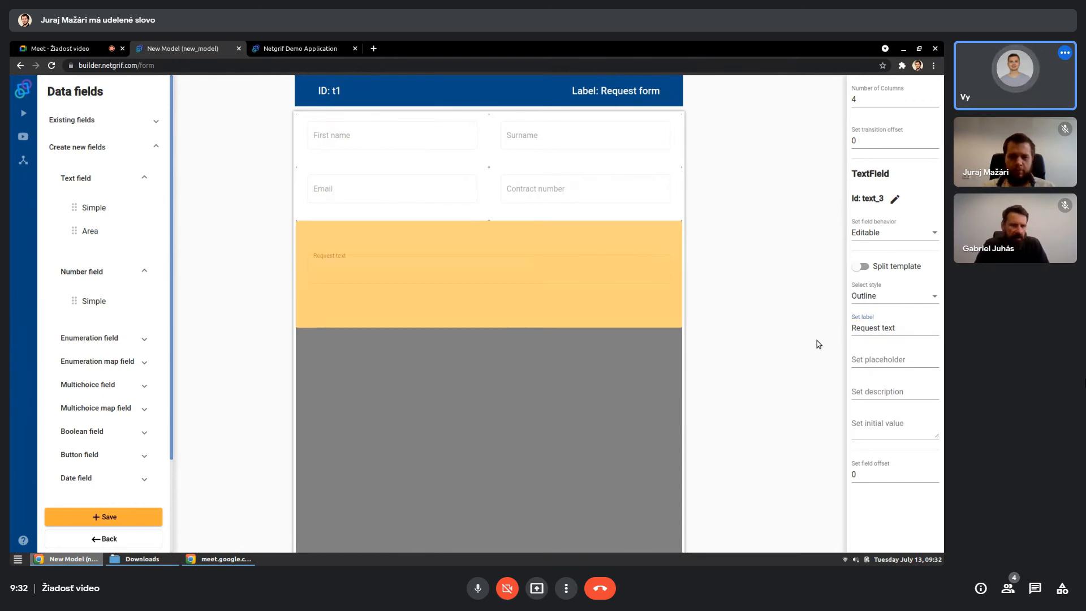
click(654, 360)
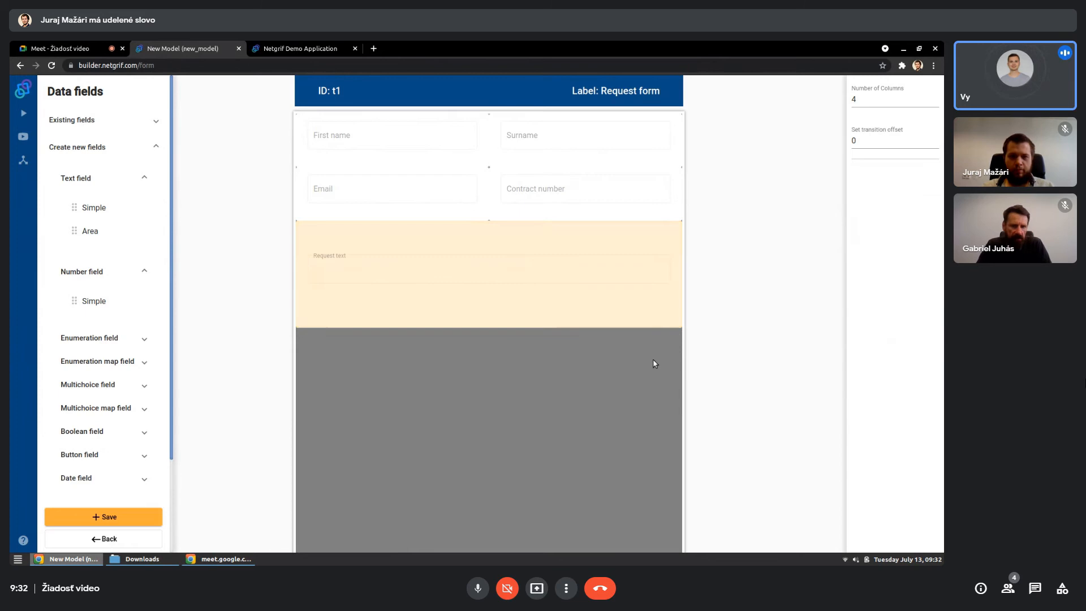
- Save the form and align the "Request form" transition on the model canvas
click(146, 512)
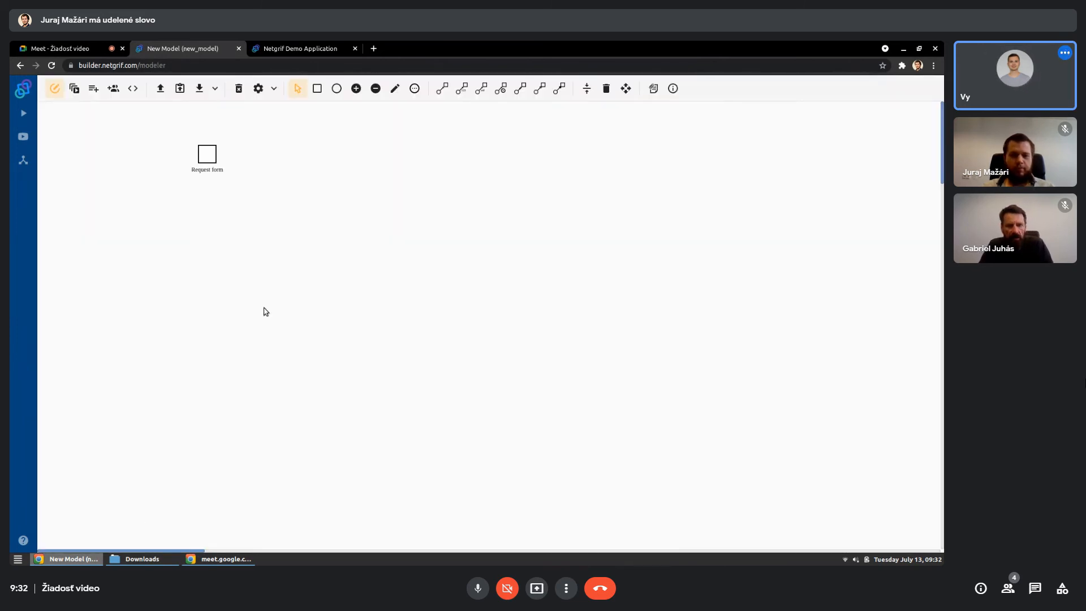
click(586, 89)
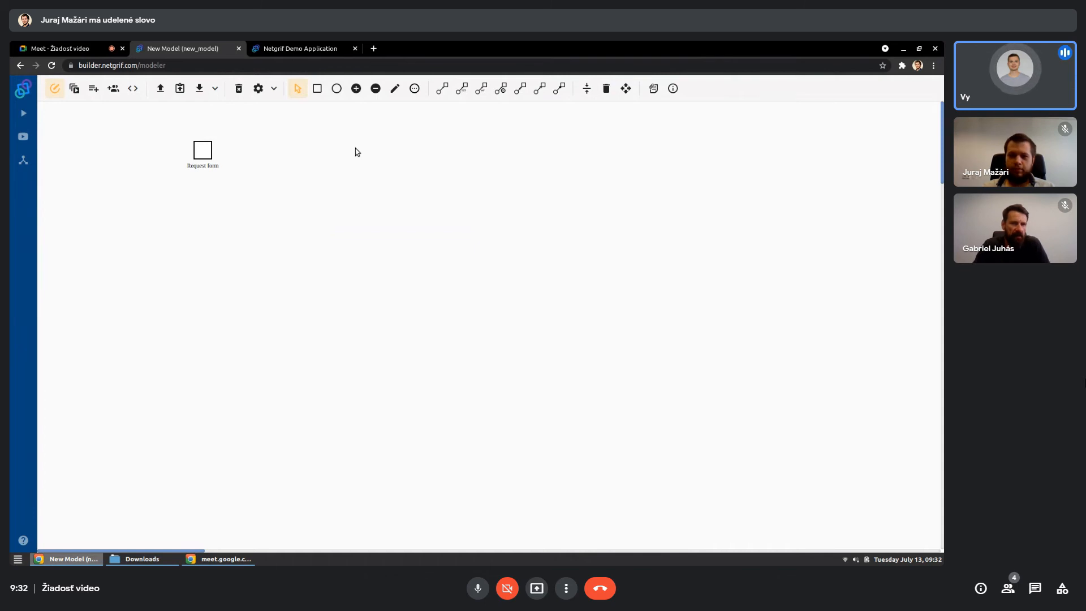
- Add a starting place below and to the left of the "Request form" transition and put one token in it
click(339, 92)
click(71, 223)
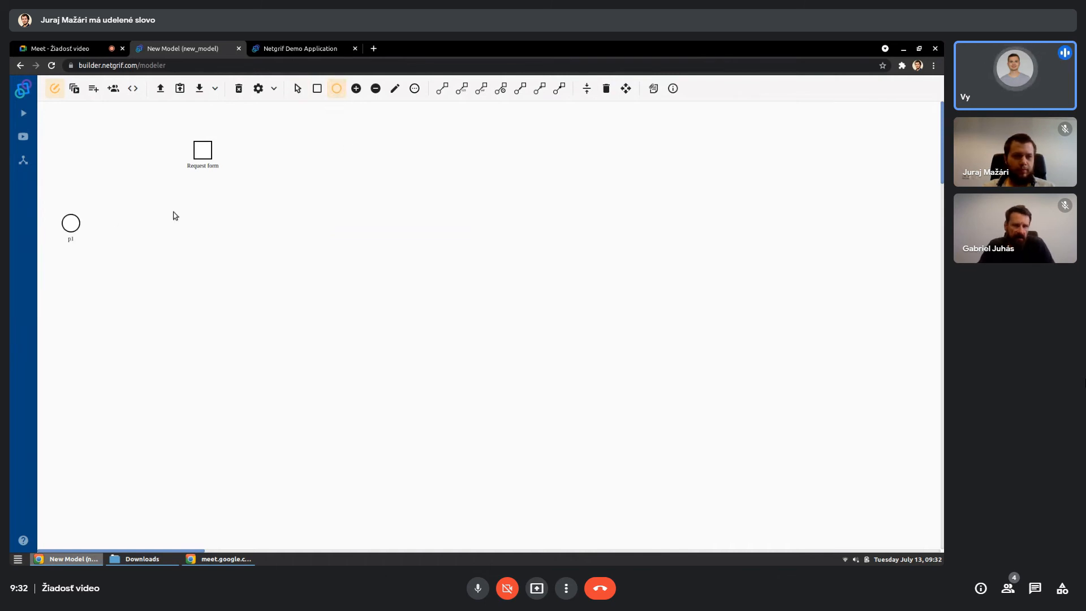
click(356, 88)
click(69, 223)
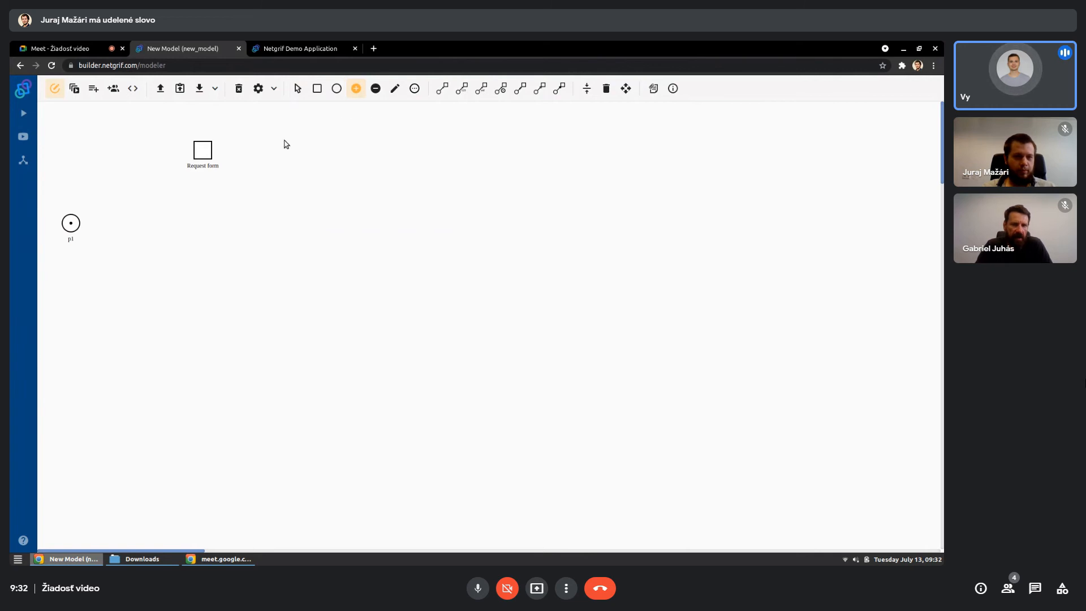
- Add a transition to the right of the starting place and label it "Submit a form"
click(317, 88)
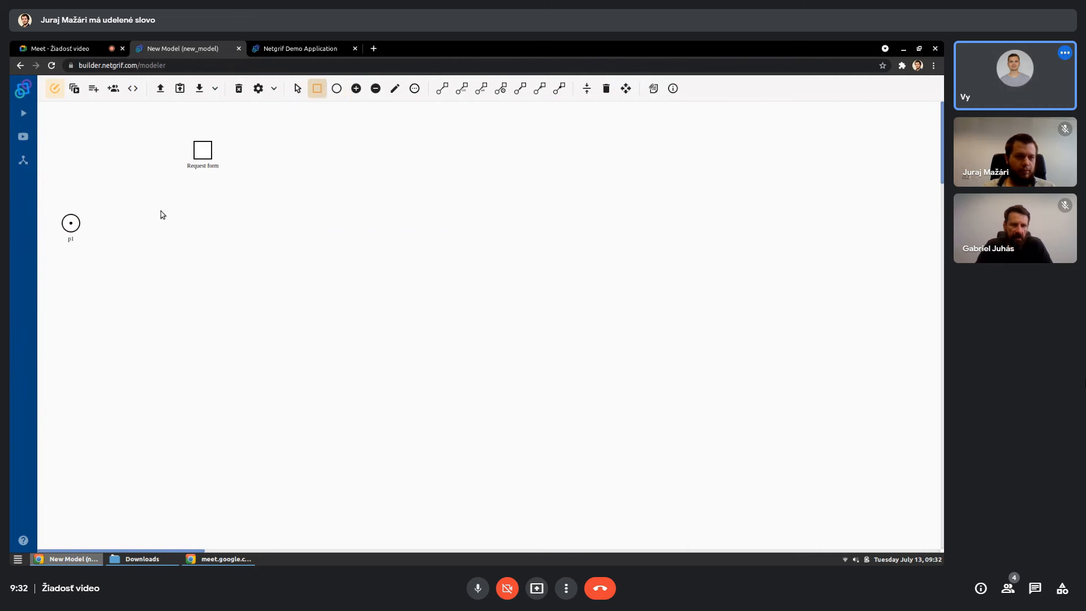
click(129, 227)
click(395, 88)
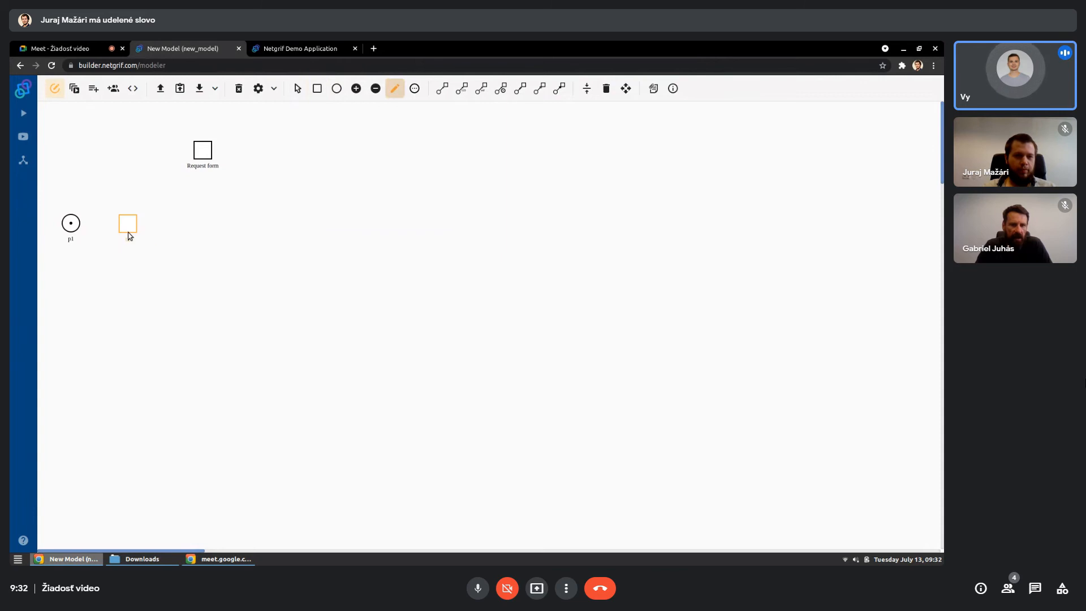
click(129, 233)
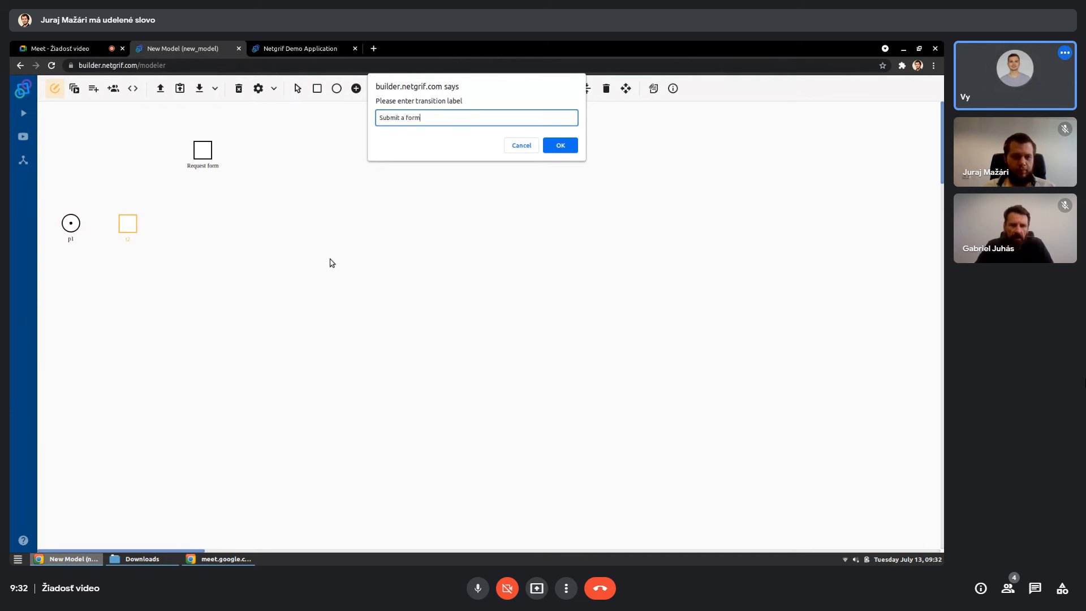
key(Return)
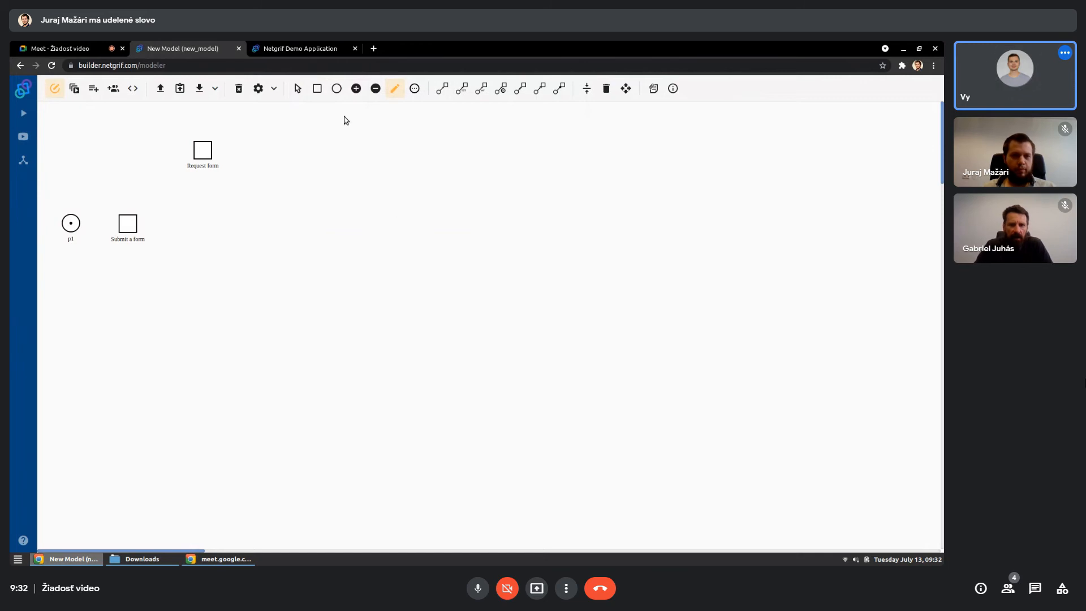
- Add an empty place to the right of the "Submit a form" transition and align the model elements
click(337, 89)
click(183, 224)
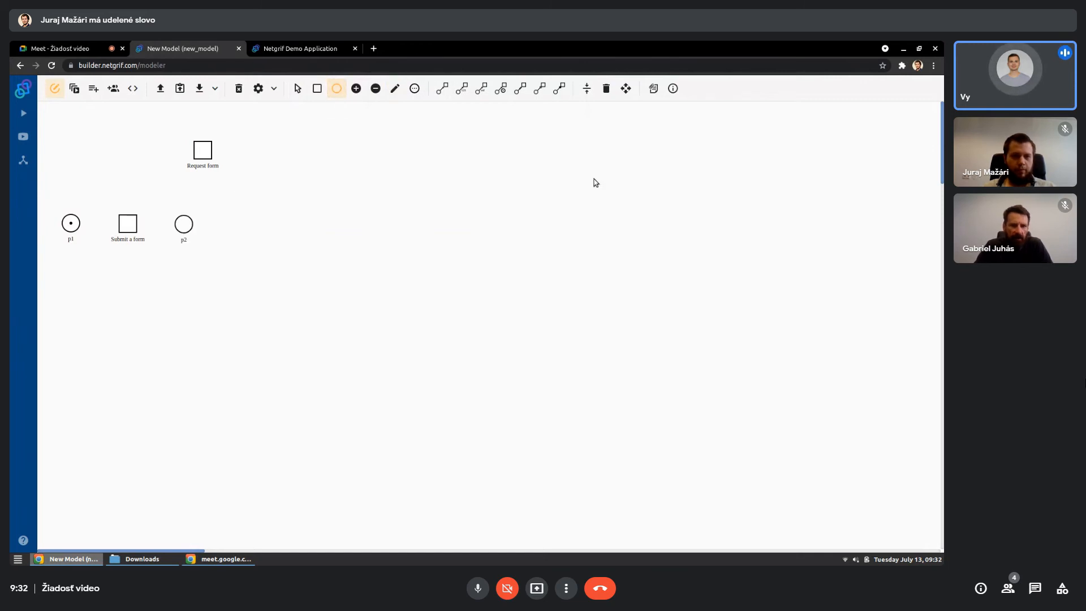
click(586, 90)
- Connect the starting place to "Submit a form" and that transition to the empty place after it with regular arcs
click(442, 88)
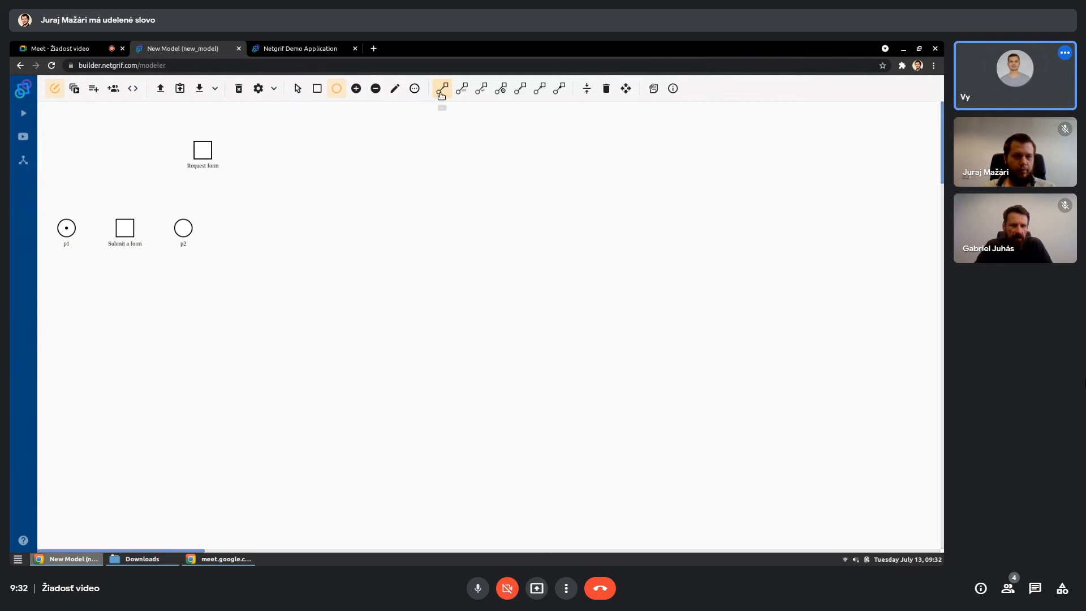
click(71, 228)
click(121, 229)
click(122, 229)
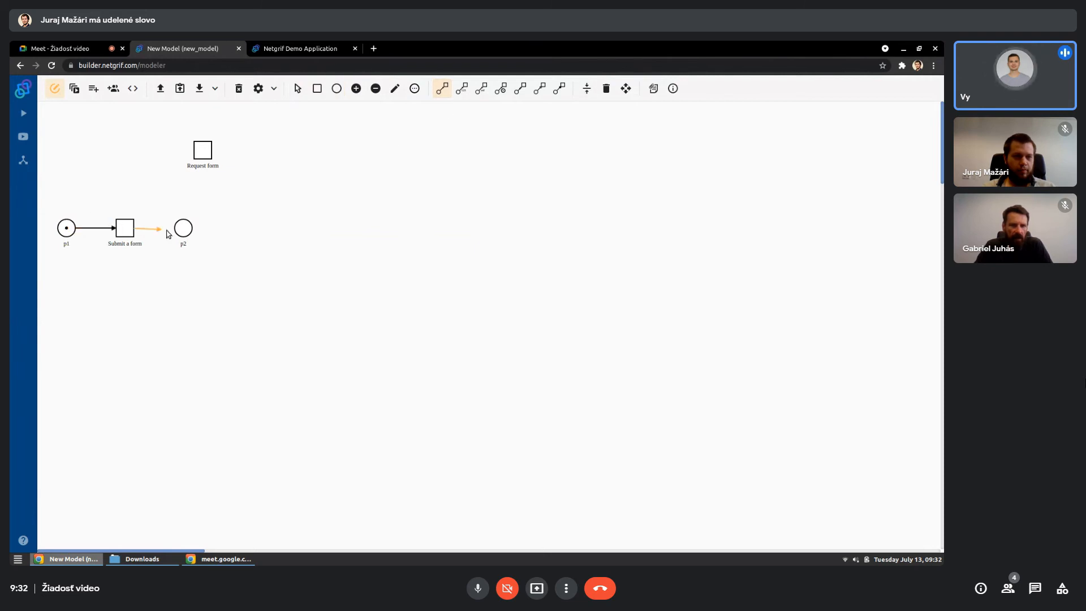
click(180, 228)
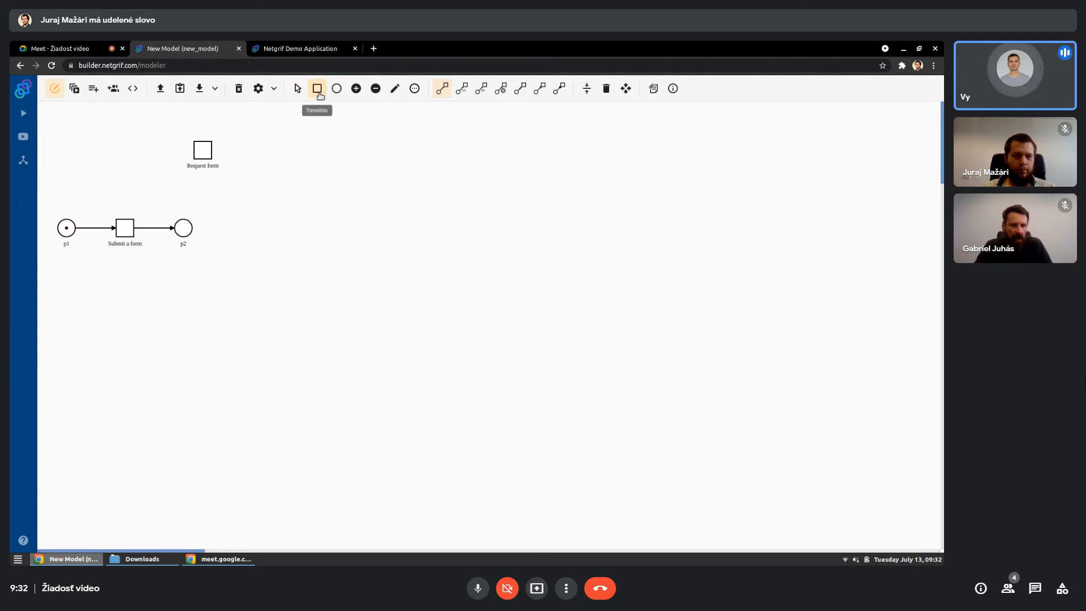
- Add a transition to the right of the place following "Submit a form" and label it "Registration of a form"
click(317, 89)
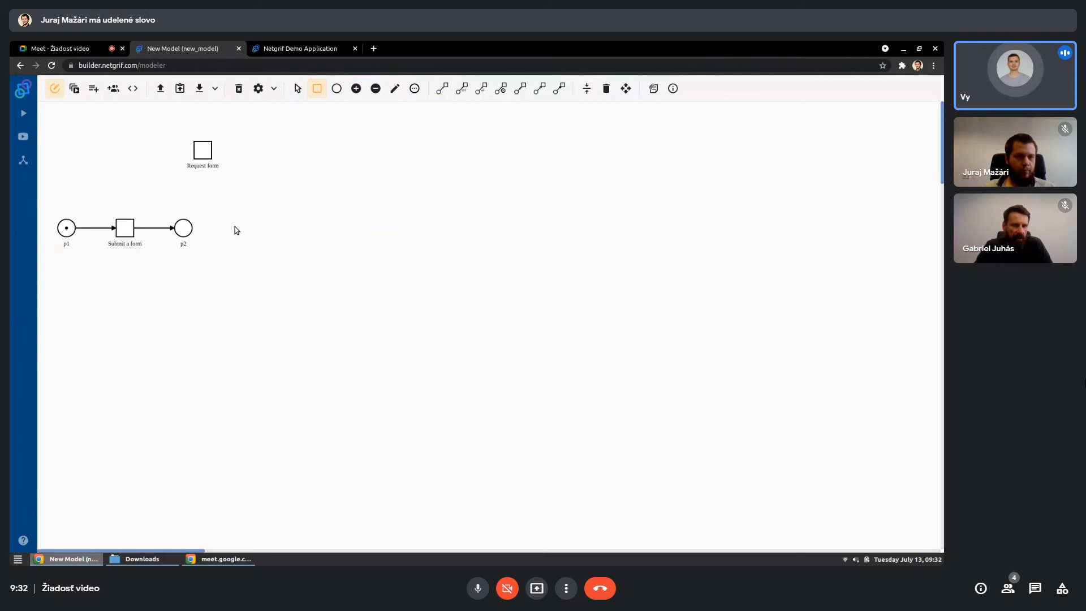
click(236, 228)
click(396, 89)
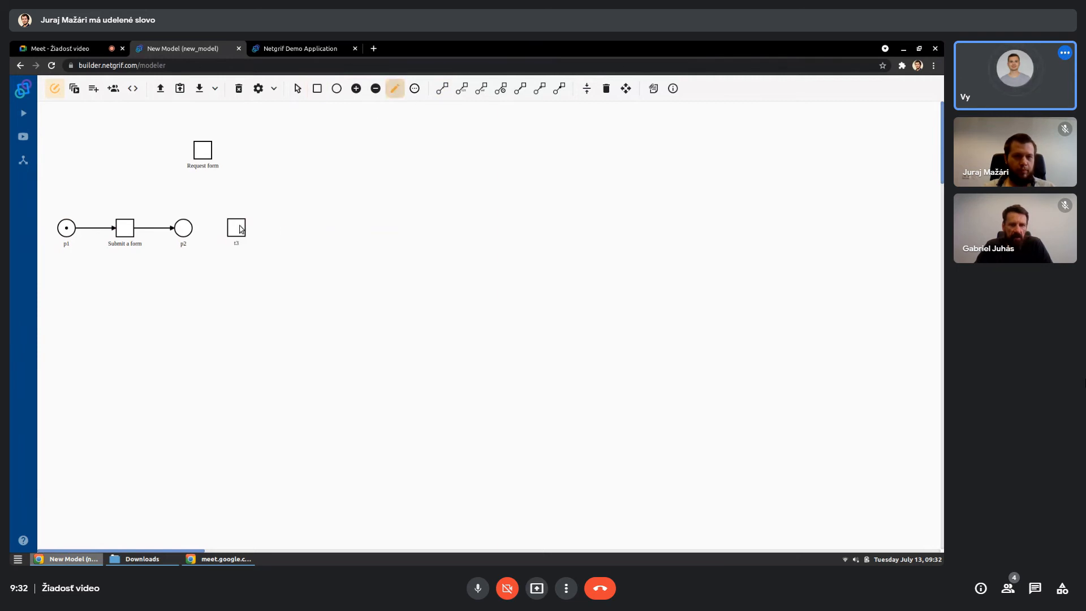
click(237, 228)
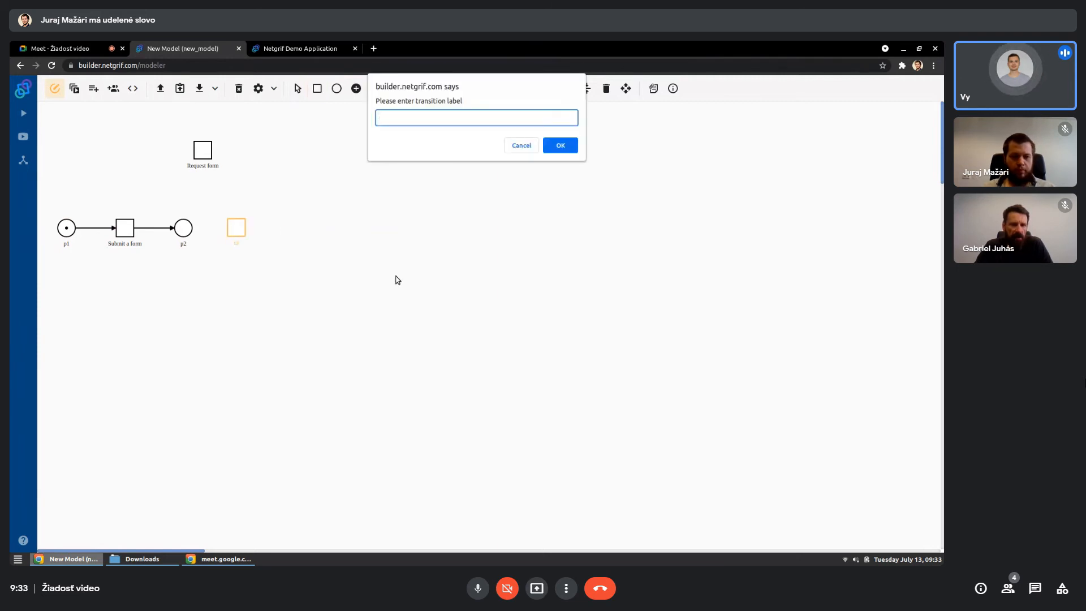
text(Registra)
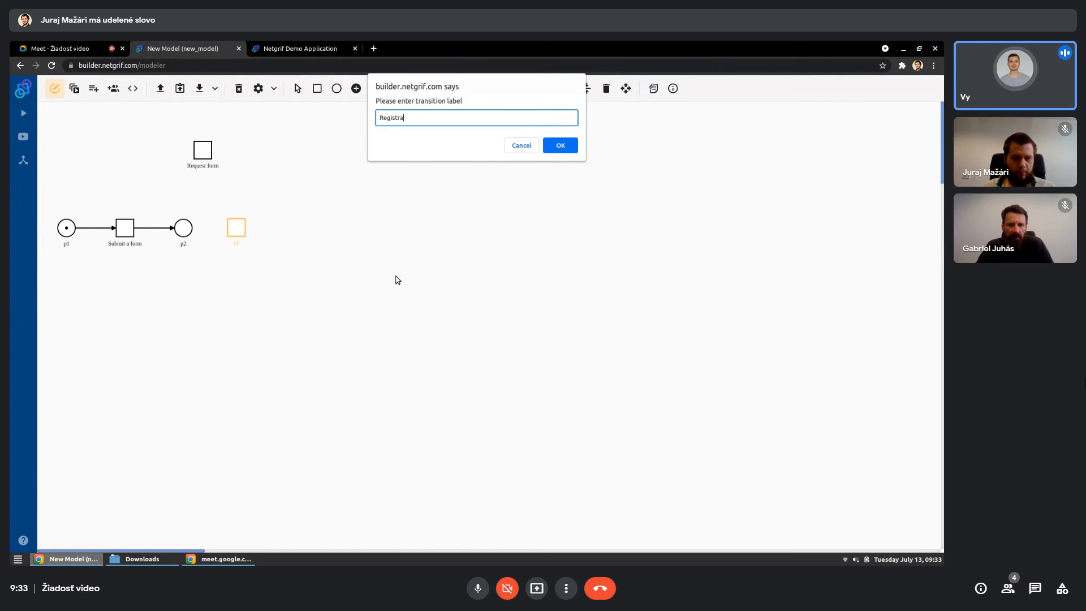
text(tion of a form)
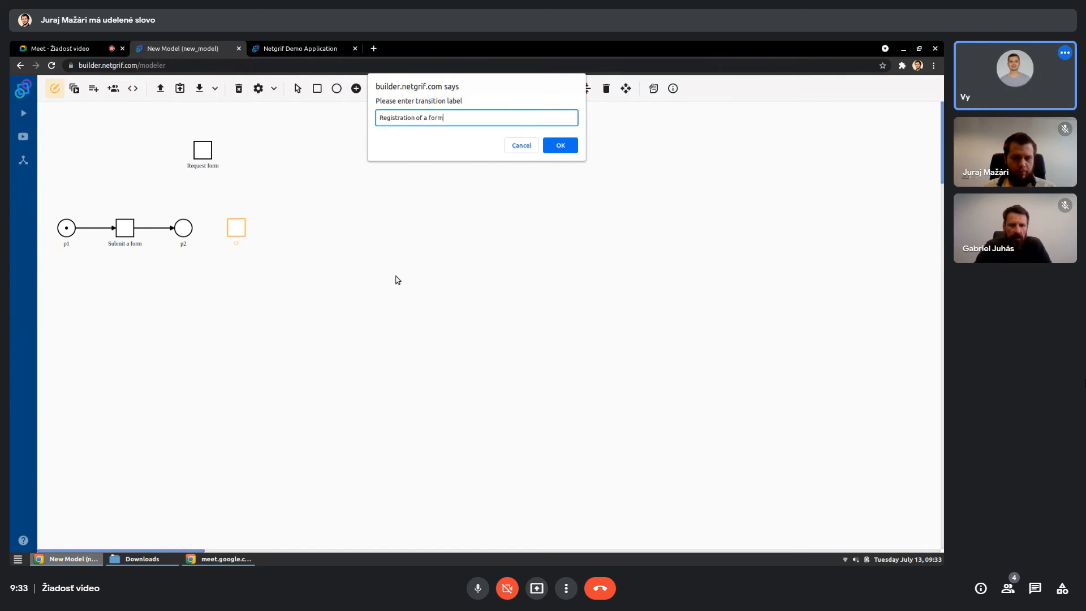
key(Return)
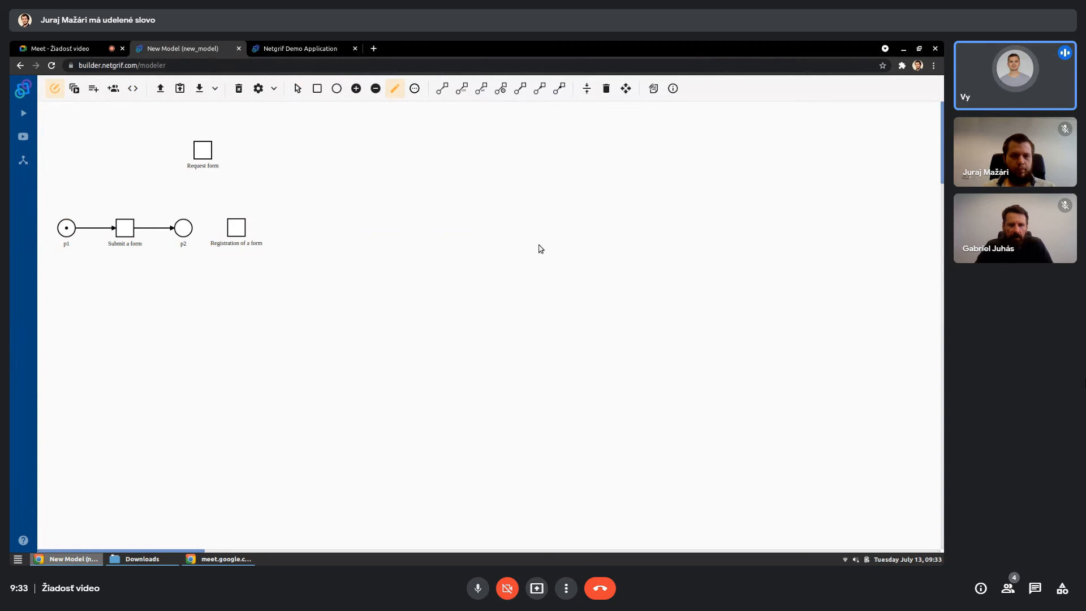
- Align the model elements and draw an arc from the place after "Submit a form" to "Registration of a form"
click(586, 88)
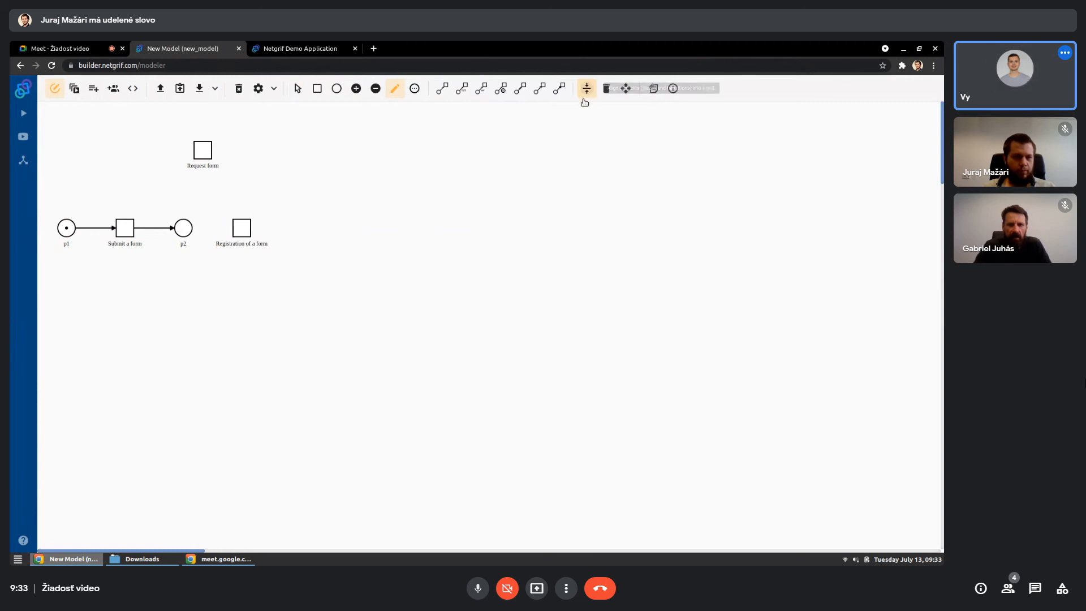
click(442, 88)
click(183, 228)
click(244, 231)
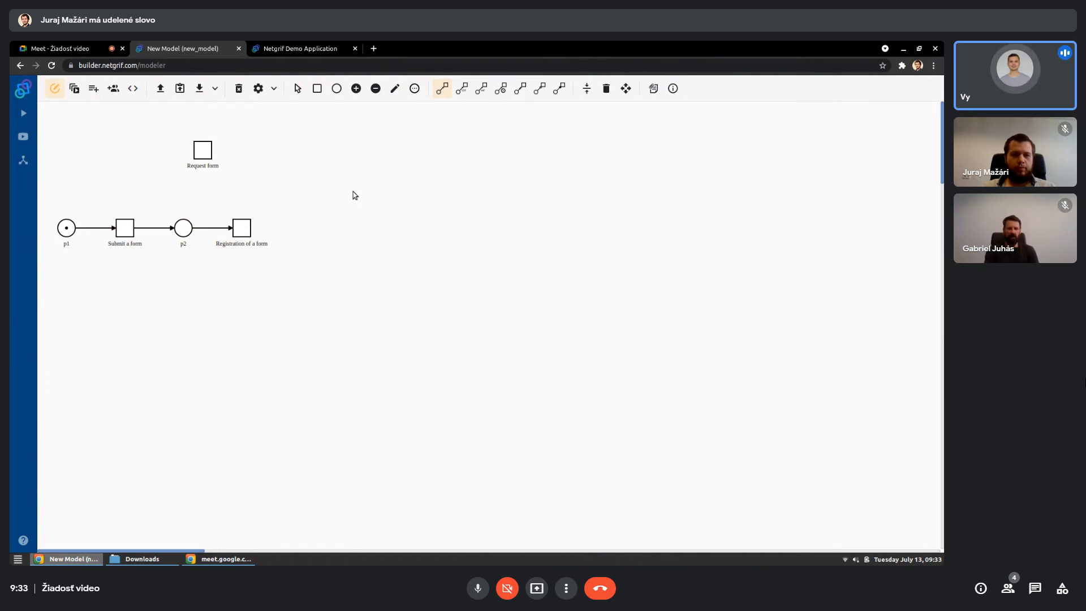
- Add a place to the right of "Registration of a form" and two transitions beyond it, one higher and one lower
click(337, 88)
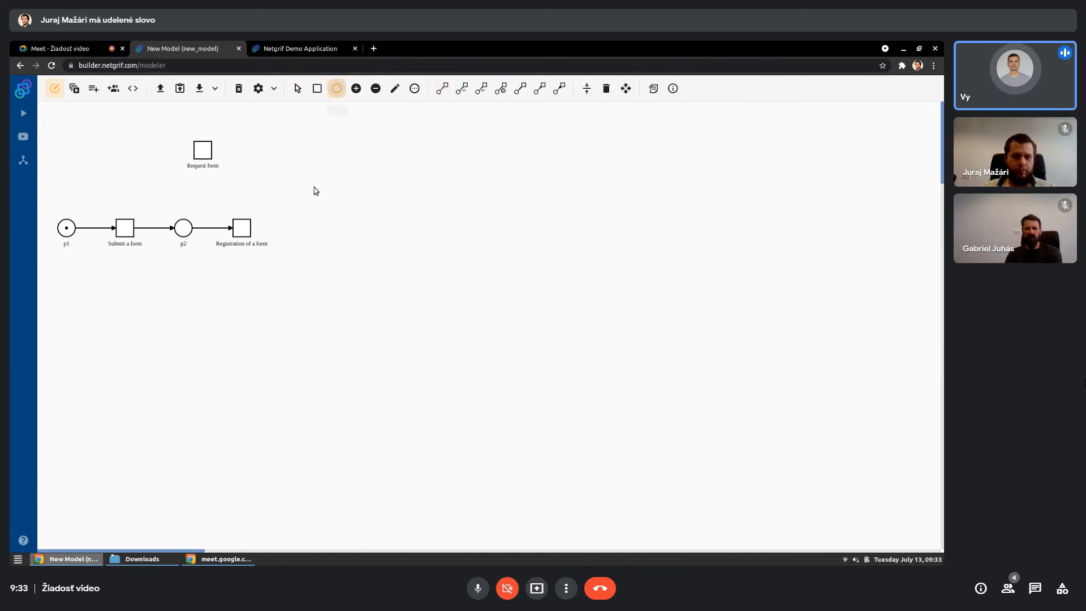
click(303, 229)
click(317, 88)
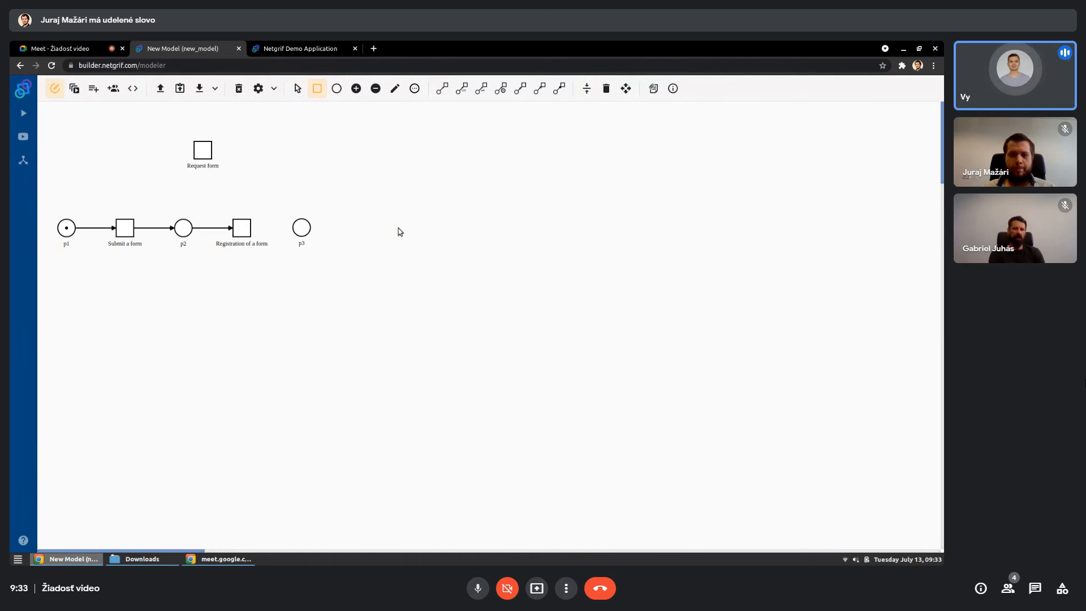
click(355, 190)
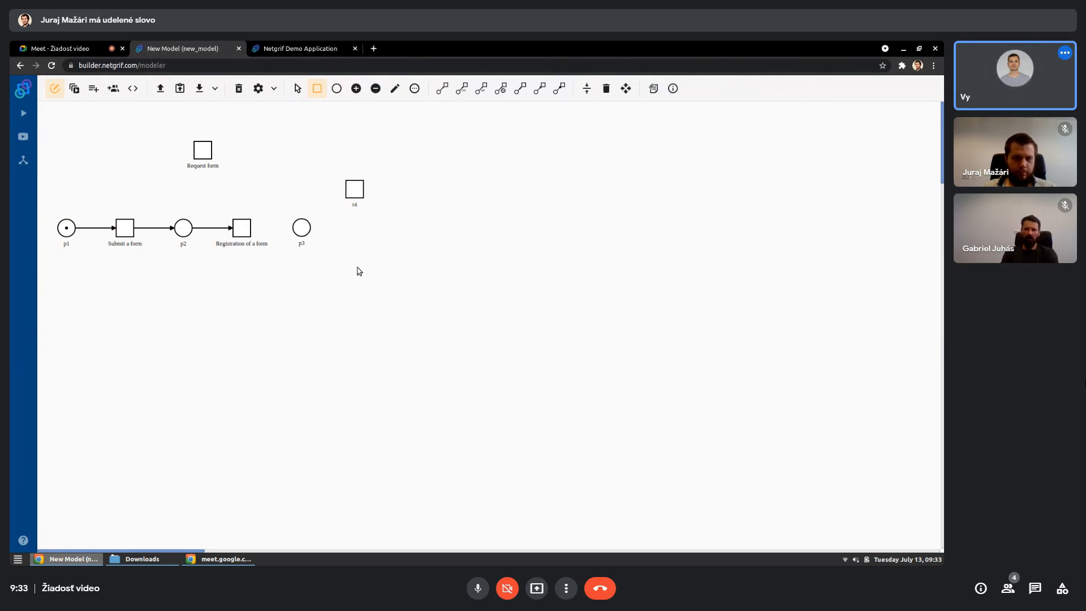
click(358, 273)
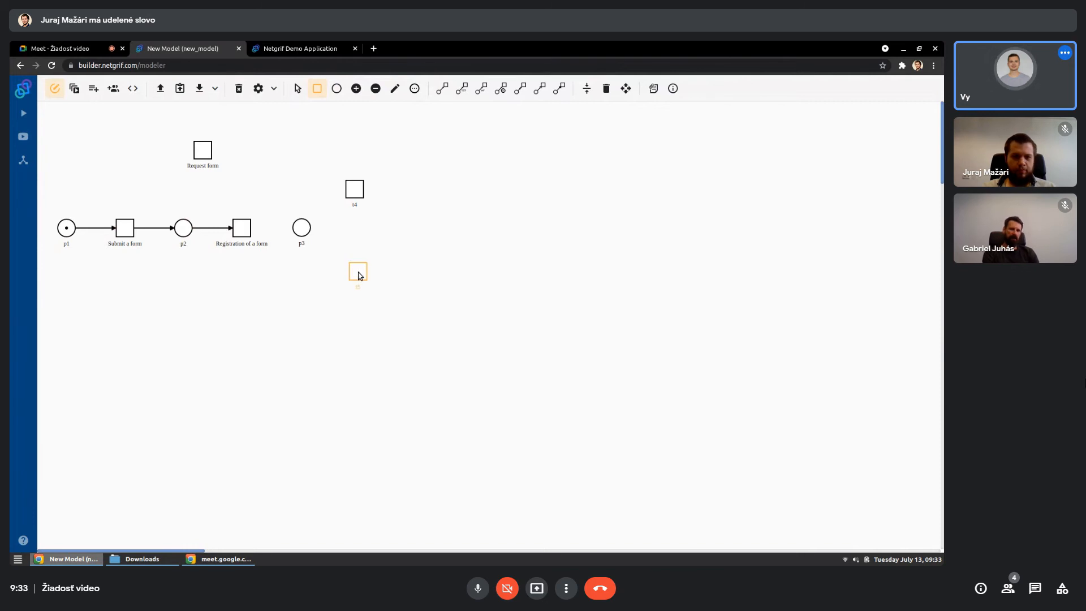
- Label the upper new transition "To first department" and the lower one "To second department"
click(395, 89)
click(360, 191)
text(T)
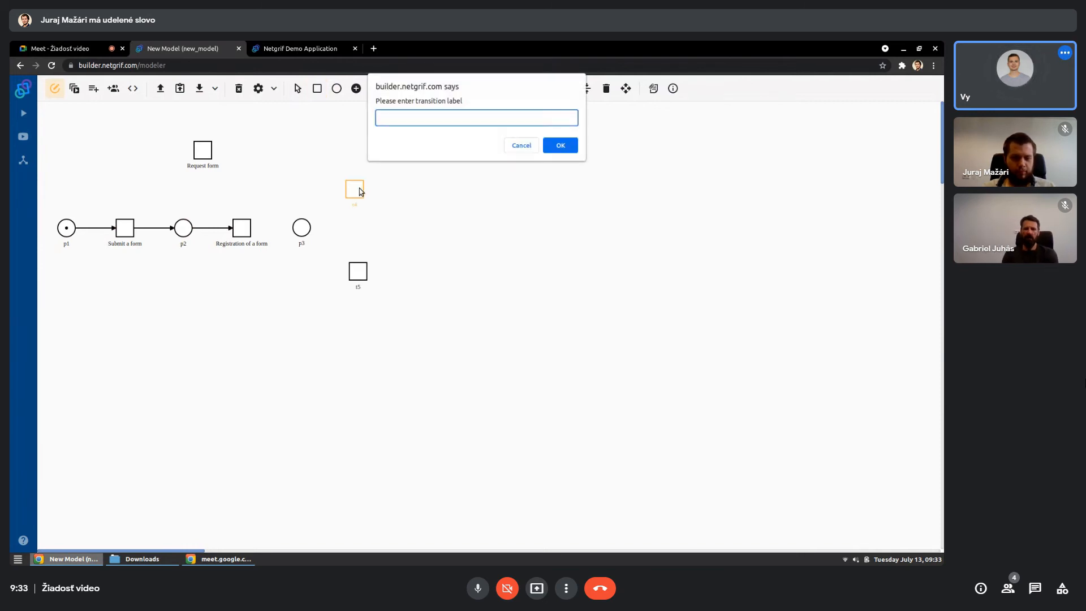
text(o first department)
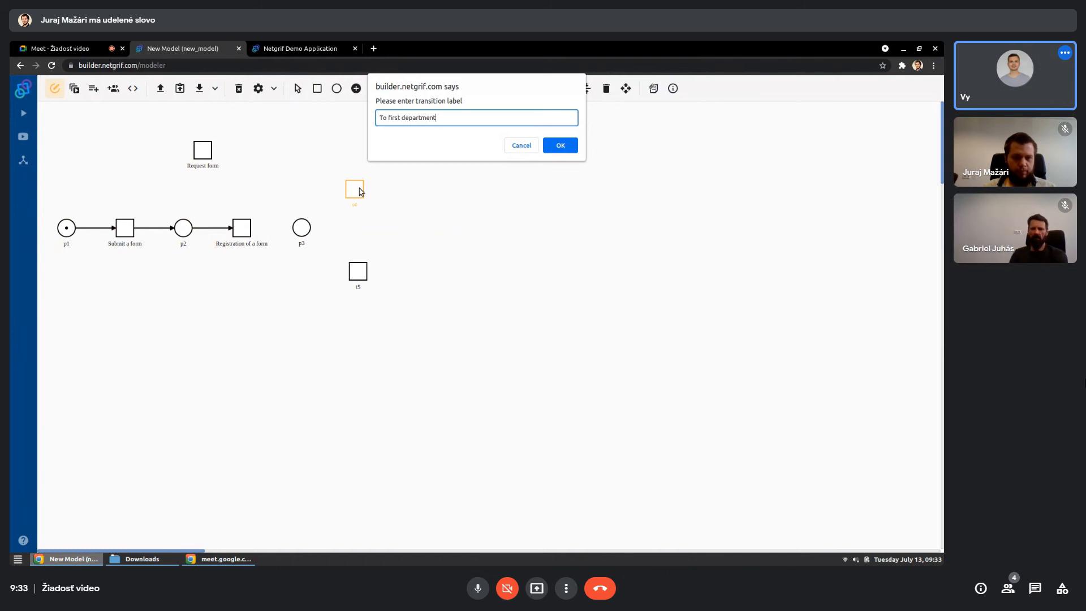
key(Return)
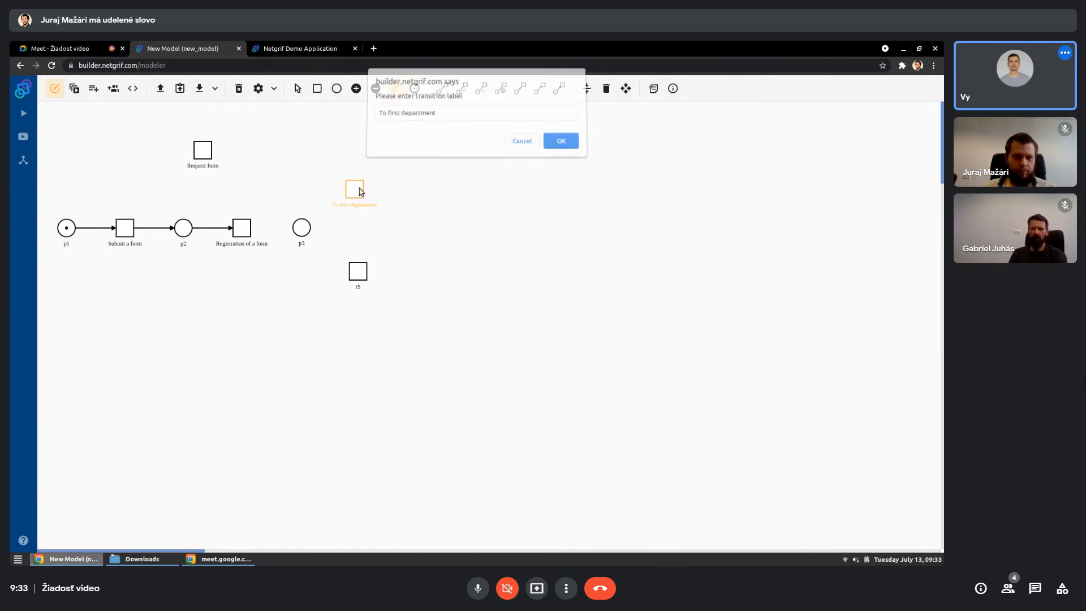
click(361, 274)
text(To second dep)
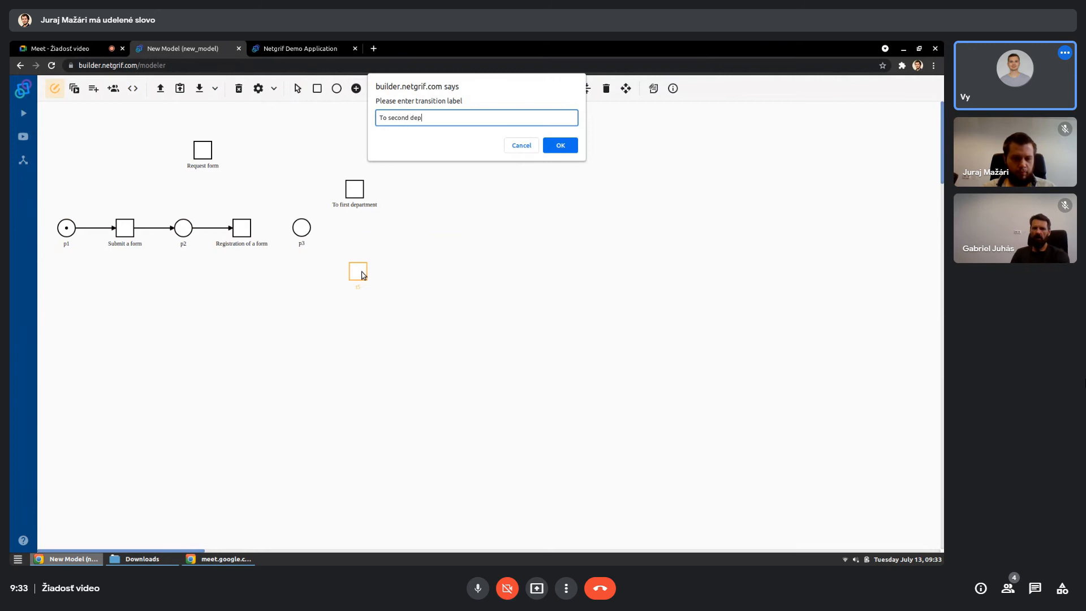
text(artment)
key(Return)
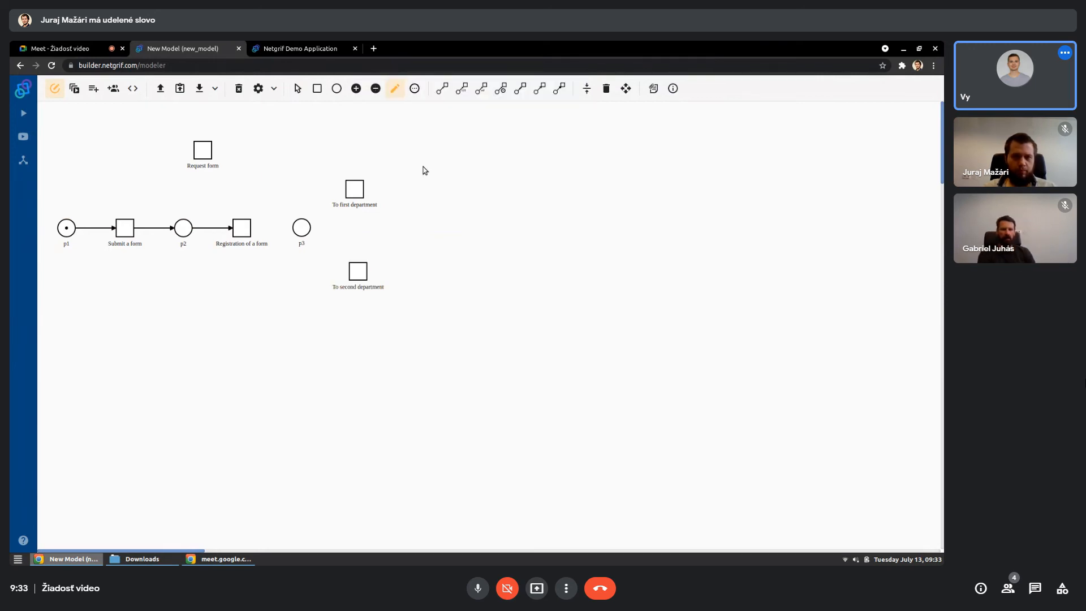
- Connect "Registration of a form" to its following place, branch arcs from that place to both department transitions, and align the model
click(442, 88)
click(242, 228)
click(308, 228)
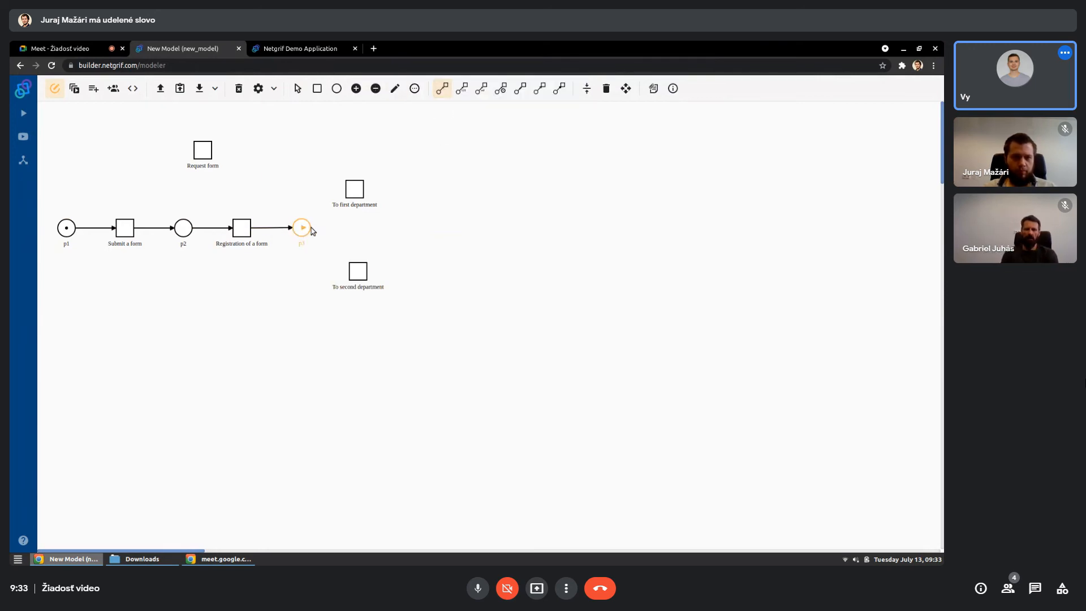
click(311, 227)
click(355, 191)
click(301, 228)
click(358, 271)
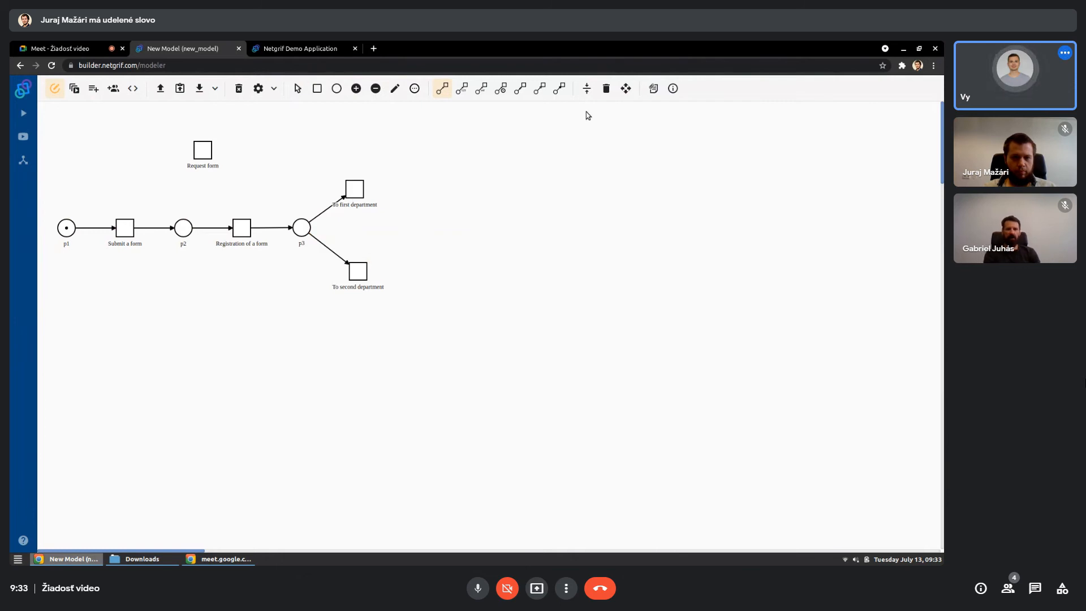
click(586, 90)
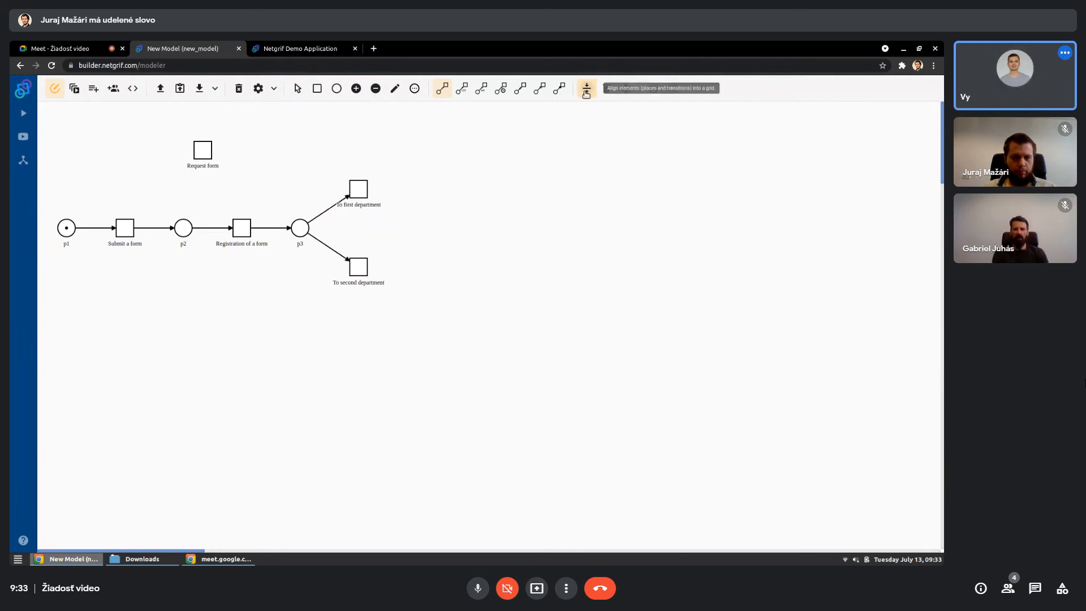
- Add one place to the right of "To first department" and another to the right of "To second department"
click(337, 90)
click(421, 188)
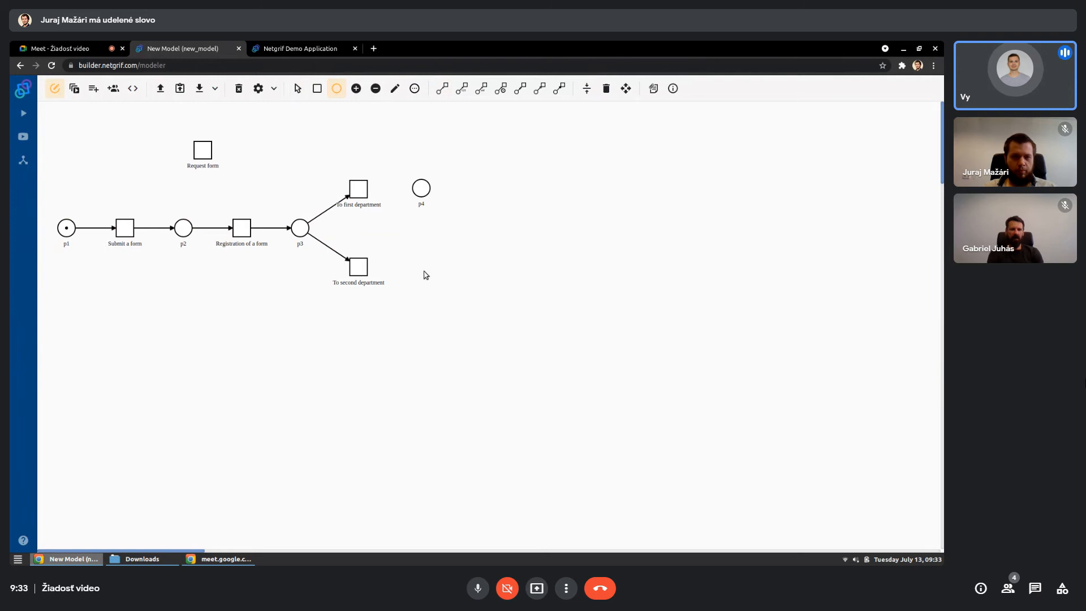
click(424, 269)
- Draw an arc from each department transition to the new place beside it
click(443, 88)
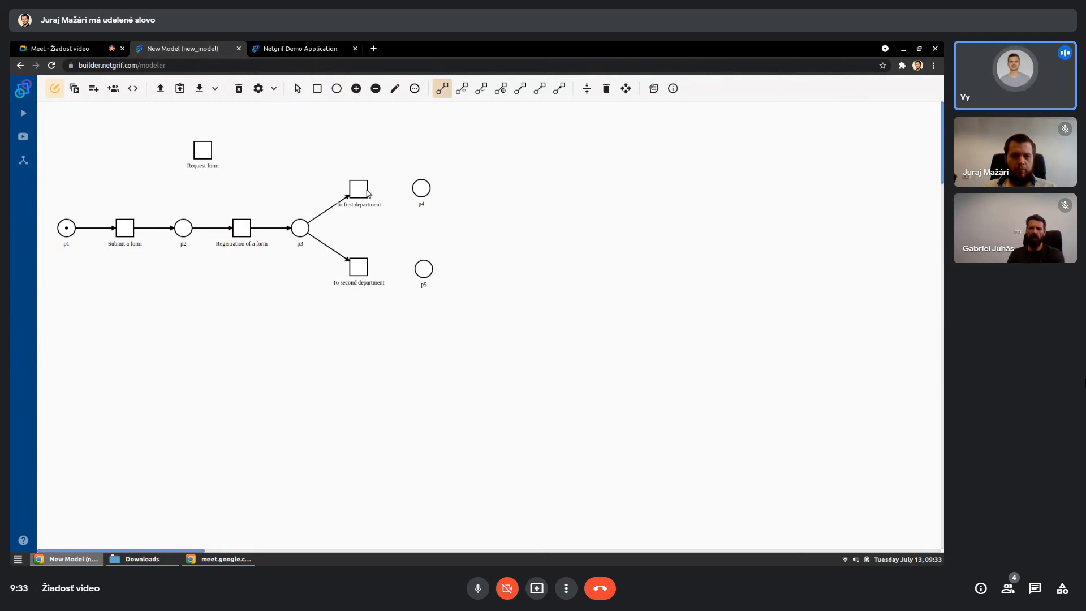
click(360, 189)
click(421, 188)
click(359, 267)
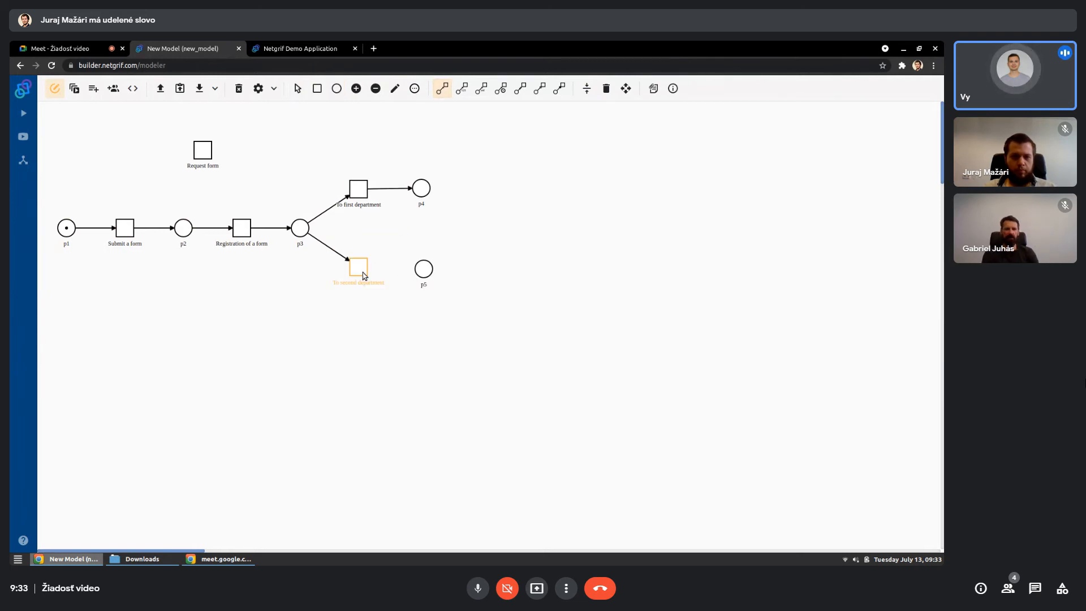
click(424, 270)
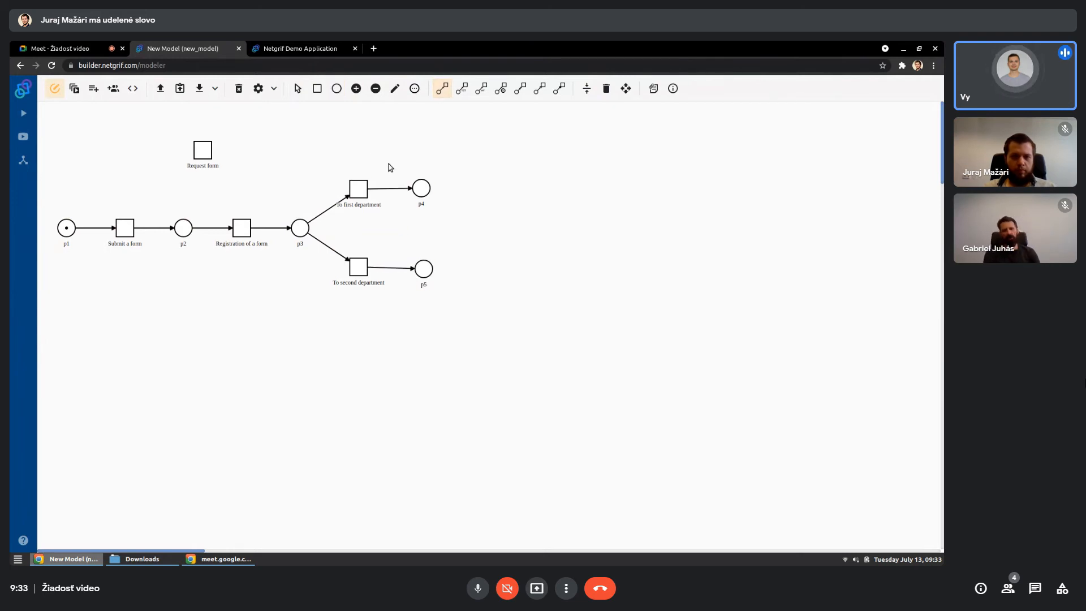
- Add two transitions, one to the right of place p4 and one to the right of place p5
click(322, 95)
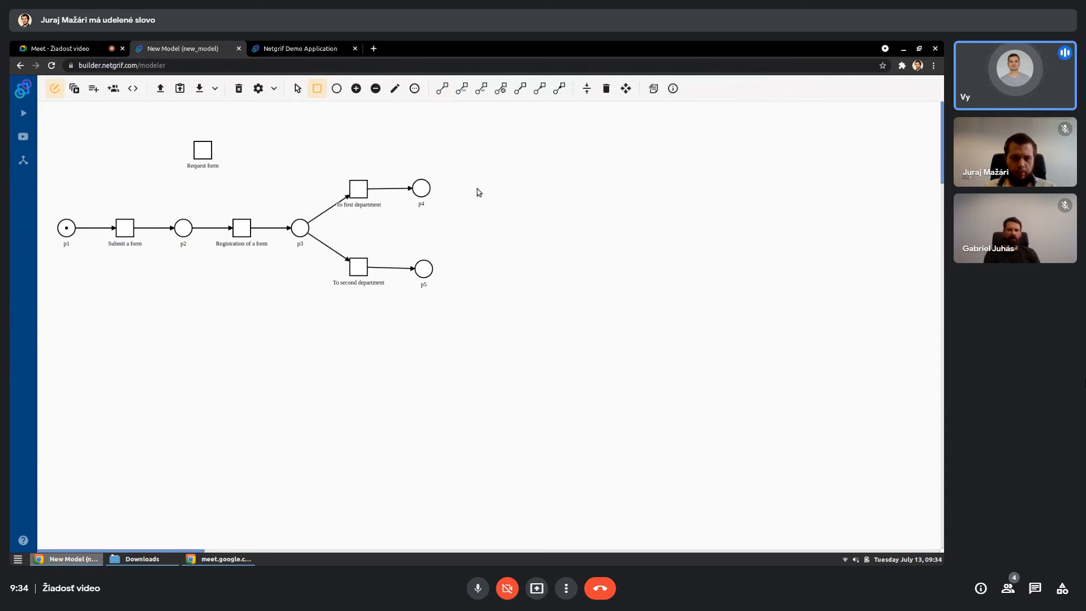
click(477, 189)
click(481, 269)
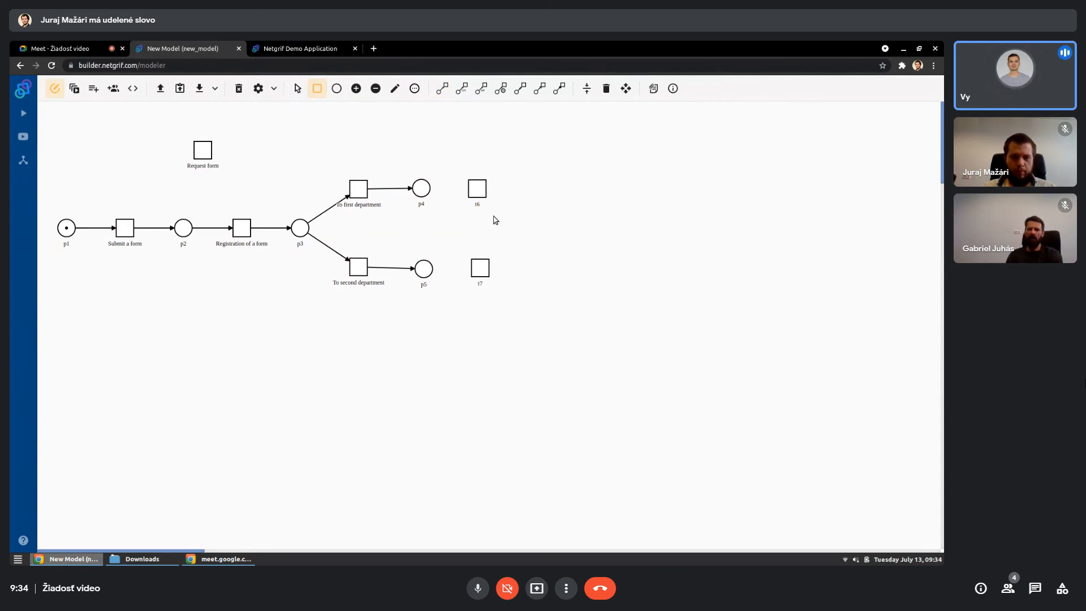
- Label the new transition beside place p4 "Answer of first deparment"
click(397, 91)
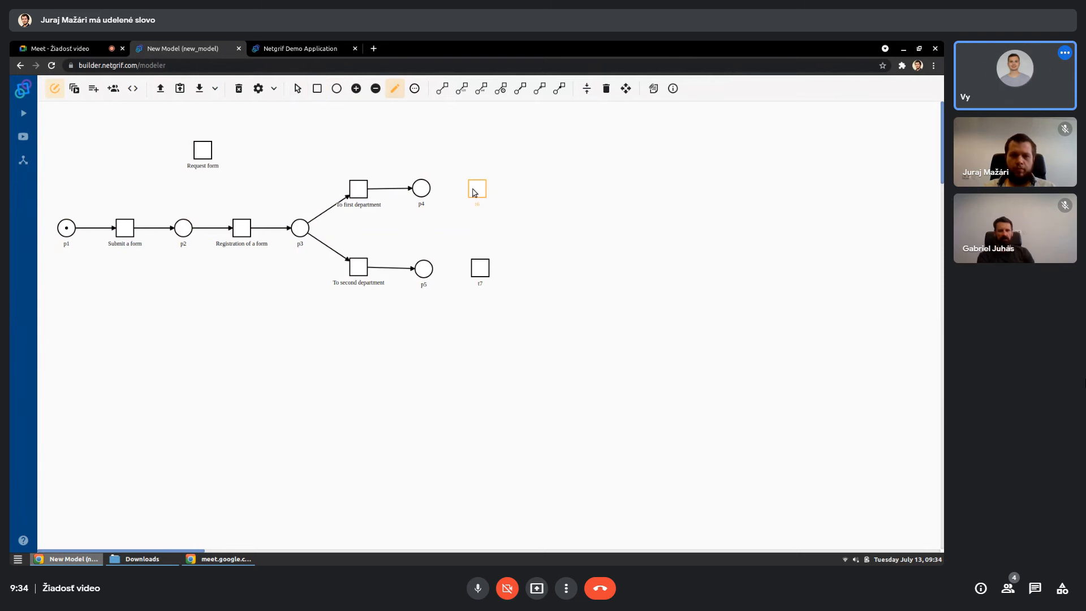
click(475, 193)
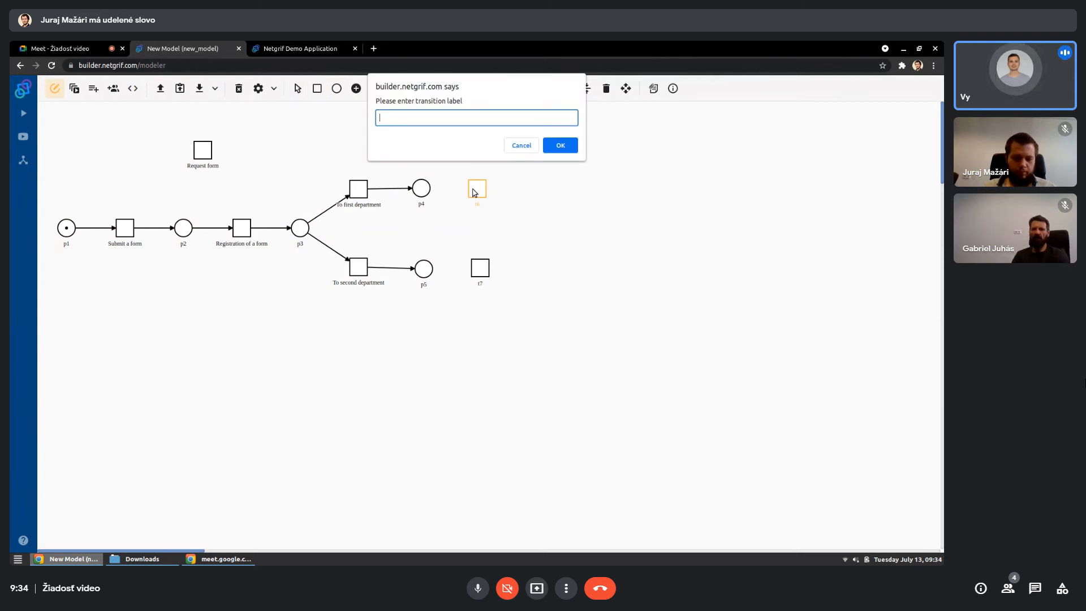
text(Answe)
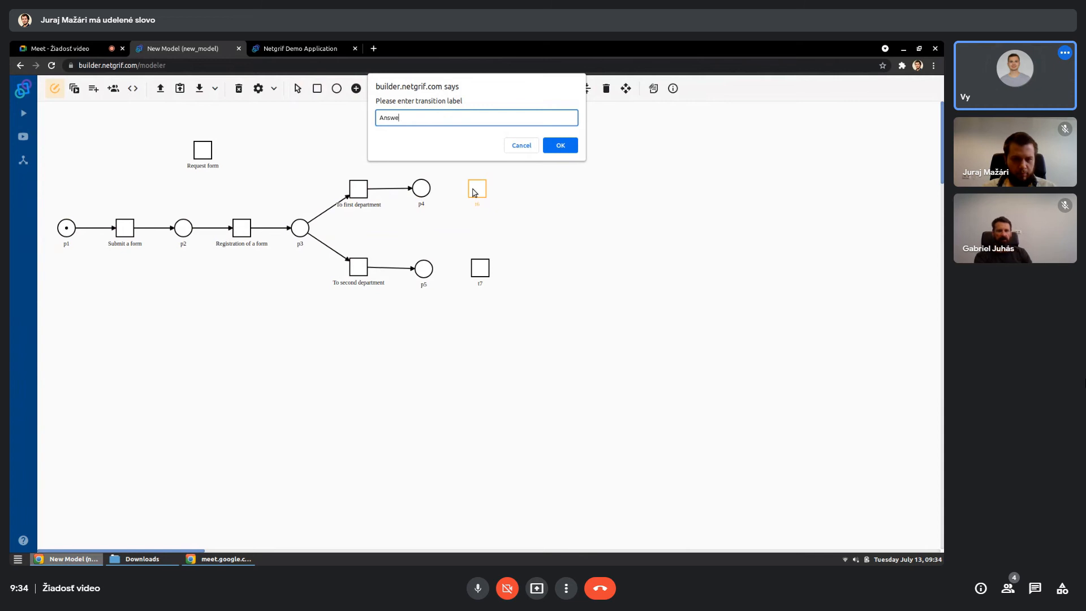
text(r of first d)
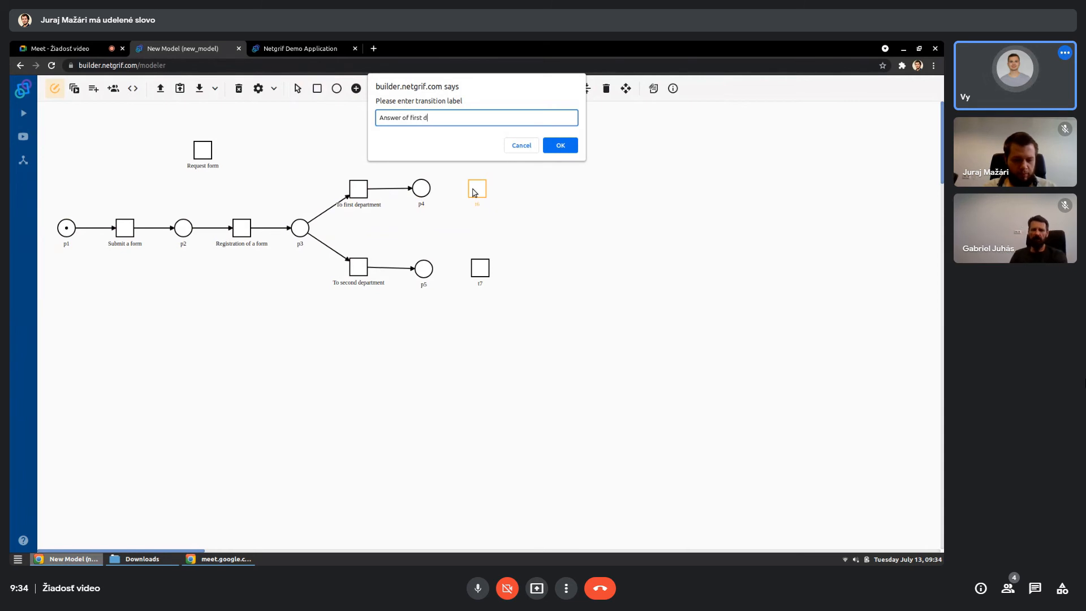
text(eparmt)
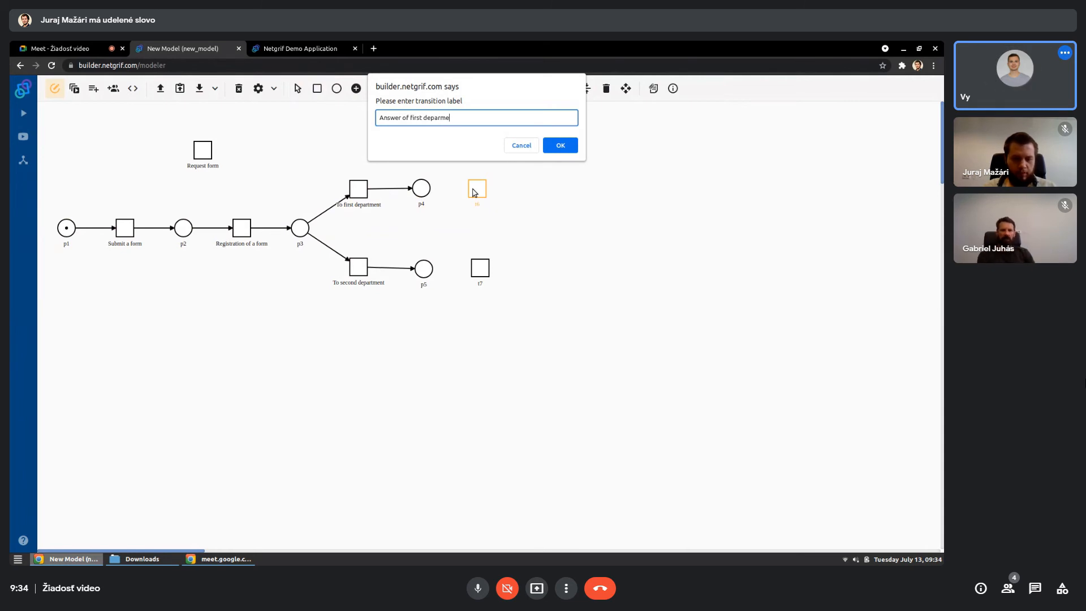
text(nt)
key(Return)
- Label the new transition beside place p5 "Answer of second department"
click(483, 267)
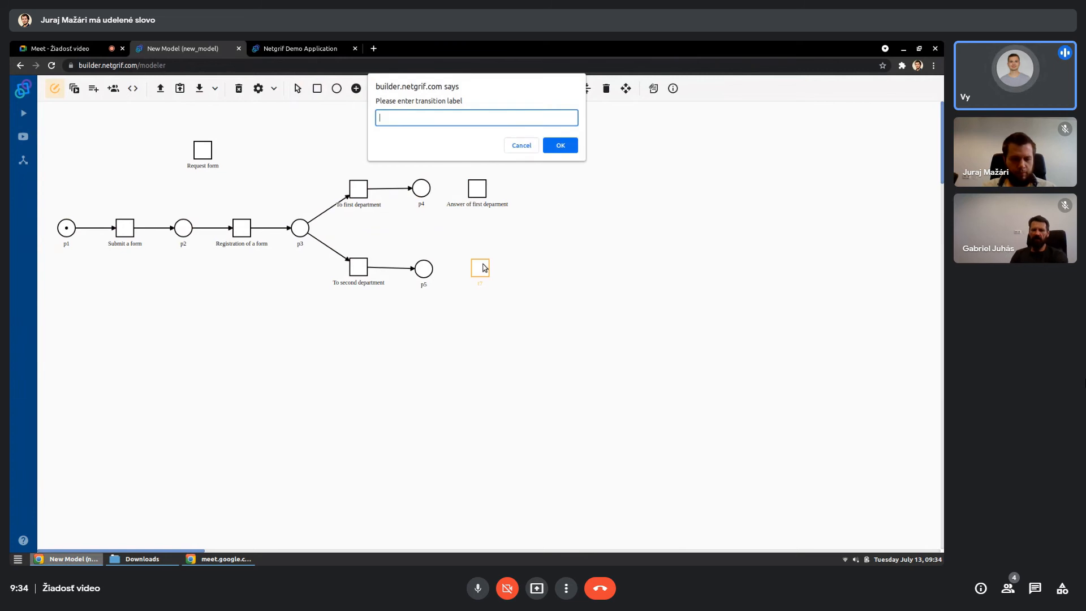
text(Answer of)
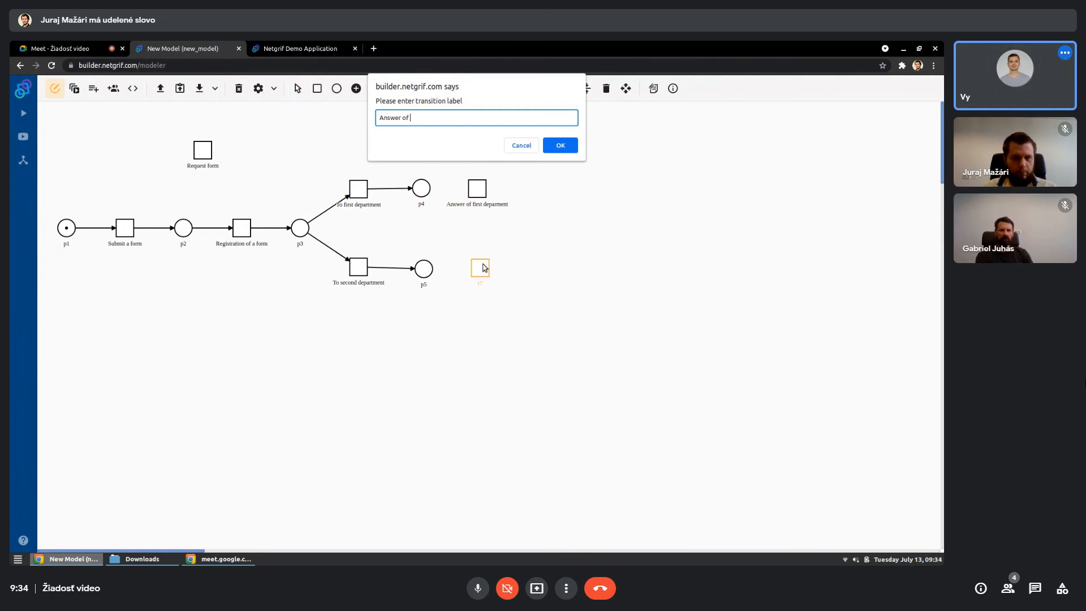
text( second dep)
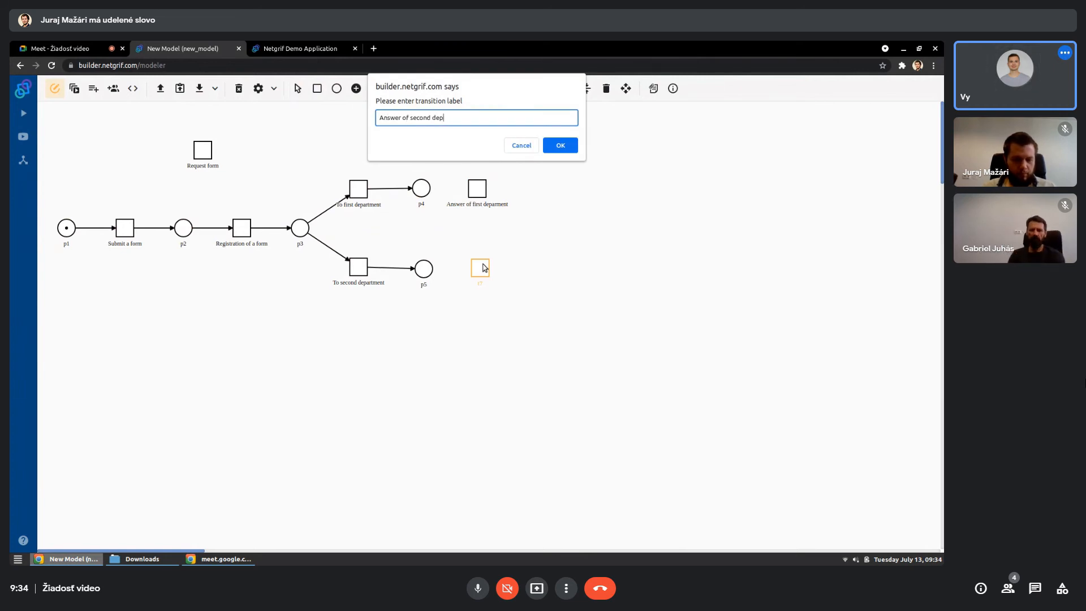
text(artment)
key(Return)
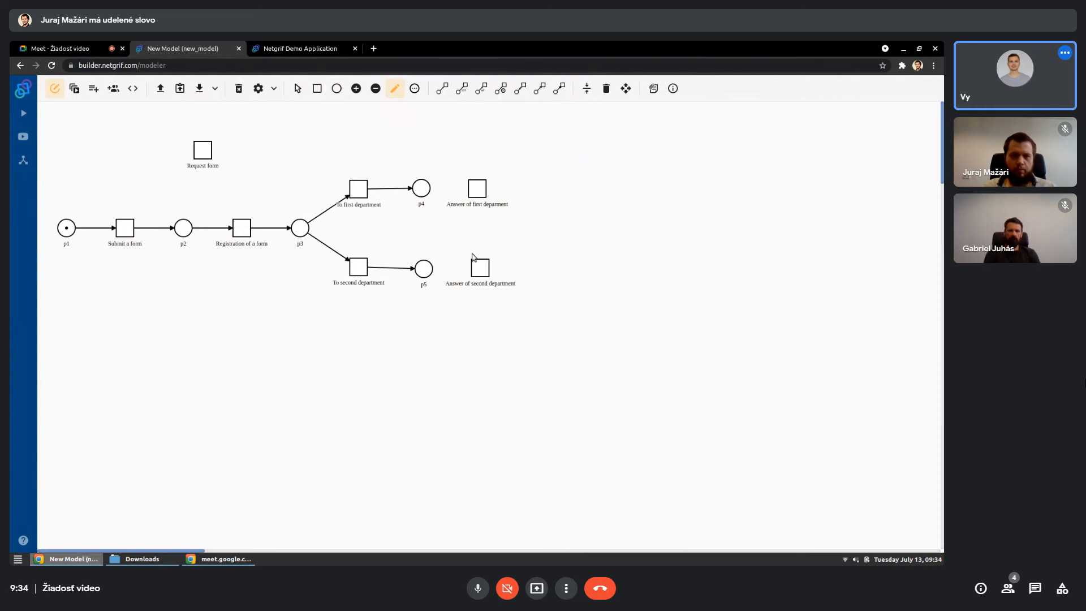
- Draw arcs from p4 and p5 to the answer transitions beside them and align the model to the grid
click(442, 88)
click(421, 188)
click(477, 189)
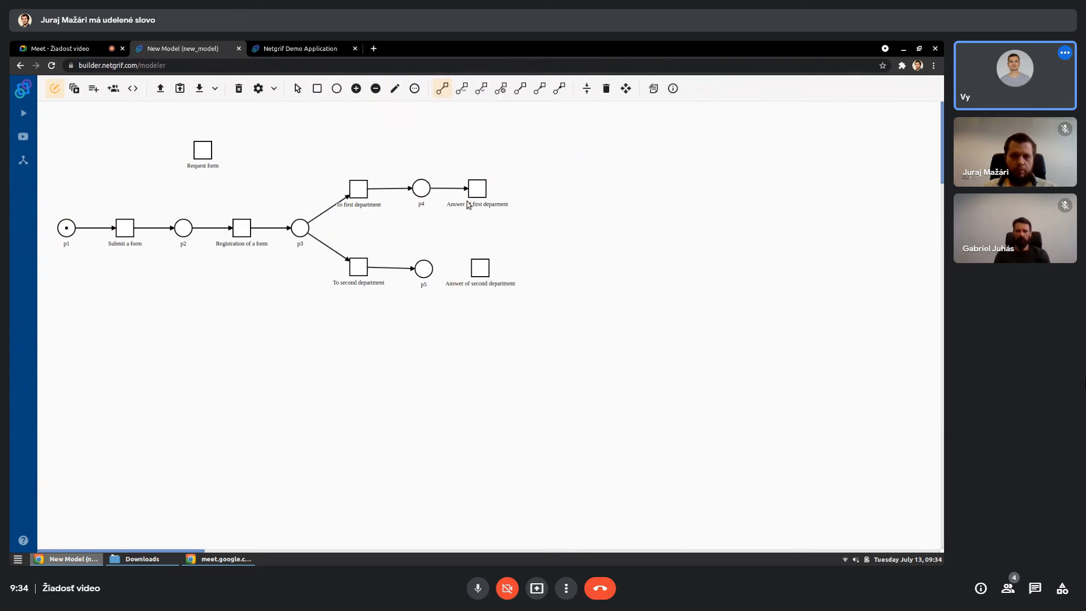
click(423, 269)
click(477, 272)
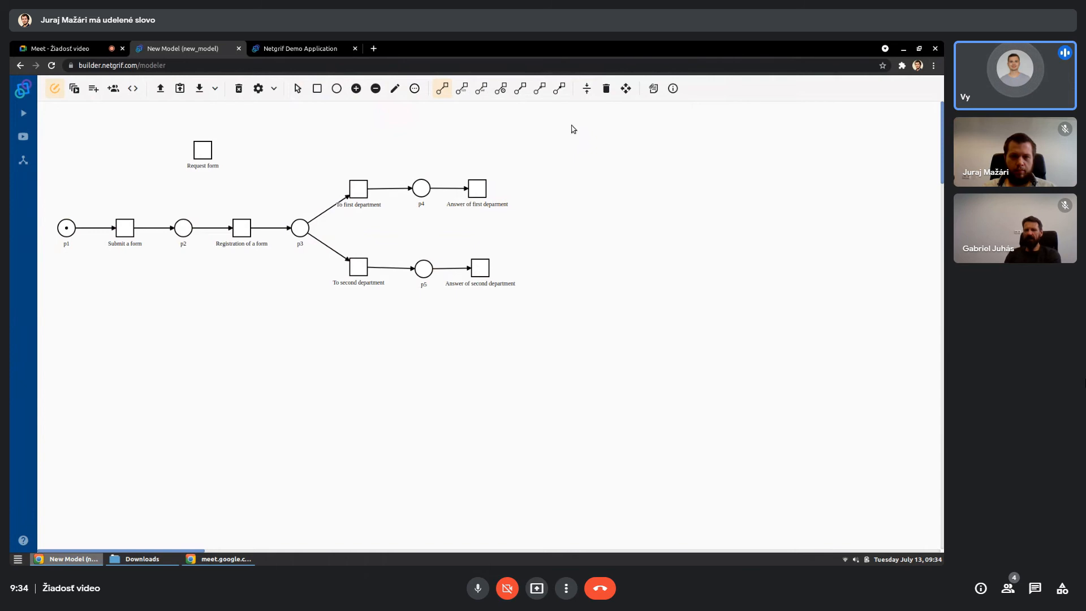
click(587, 89)
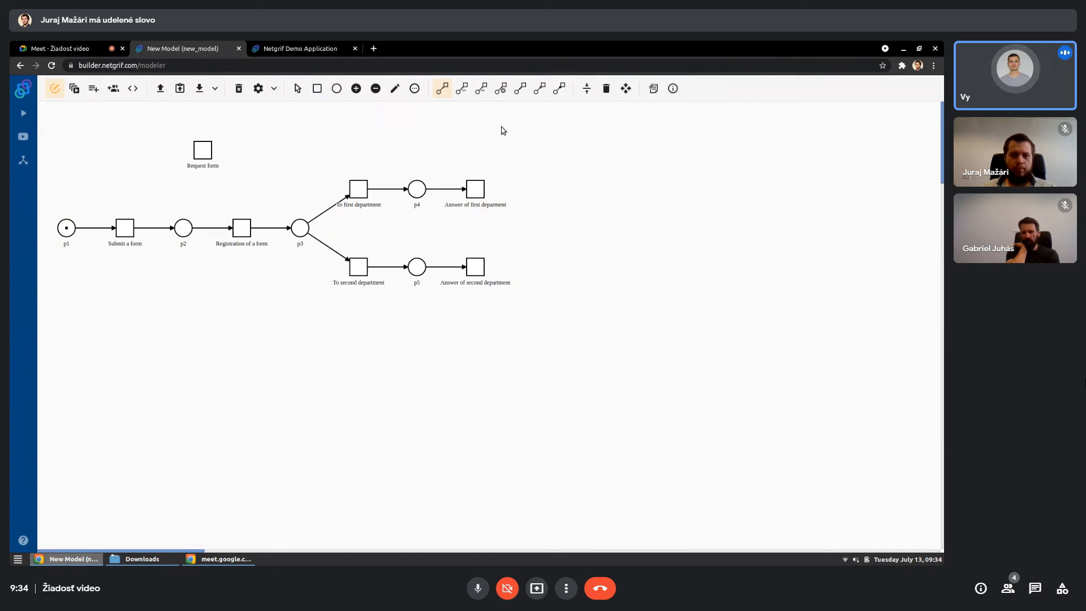
- Add a place to the right of both department answer transitions, draw an arc from each to it, and align the model
click(336, 88)
click(530, 232)
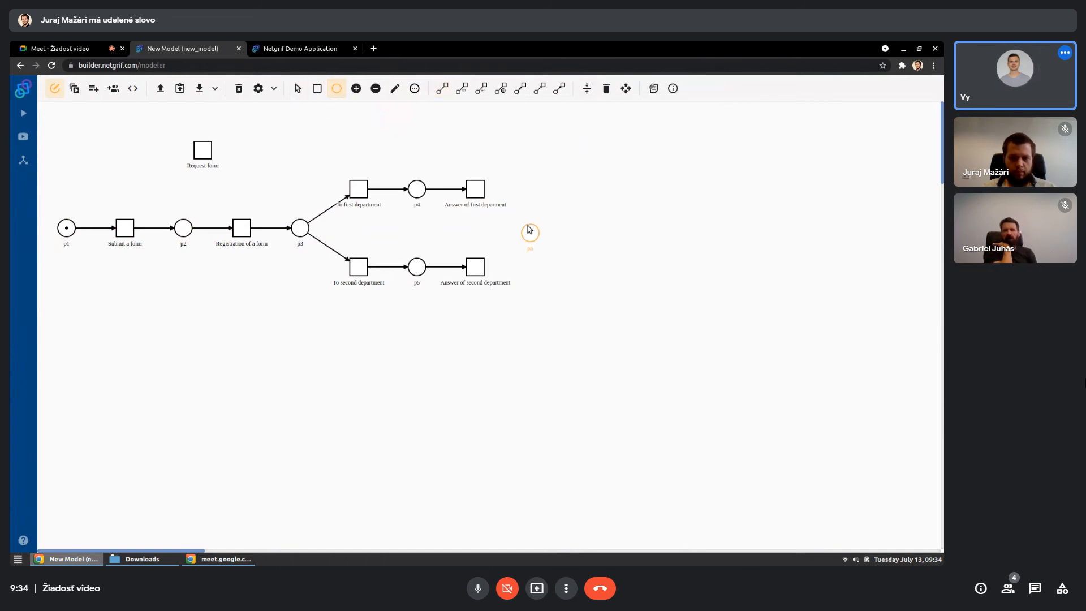
click(443, 88)
click(481, 205)
click(525, 233)
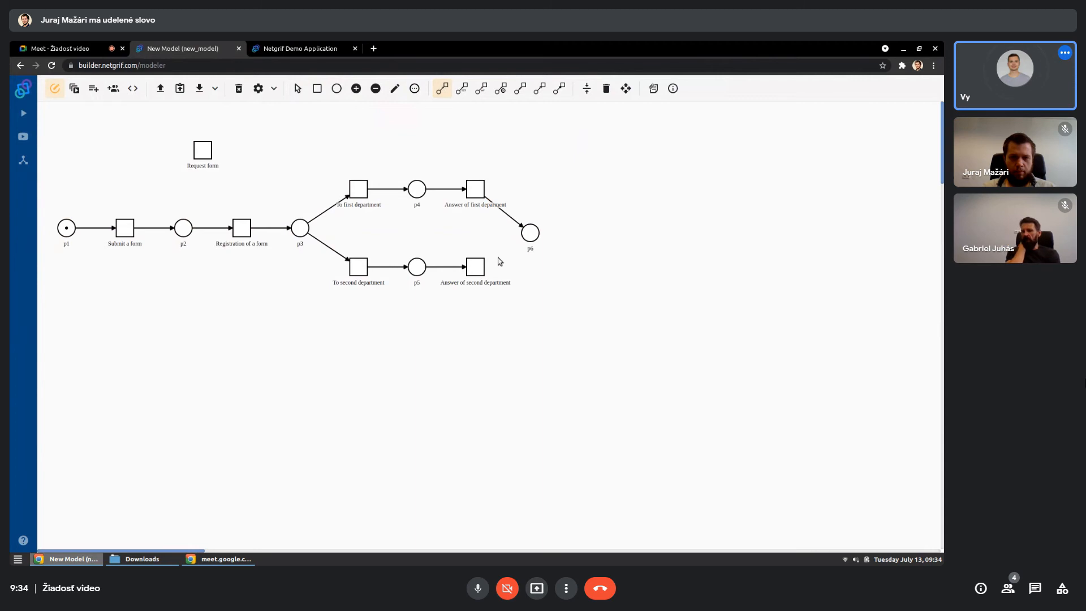
click(478, 270)
click(525, 237)
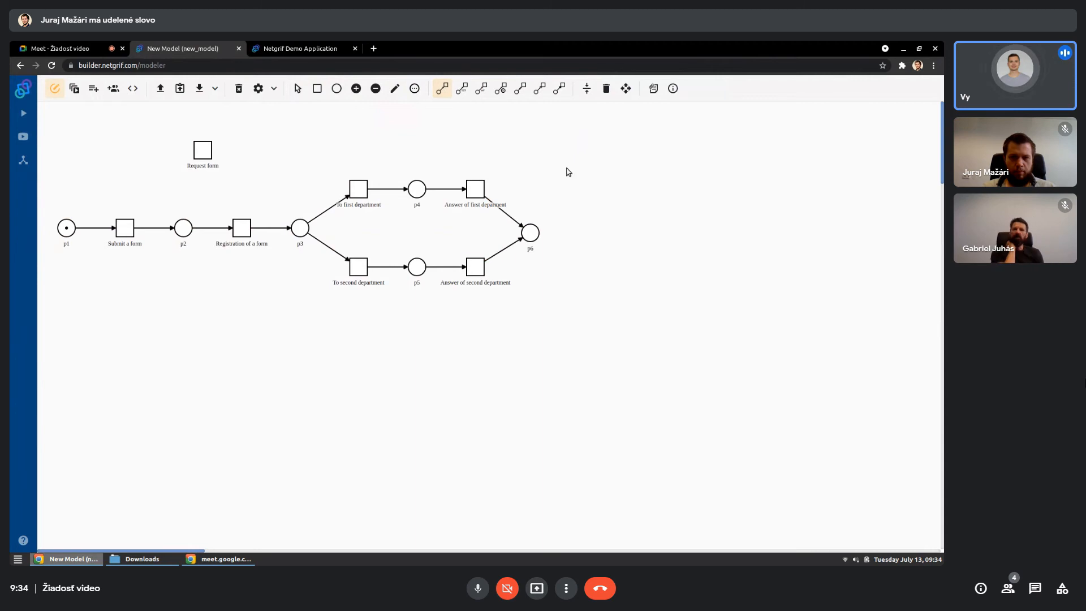
click(587, 88)
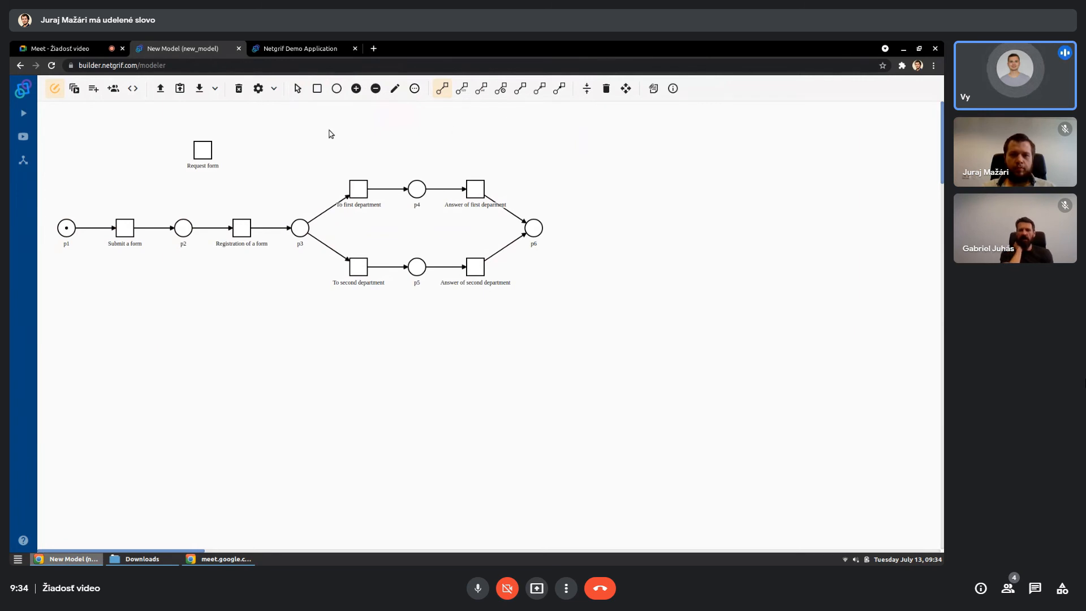
- Add a transition to the right of place p6 and label it "Answer"
click(317, 88)
click(588, 231)
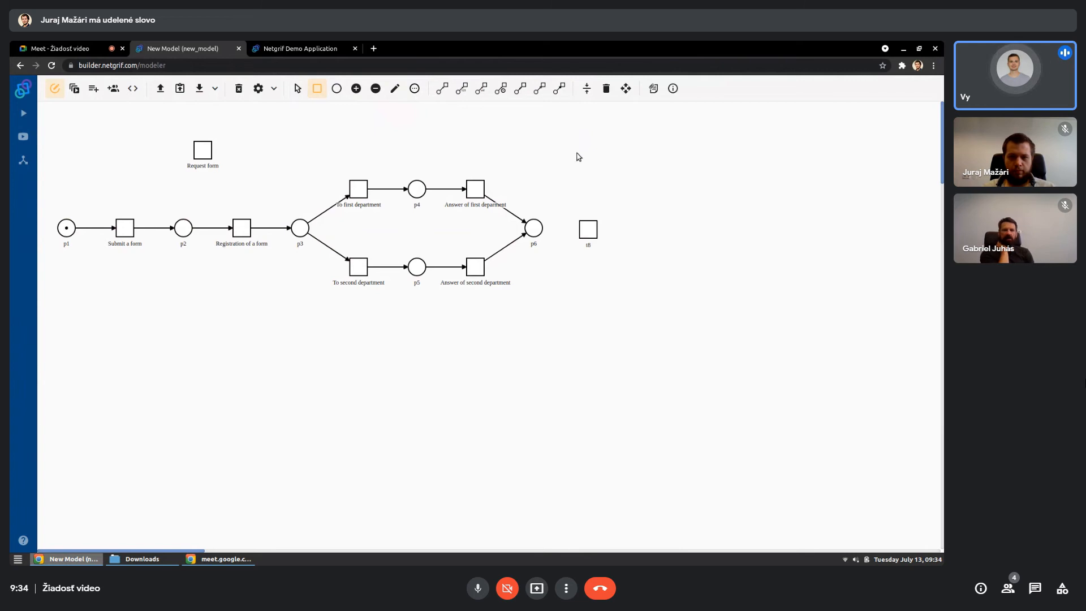
click(395, 91)
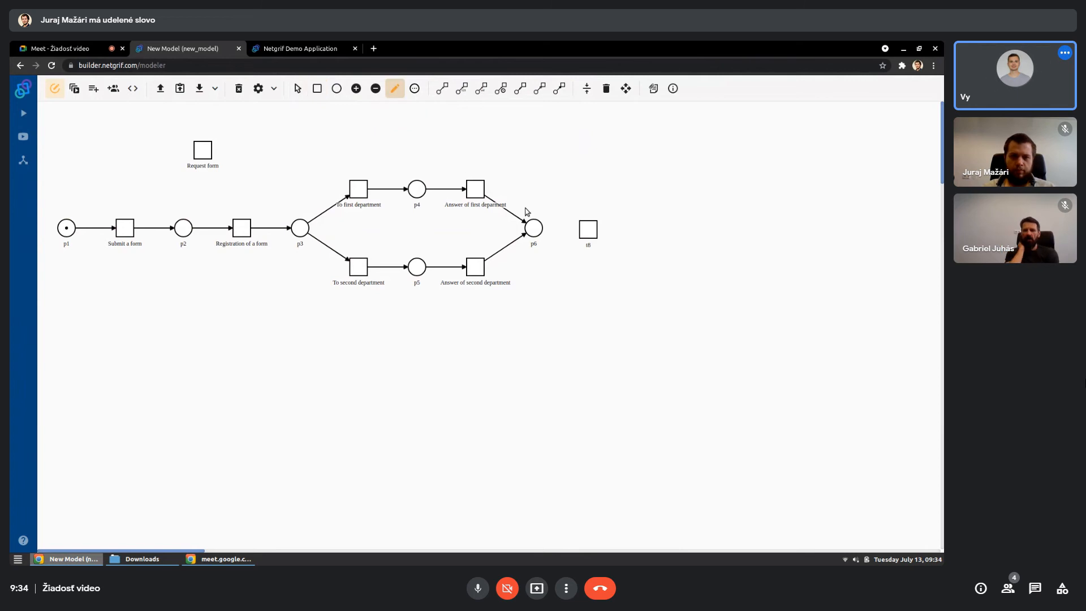
click(589, 236)
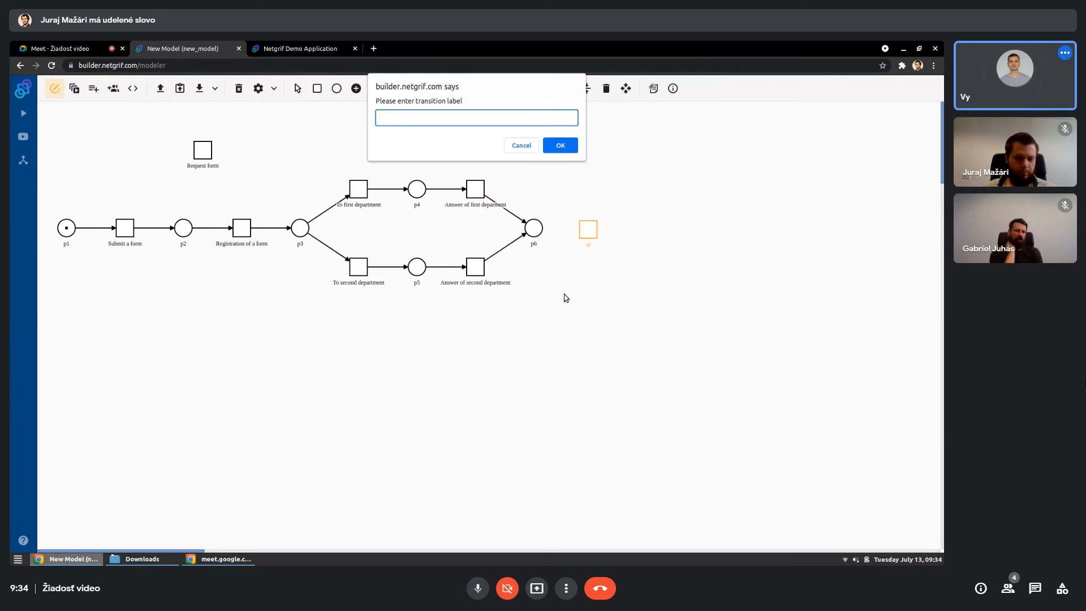
text(Answer)
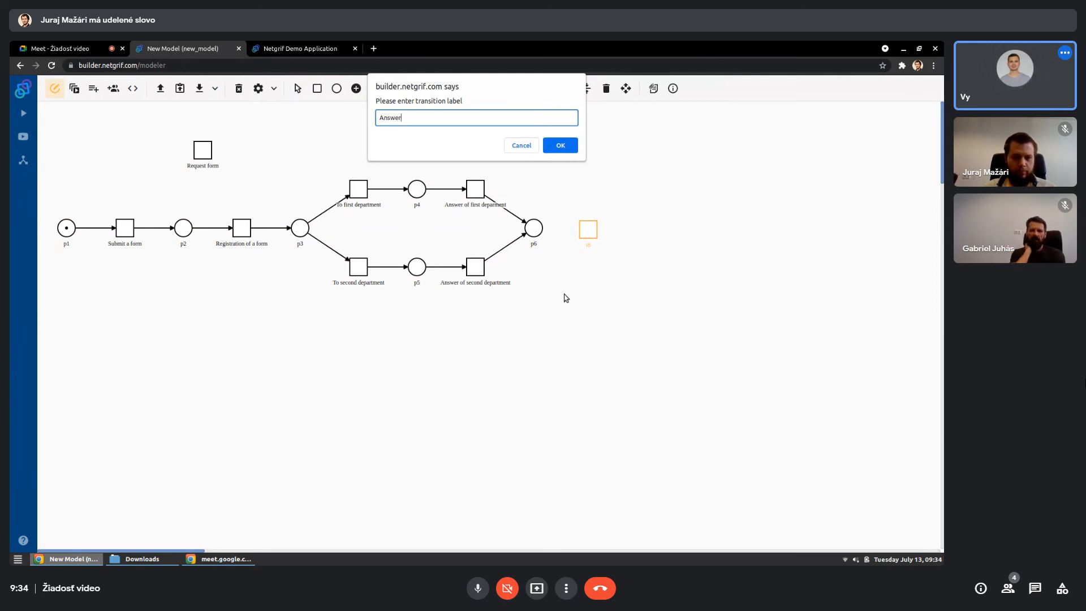
key(Return)
- Add a final place after "Answer", connect p6 through "Answer" to it with arcs, and align the model
click(337, 88)
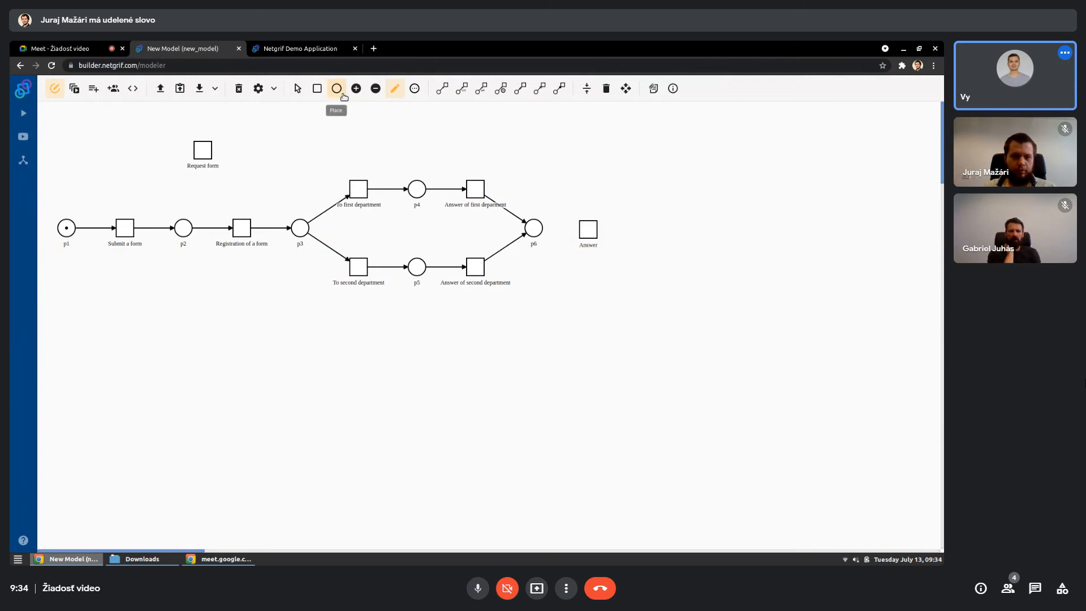
click(642, 231)
click(442, 89)
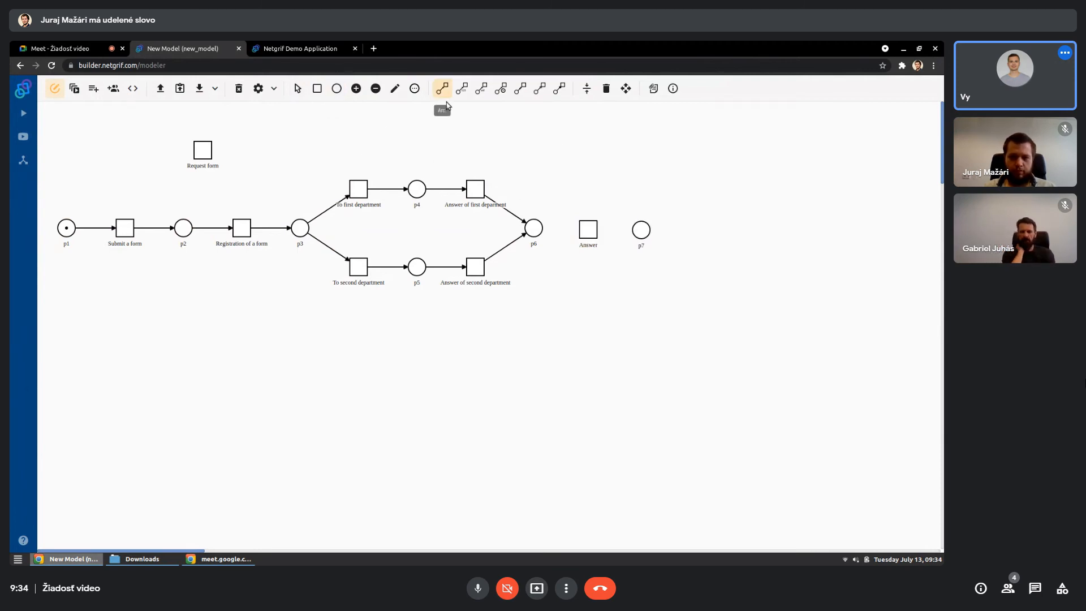
click(533, 228)
click(591, 235)
click(593, 236)
click(641, 230)
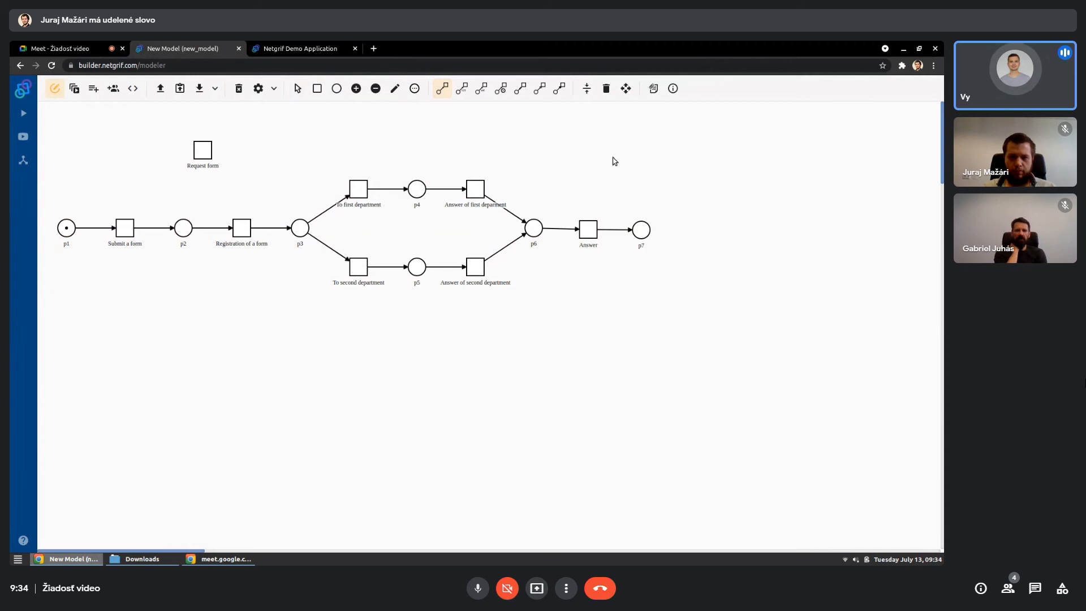
click(587, 88)
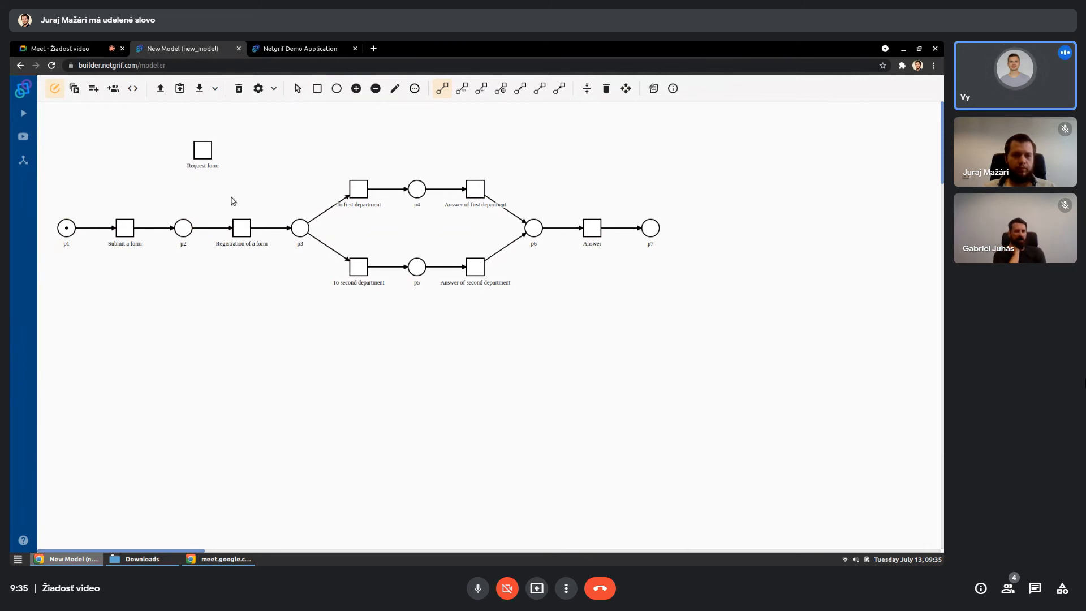
- Add a place below p2 and a transition below "Registration of a form"
click(337, 92)
click(182, 276)
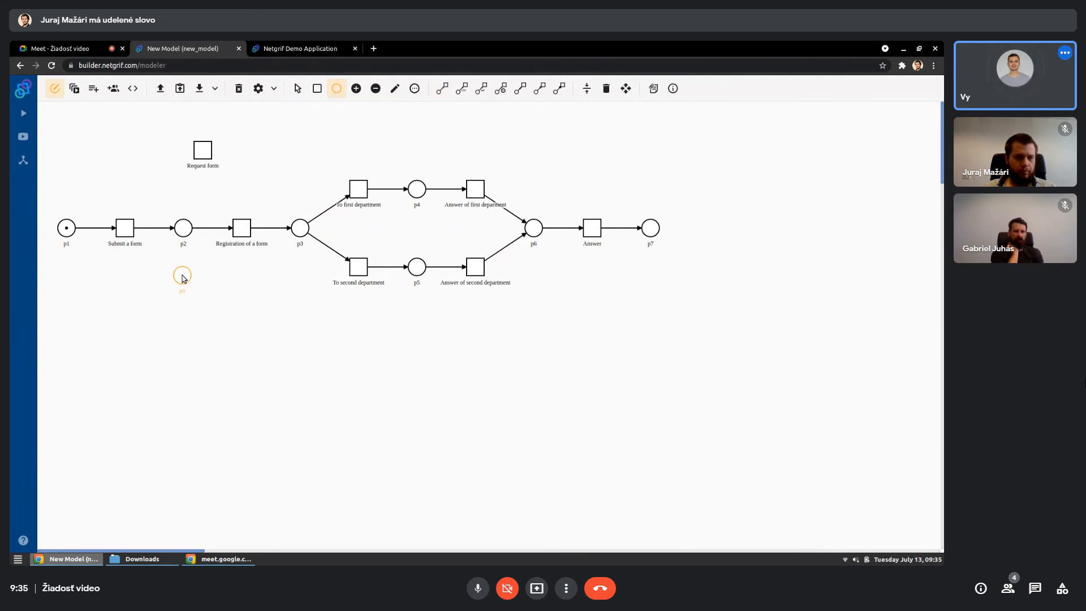
click(318, 89)
click(241, 274)
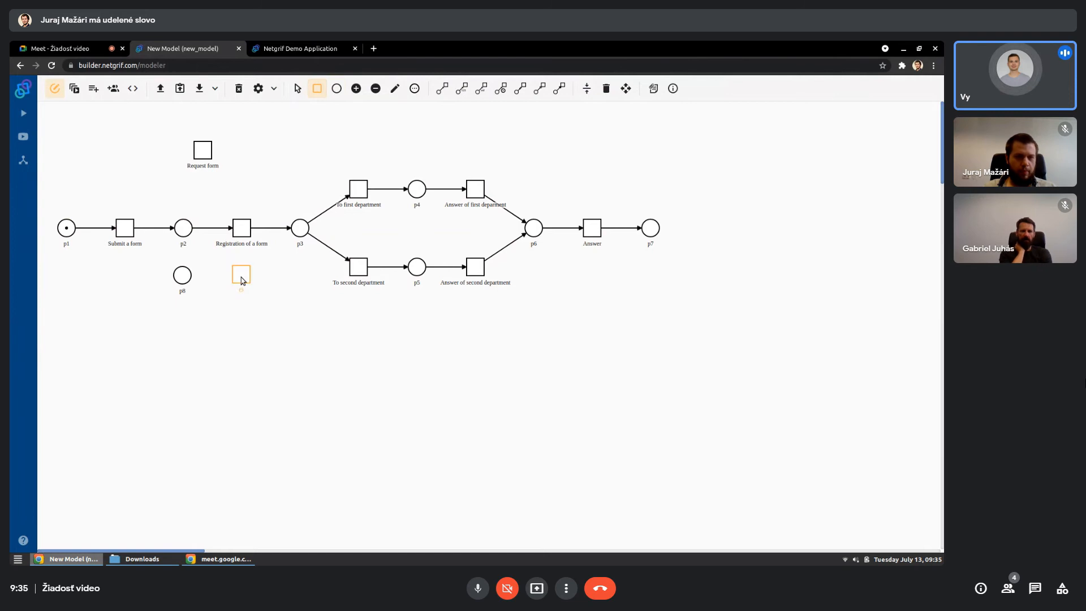
- Draw an arc from "Submit a form" to the place below p2, a read arc from there to the new transition, and align the model
click(443, 88)
click(124, 229)
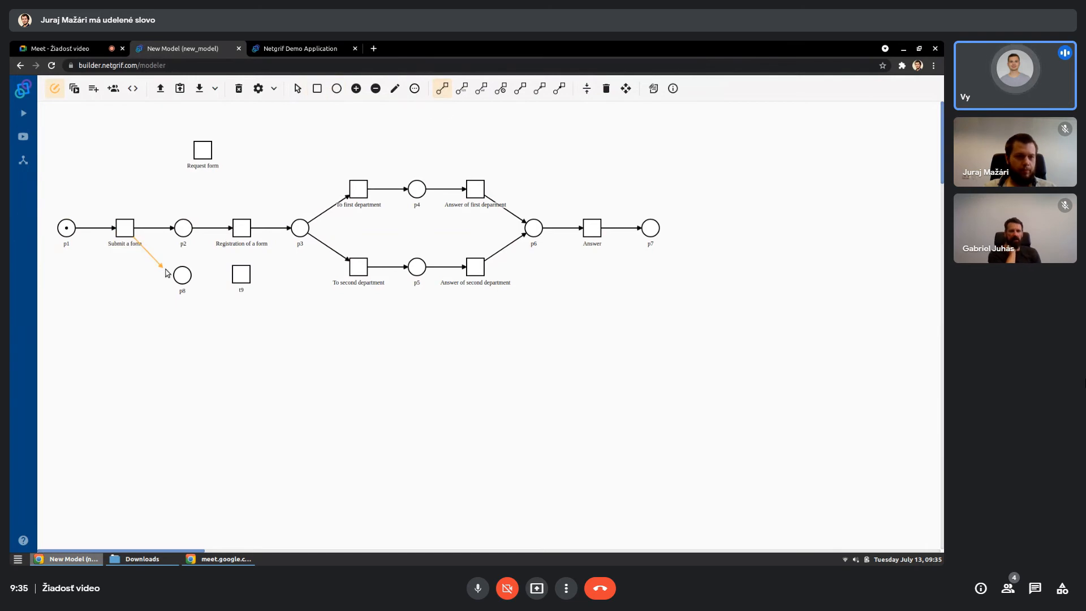
click(182, 276)
click(560, 89)
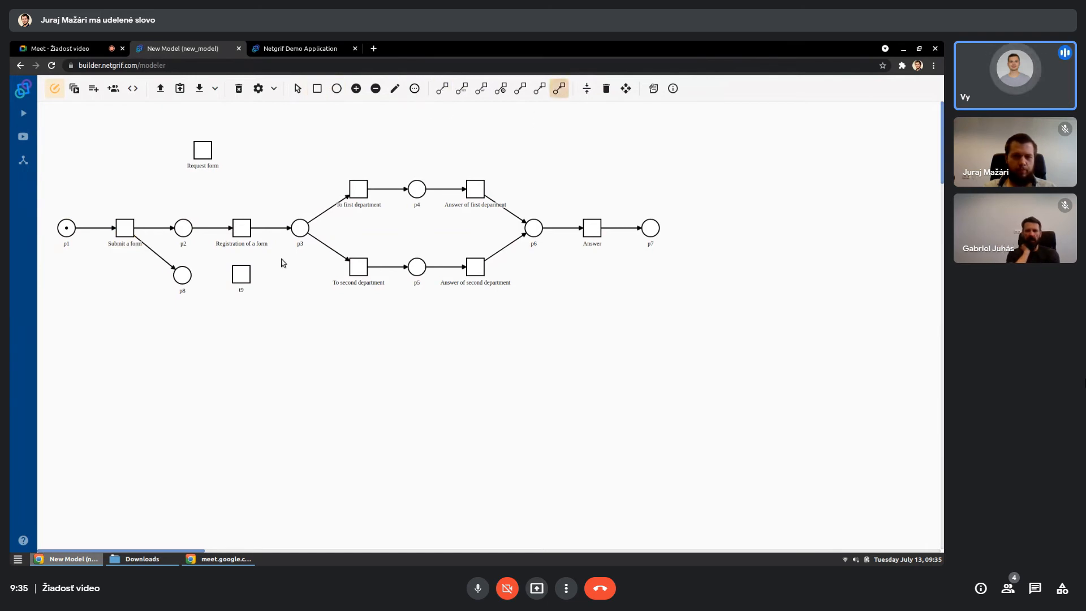
click(179, 276)
click(240, 274)
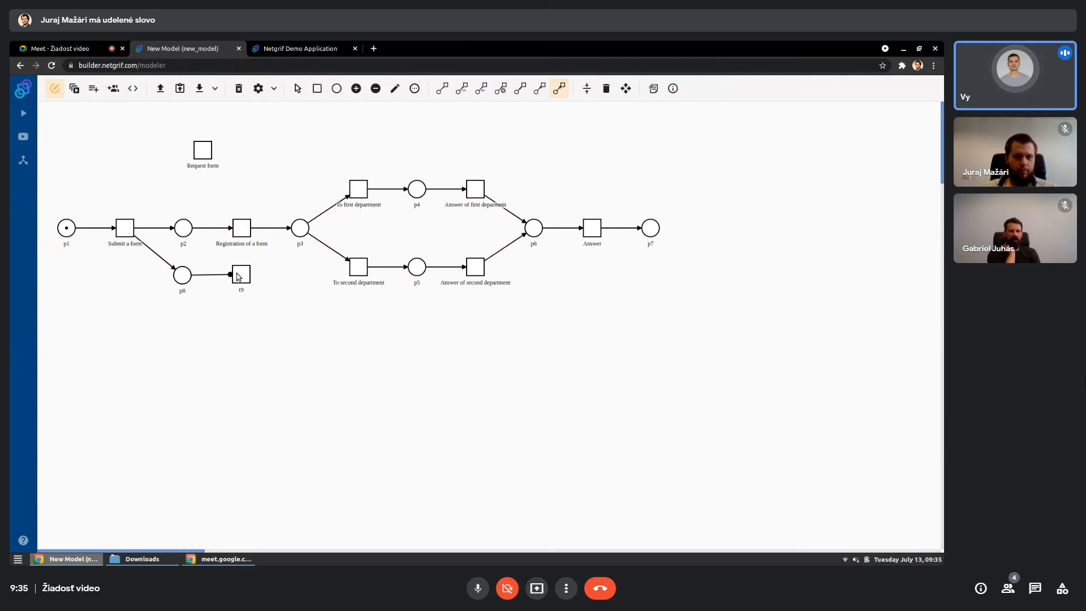
click(587, 88)
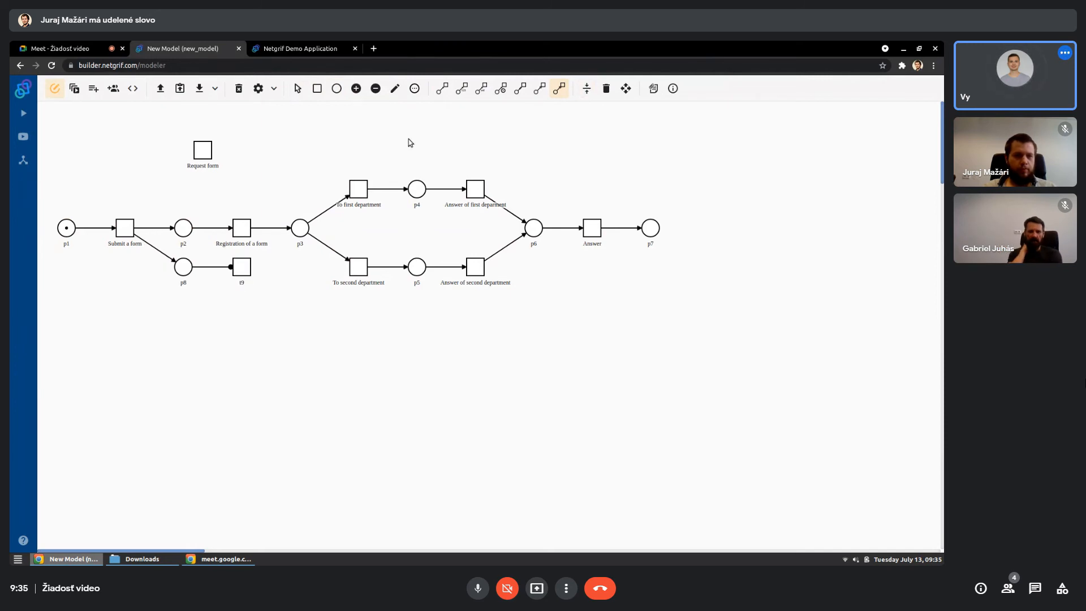
- Label the transition below "Registration of a form" as "Status"
click(401, 95)
click(240, 274)
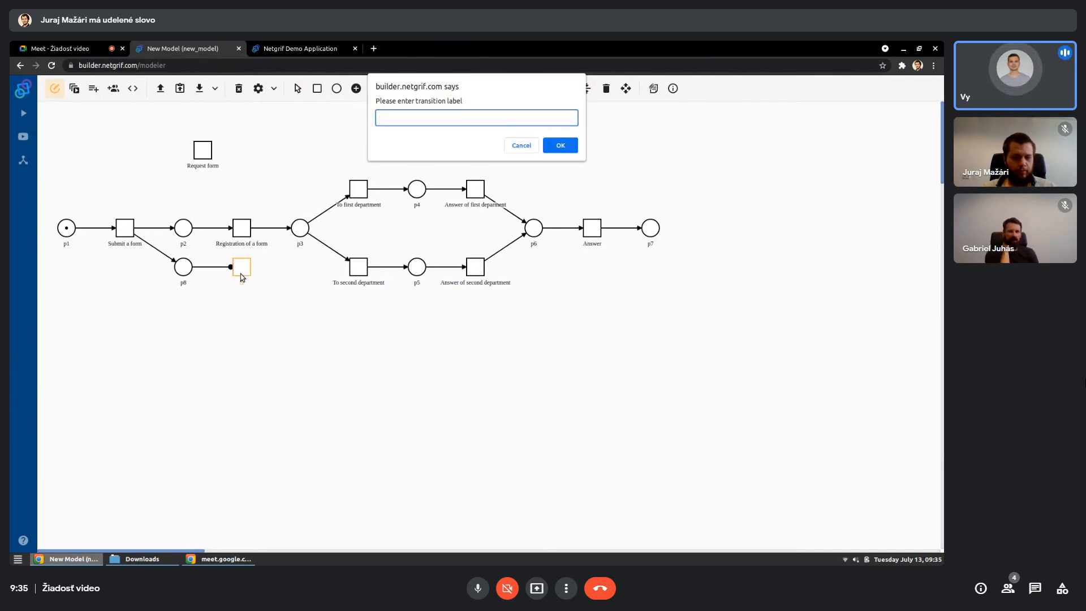
text(Status)
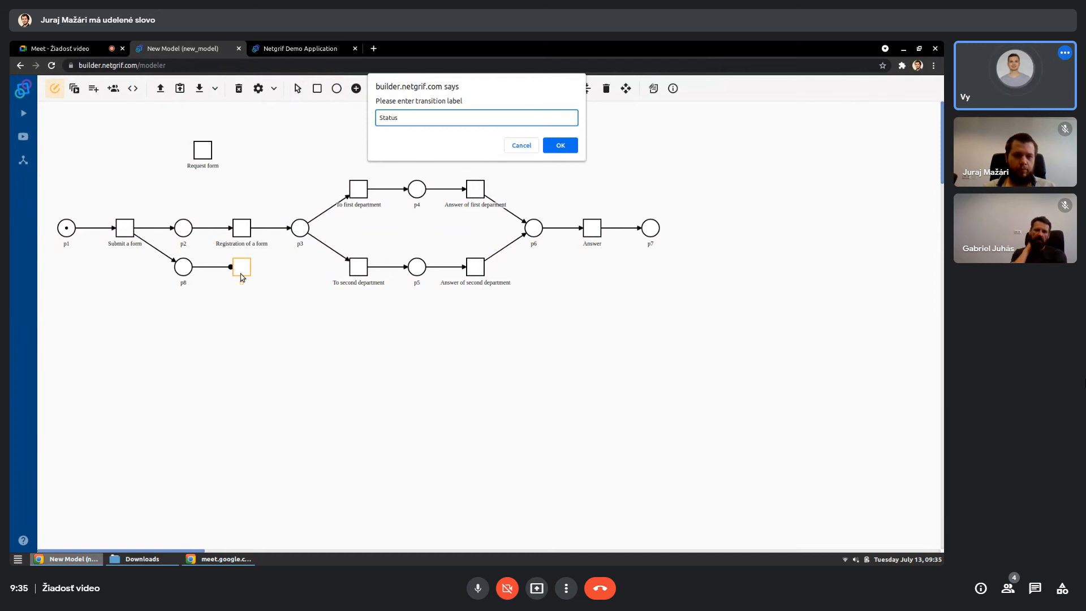
key(Return)
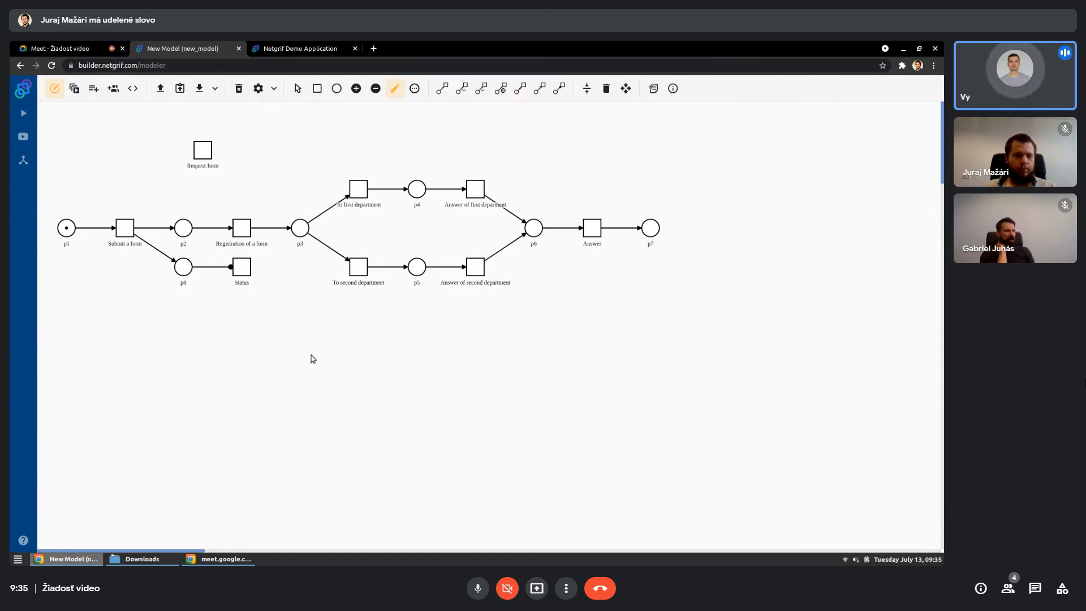
- Simulate the process by firing "Submit a form", "Registration of a form", "To first department", "Answer of first department" and "Answer"
click(74, 90)
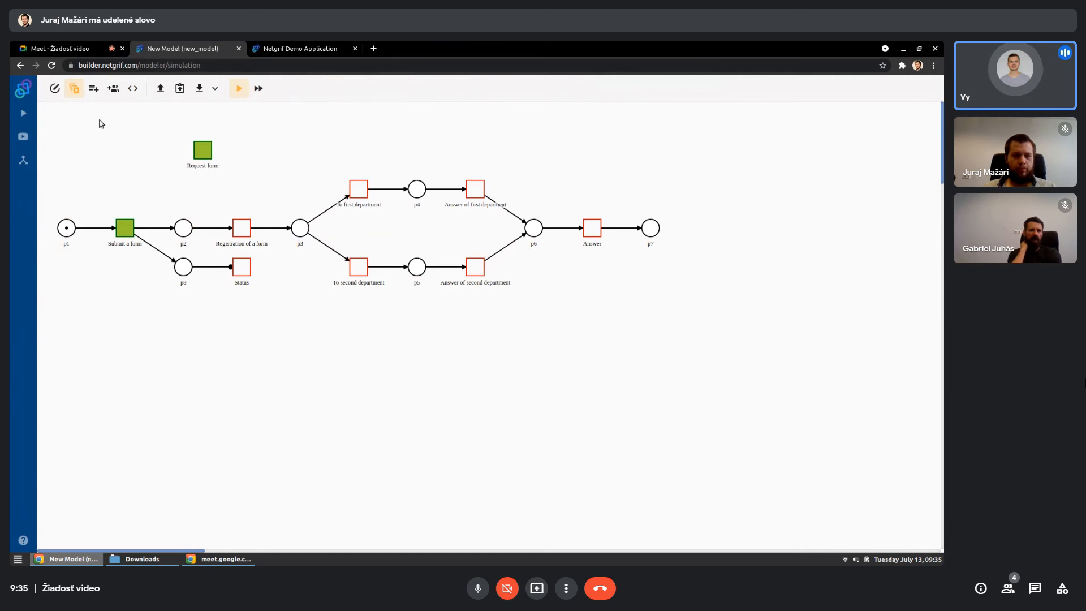
click(129, 228)
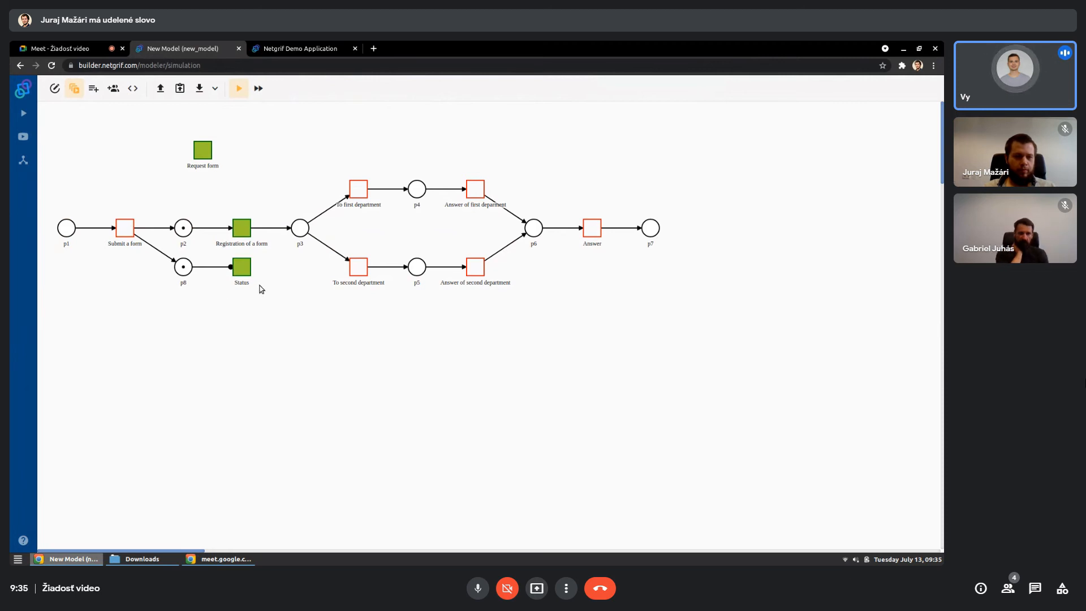
click(248, 232)
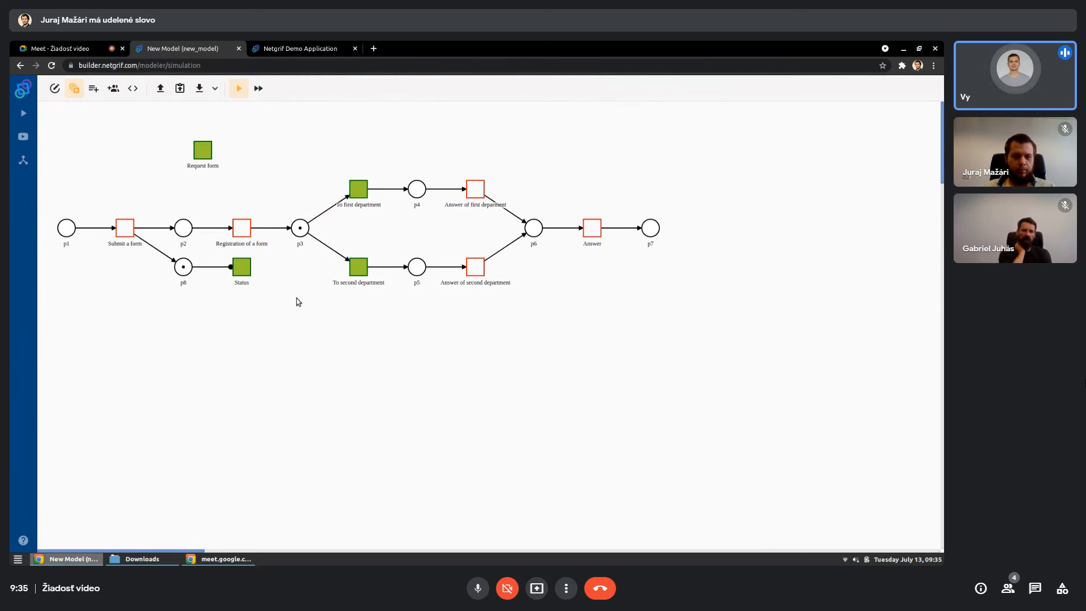
click(357, 189)
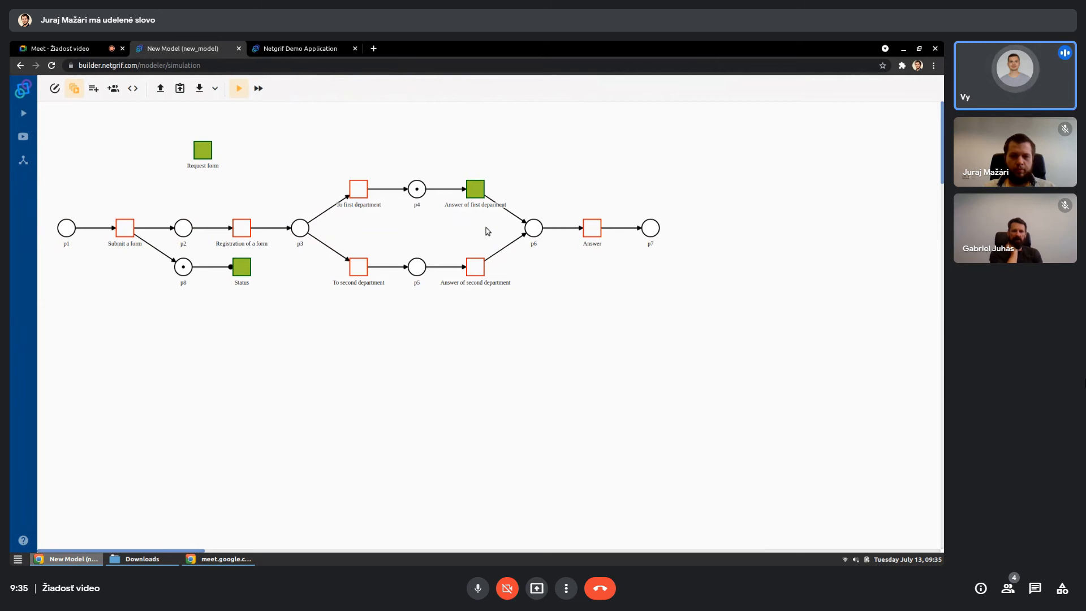
click(480, 191)
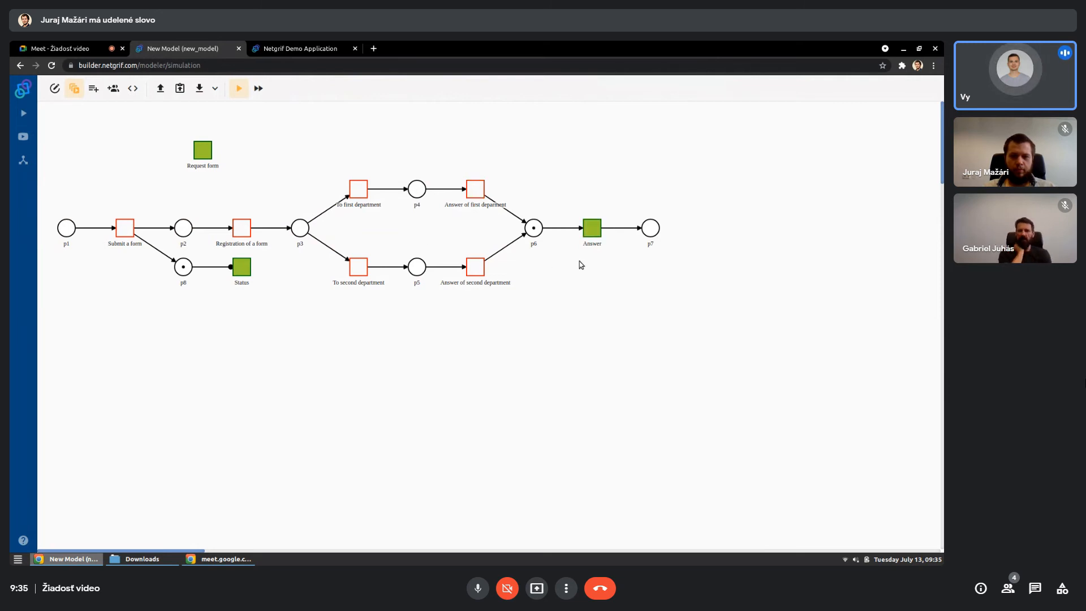
click(598, 229)
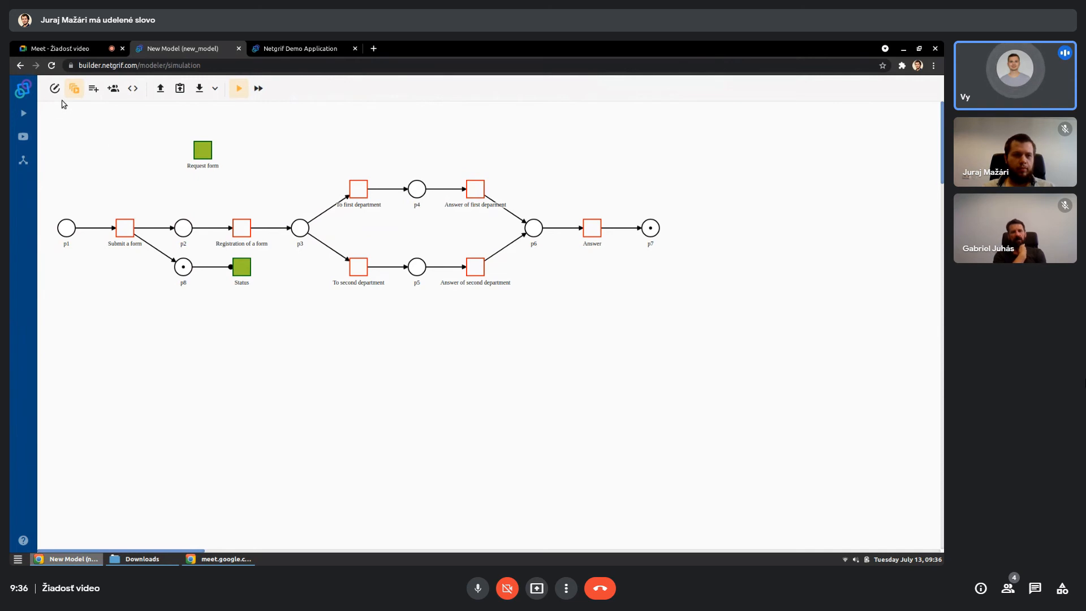
- Create a role with the ID "system" and the title "System"
click(113, 89)
click(831, 181)
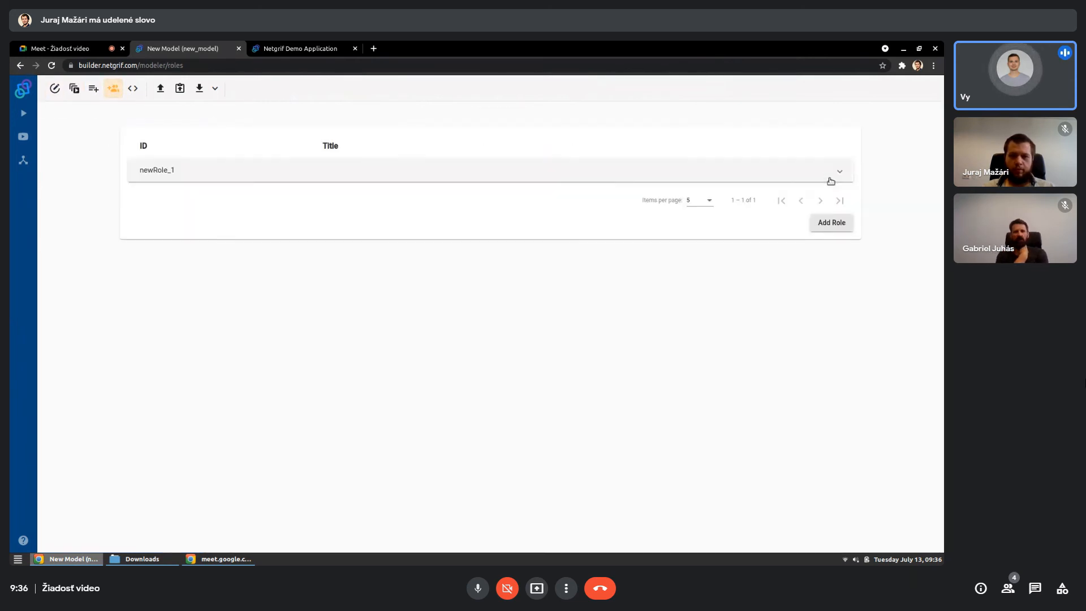
click(589, 174)
click(372, 202)
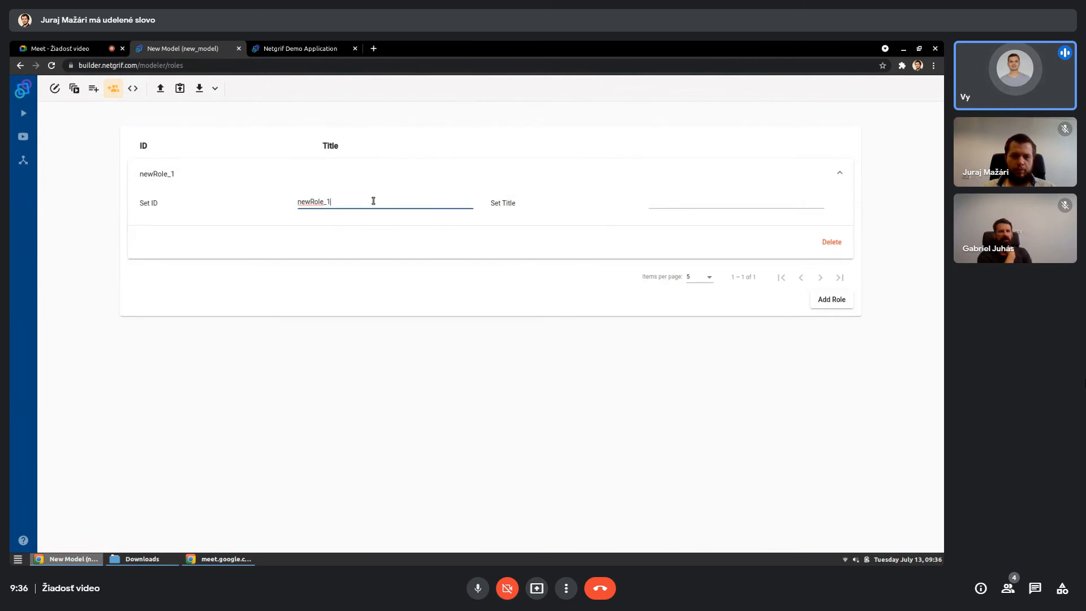
double_click(373, 201)
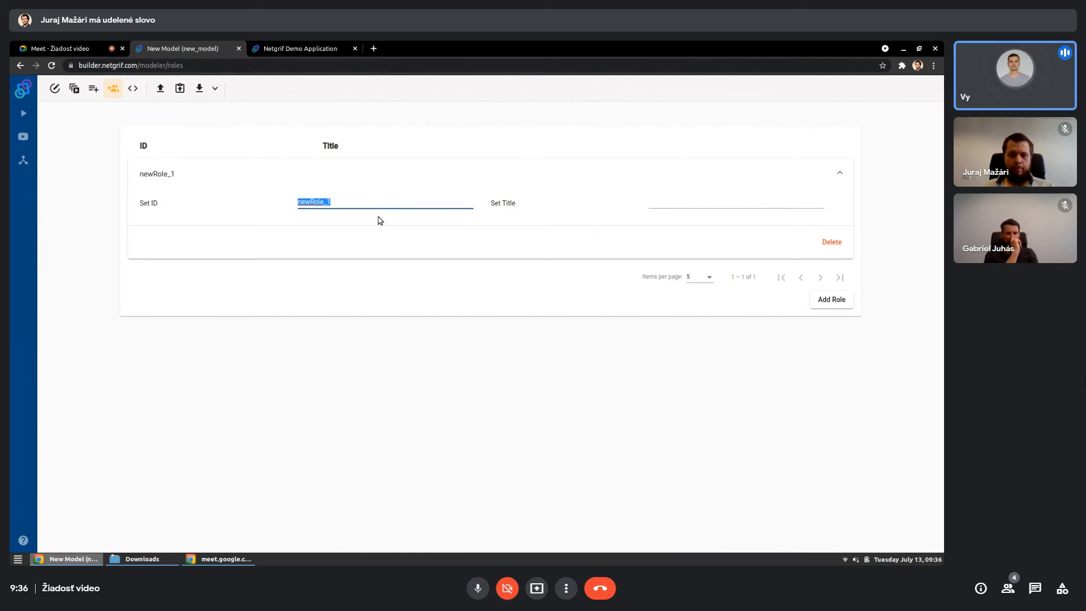
text(system)
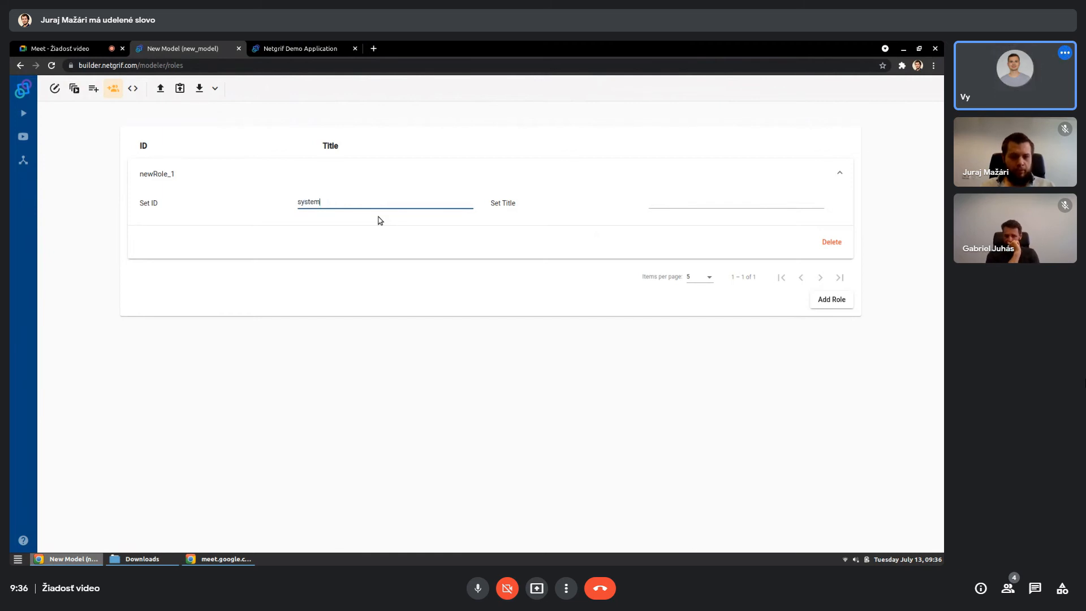
key(Tab)
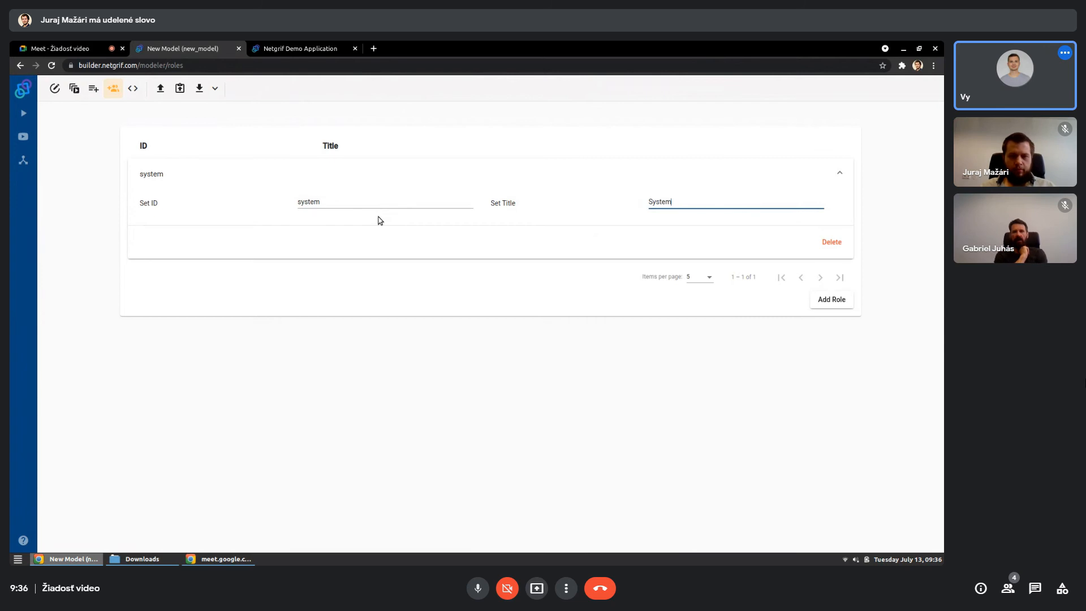
click(592, 338)
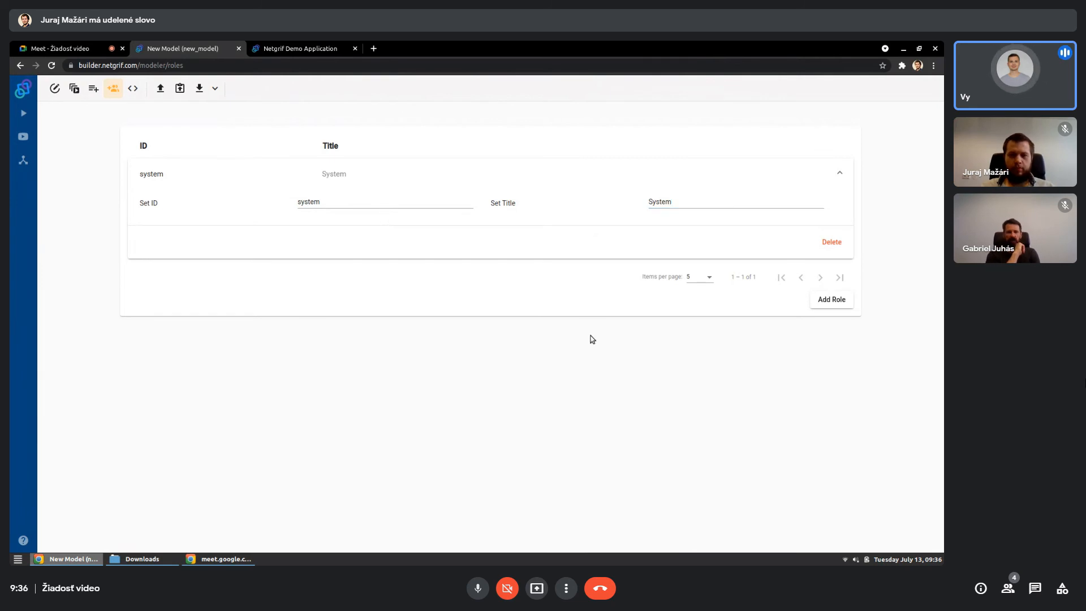
- Add a second role with the ID "registration" and the title "Registration"
click(829, 309)
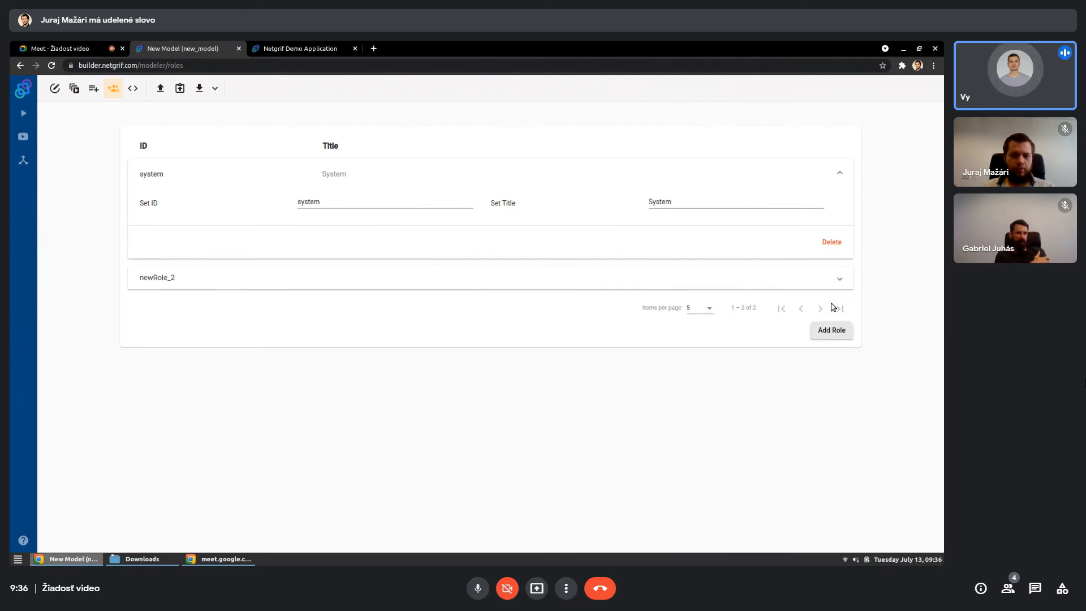
double_click(347, 232)
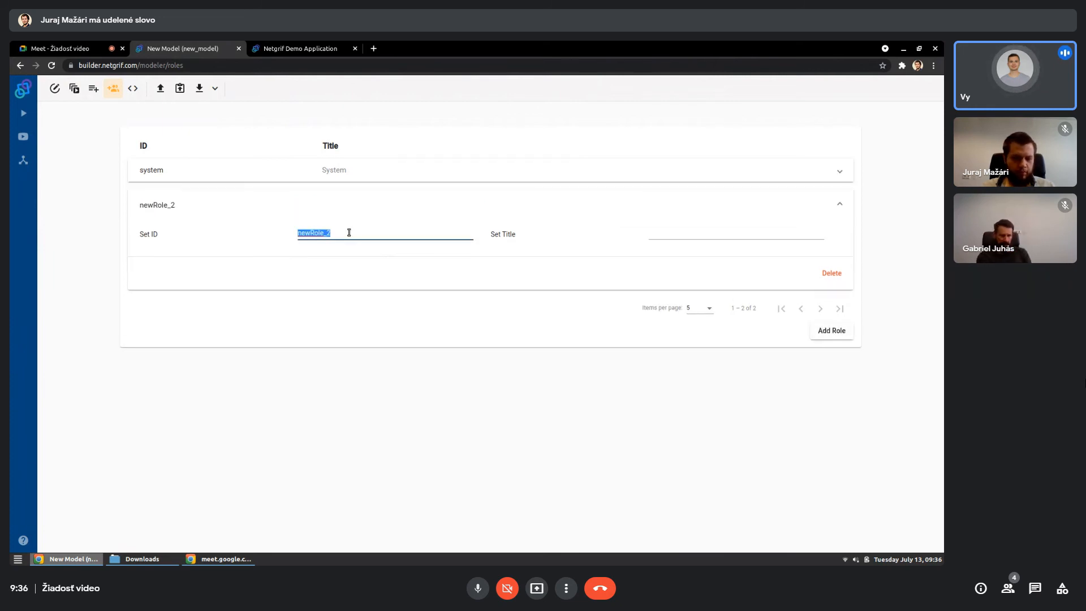
text(registration)
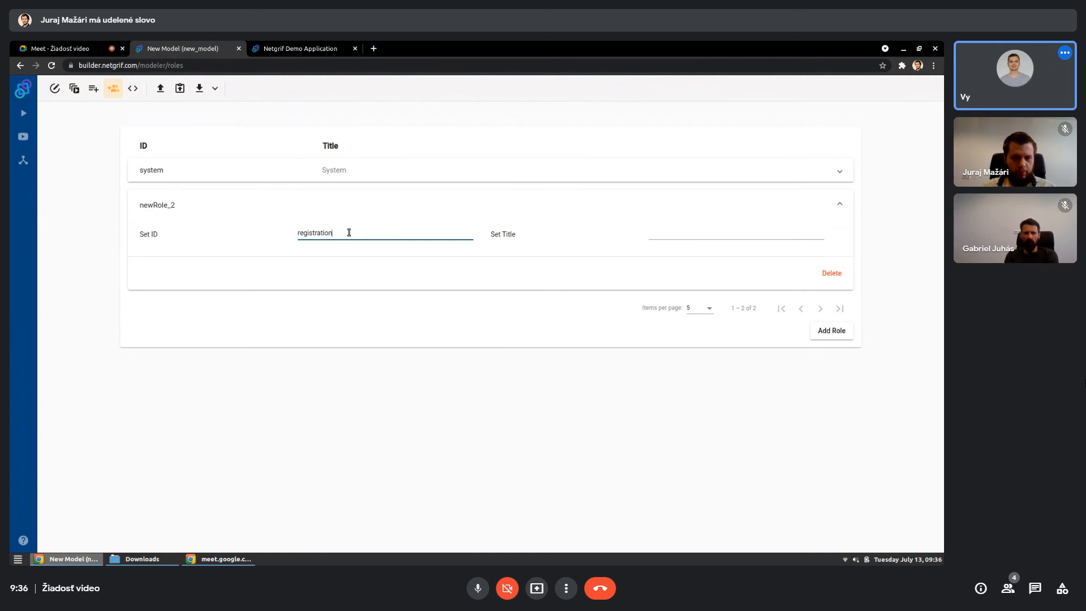
key(Tab)
text(Registration)
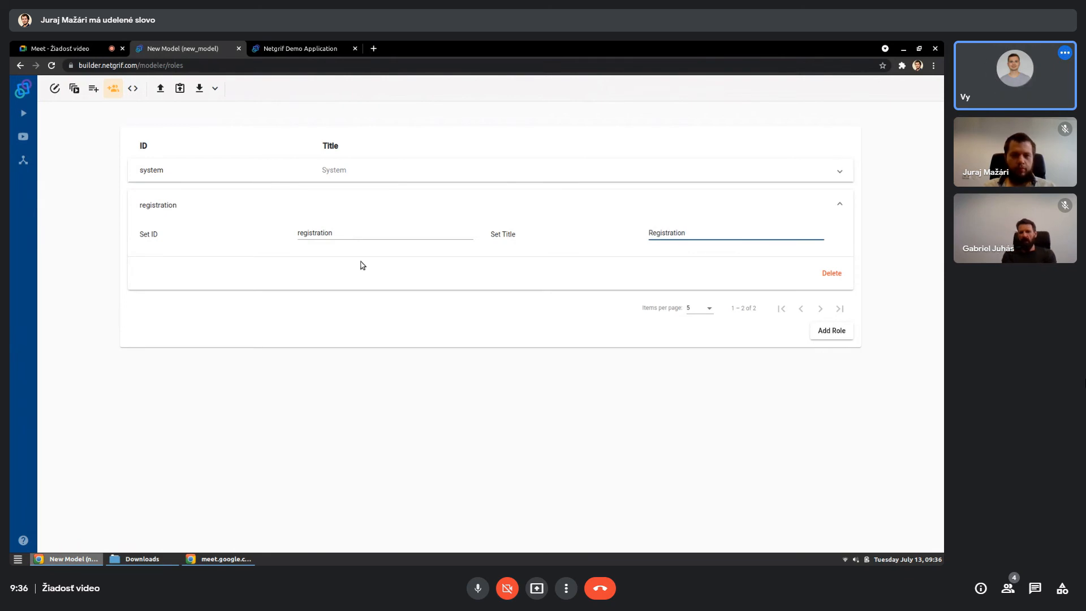
click(373, 330)
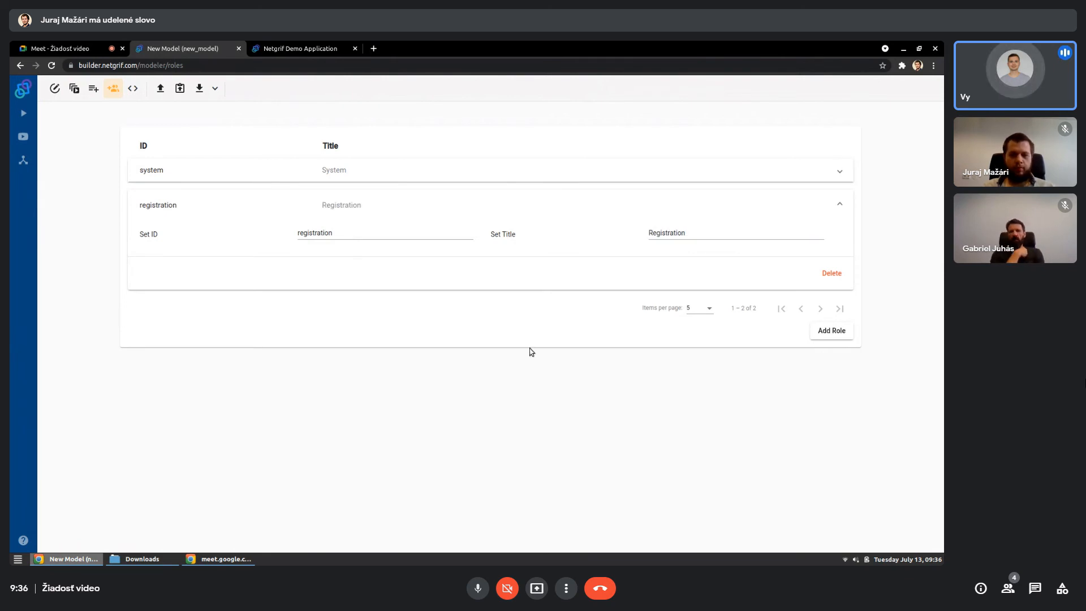
- Add a third role with the ID "first_department" and the title "First Department"
click(819, 335)
click(367, 254)
key(ctrl+a)
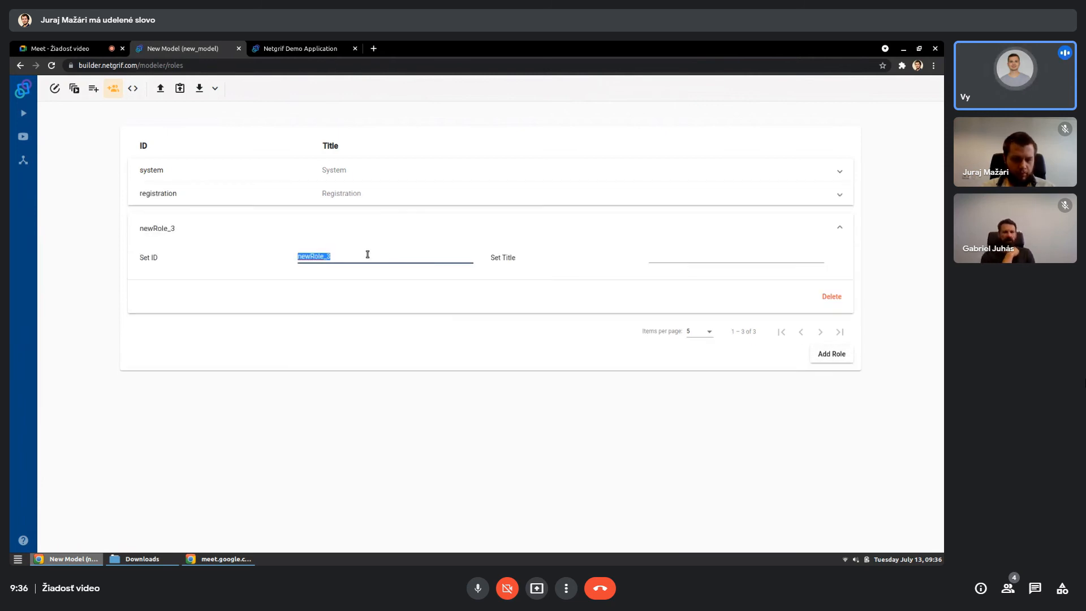
text(first_de)
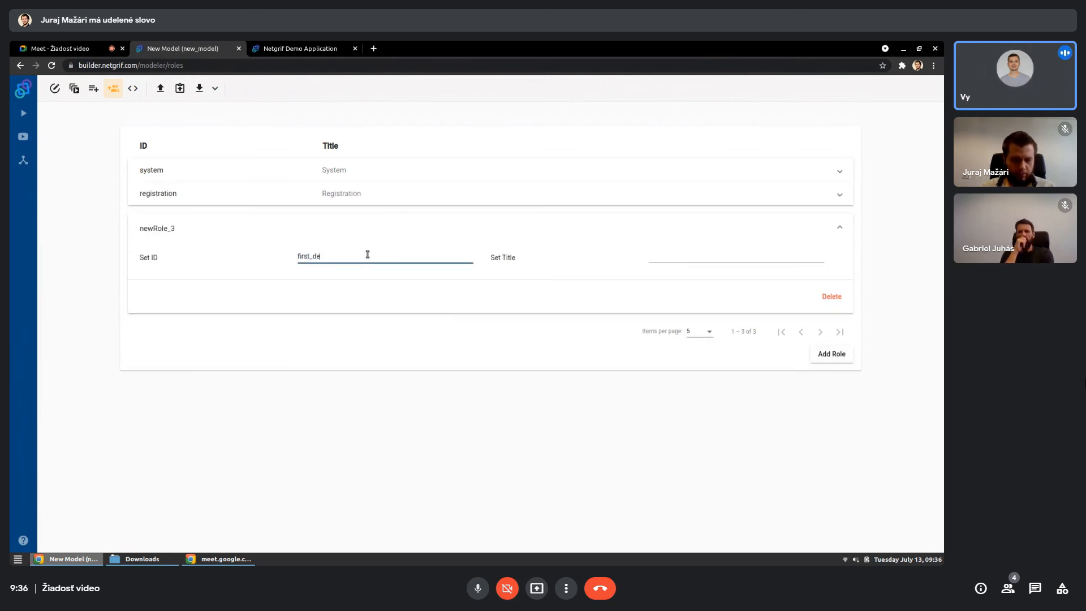
text(partment)
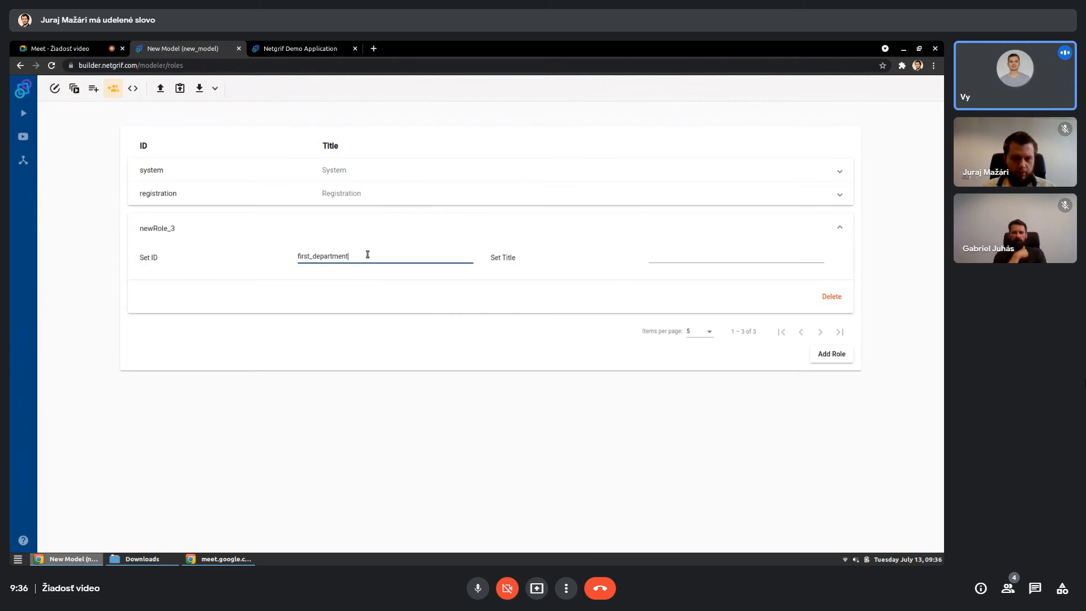
key(Tab)
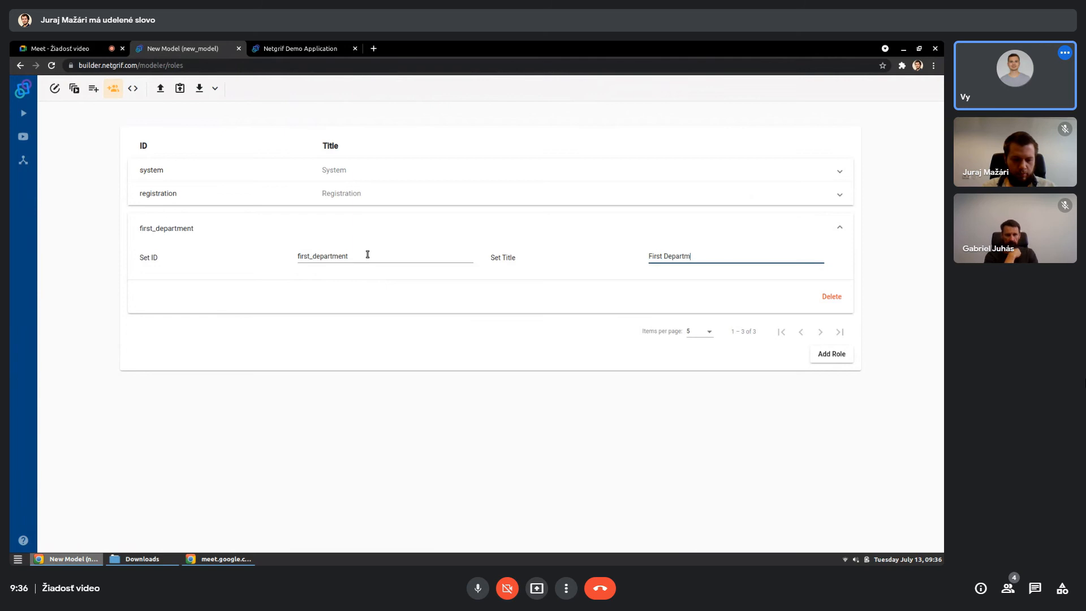
- Add a fourth role with the ID "second_department" and the title "Second Department", and collapse its entry
click(820, 356)
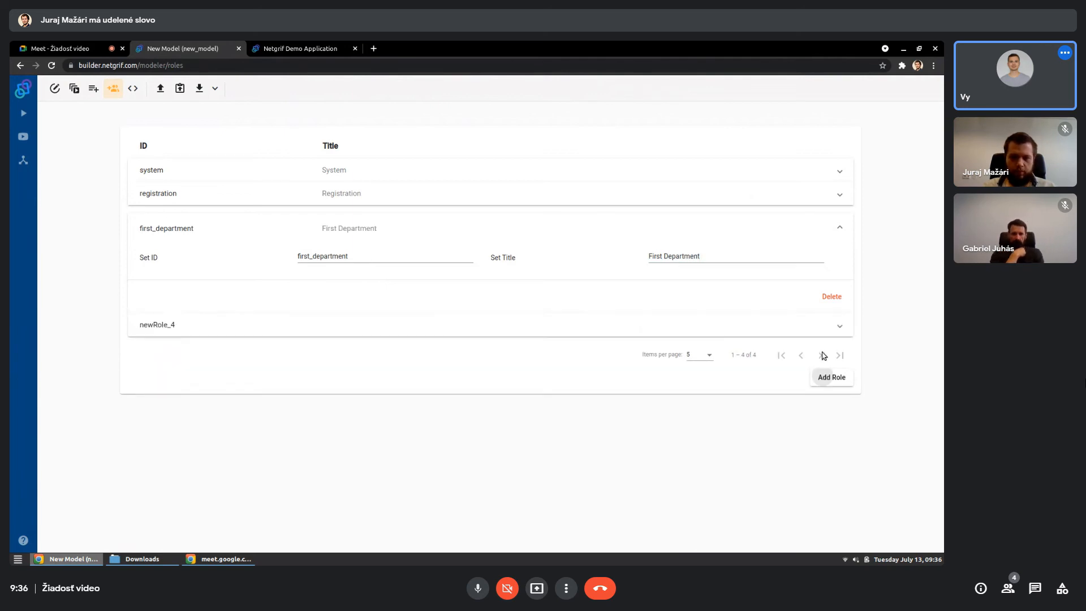
click(400, 331)
click(372, 279)
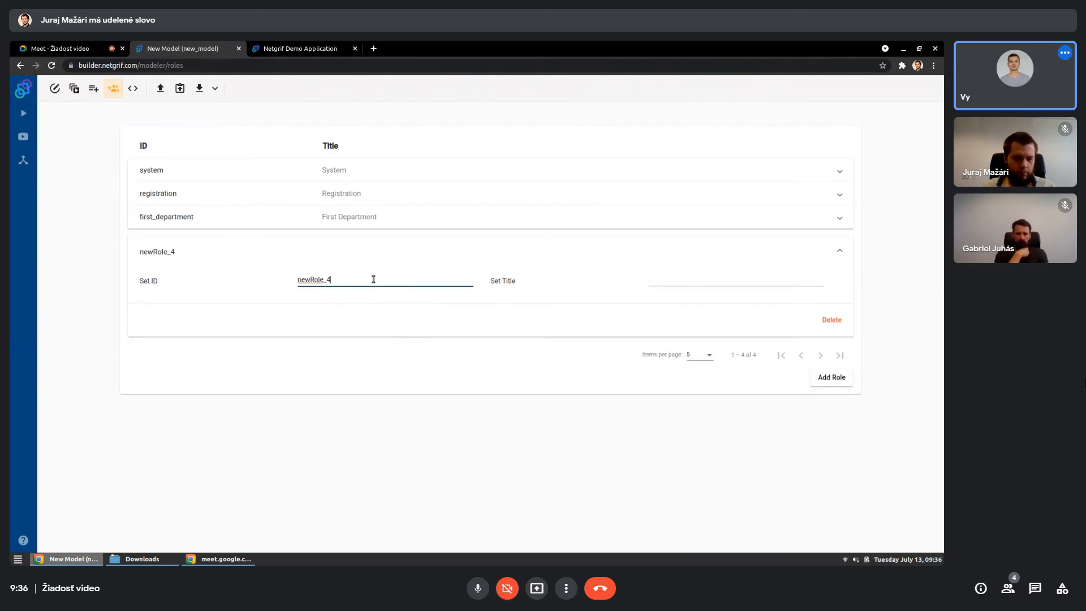
double_click(373, 279)
text(second_dep)
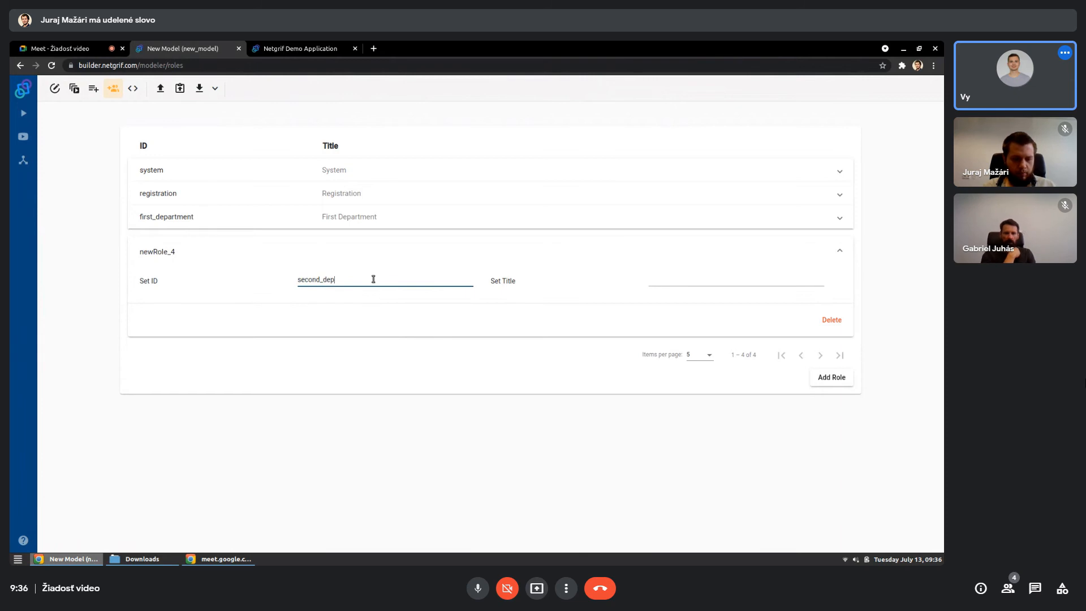
text(artment)
key(Tab)
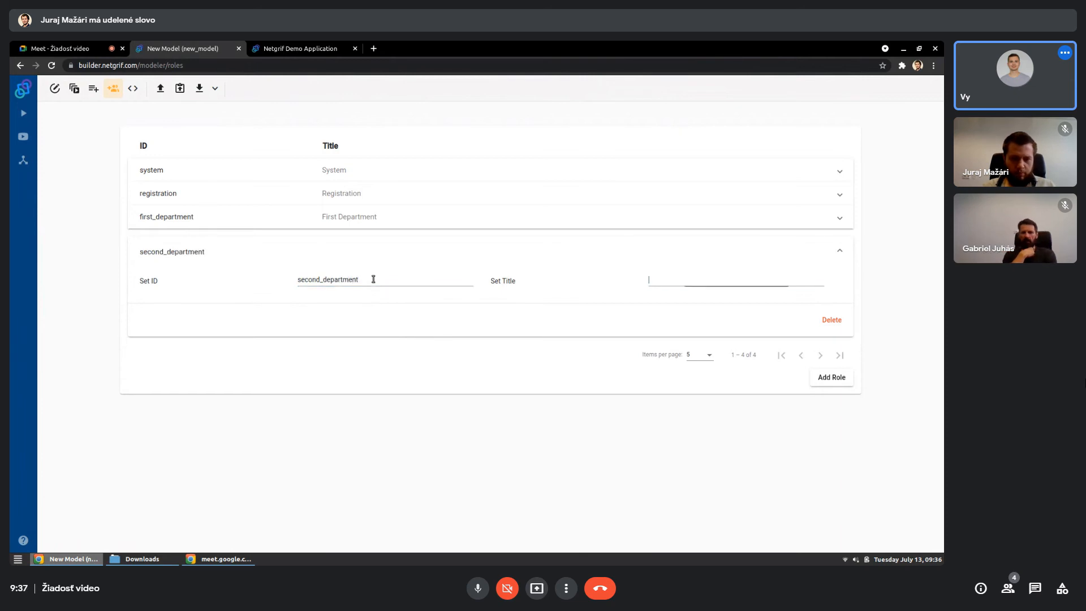
text(Secon)
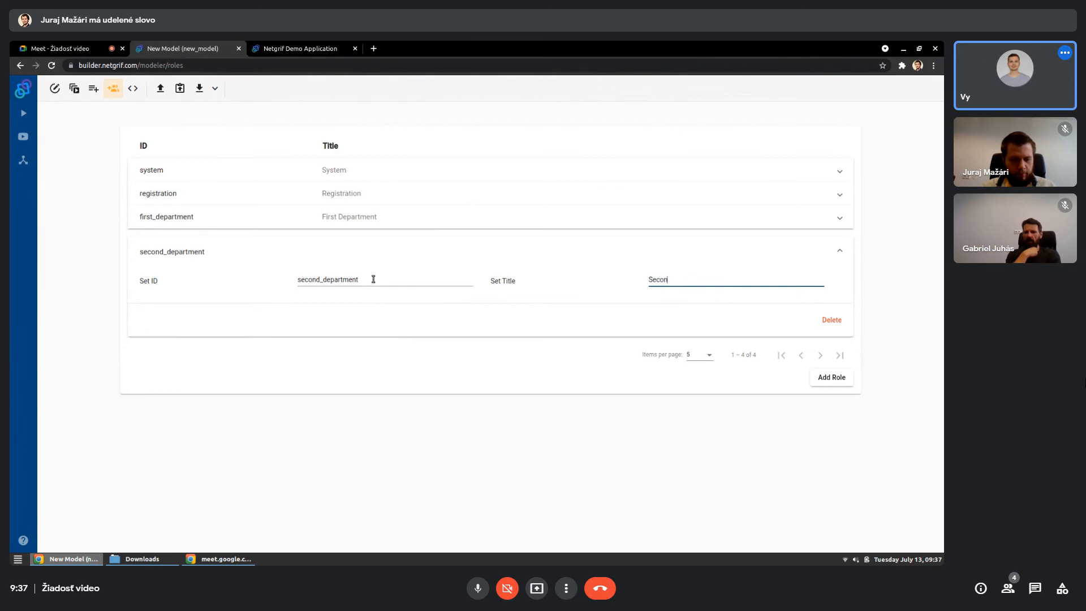
text(d Department)
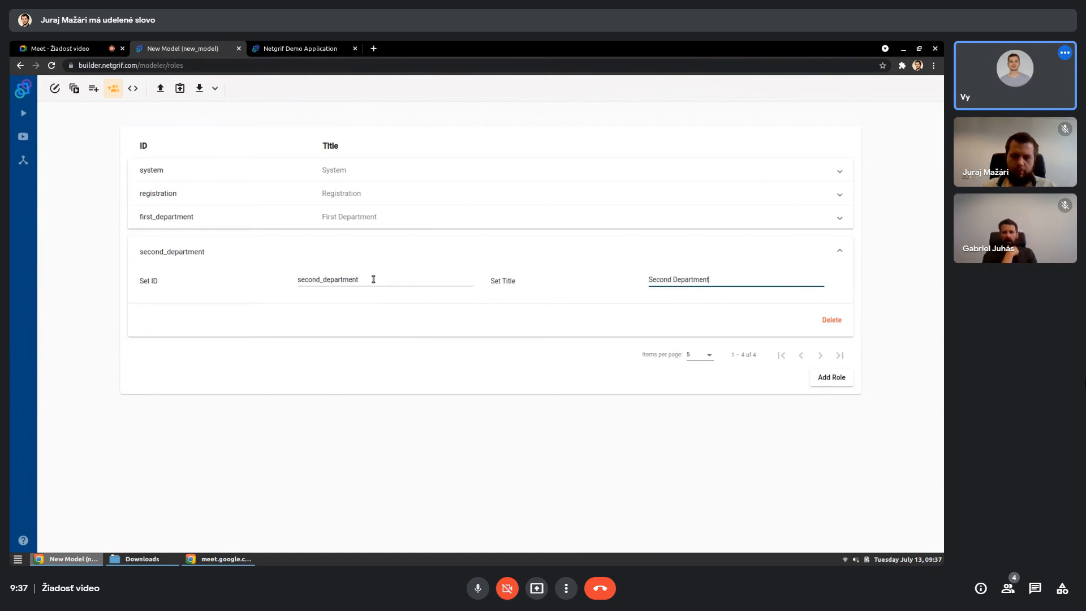
click(405, 359)
click(393, 246)
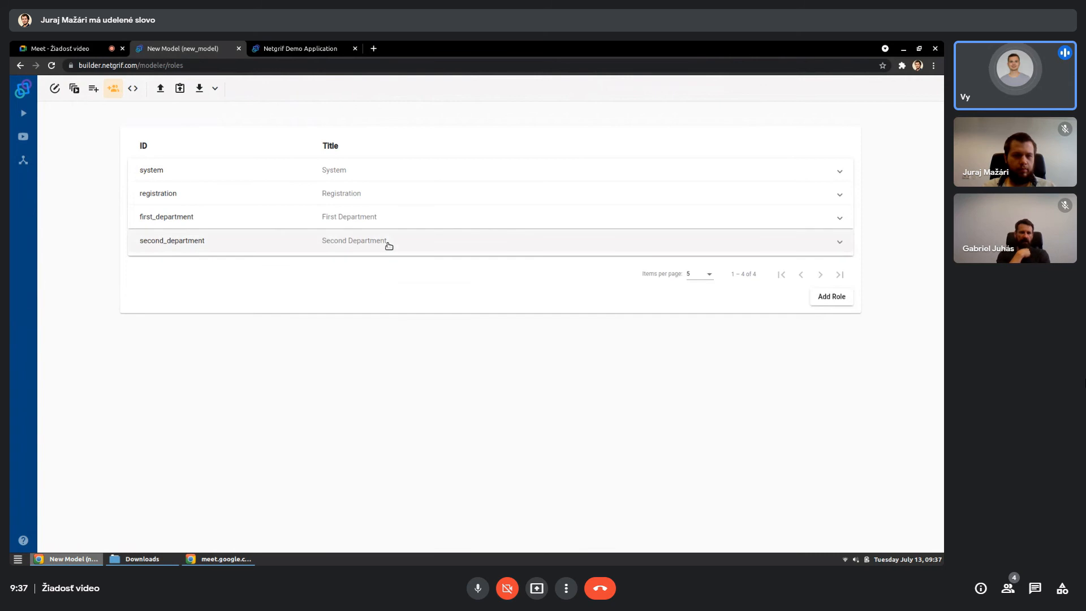
- Return to the process model and grant the registration role the Perform permission on the "Registration of a form" transition
click(56, 90)
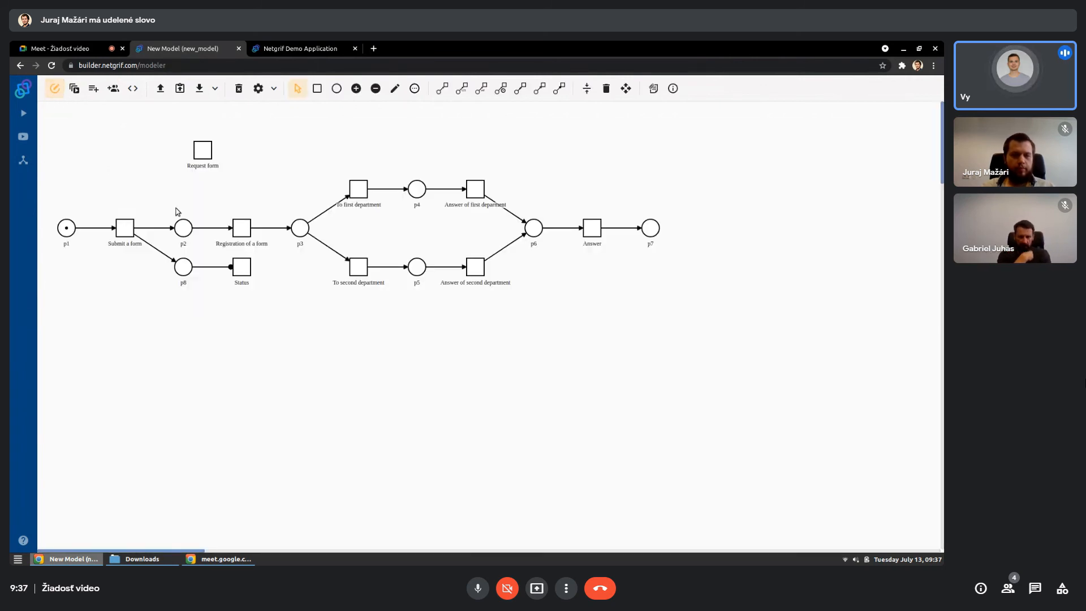
click(239, 227)
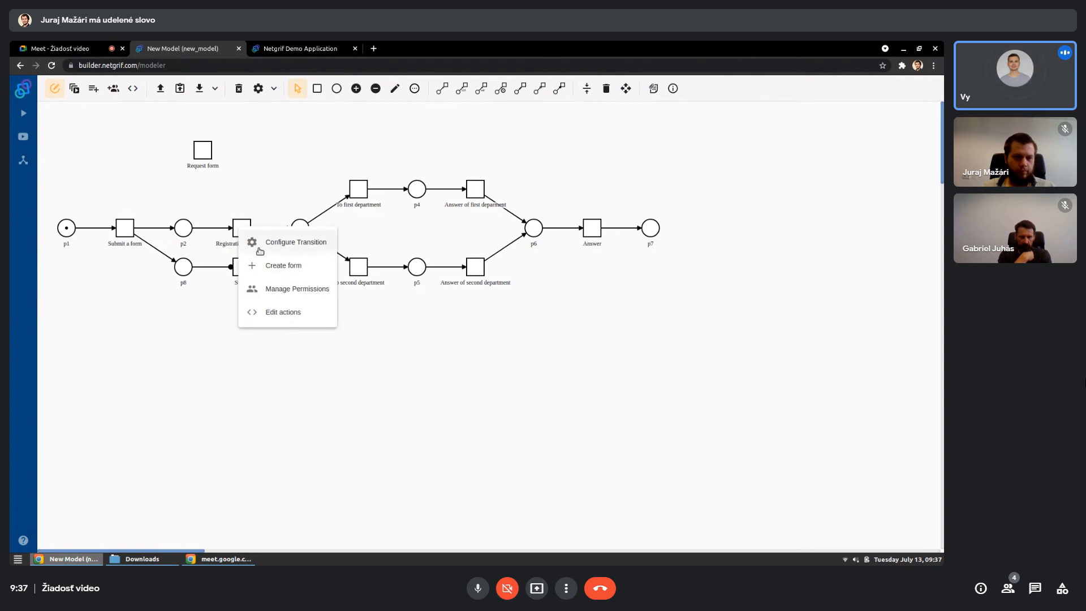
click(261, 288)
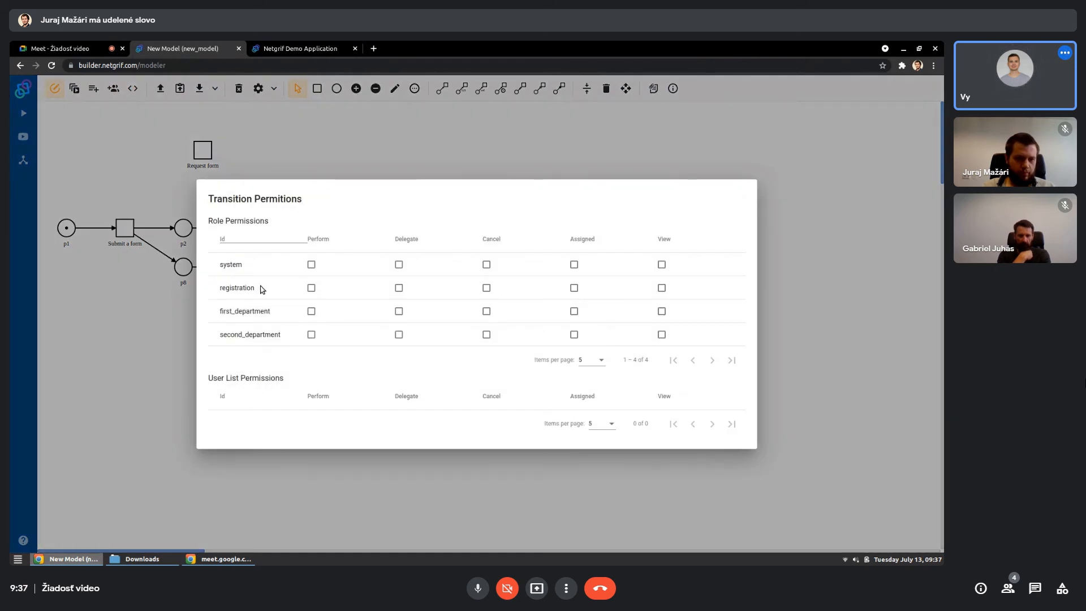
click(311, 288)
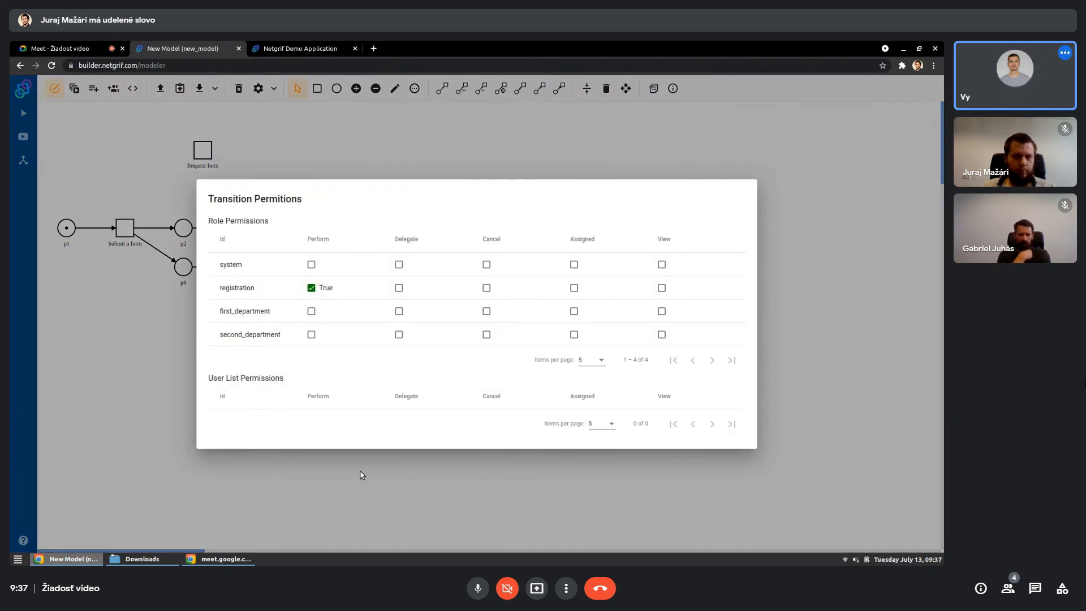
click(363, 501)
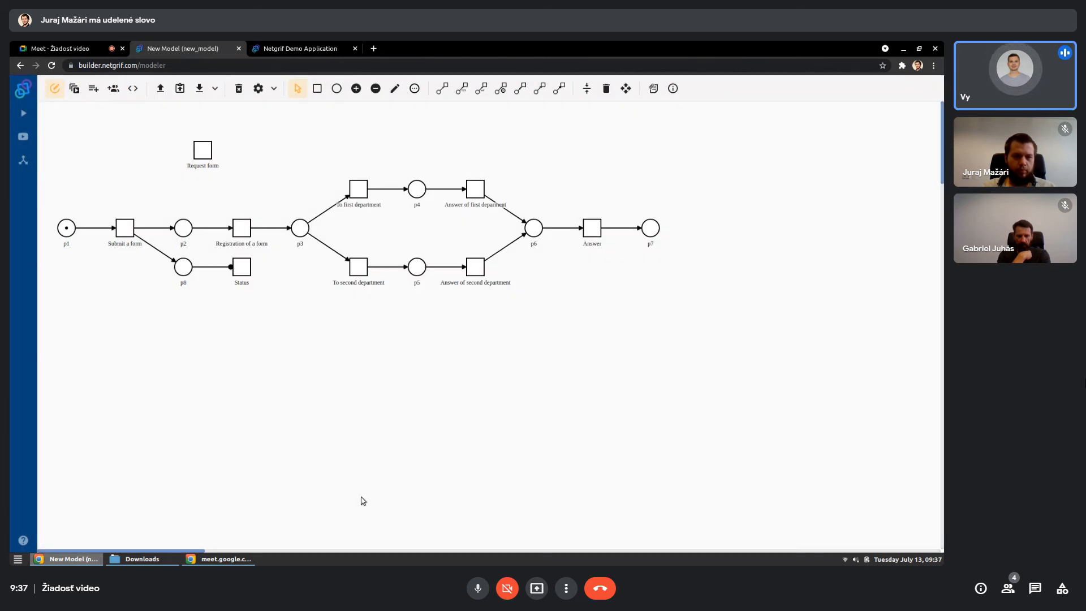
- Grant the registration role the Perform permission on the "Answer" transition
right_click(594, 224)
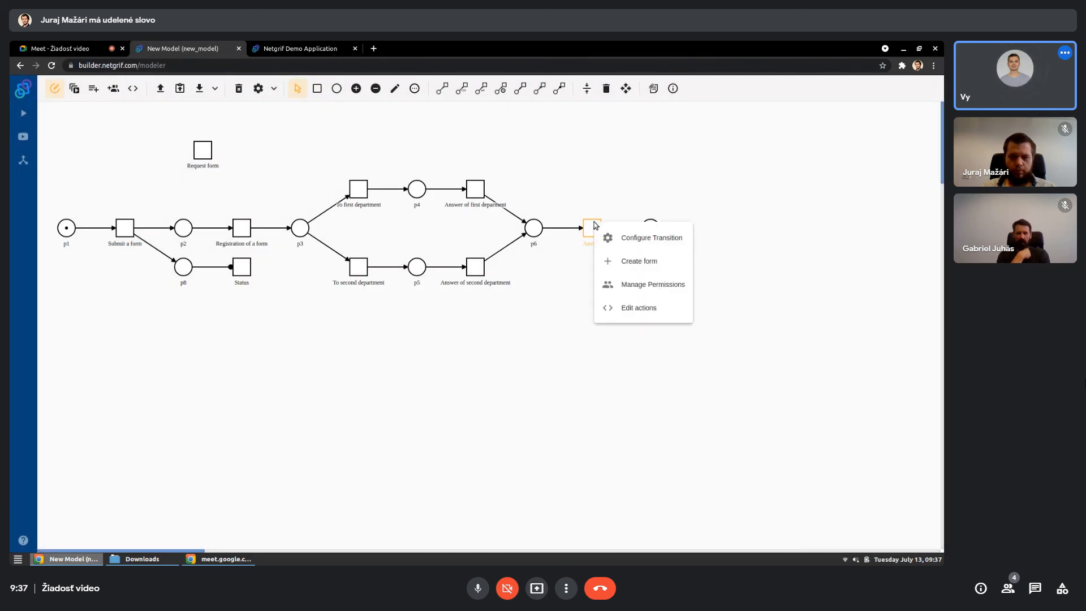
click(623, 284)
click(311, 288)
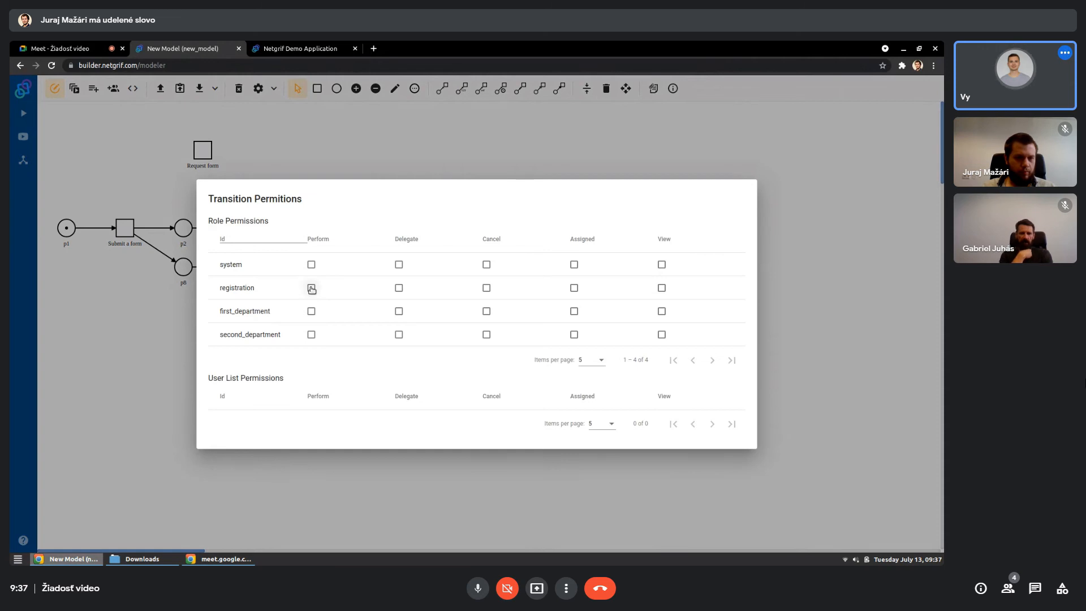
click(433, 157)
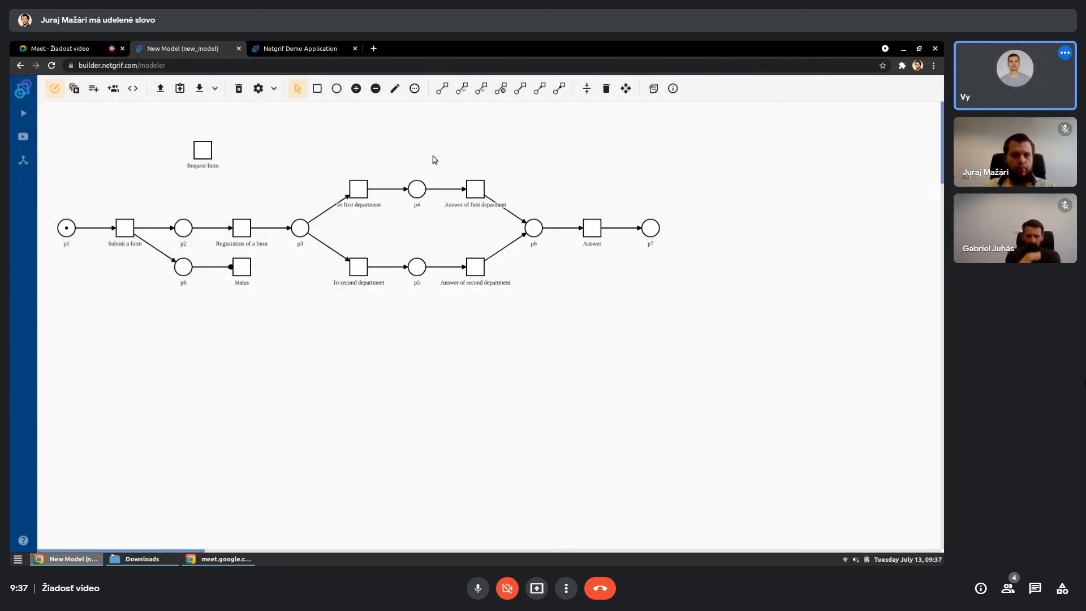
- Grant the first_department role the Perform permission on the "Answer of first department" transition
right_click(475, 189)
click(487, 247)
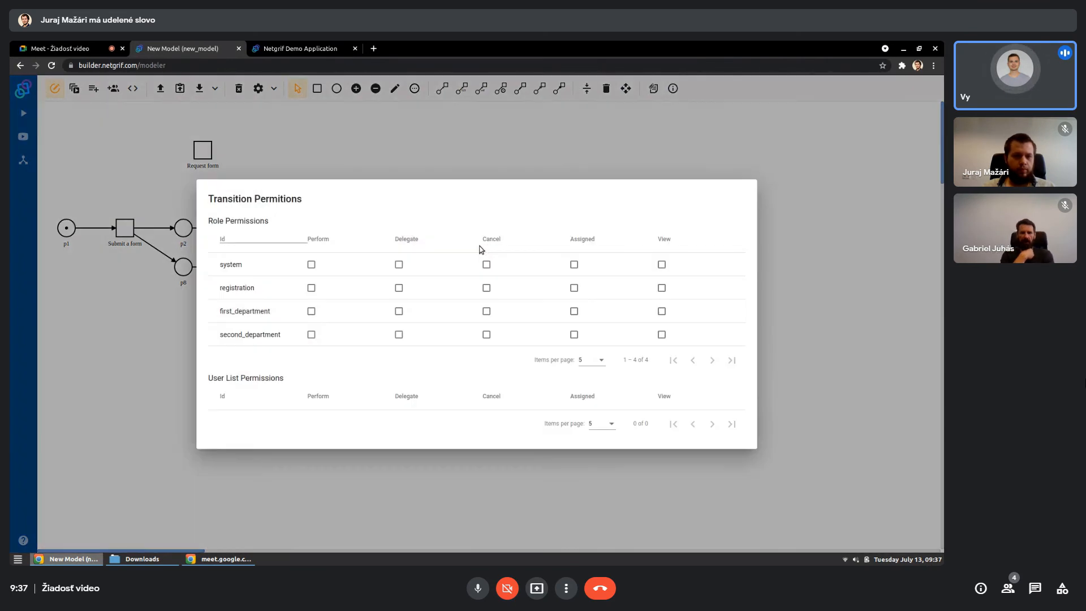
click(312, 311)
click(464, 163)
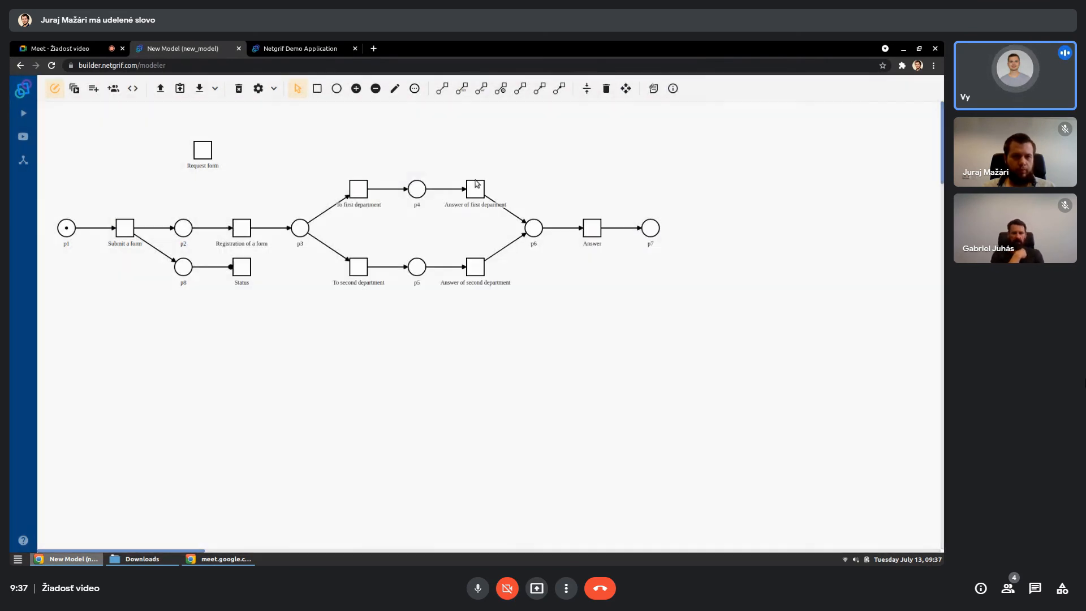
- Grant the second_department role the Perform permission on the "Answer of second department" transition
right_click(473, 270)
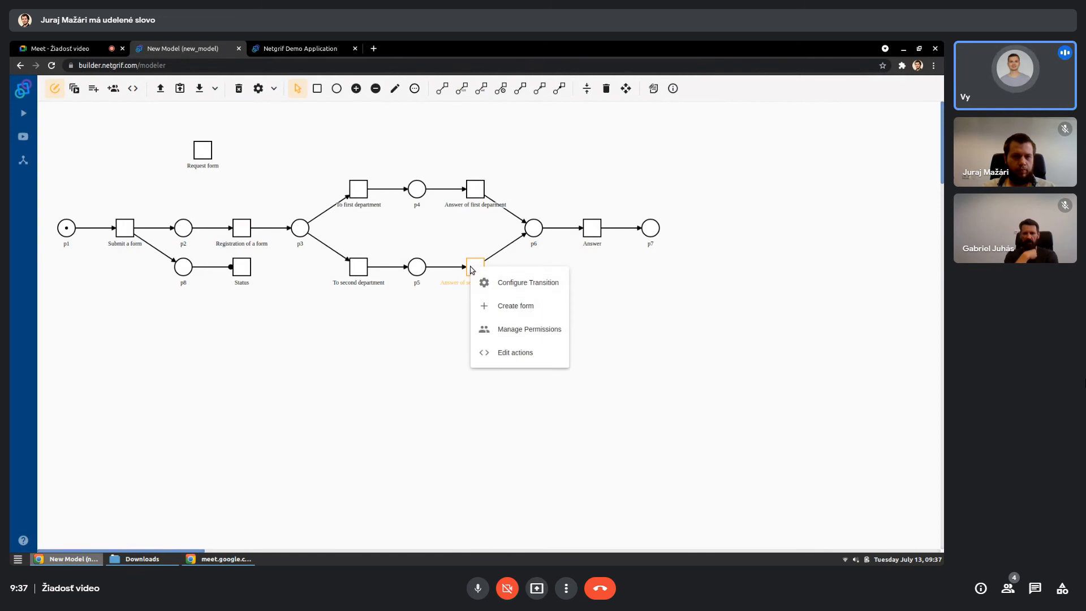
click(485, 329)
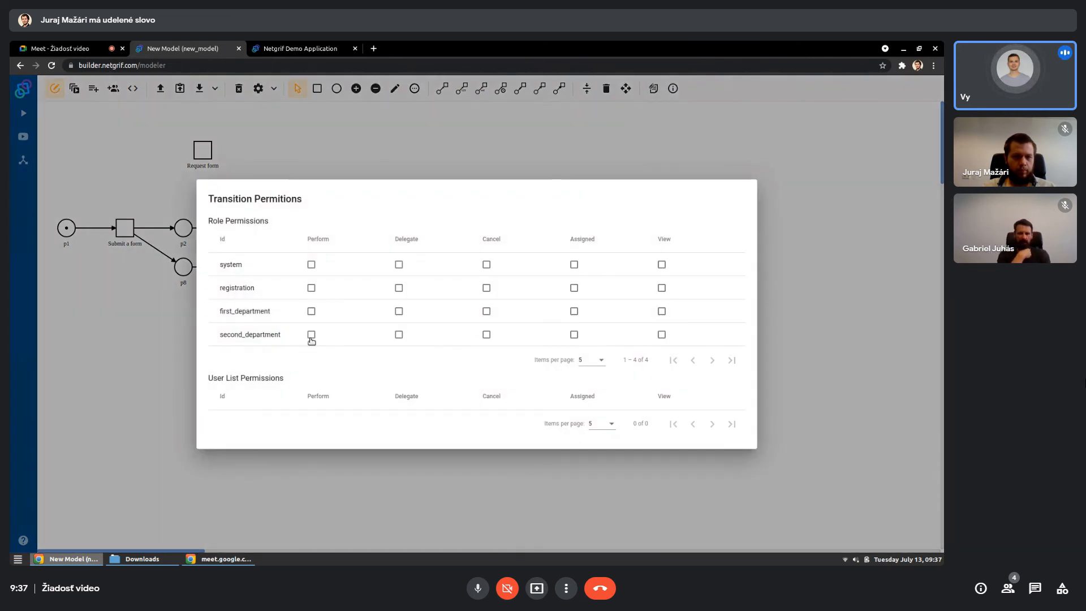
click(312, 335)
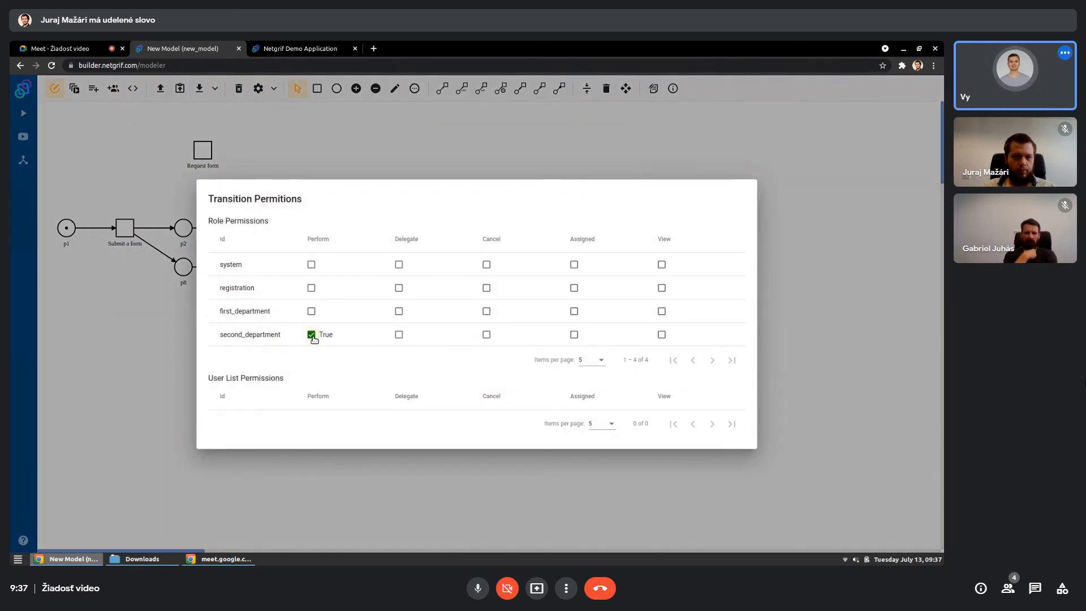
click(524, 144)
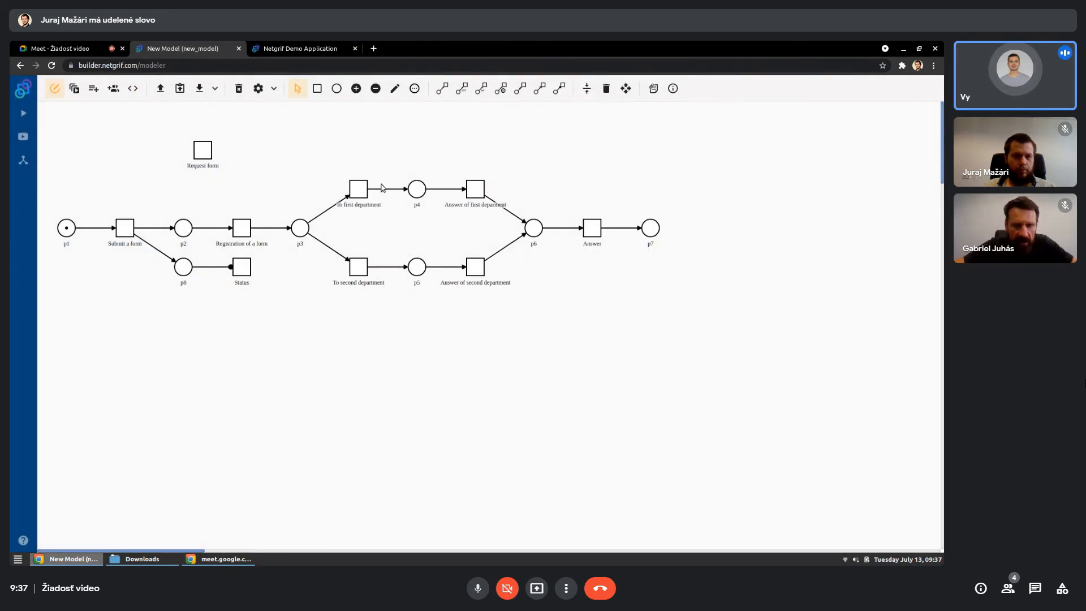
- Grant the system role the Perform permission on the "To first department" transition
click(359, 189)
click(380, 251)
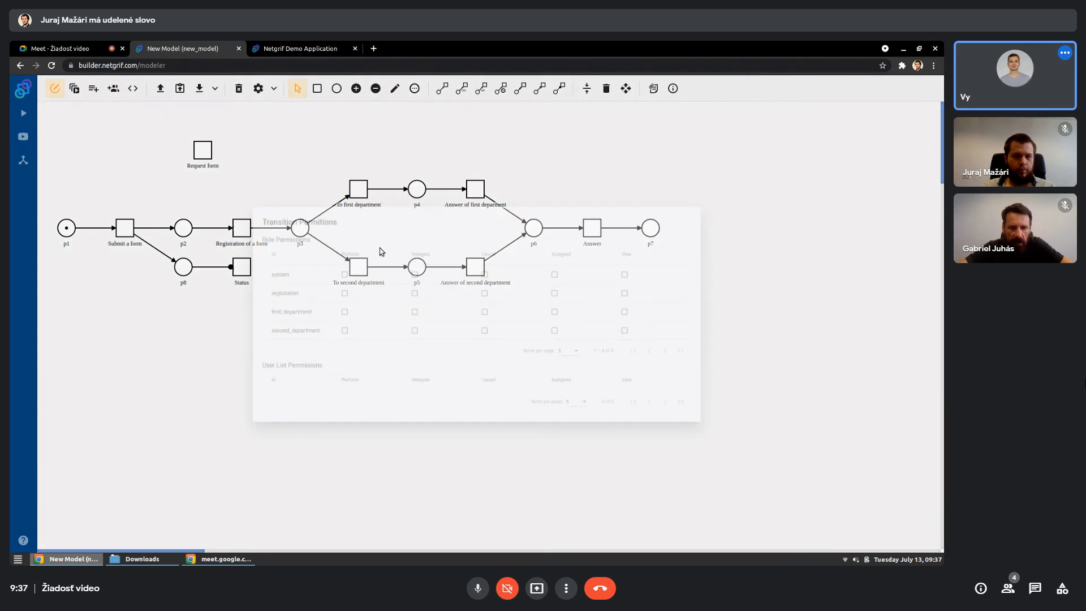
click(313, 266)
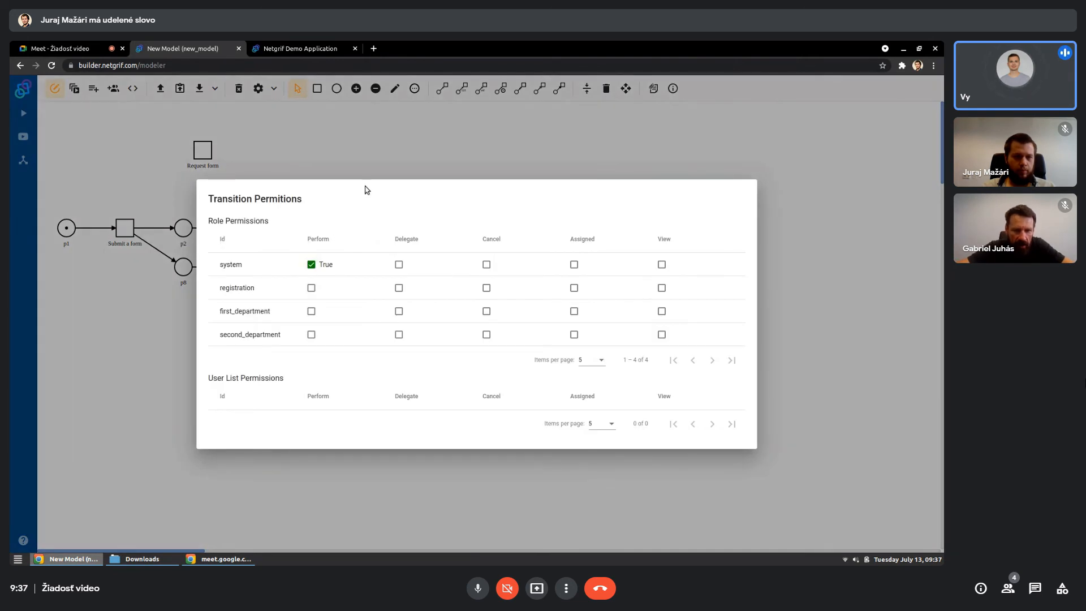
click(401, 156)
- Grant the system role the Perform permission on the "To second department" transition
click(359, 267)
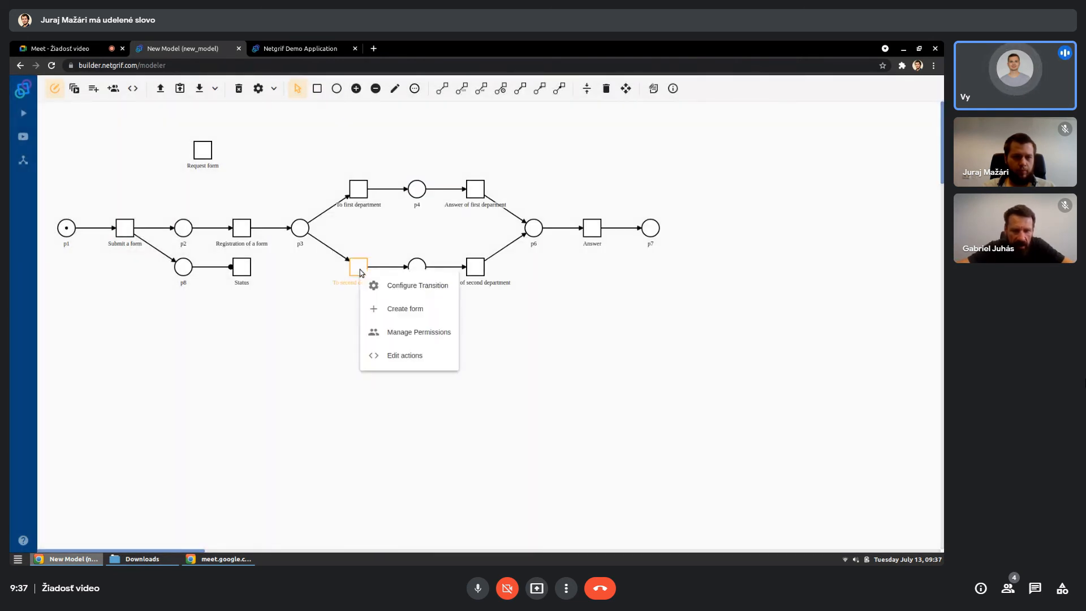
click(378, 331)
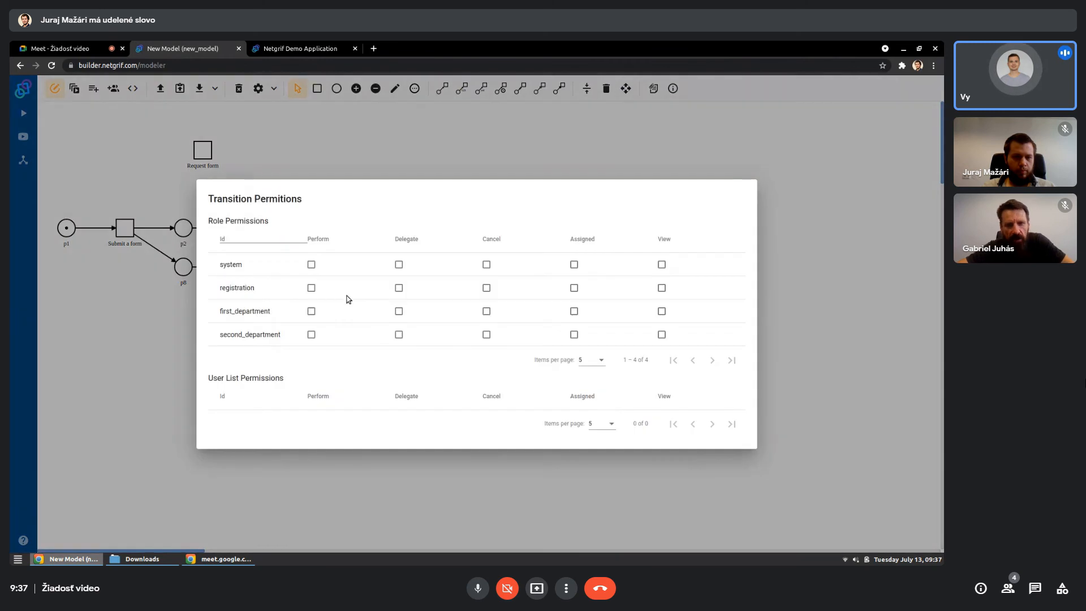
click(311, 264)
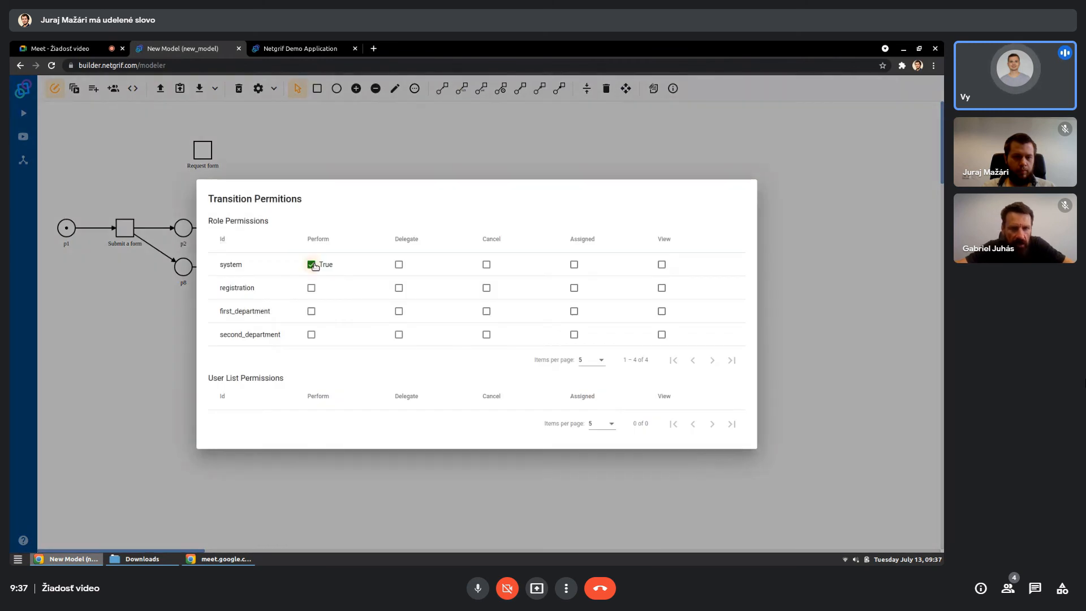
click(366, 146)
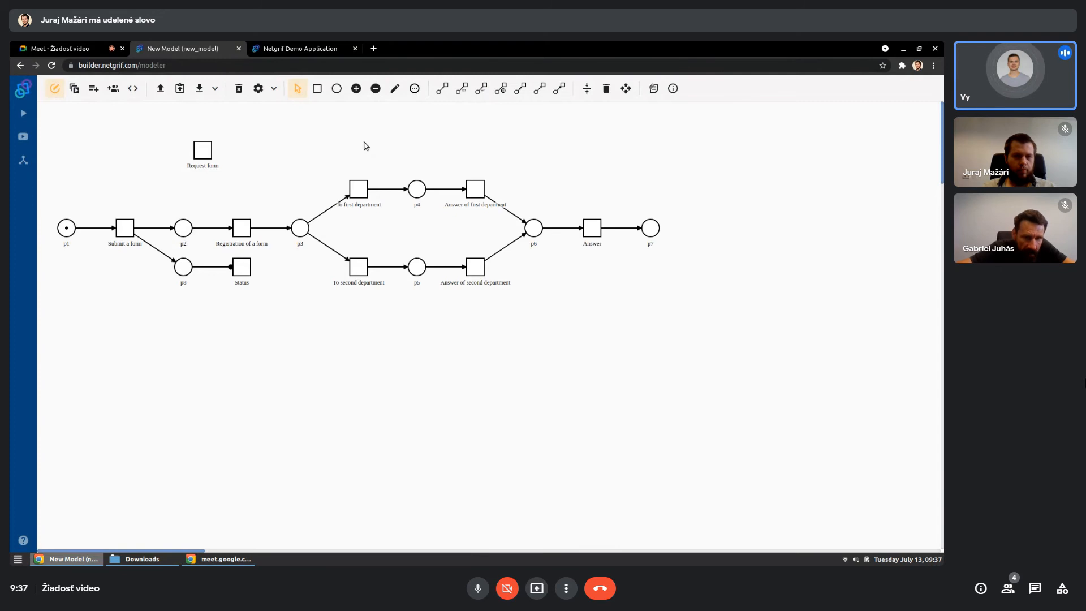
- Grant the system role the Perform permission on the "Request form" transition
right_click(204, 158)
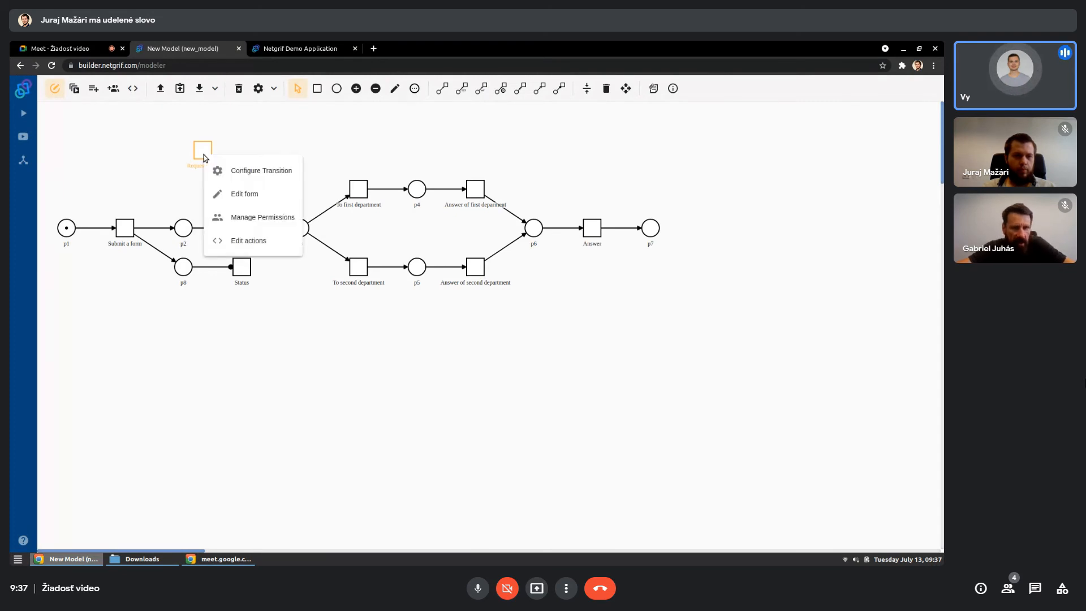
click(228, 217)
click(311, 264)
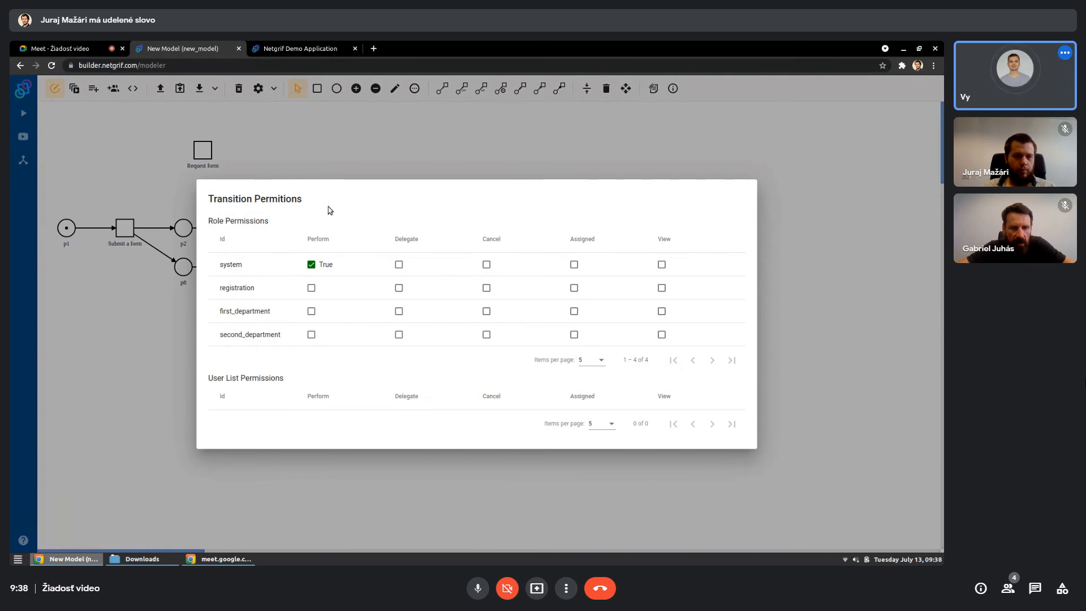
click(339, 137)
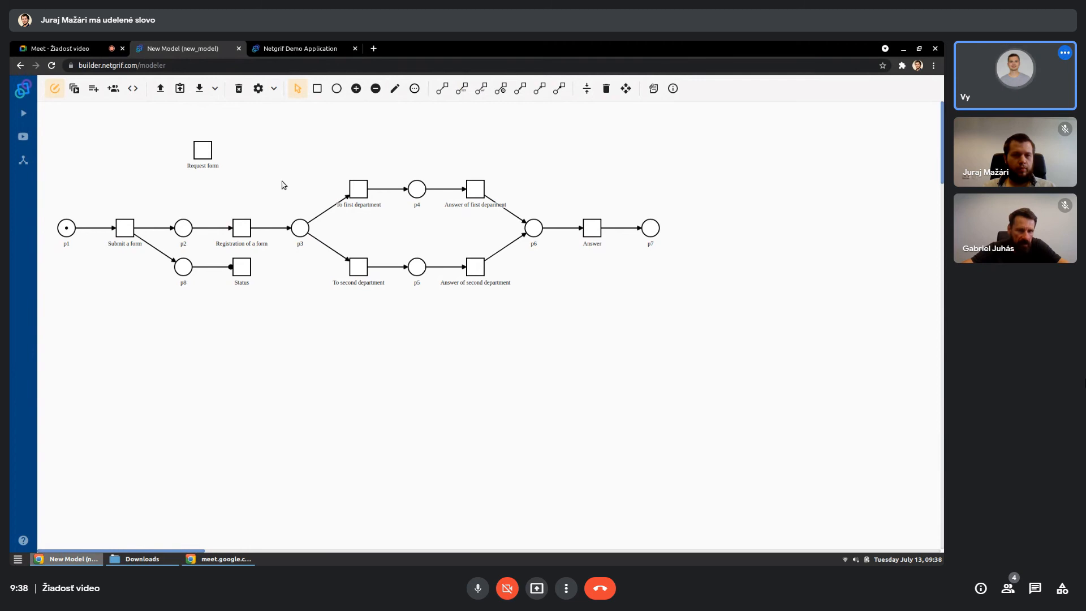
- Create a form for the "Submit a form" transition and add a new simple TaskRef field across its top row
right_click(130, 230)
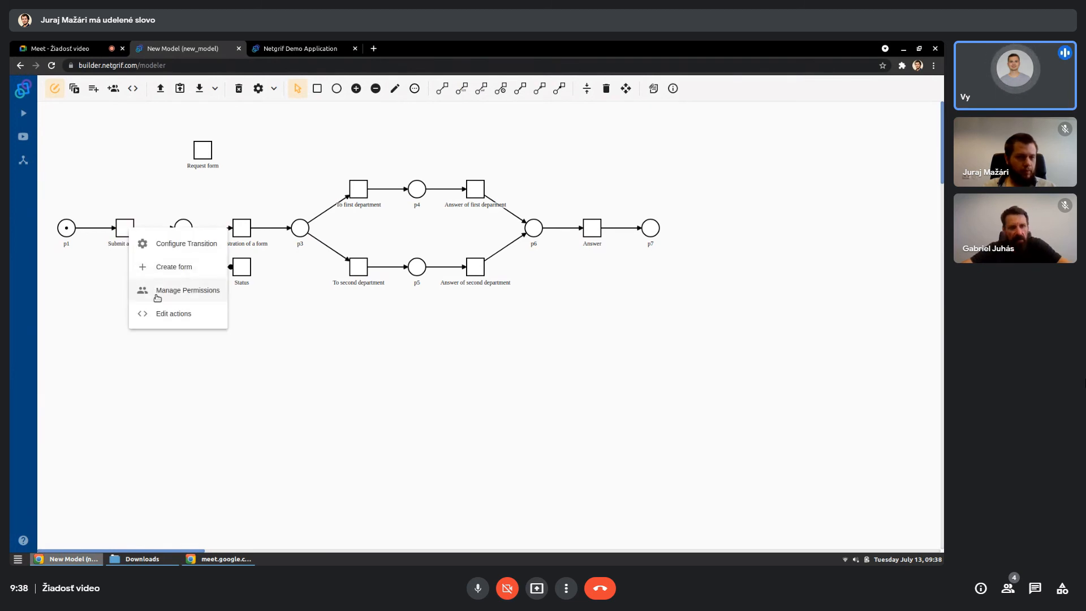
click(161, 268)
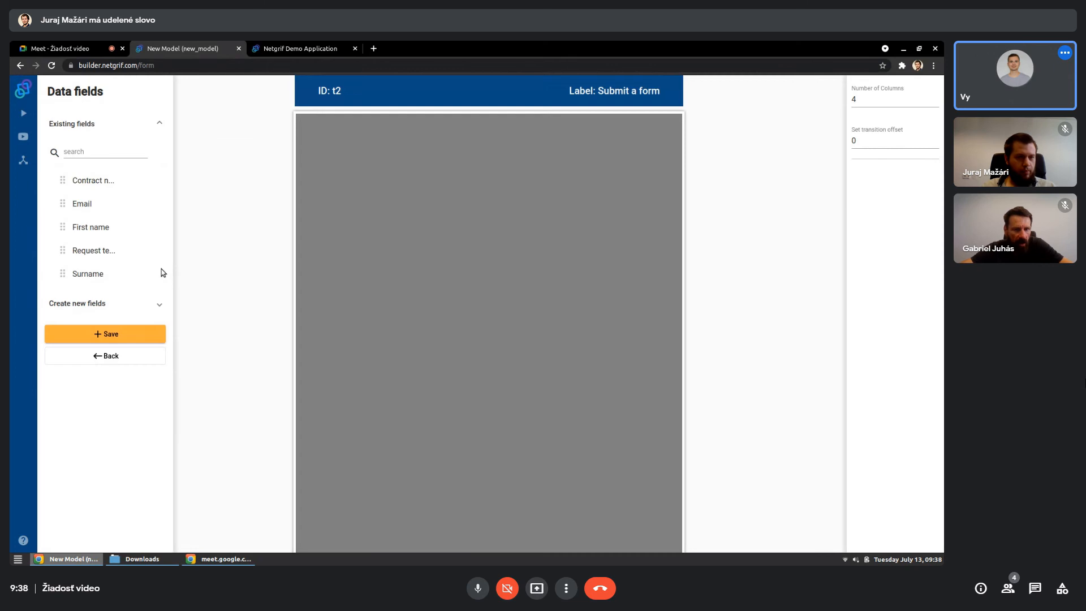
click(162, 301)
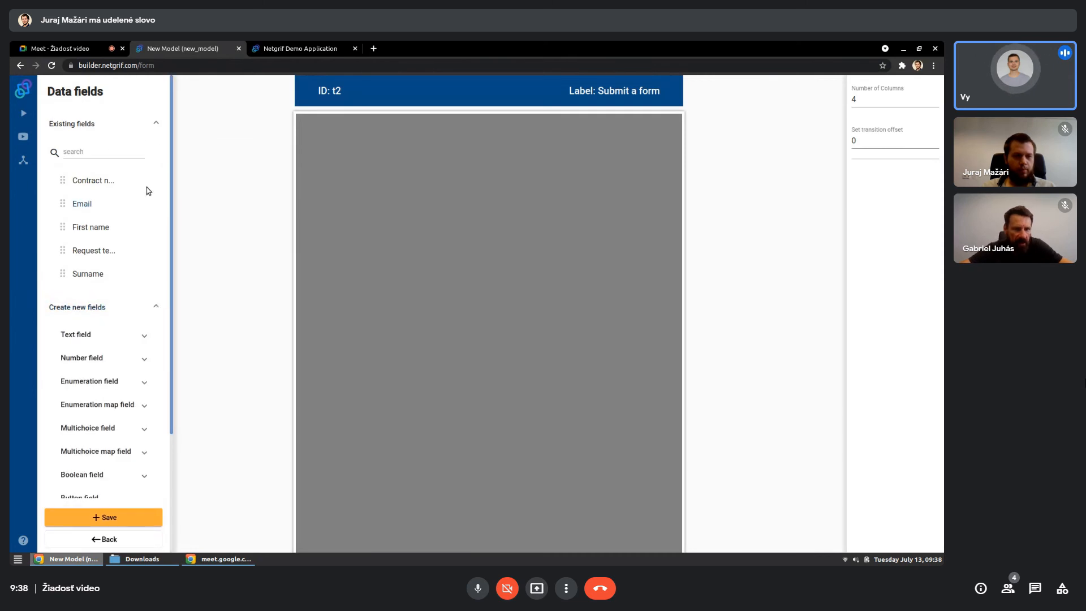
click(156, 125)
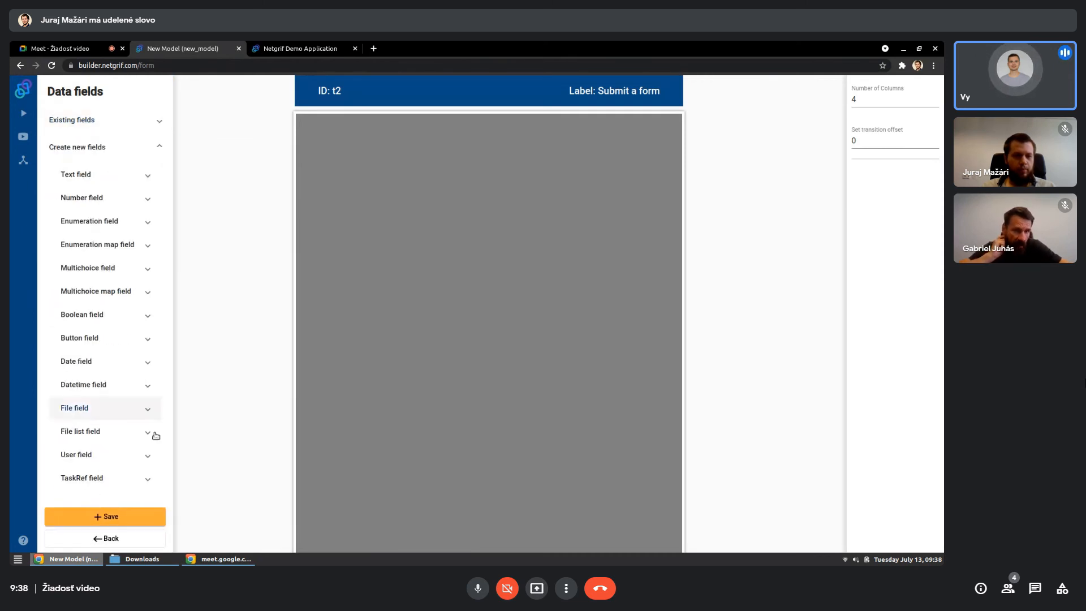
click(150, 485)
scroll(121, 439, down, 1)
drag(83, 472, 656, 137)
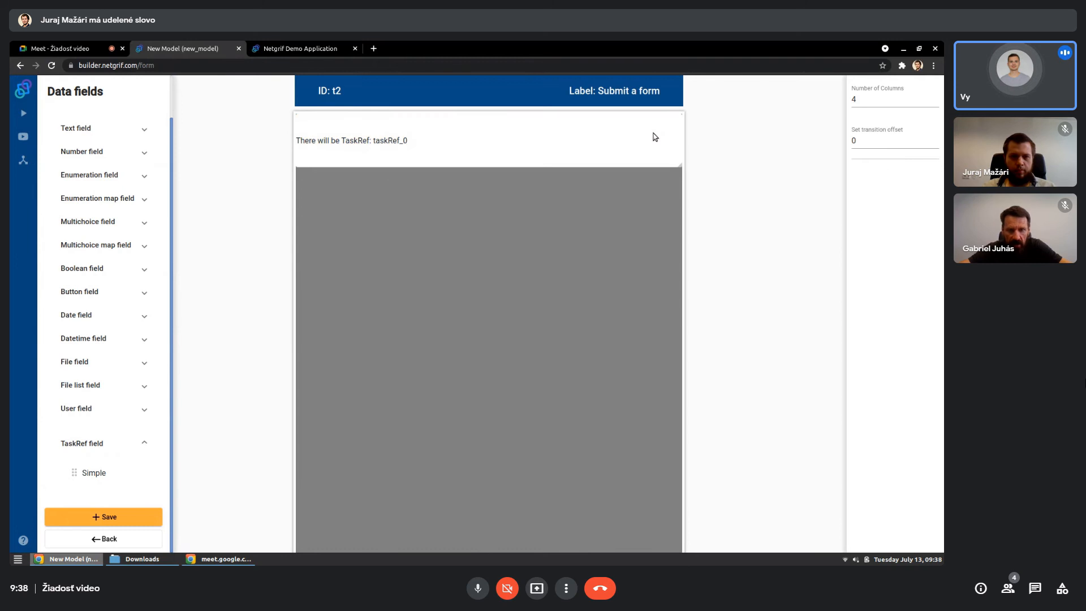
- Set the TaskRef field's initial value to "t1 - Request form" and save the form
click(591, 139)
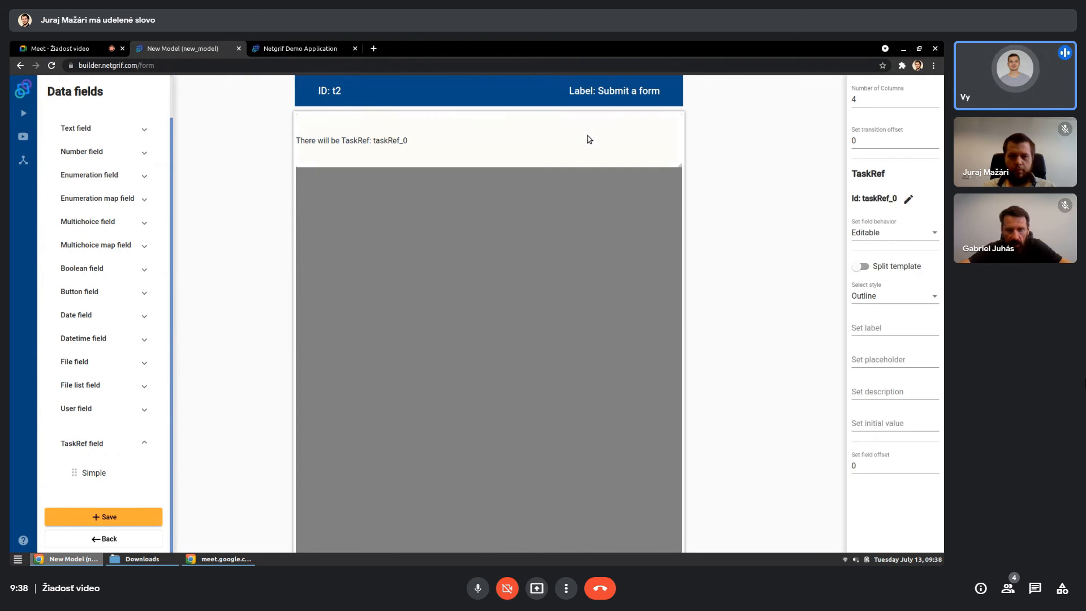
click(861, 424)
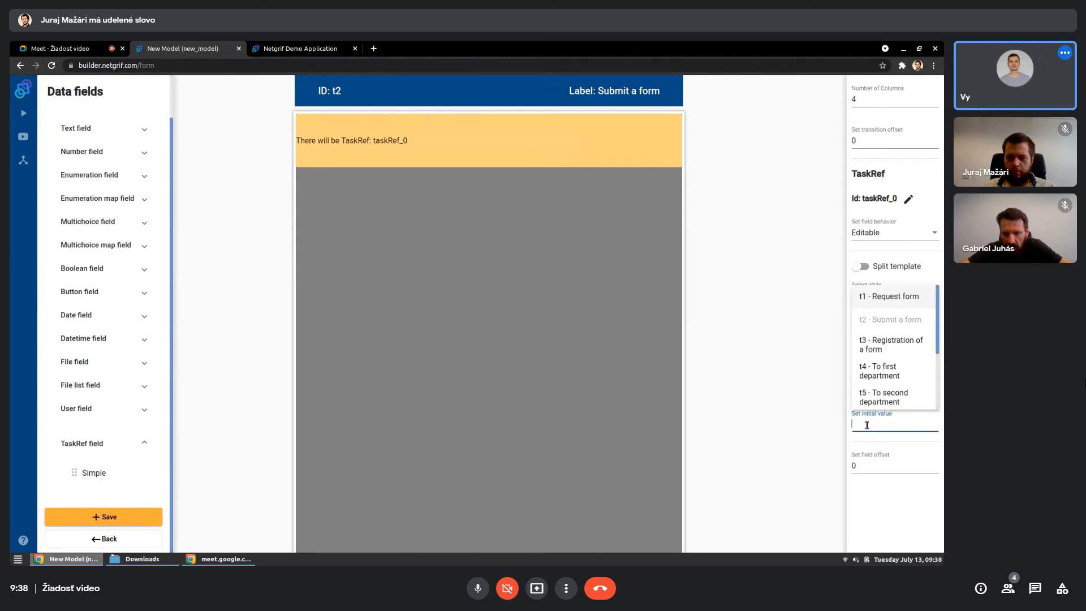
click(890, 301)
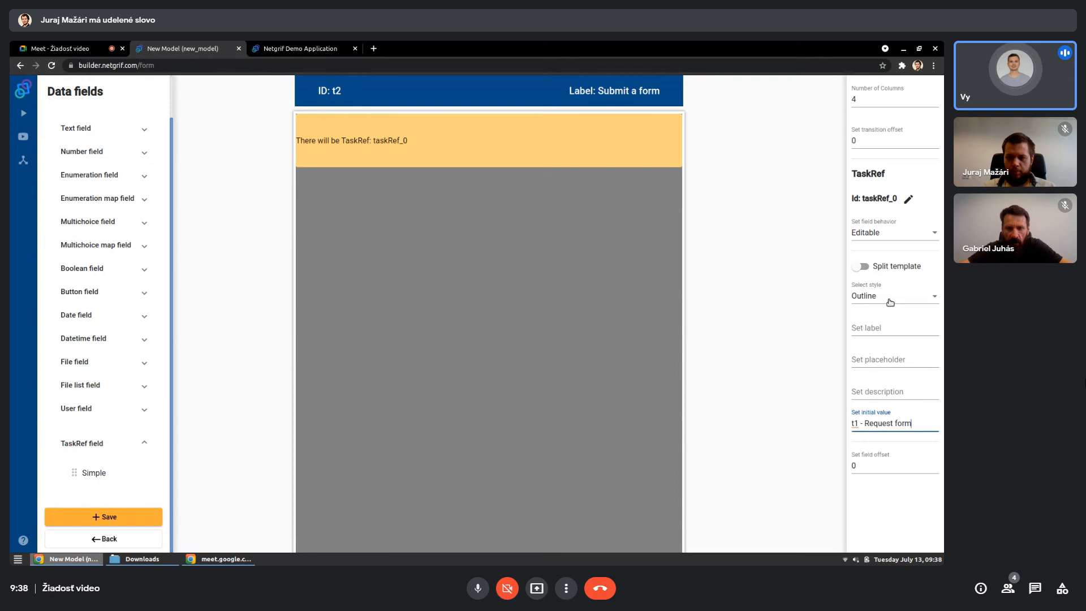
click(796, 420)
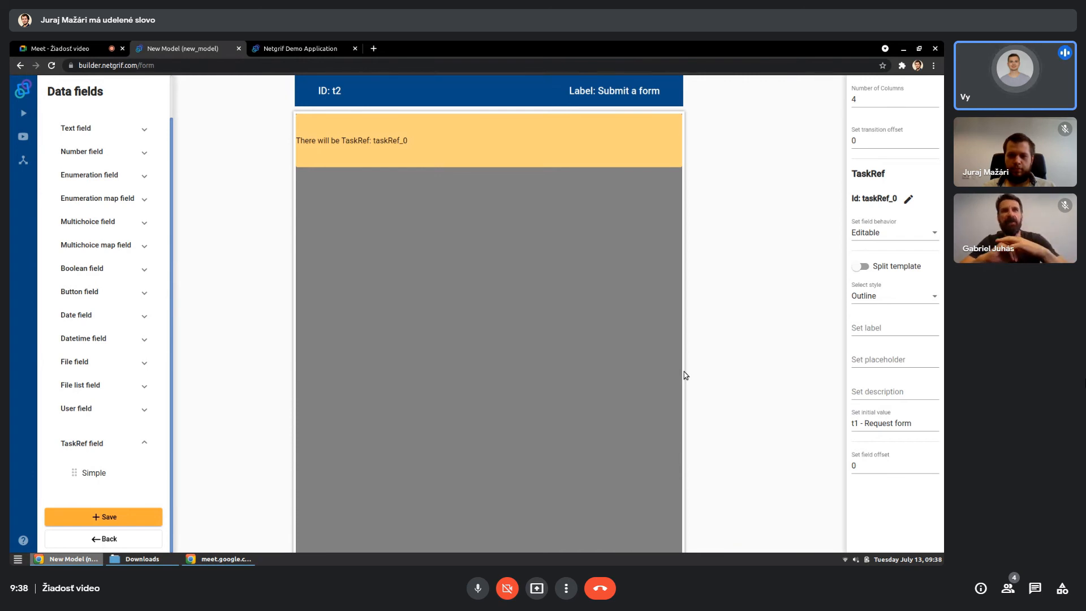
click(399, 355)
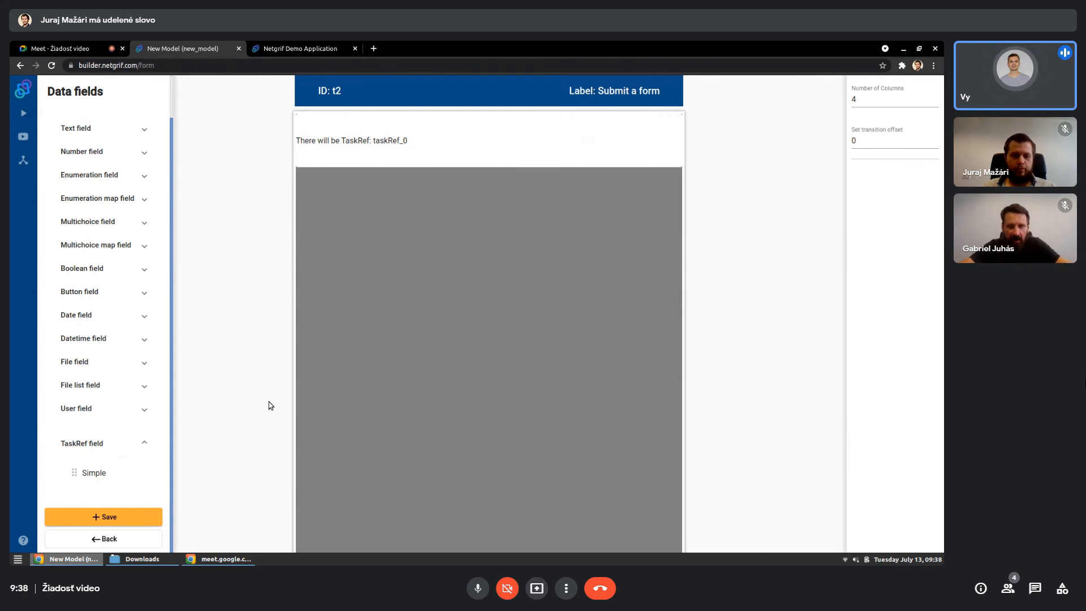
click(141, 516)
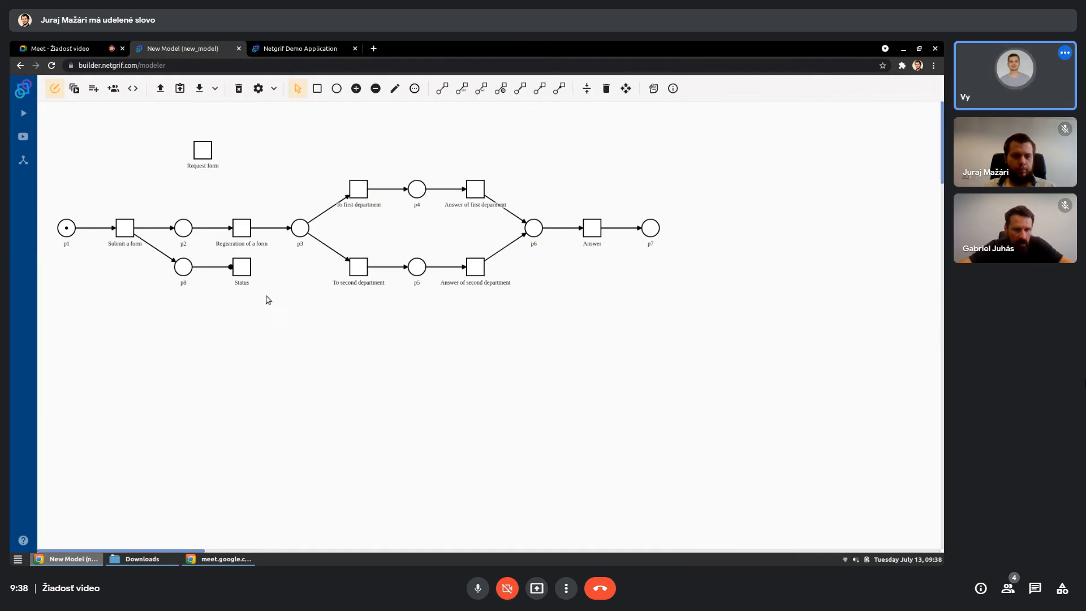
- Create a form for the "Status" transition and place the existing taskRef_0 field across its top row
right_click(246, 270)
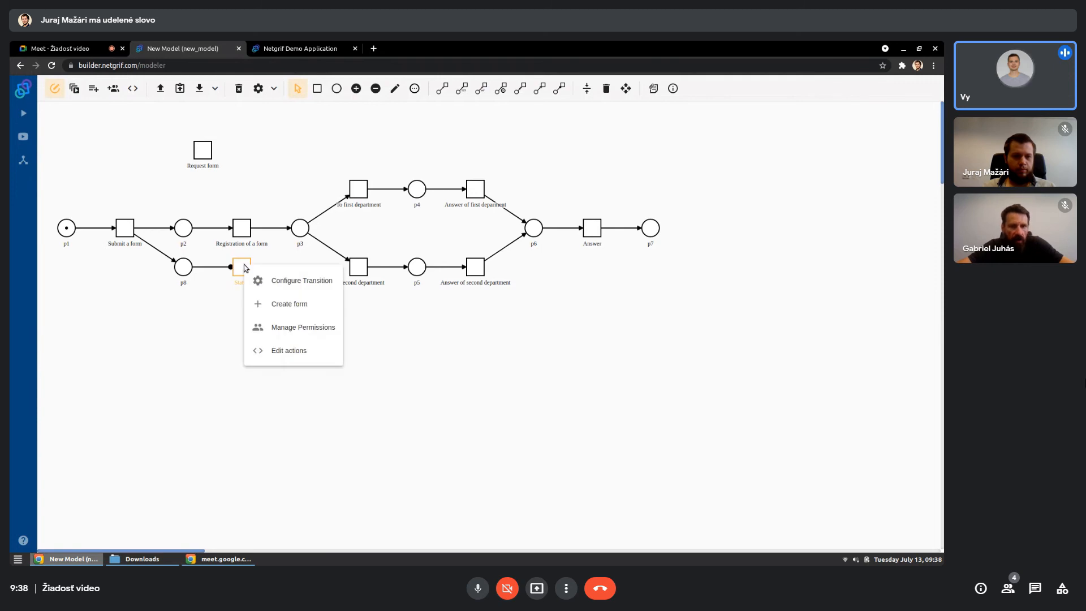
click(262, 303)
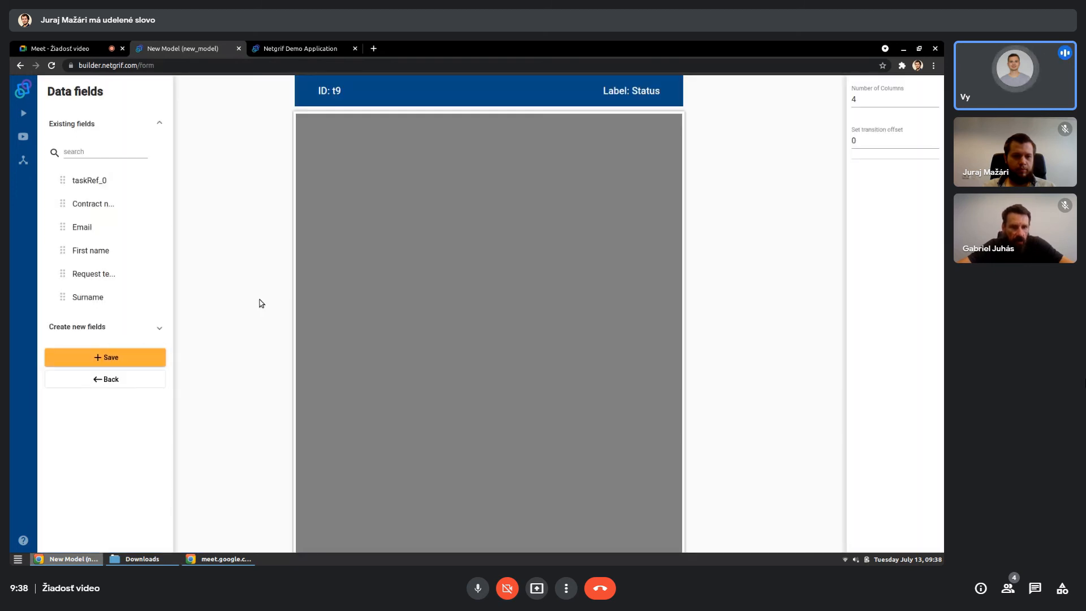
drag(108, 181, 667, 130)
- Set the behavior of the TaskRef field on the Status form to Visible
click(620, 141)
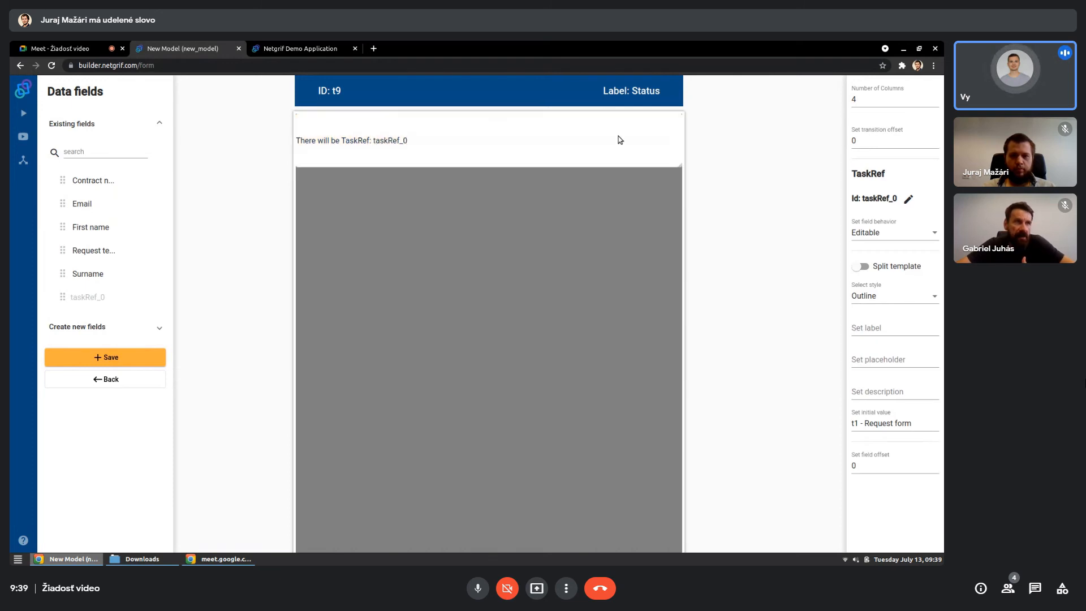
click(859, 232)
click(860, 233)
click(840, 213)
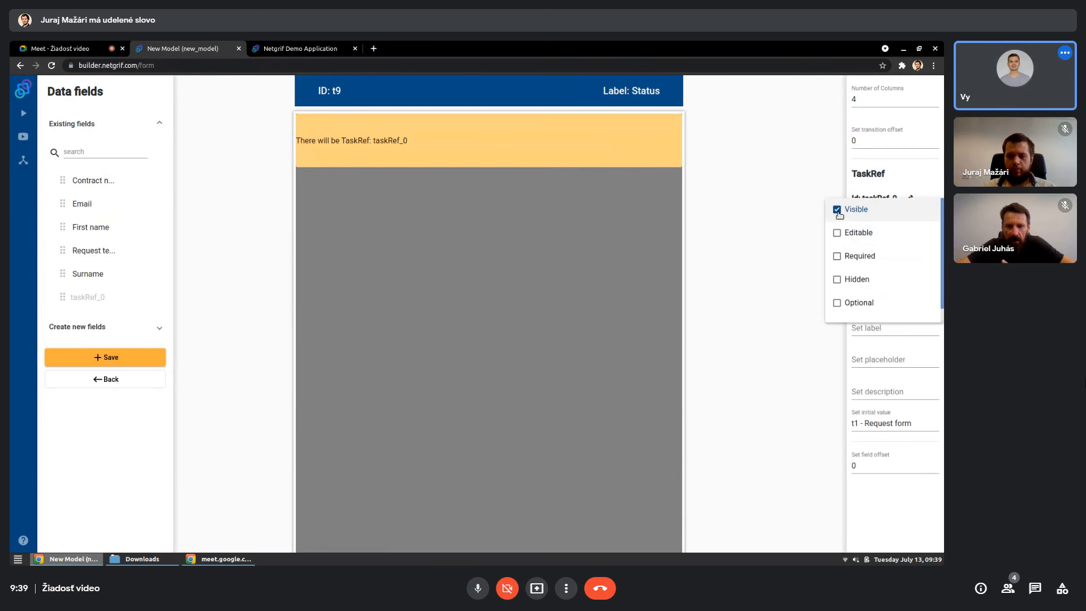
click(496, 240)
click(477, 244)
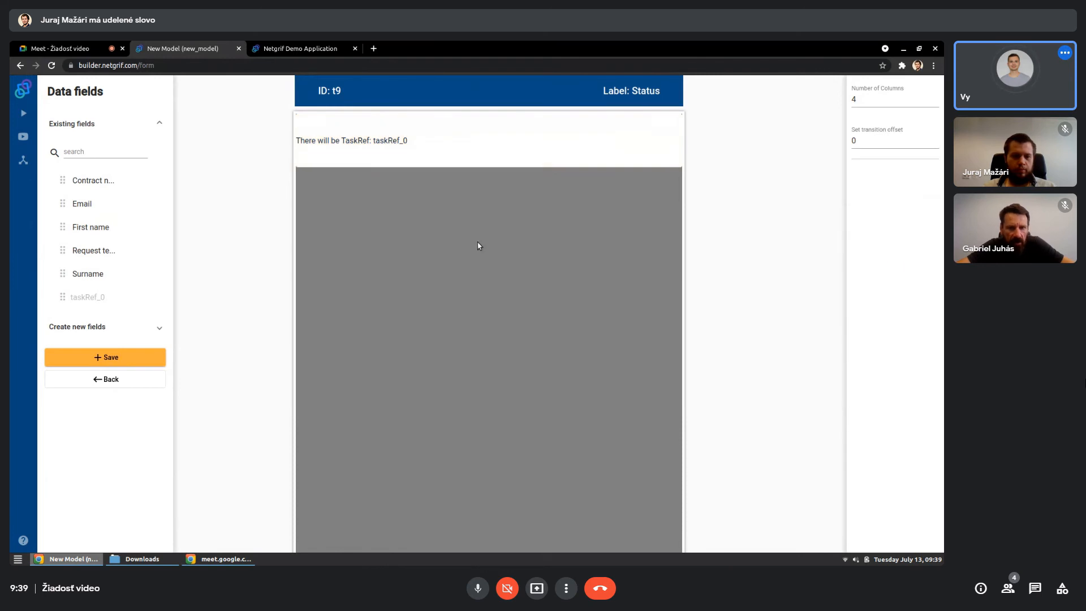
- Move the TaskRef field down one row and add a simple text field labelled "Status" across the top row of the Status form
click(126, 327)
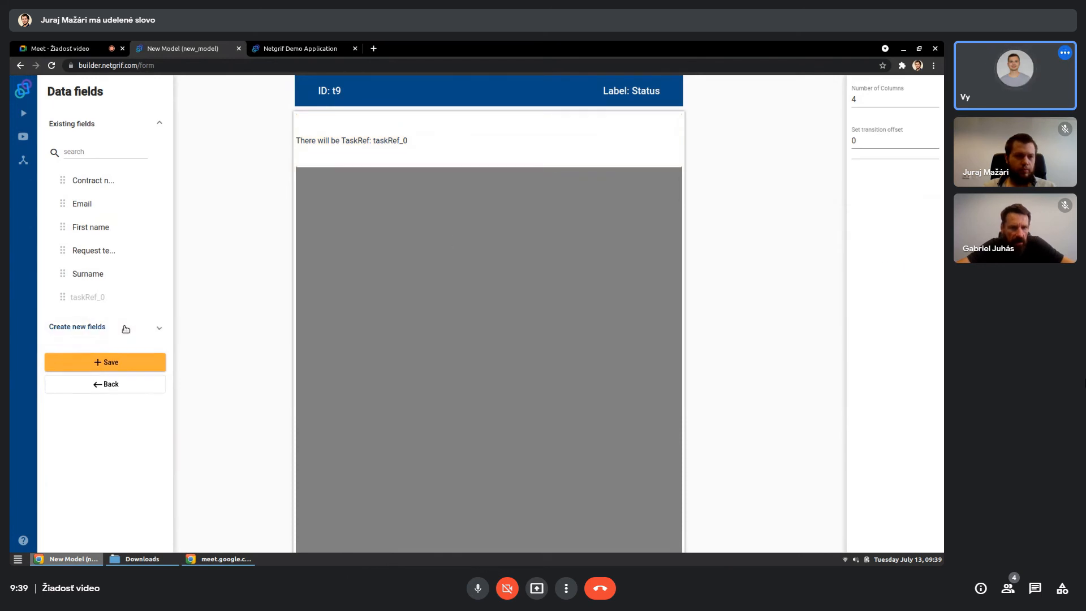
drag(381, 149, 381, 195)
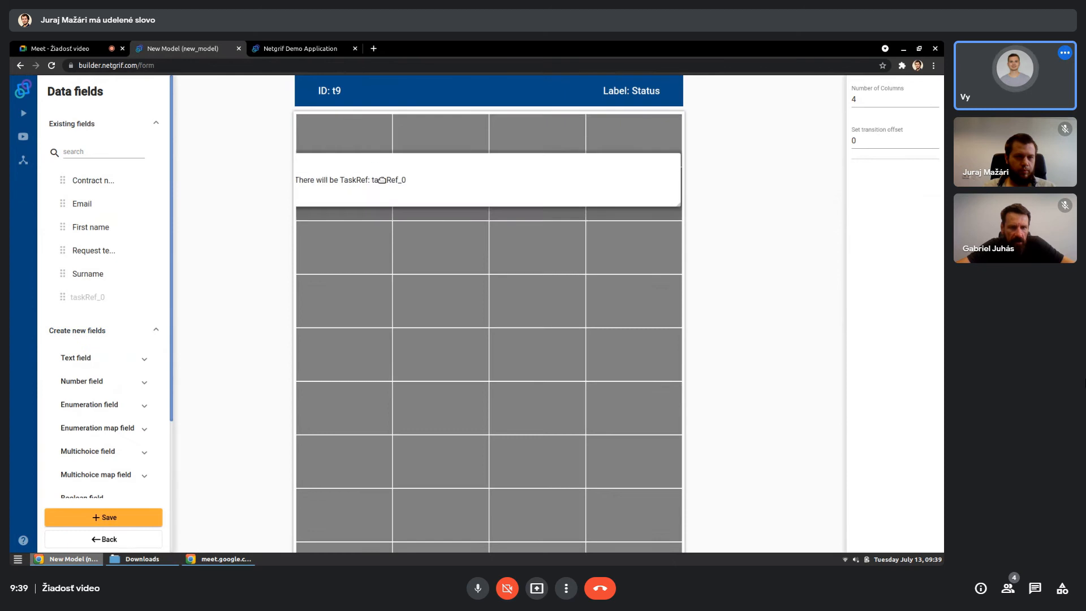
click(99, 360)
drag(85, 390, 605, 146)
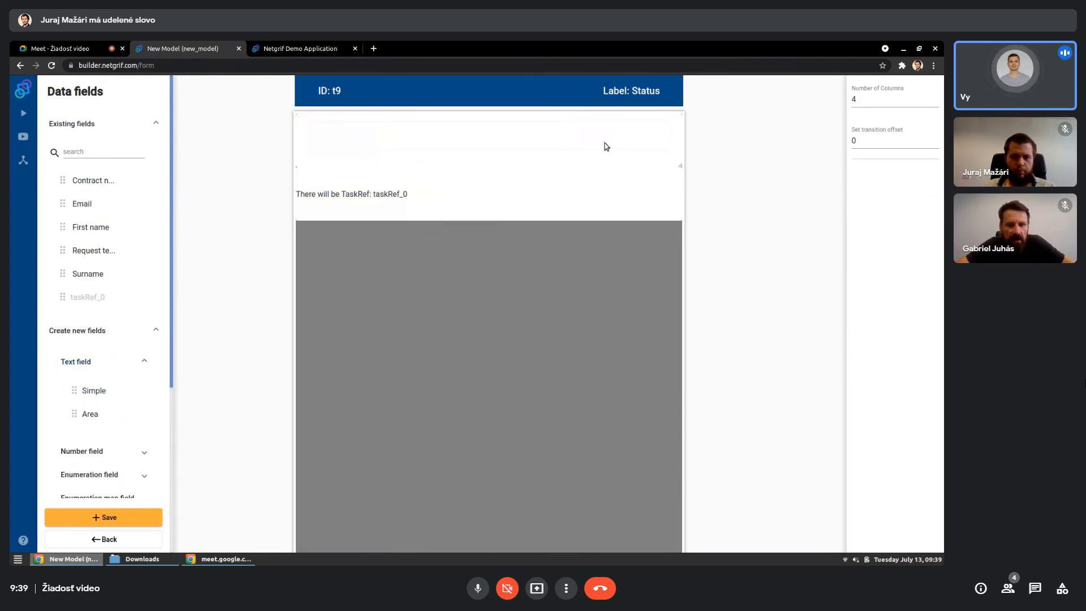
click(871, 330)
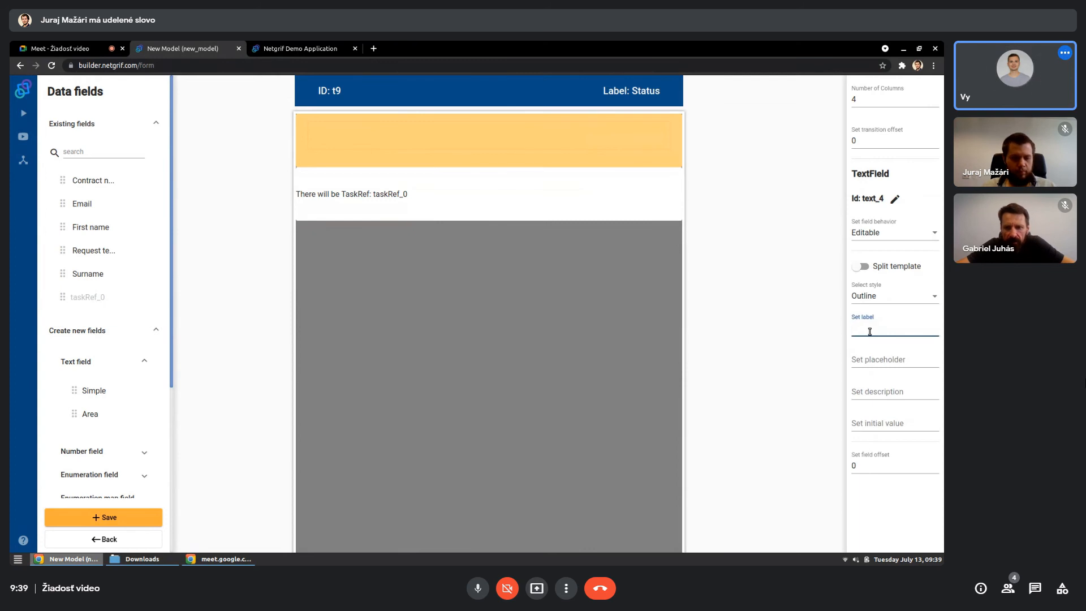
text(Status)
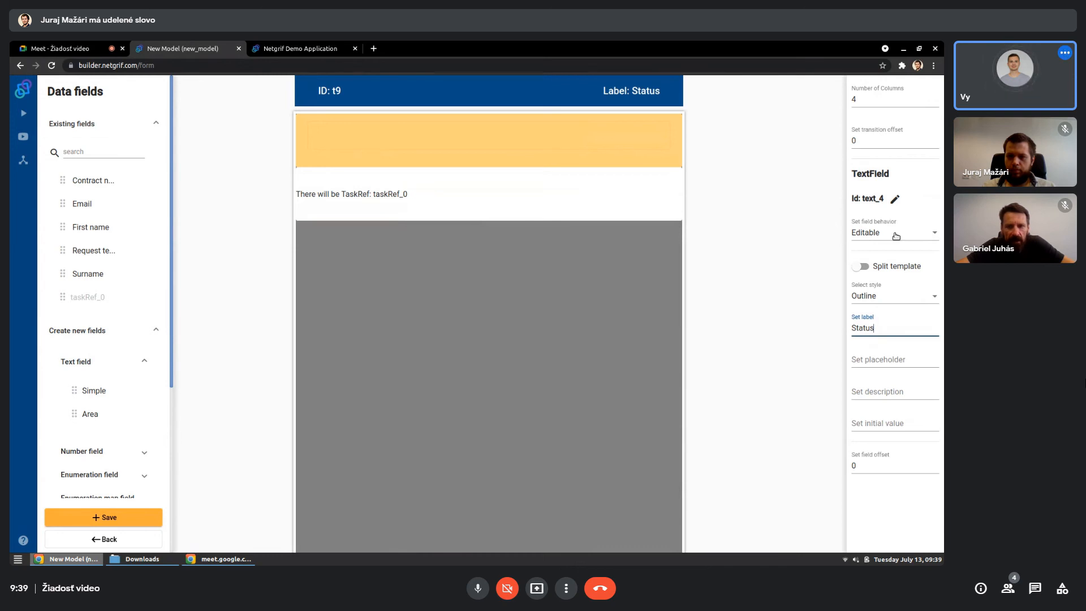
- Set the behavior of the Status text field to Visible and save the form
click(896, 236)
click(868, 233)
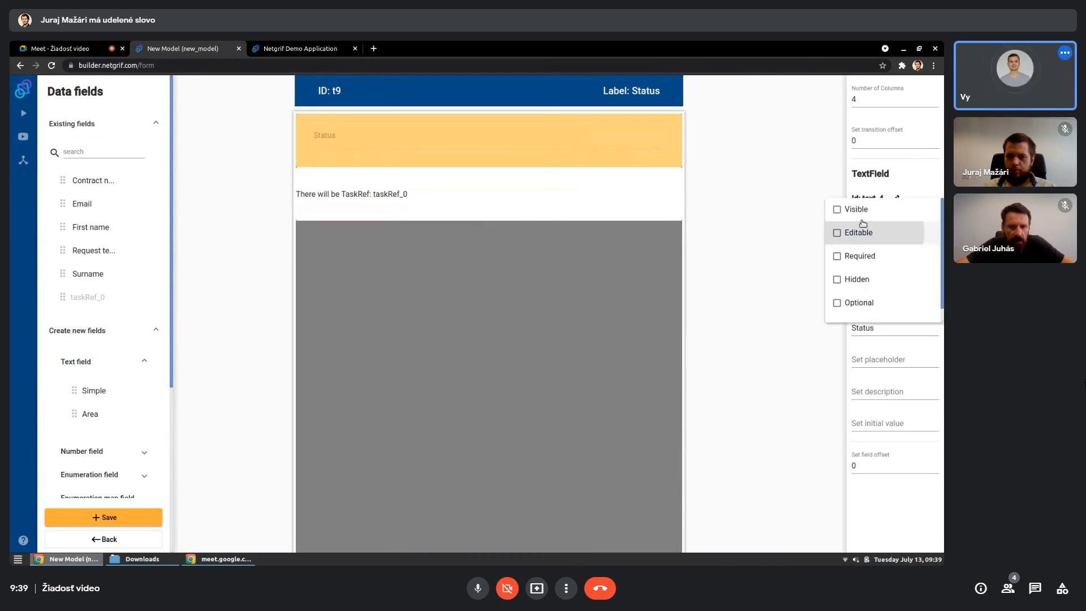
click(857, 209)
click(553, 295)
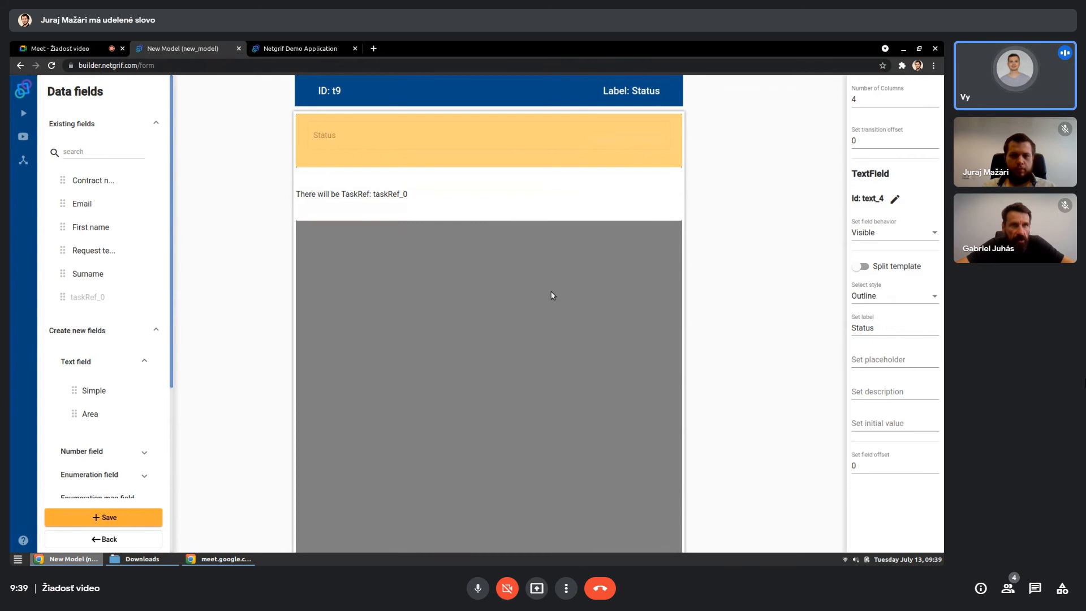
click(552, 295)
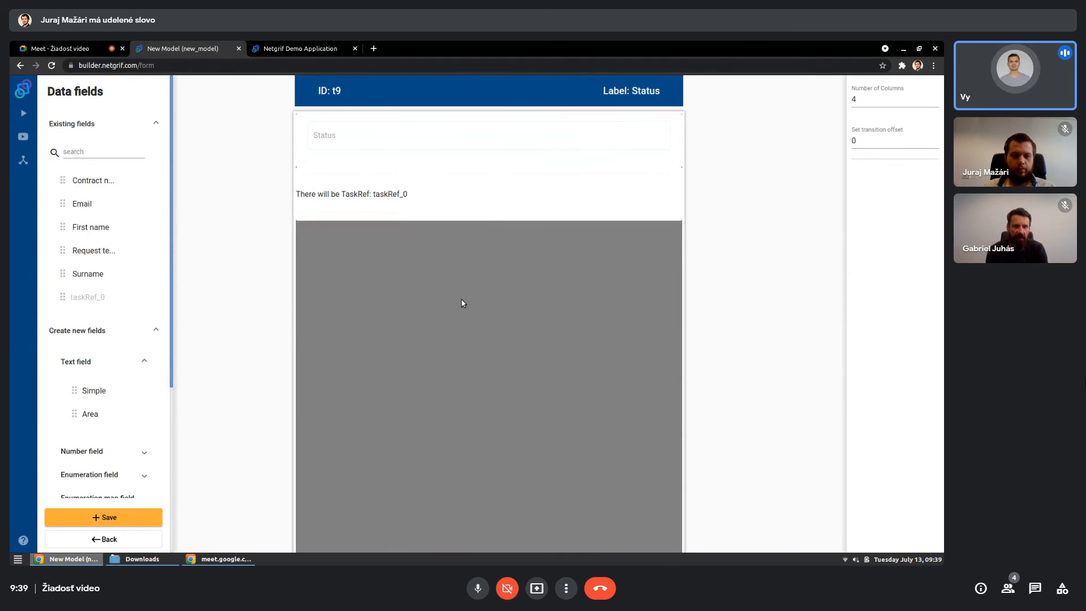
click(150, 520)
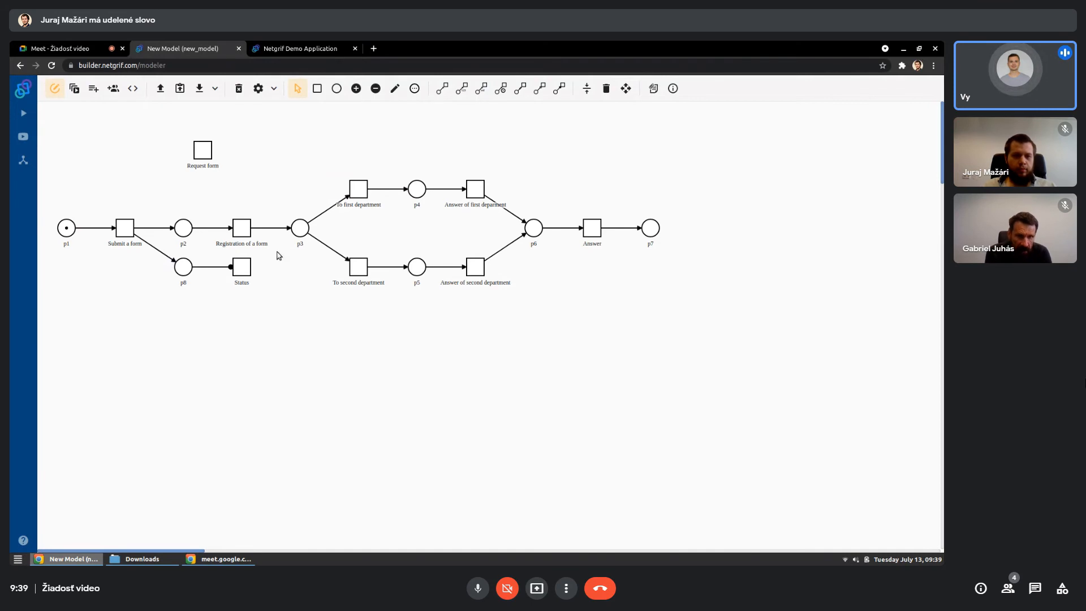
- Create a form for the "Registration of a form" transition and place the existing taskRef_0 field across its top row
click(244, 229)
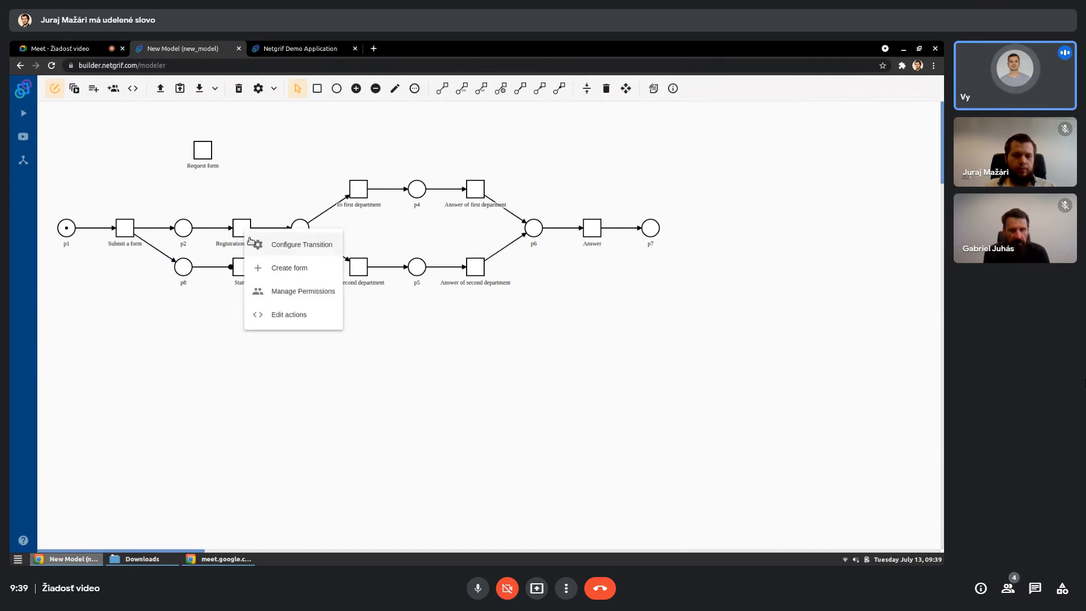
click(273, 271)
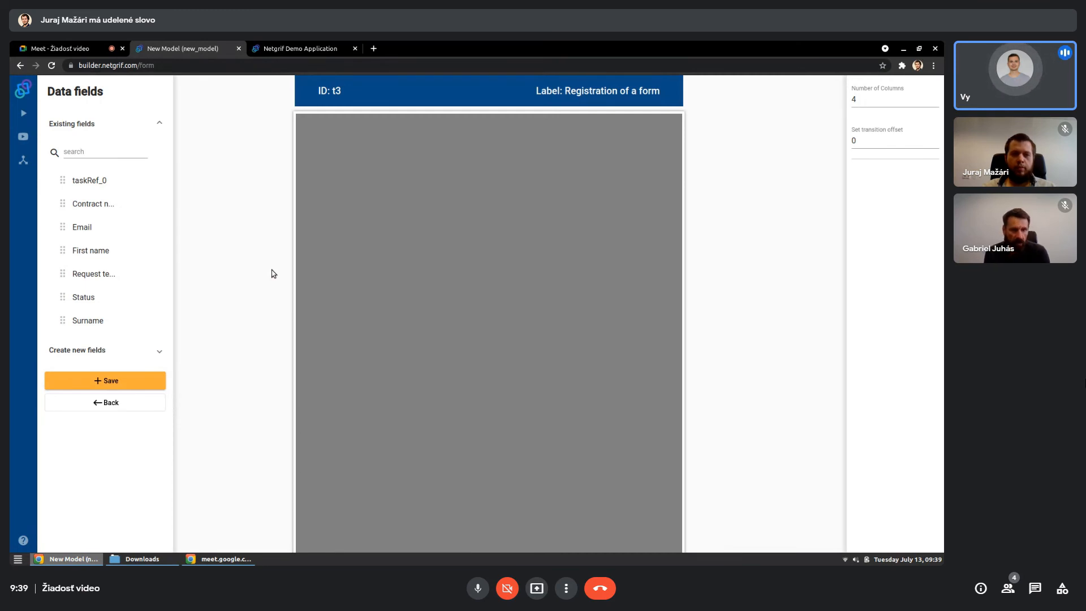
drag(79, 179, 629, 139)
- Set the behavior of the TaskRef field on the Registration of a form form to Visible
click(877, 242)
click(874, 233)
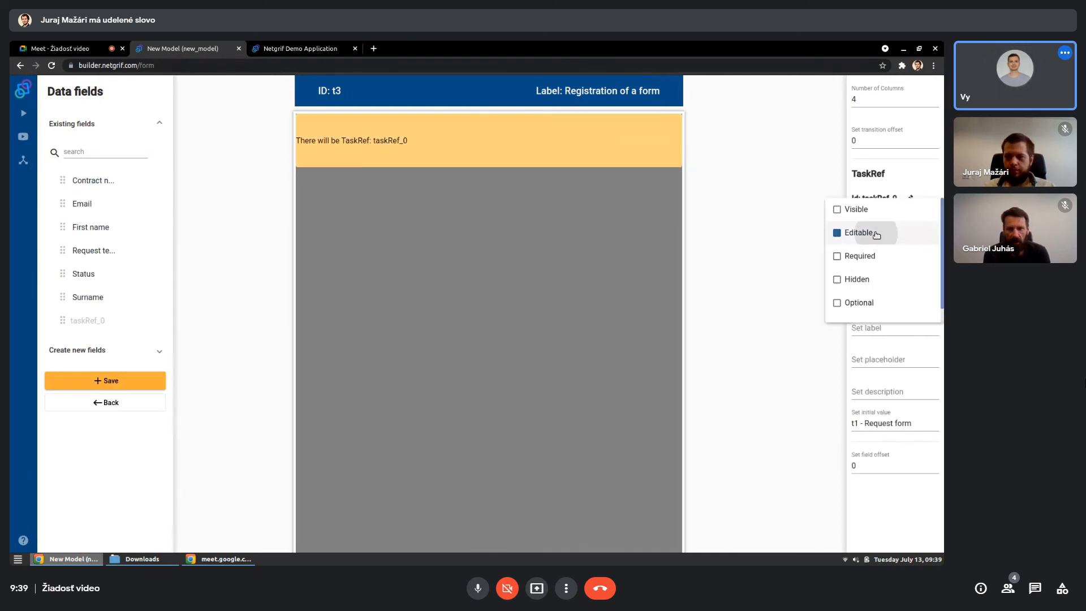
click(869, 212)
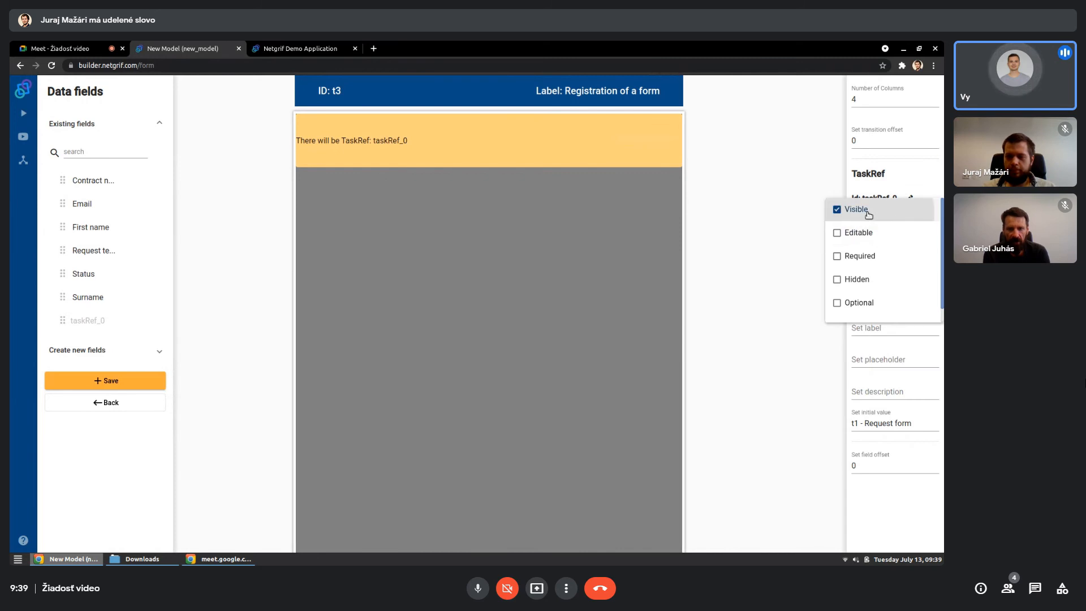
click(568, 247)
click(501, 263)
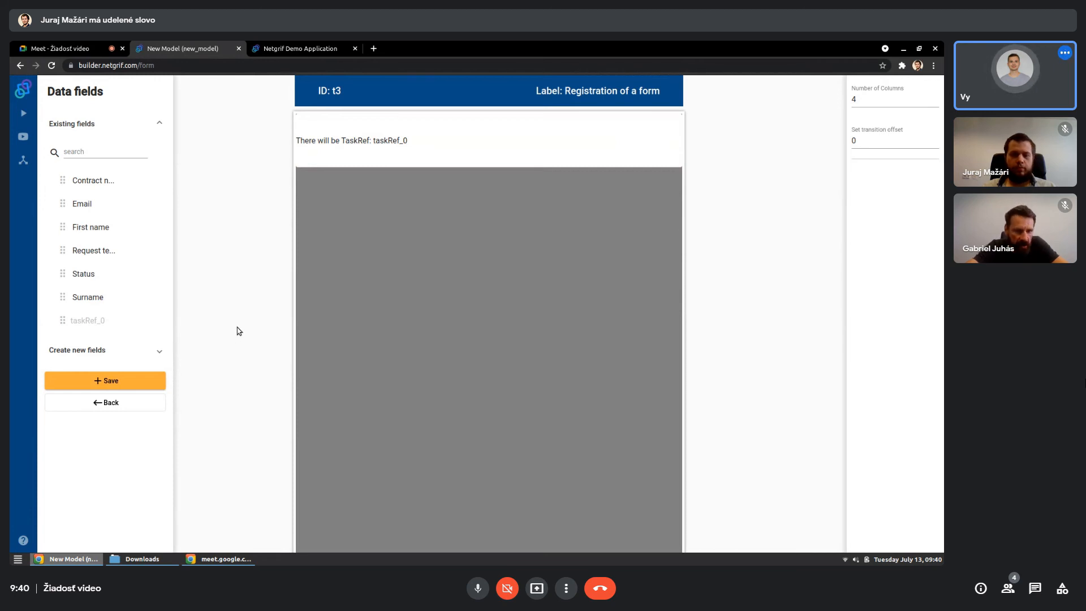
- Move the TaskRef field down one row and add a new enumeration Select field across the top row
click(164, 353)
scroll(126, 354, down, 1)
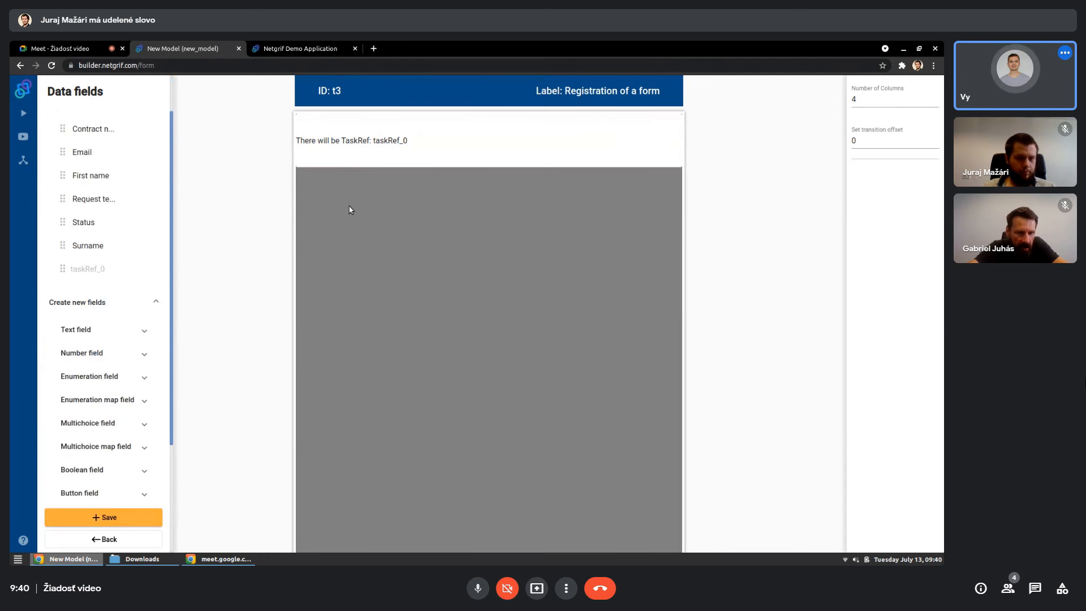
drag(354, 138, 340, 195)
click(106, 378)
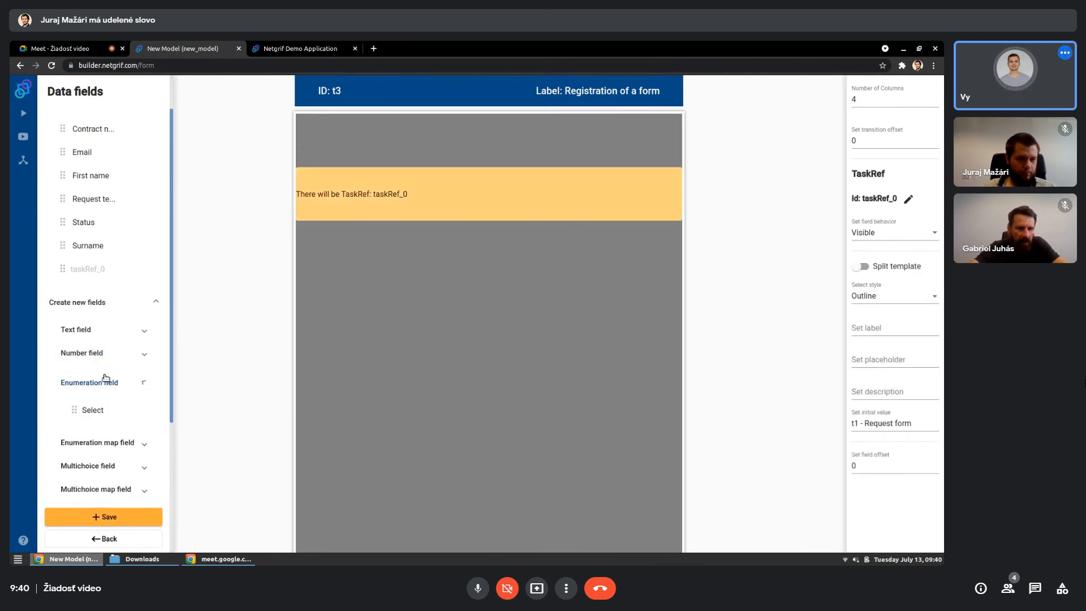
drag(86, 417, 659, 131)
click(624, 148)
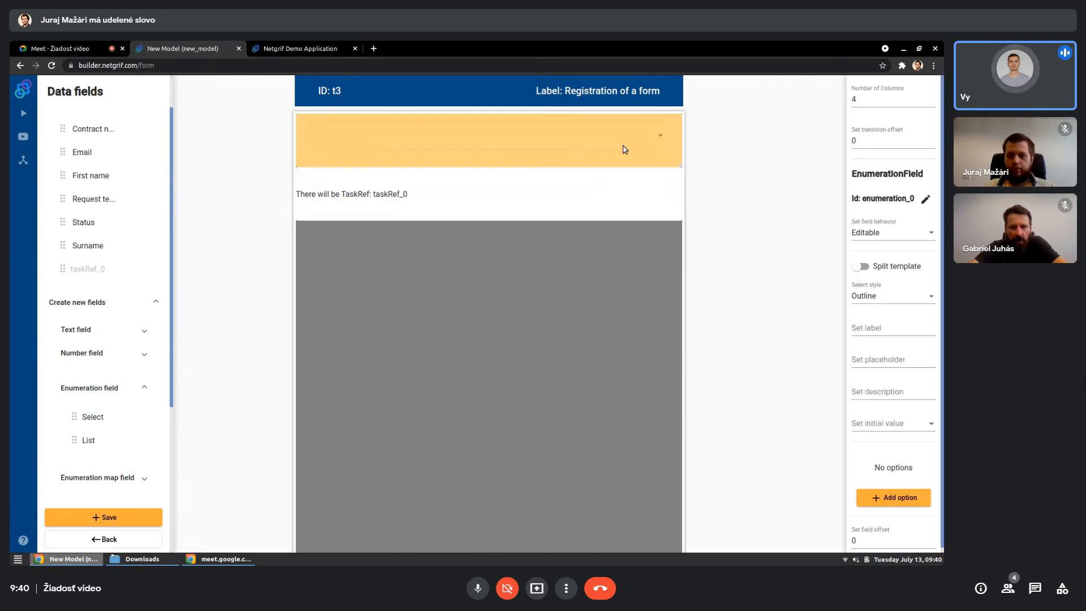
- Add two options, "Web" and "Call center", to the new enumeration field
click(884, 331)
click(883, 495)
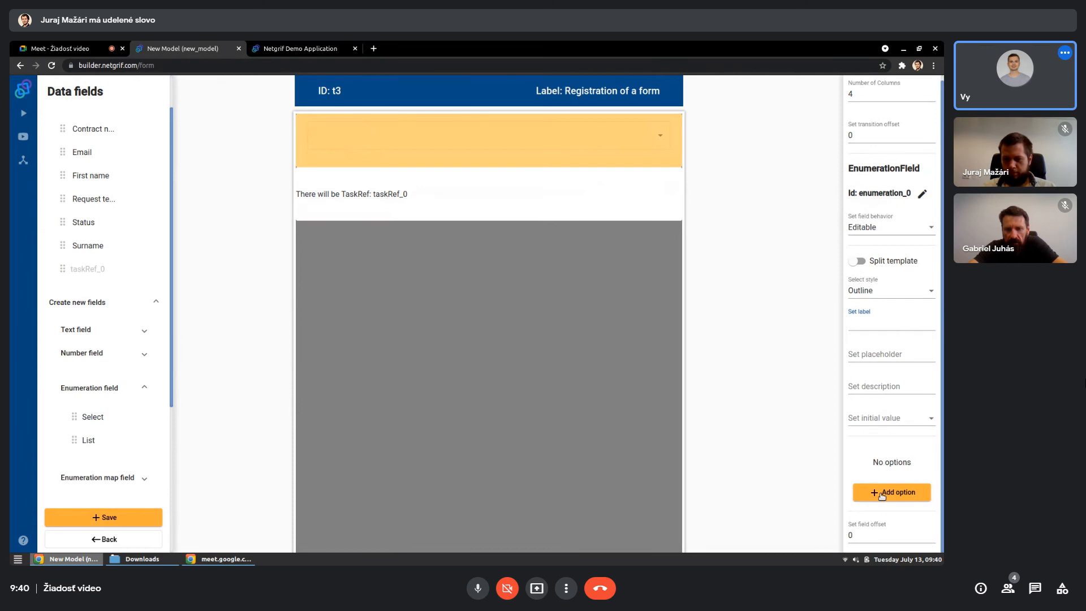
double_click(856, 465)
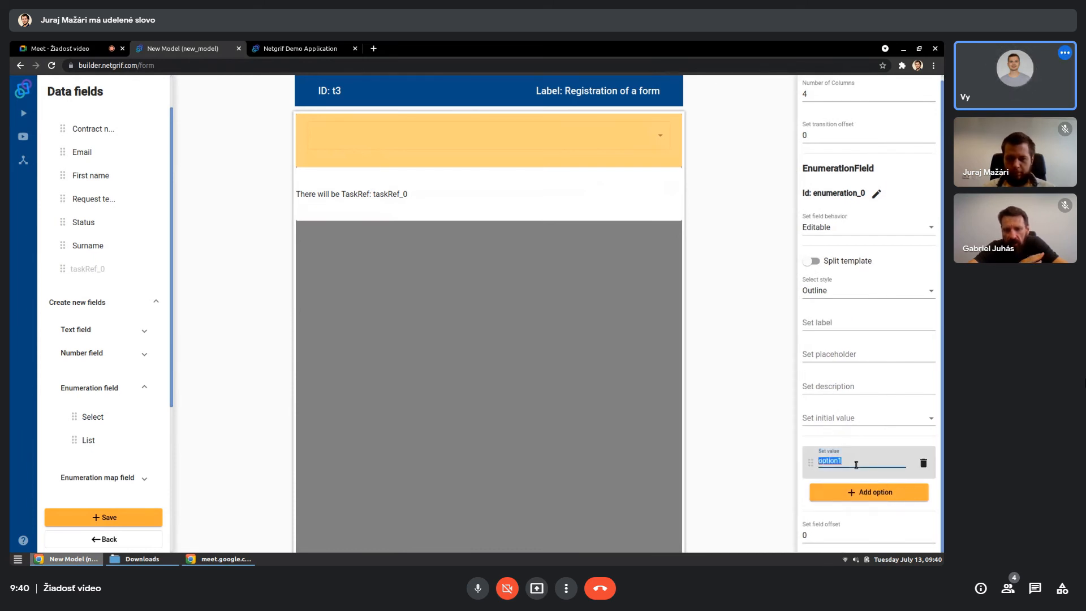
text(WW)
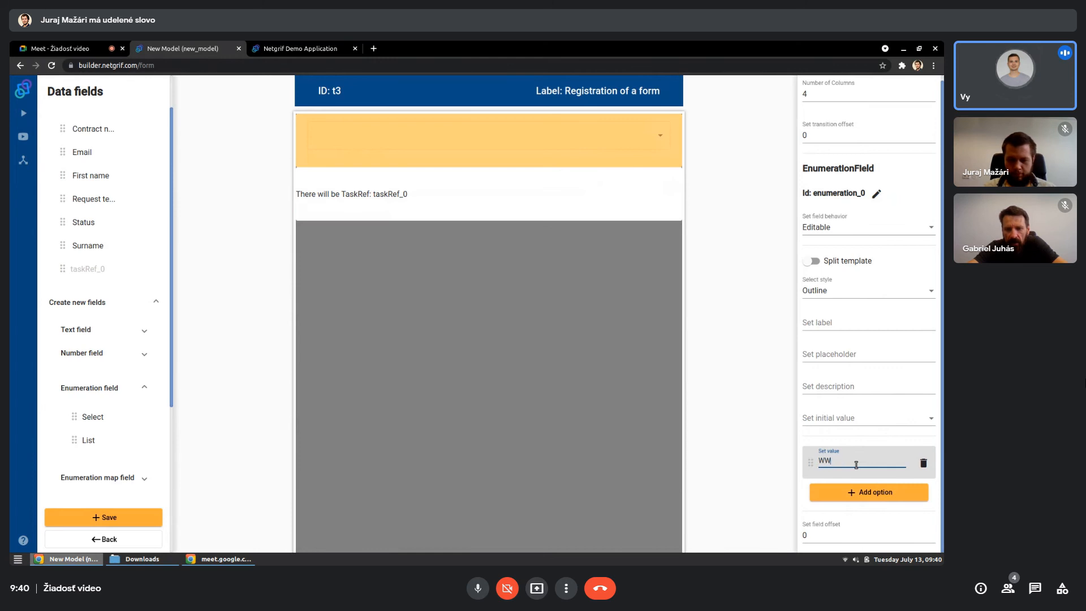
key(BackSpace)
text(eb)
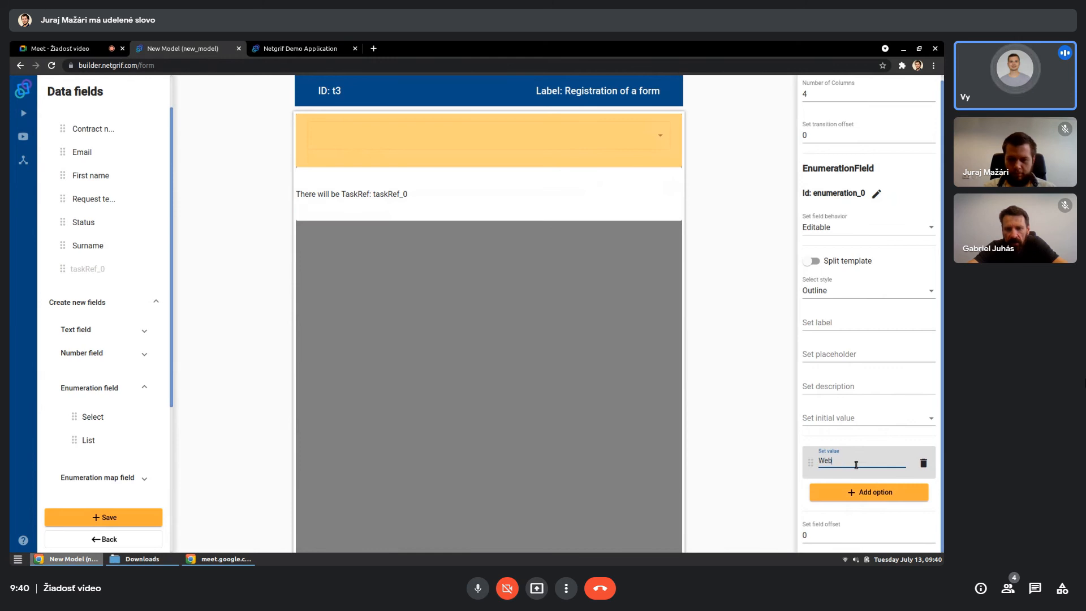
click(877, 492)
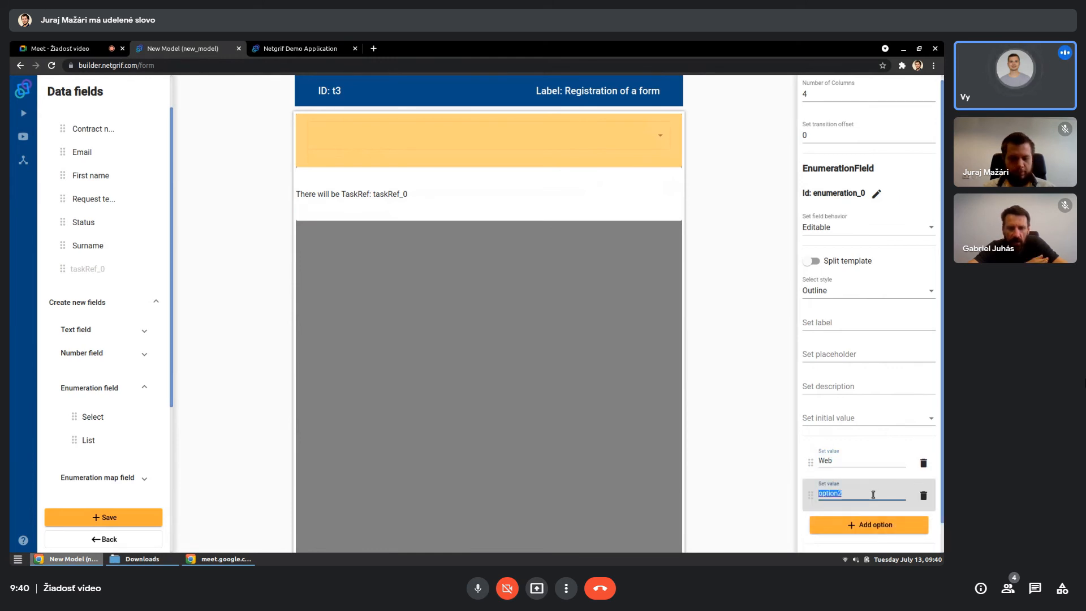
text(Call center)
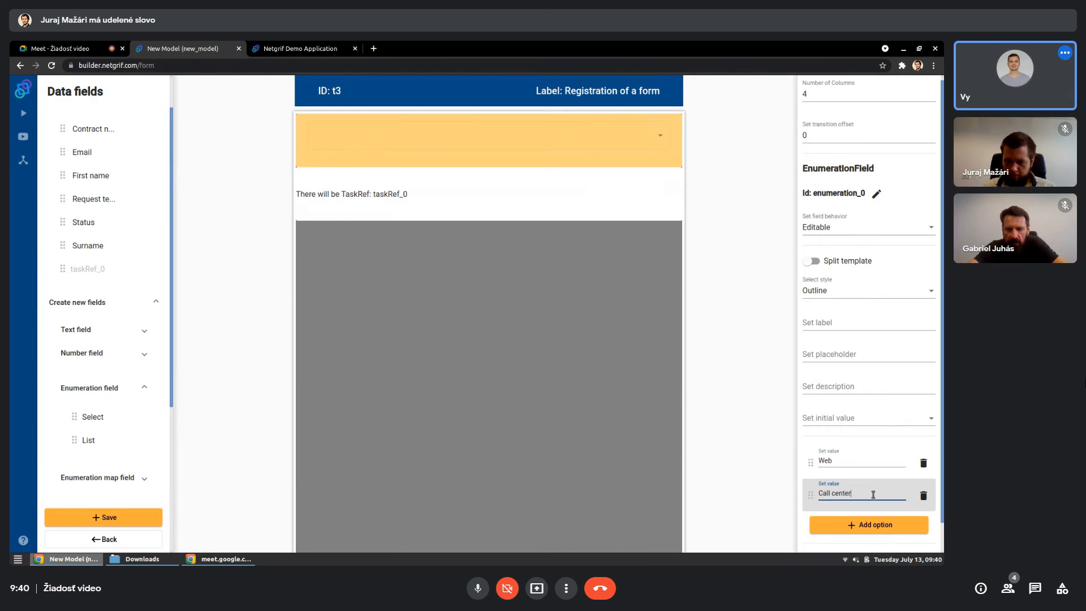
click(687, 370)
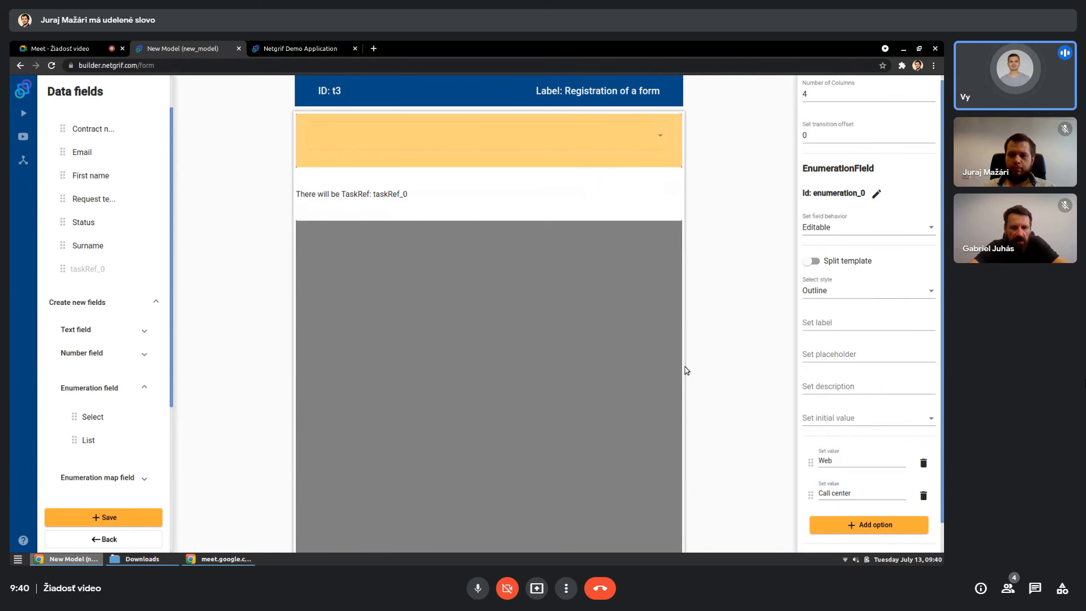
click(558, 354)
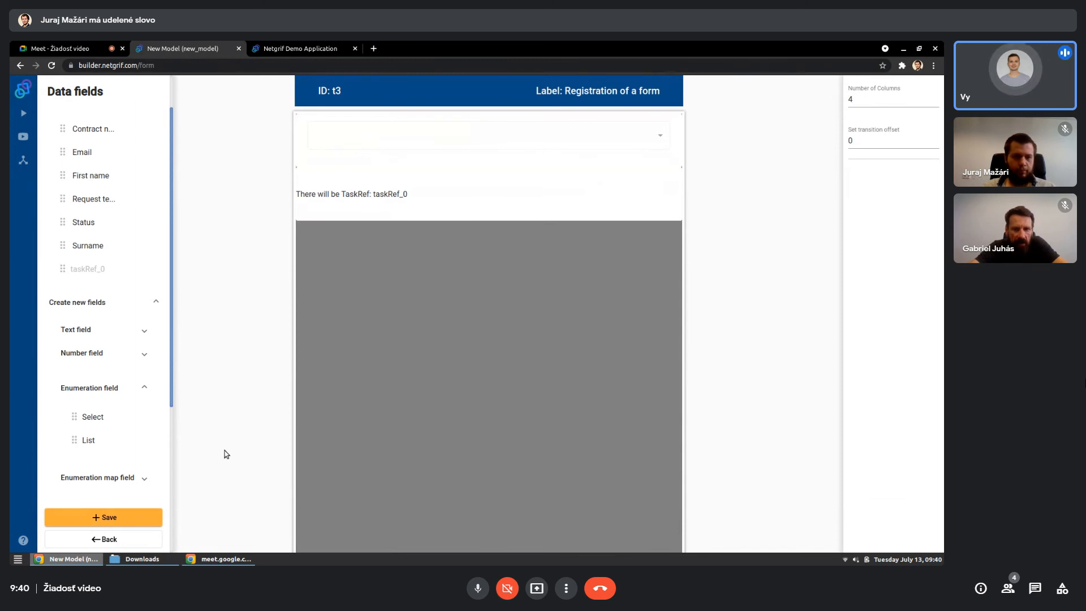
- Label the enumeration field "Channel" and save the form
click(531, 138)
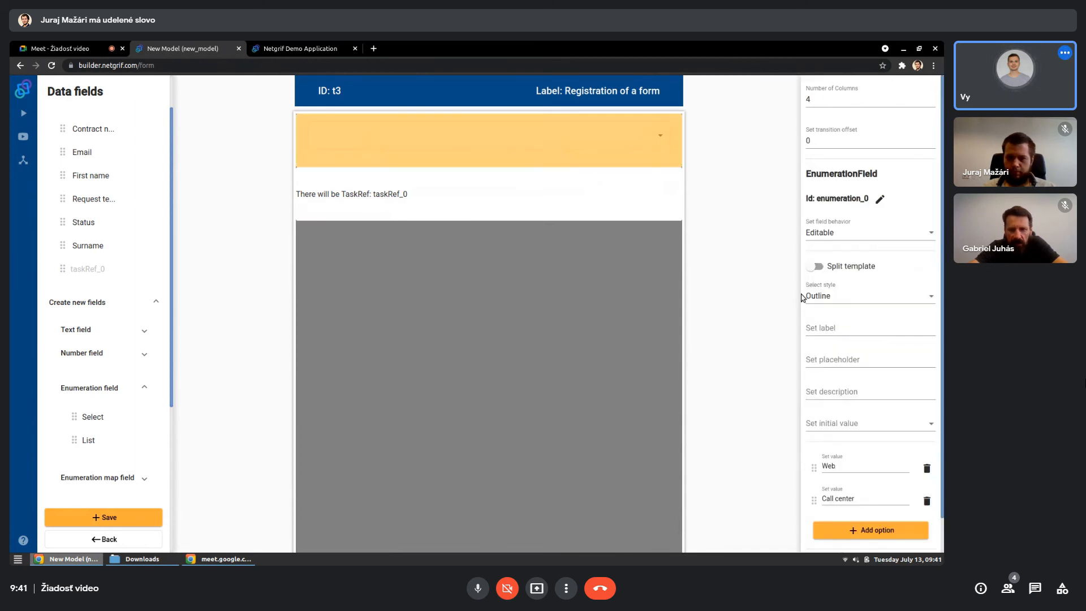
click(823, 327)
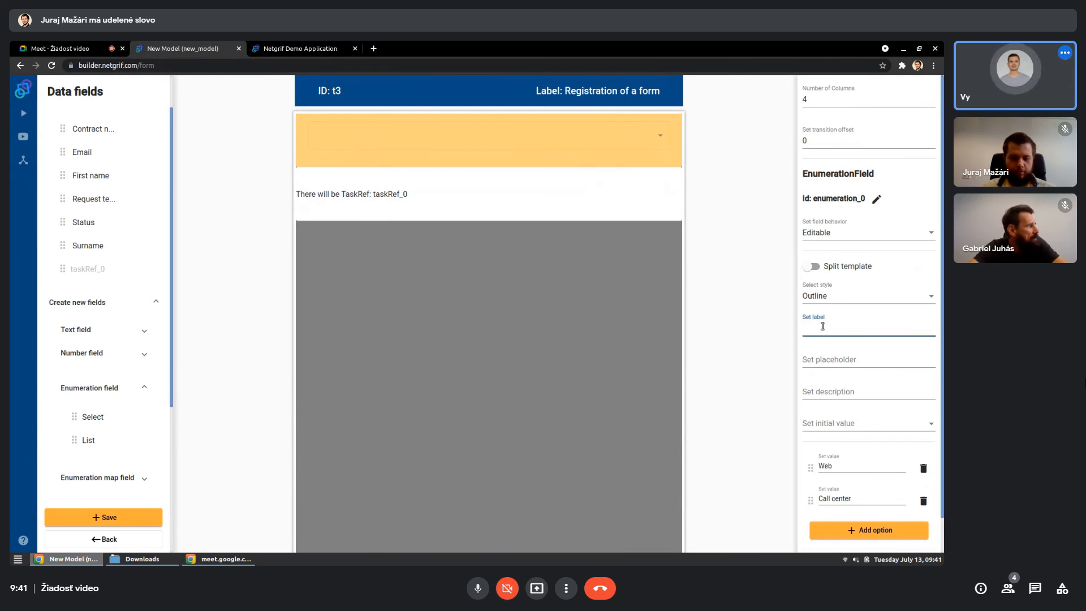
text(Channel)
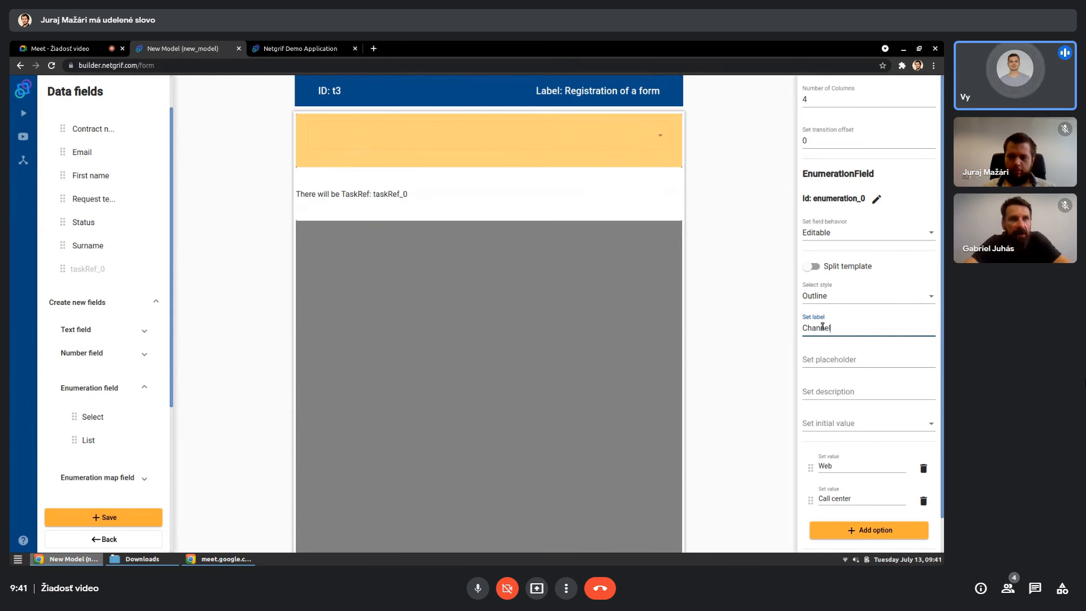
click(654, 323)
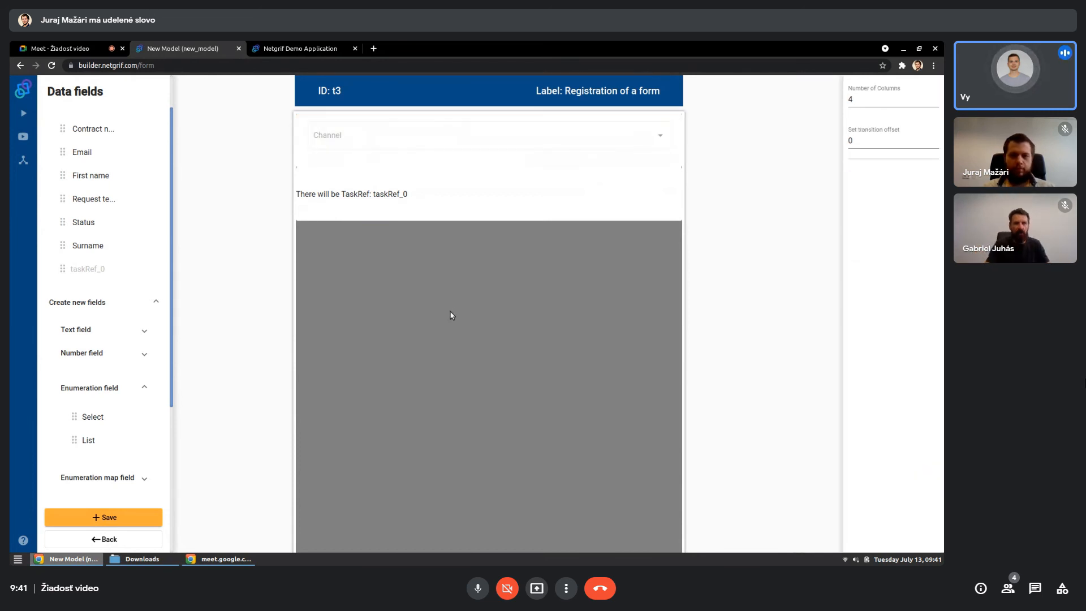
click(142, 511)
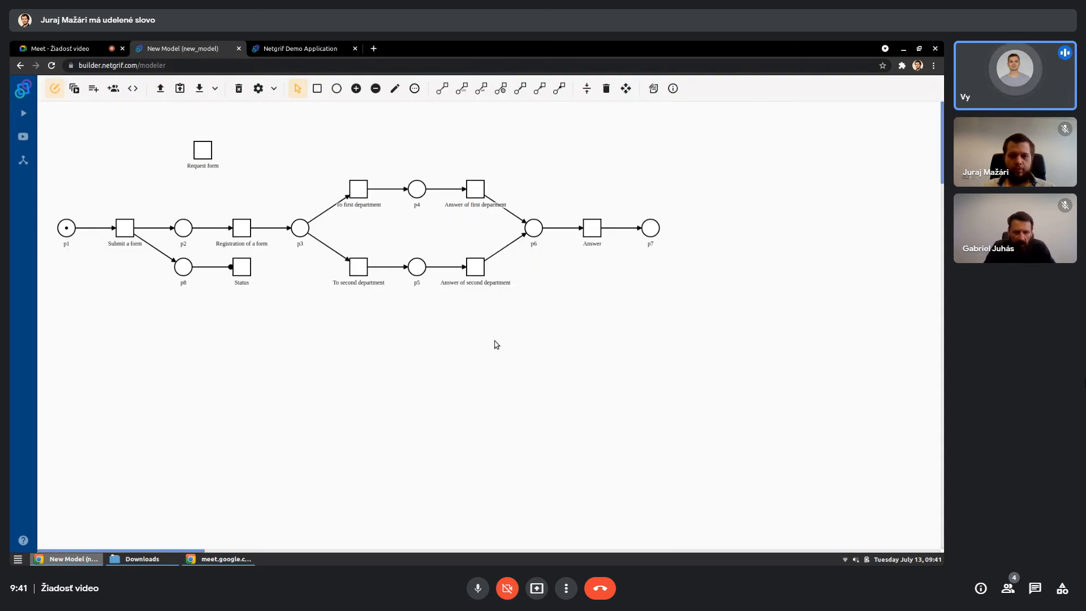
- Create a form for the "Answer of first deparment" transition and place the existing taskRef_0 field across its second row
right_click(482, 196)
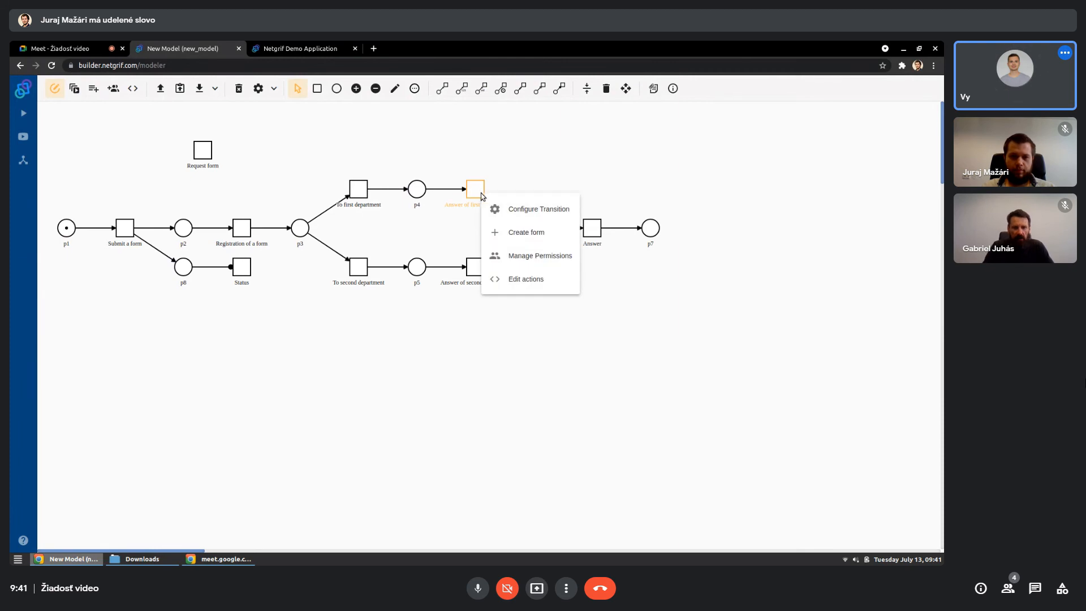
click(501, 232)
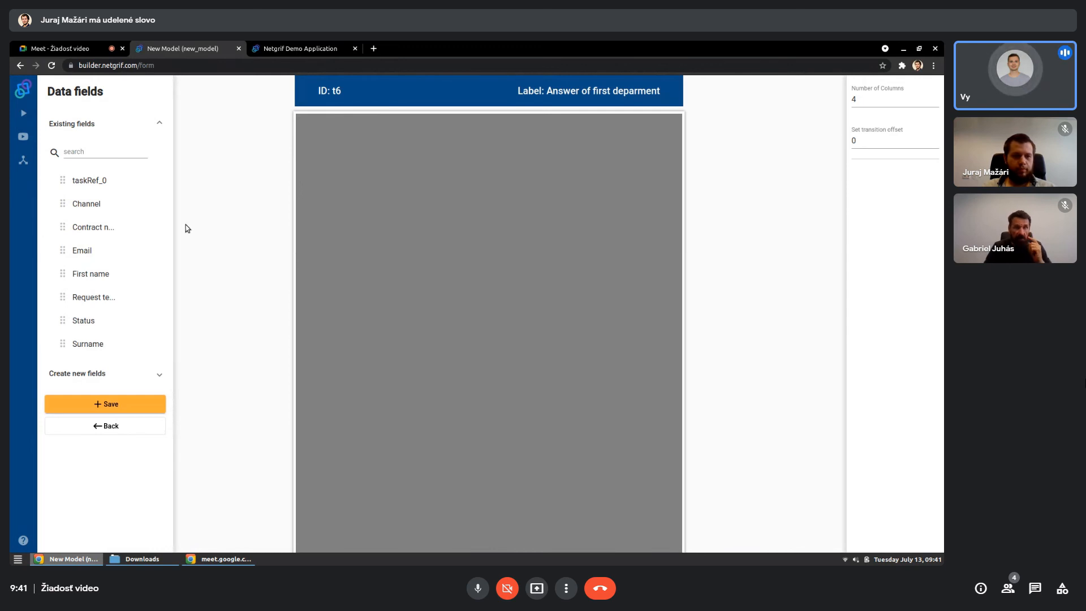
drag(91, 181, 639, 196)
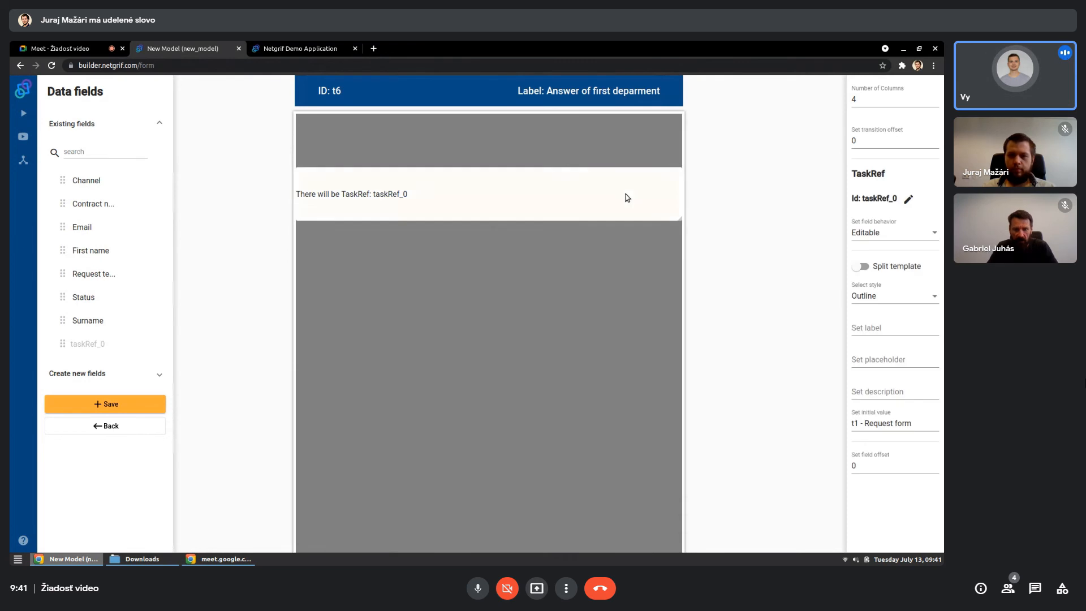
- Set the behavior of the TaskRef field on the first department's answer form to Visible
click(873, 230)
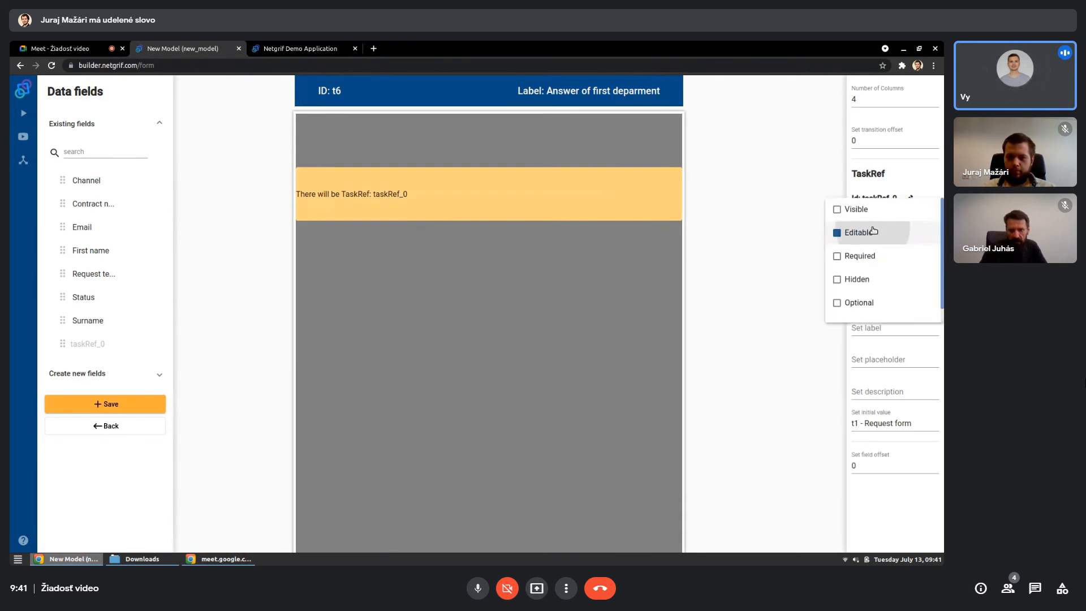
click(858, 233)
click(866, 210)
click(582, 290)
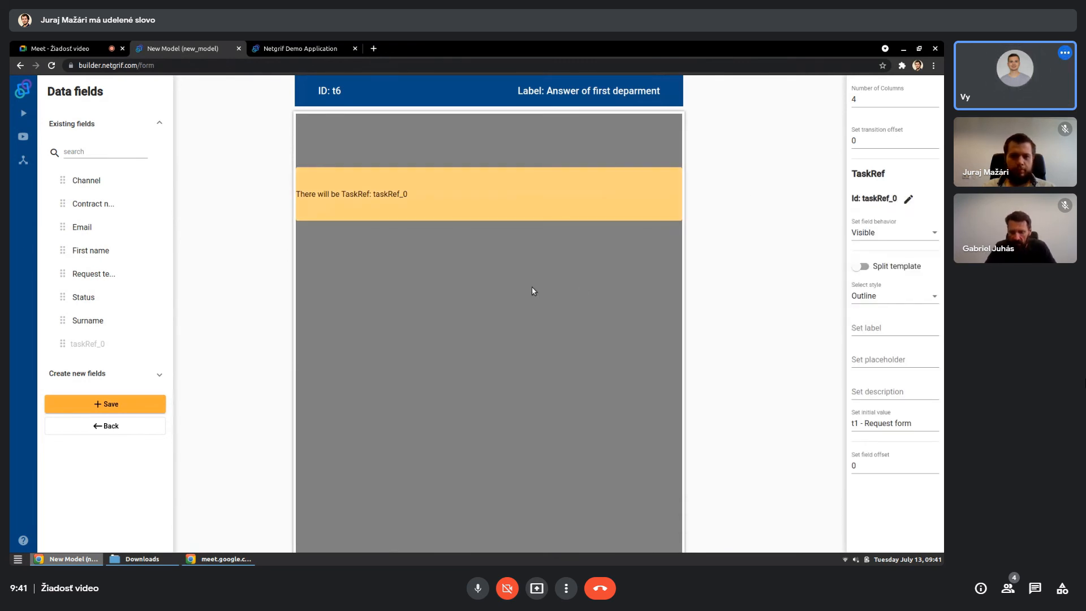
- Move the TaskRef field down to the third row and add a new text area field across the two rows above it
click(532, 291)
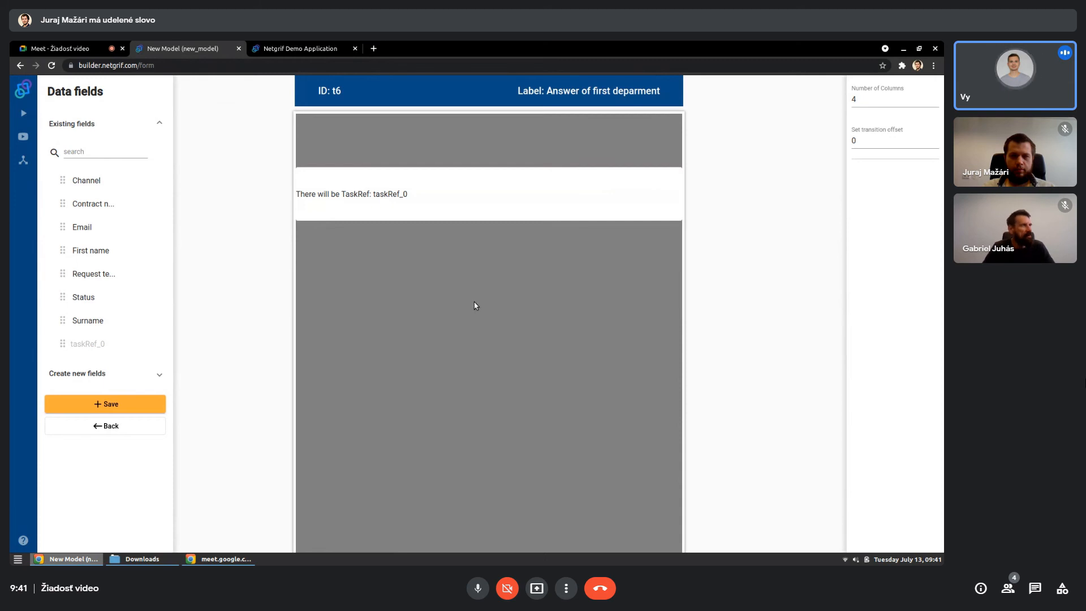
click(156, 376)
drag(388, 211, 348, 269)
click(125, 405)
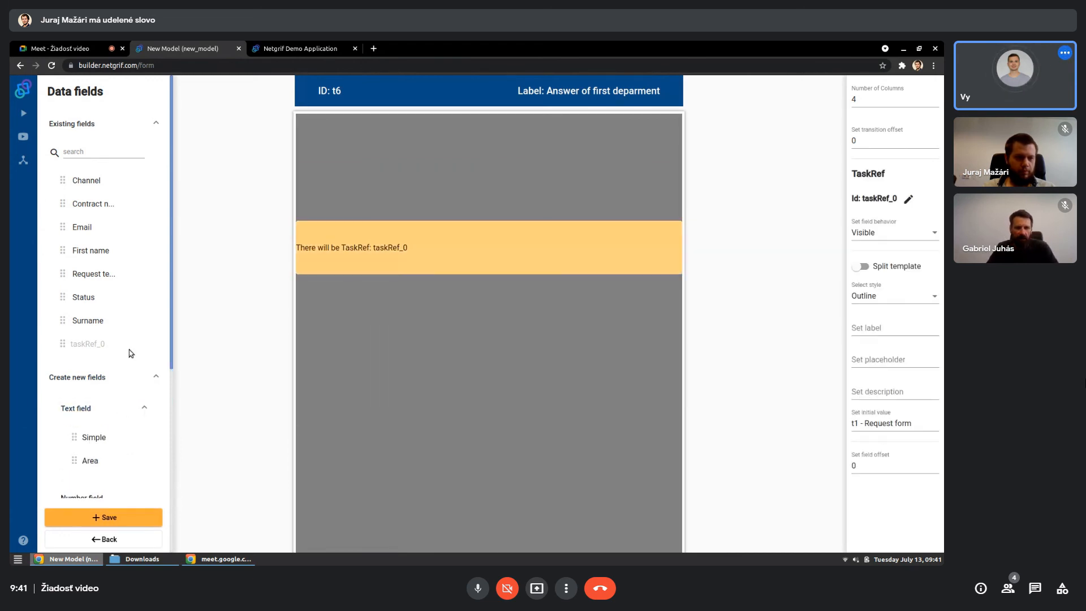
scroll(129, 350, down, 2)
scroll(130, 353, down, 1)
drag(85, 384, 629, 199)
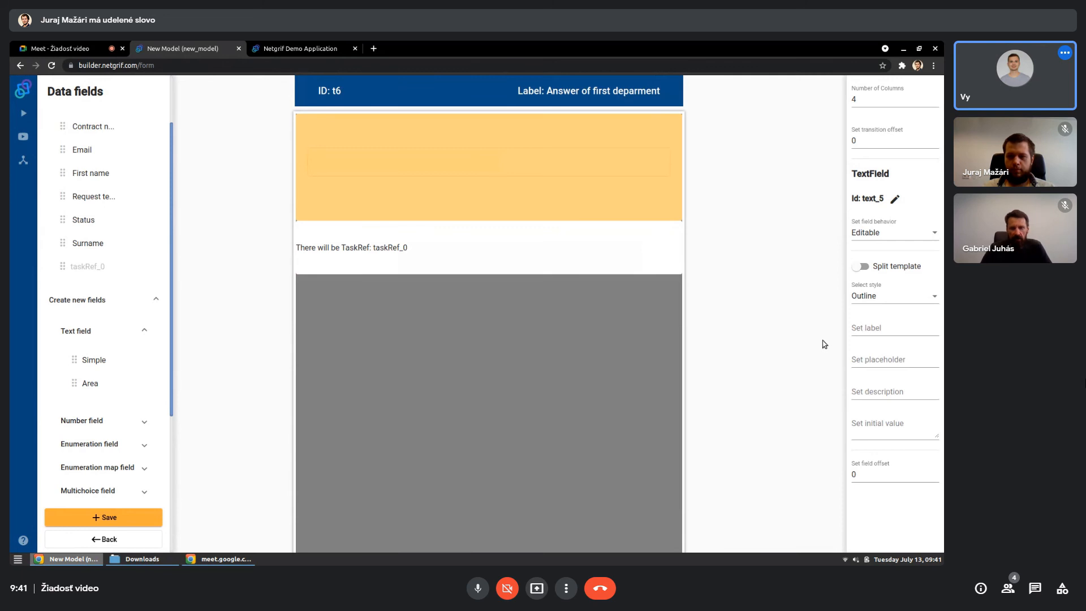
- Label the new text area "Answer of department" and save the first department's answer form
click(874, 332)
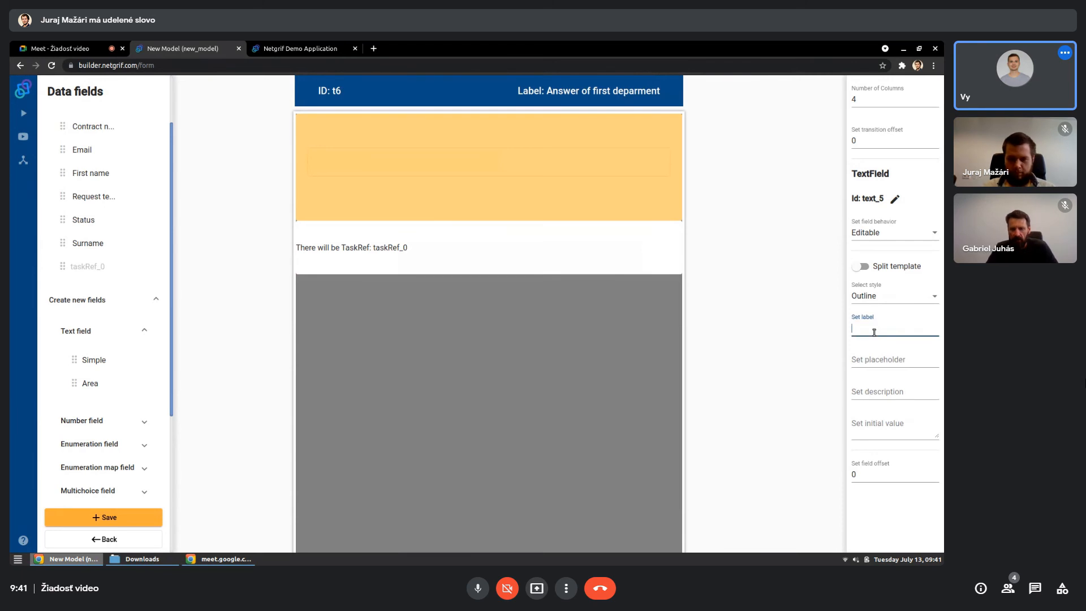
text(Answer)
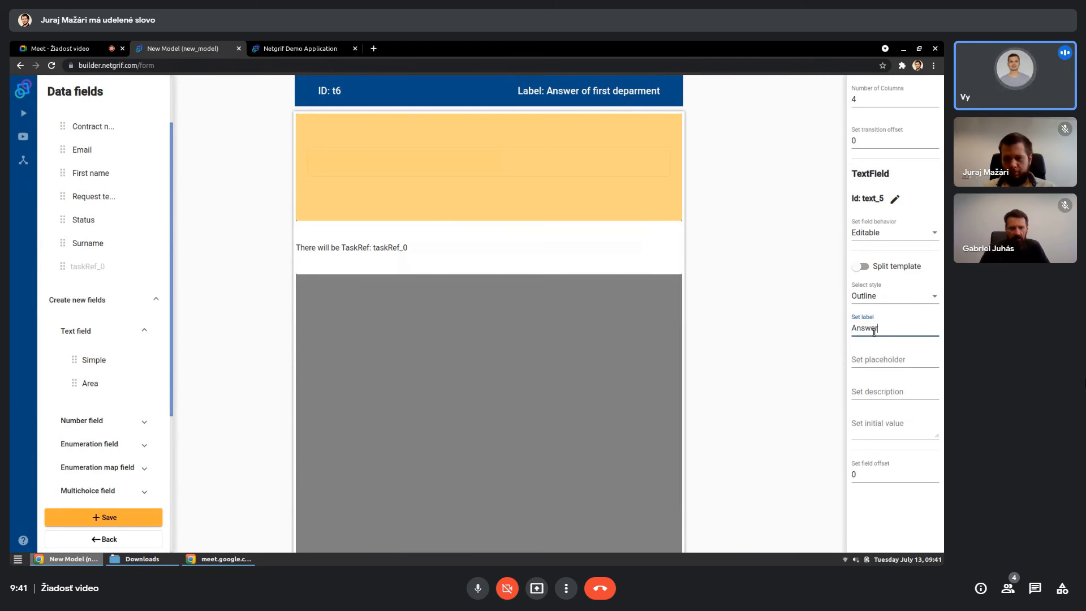
text( of depart)
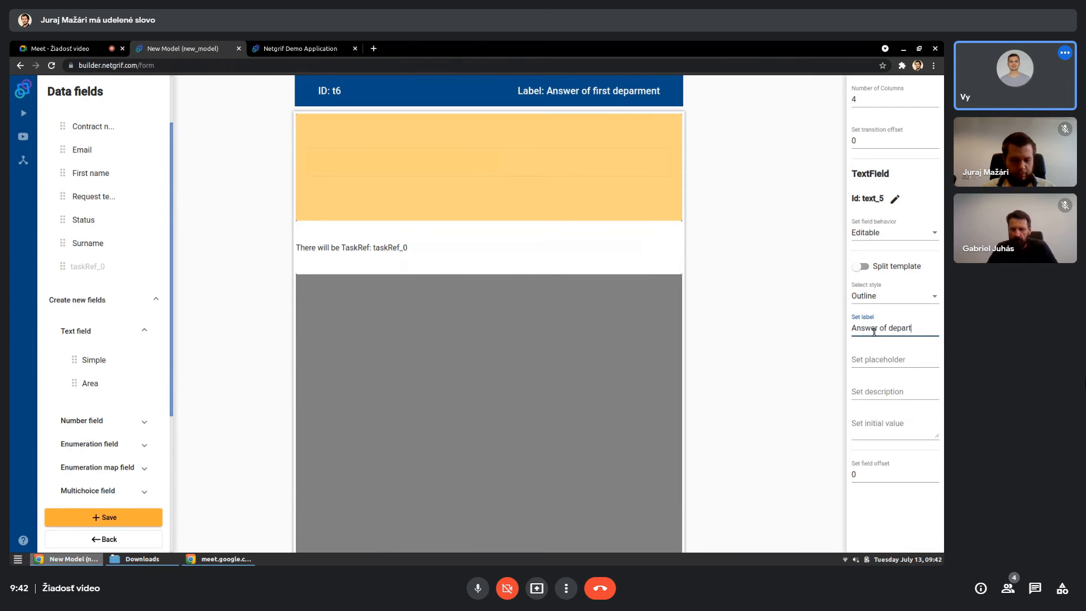
text(ment)
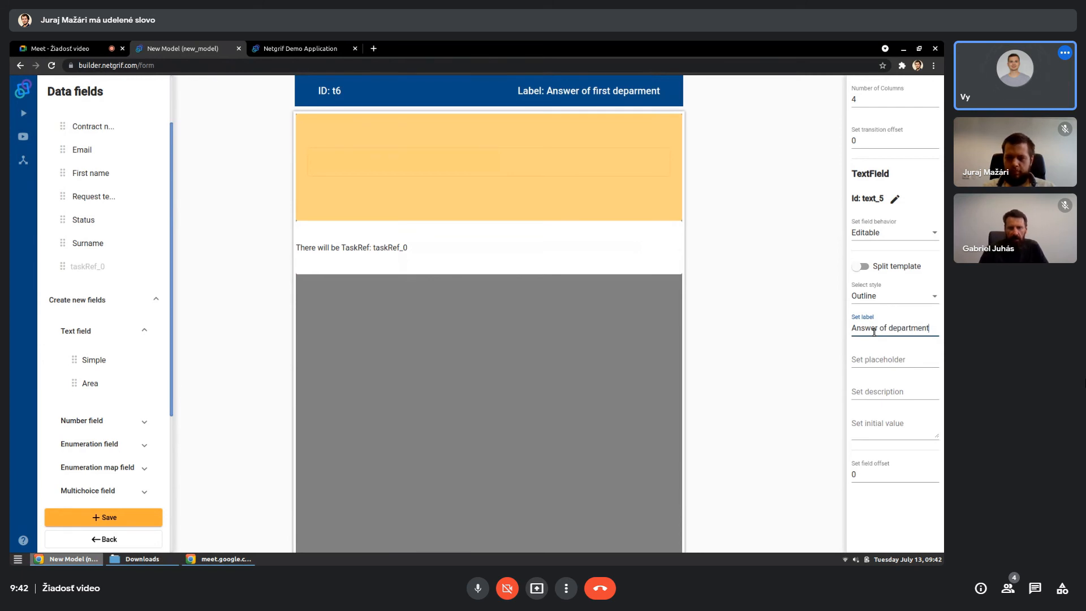
click(800, 373)
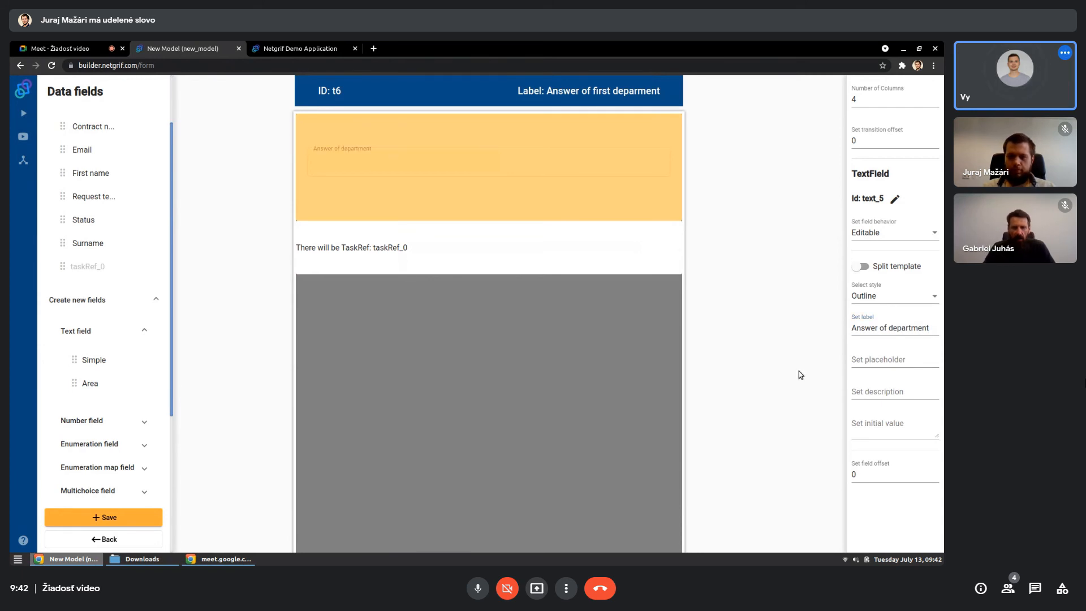
click(560, 350)
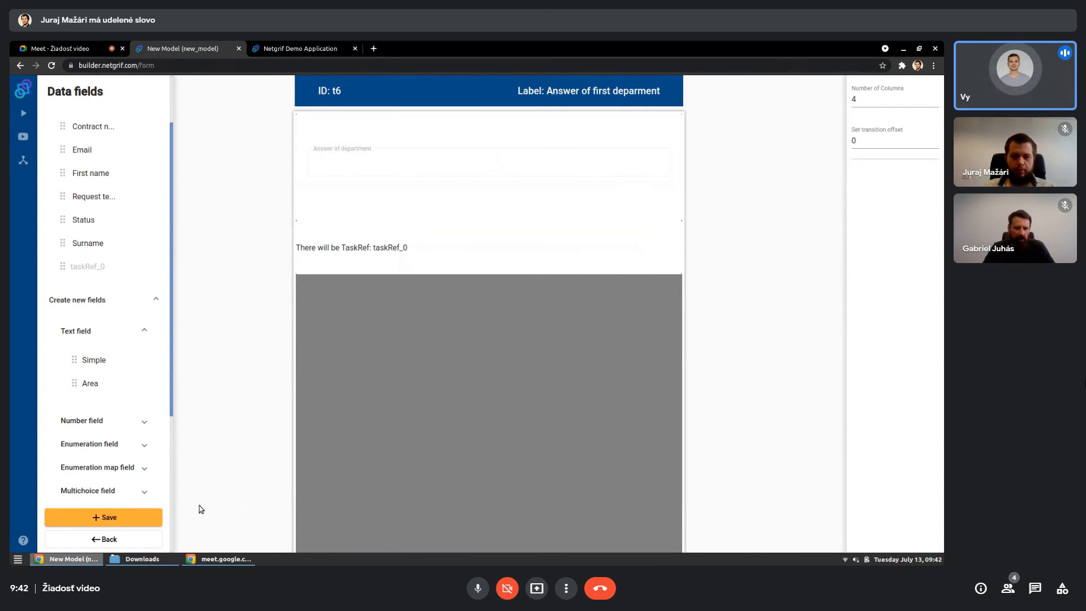
click(134, 516)
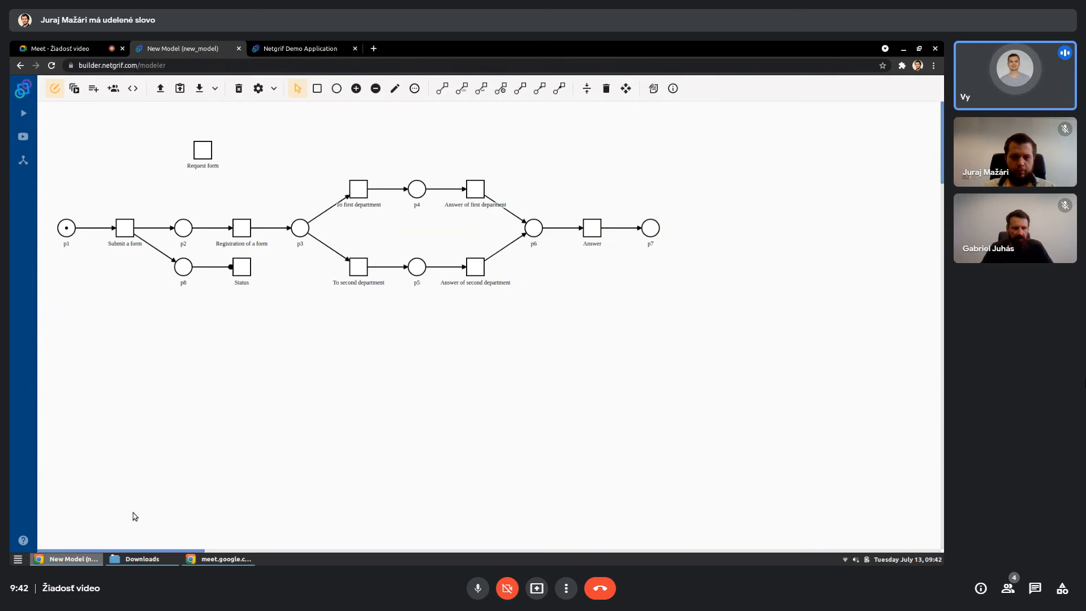
- Create a form for the "Answer of second department" transition with the existing taskRef_0 across its third row, set to Visible
right_click(476, 270)
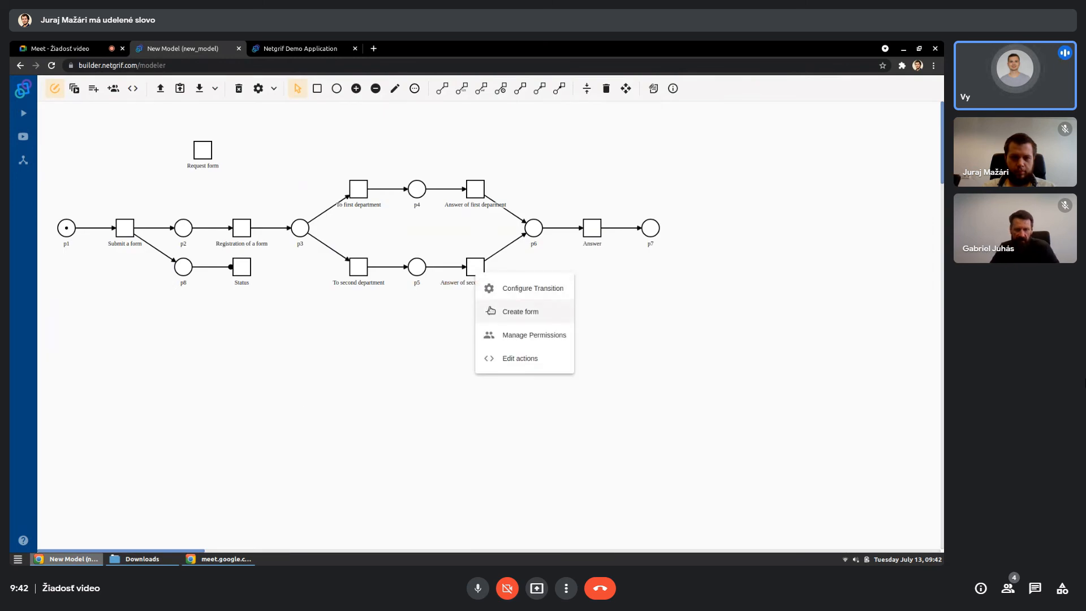
click(490, 310)
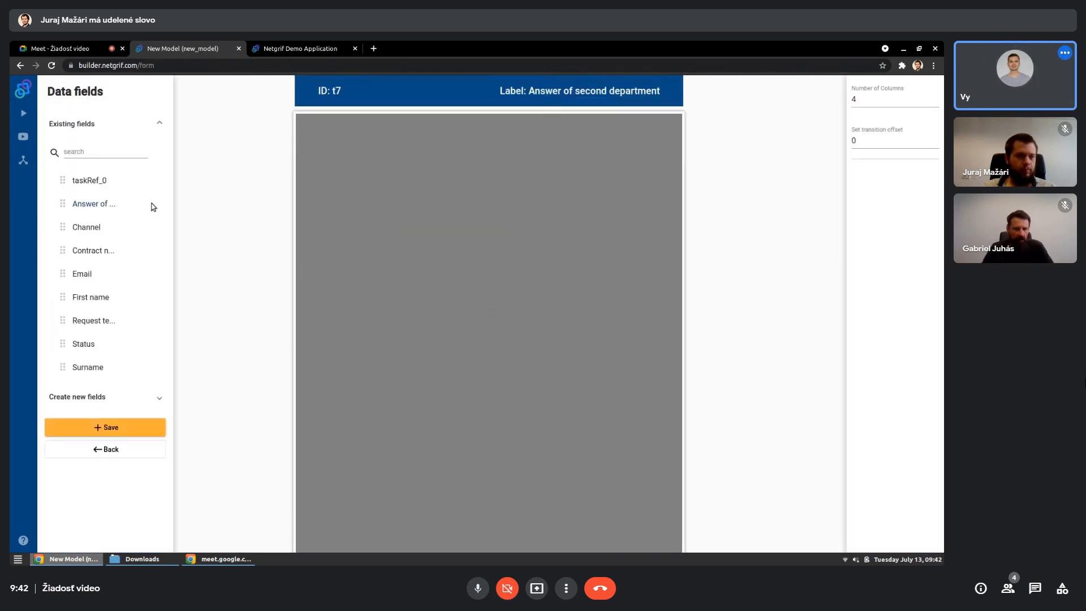
drag(102, 184, 645, 244)
click(897, 236)
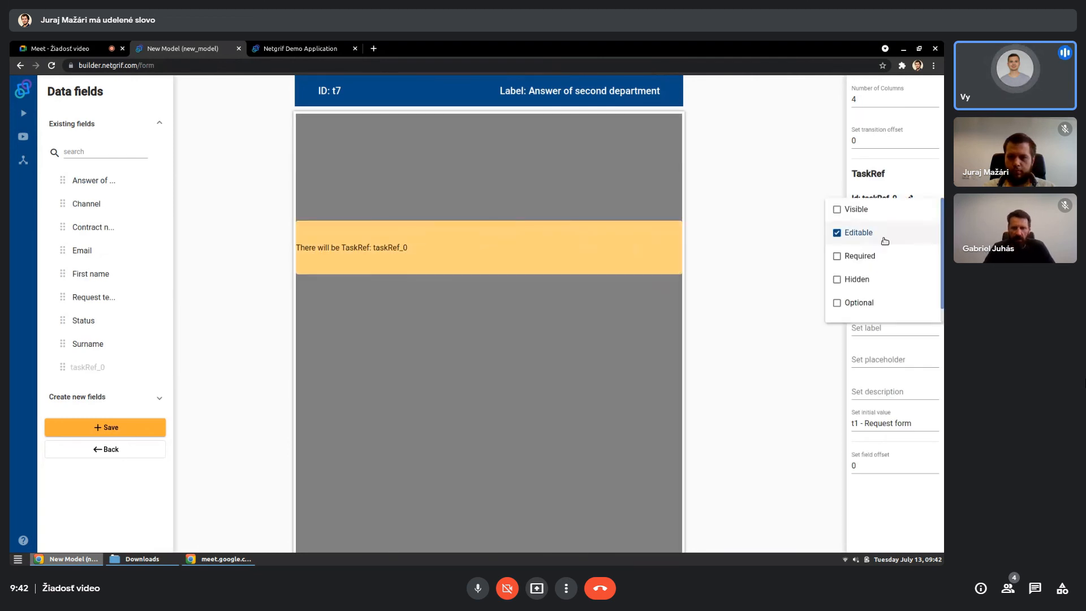
click(865, 214)
click(344, 177)
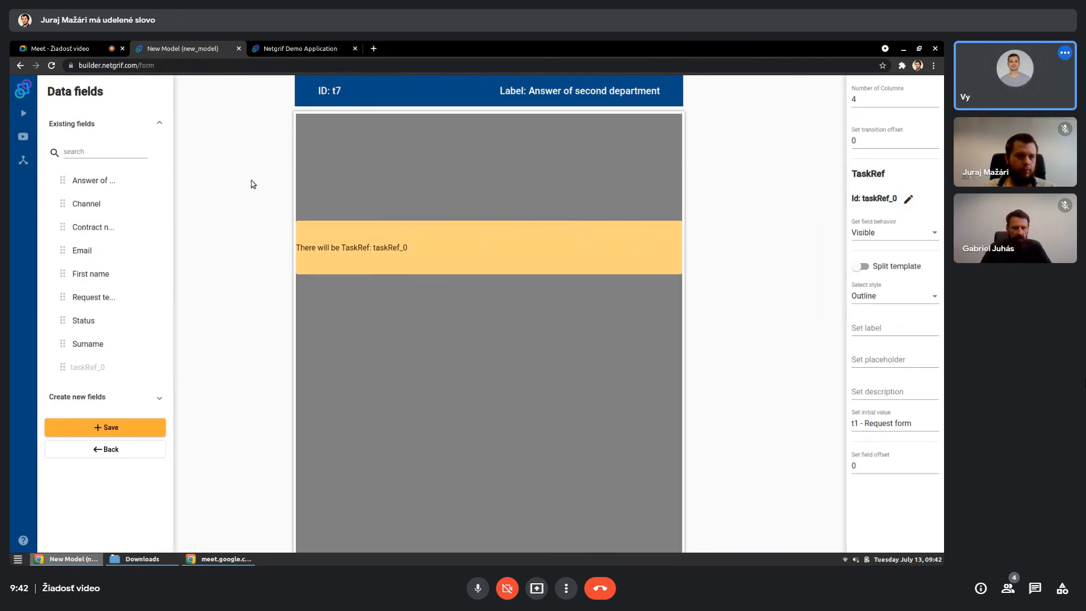
- Place the existing "Answer of department" field across the two rows above the TaskRef and save the form
drag(84, 184, 678, 214)
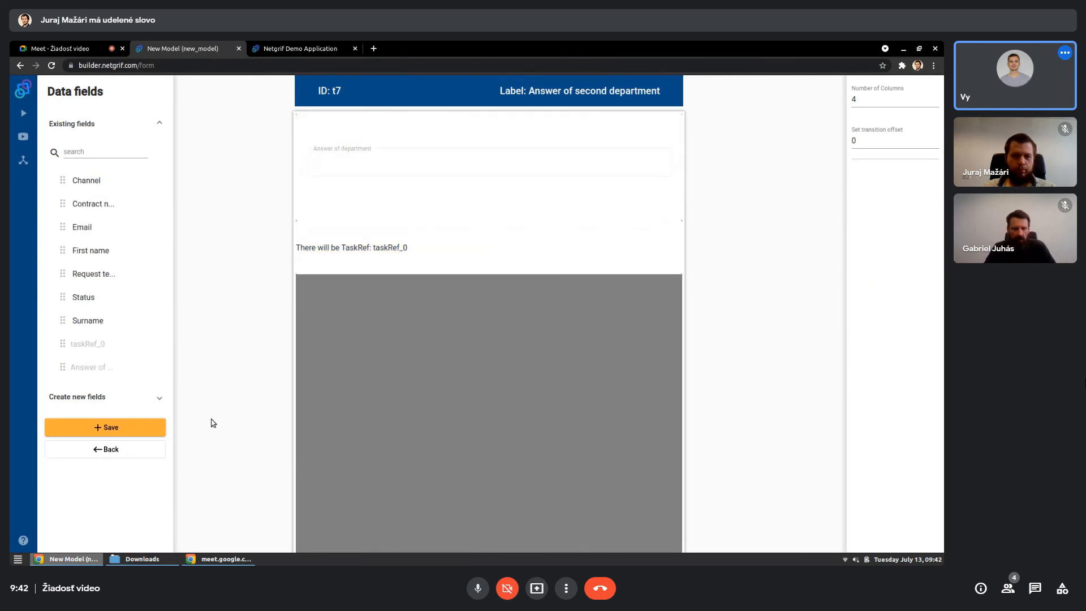
click(155, 428)
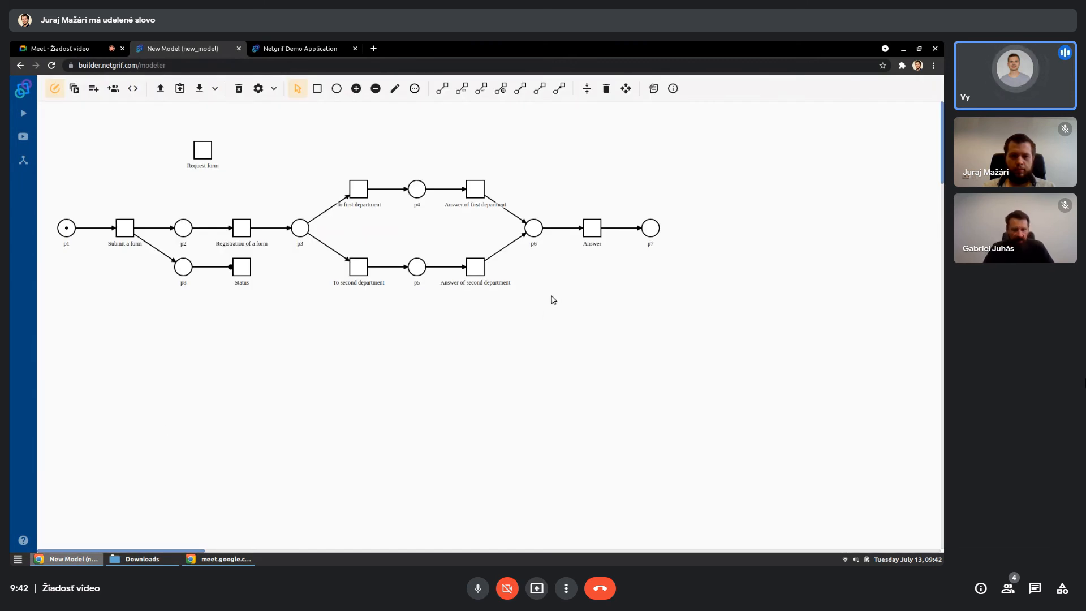
- Create a form for the "Answer" transition with the existing taskRef_0 across its first row, set to Visible
click(590, 231)
click(608, 268)
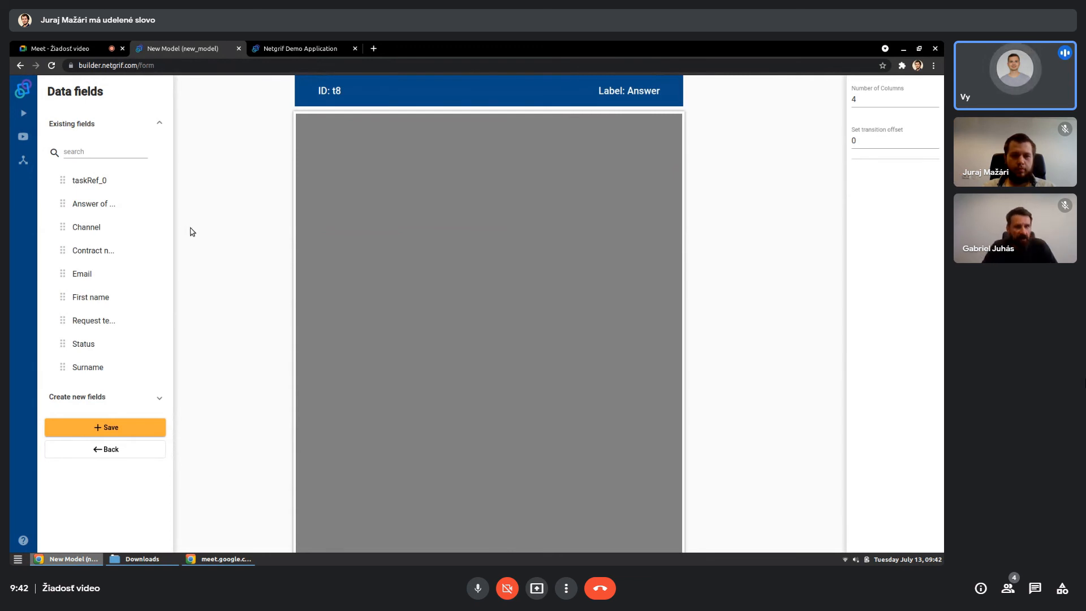
drag(363, 142, 606, 148)
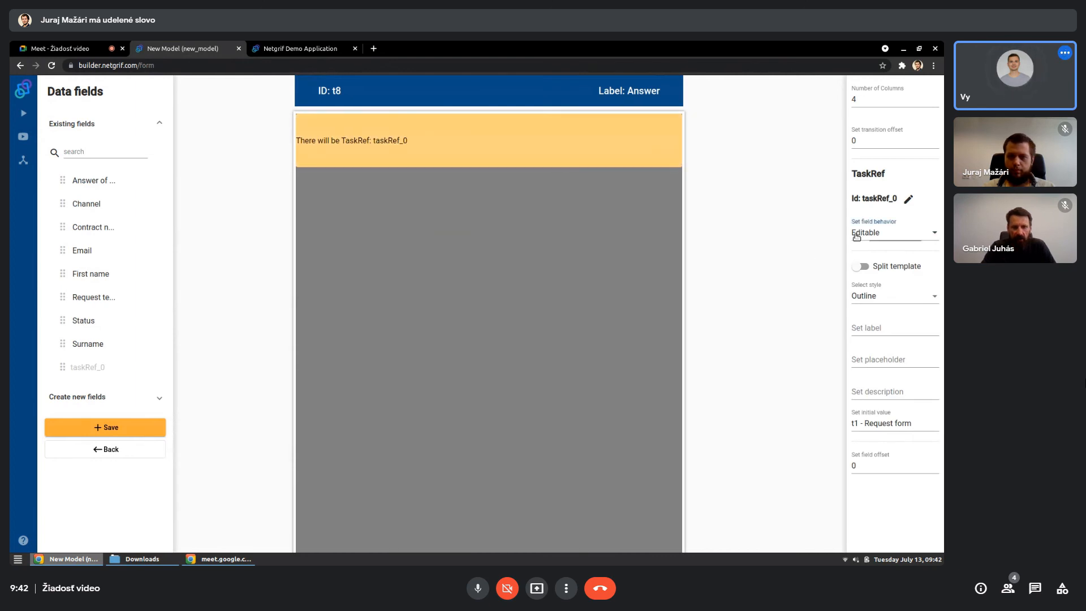
click(892, 233)
click(857, 211)
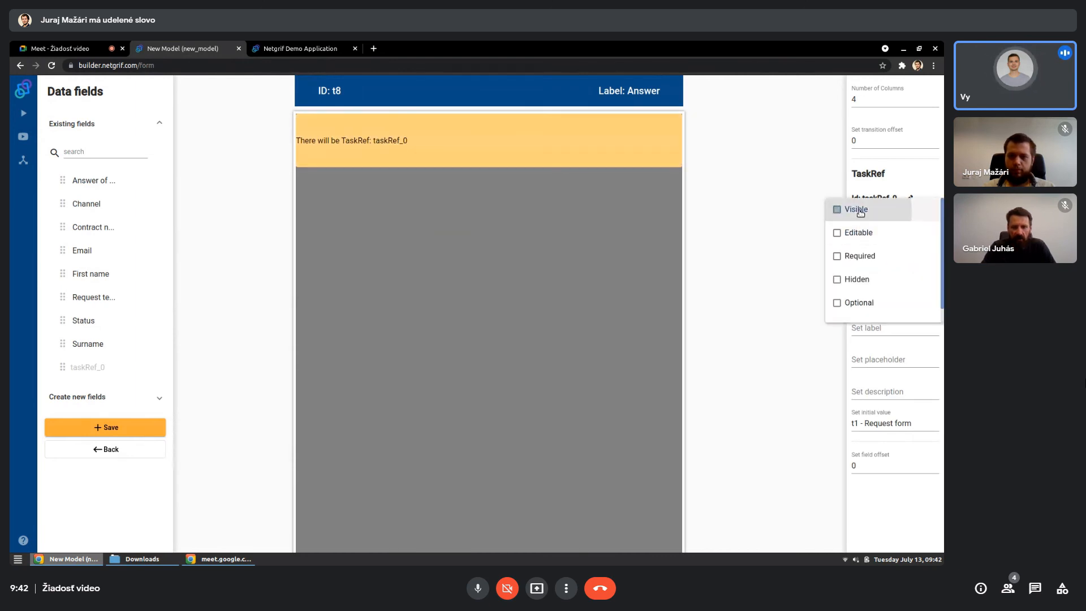
click(416, 281)
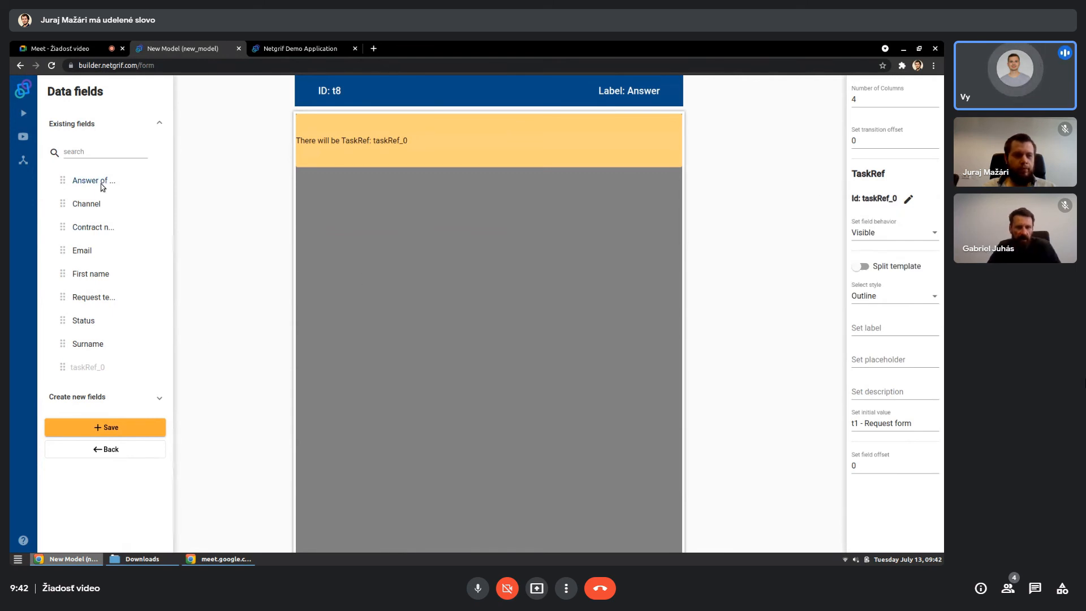
- Add the existing "Answer of department" field at full width and two rows high, and move the TaskRef field directly below it
drag(102, 182, 679, 196)
click(403, 198)
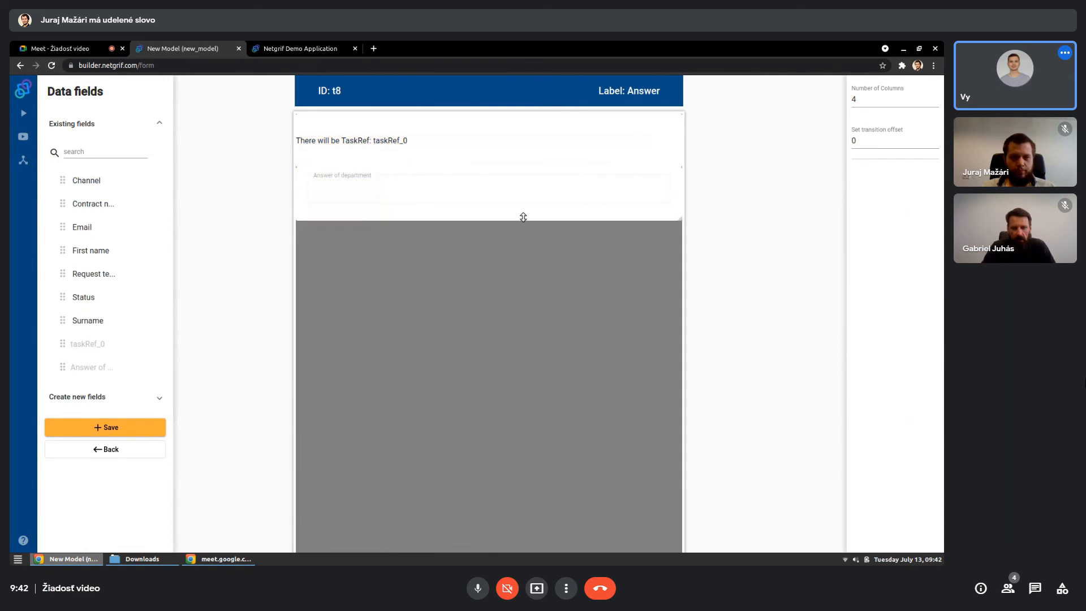
drag(446, 141, 429, 313)
- Set the behavior of the "Answer of department" field on the Answer form to Visible
click(488, 214)
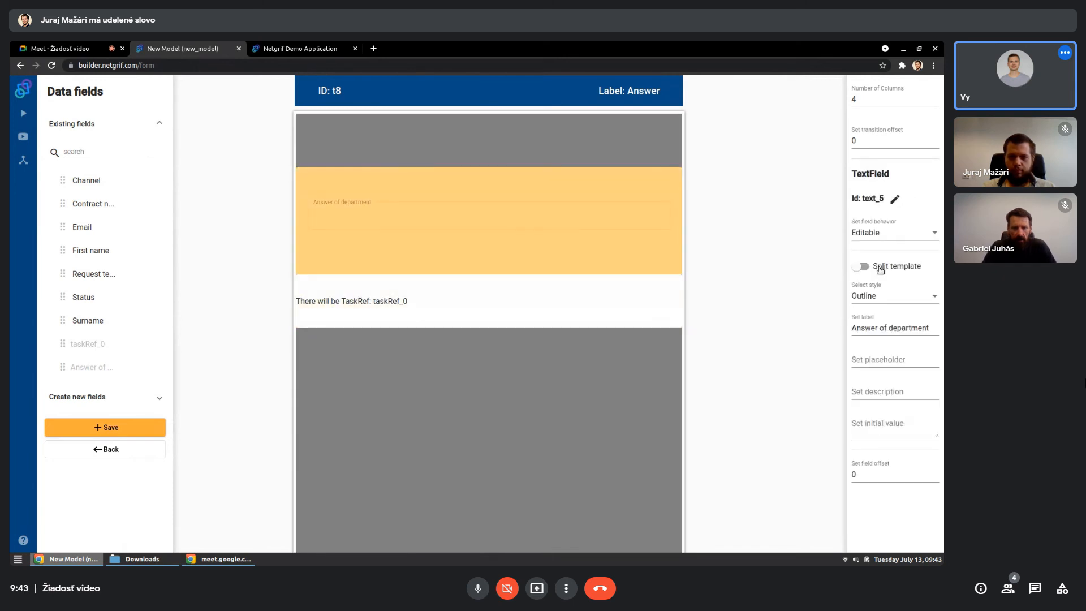
click(908, 238)
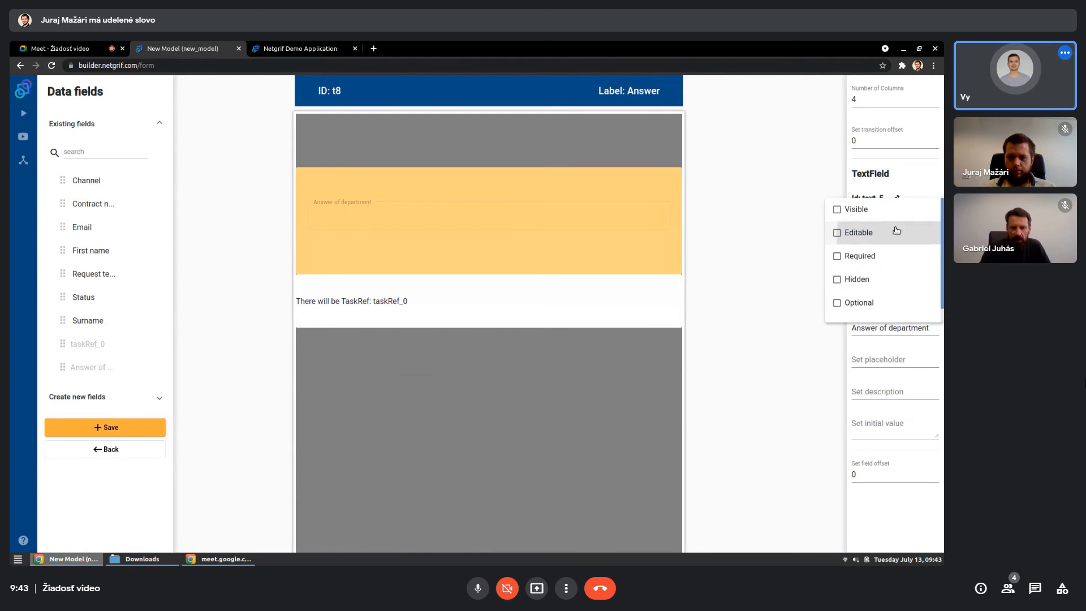
click(882, 210)
click(733, 269)
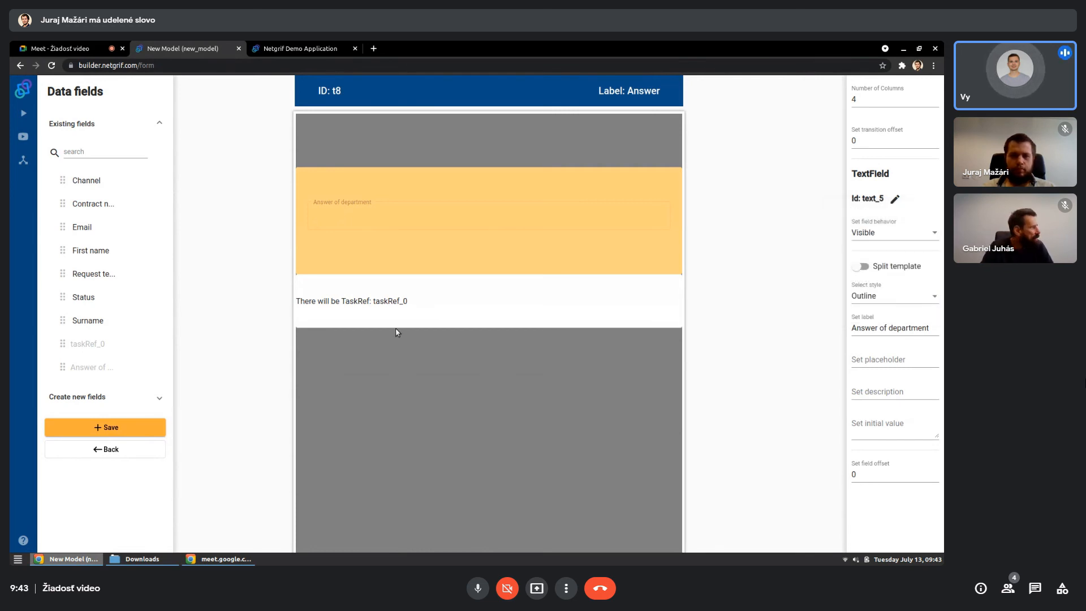
- Shift both existing fields down one row and add a new text area across the first two rows of the Answer form
click(160, 123)
click(159, 142)
drag(360, 310, 359, 348)
drag(347, 257, 346, 305)
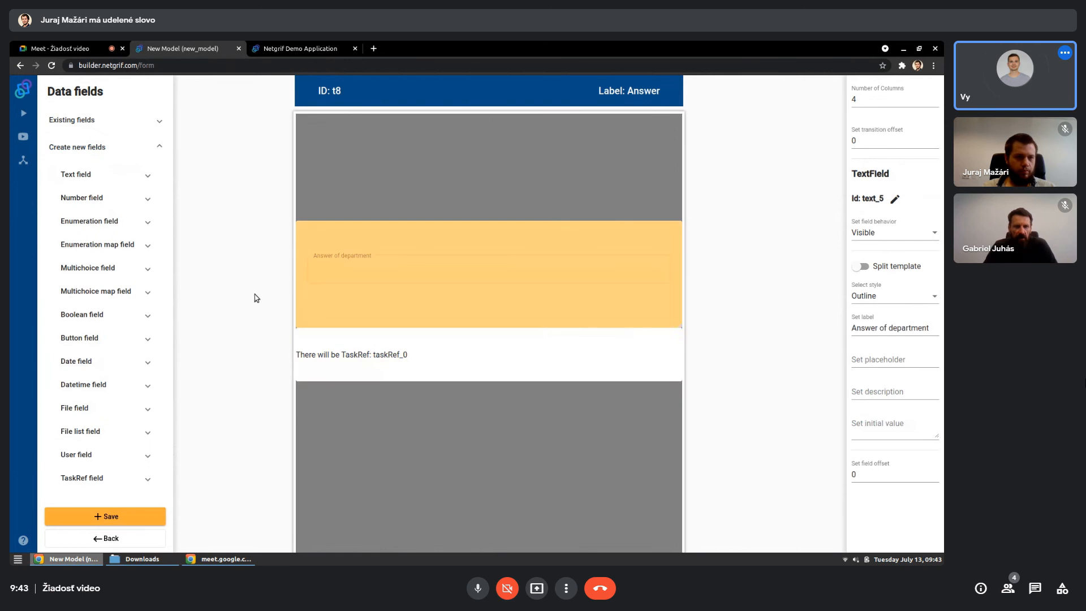
click(79, 175)
drag(89, 234, 668, 200)
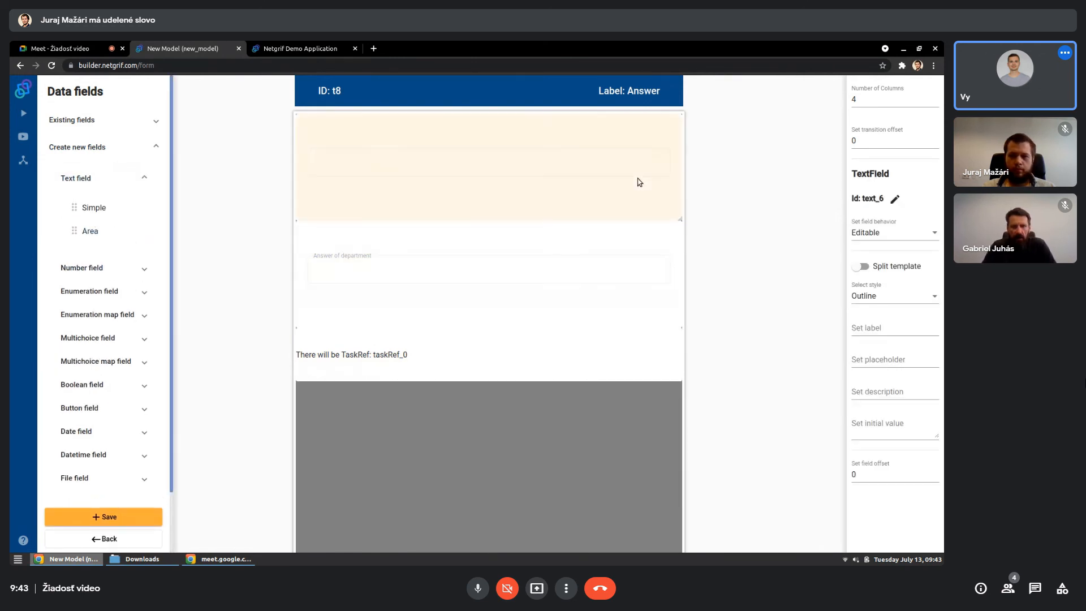
- Label the new text area "Answer" and save the form
click(875, 324)
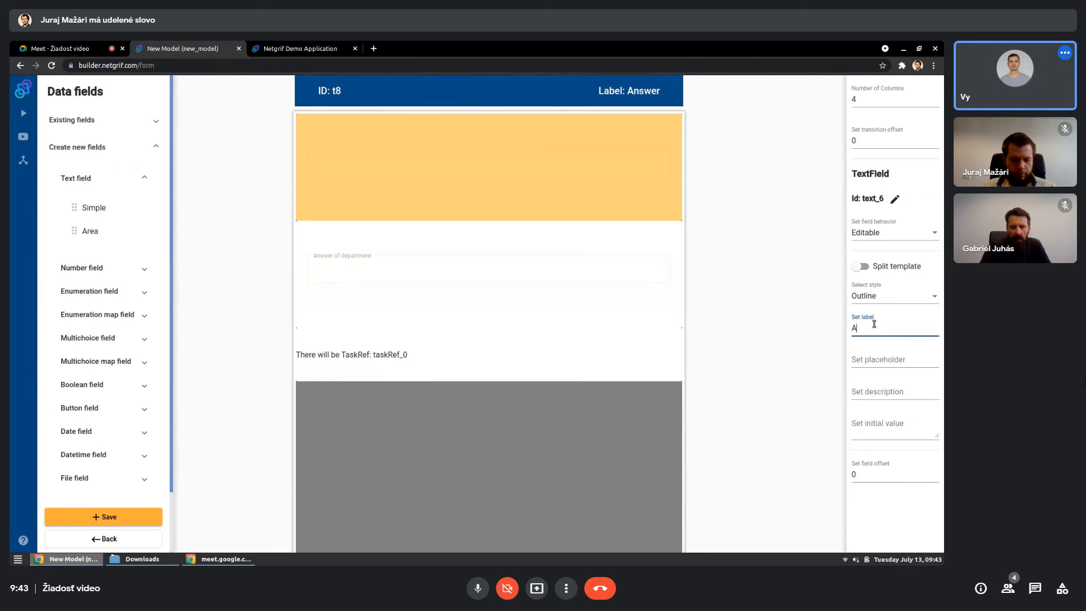
text(Answer)
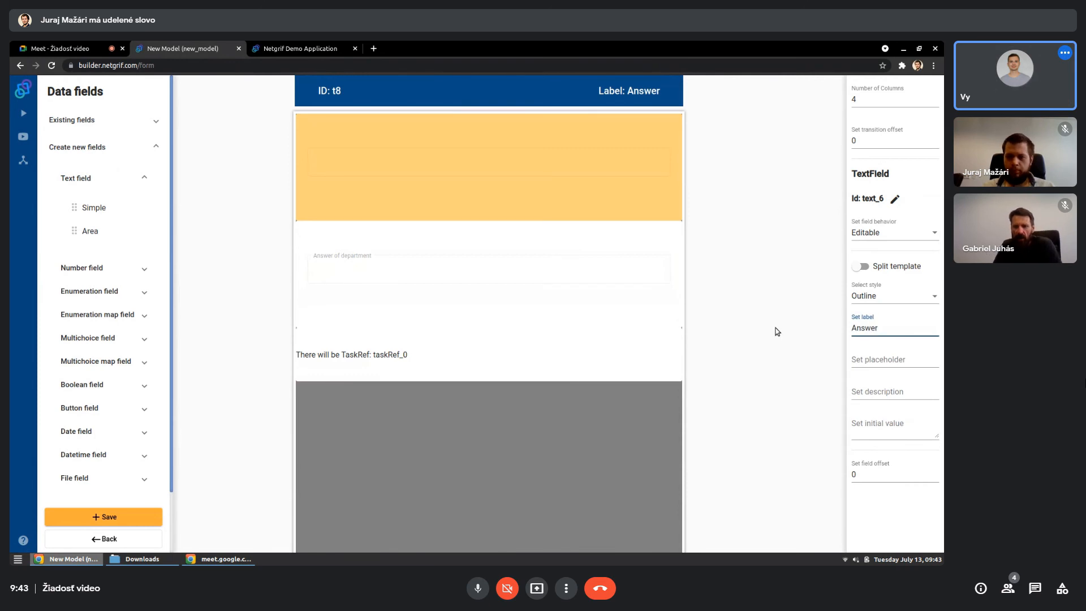
click(778, 331)
click(500, 453)
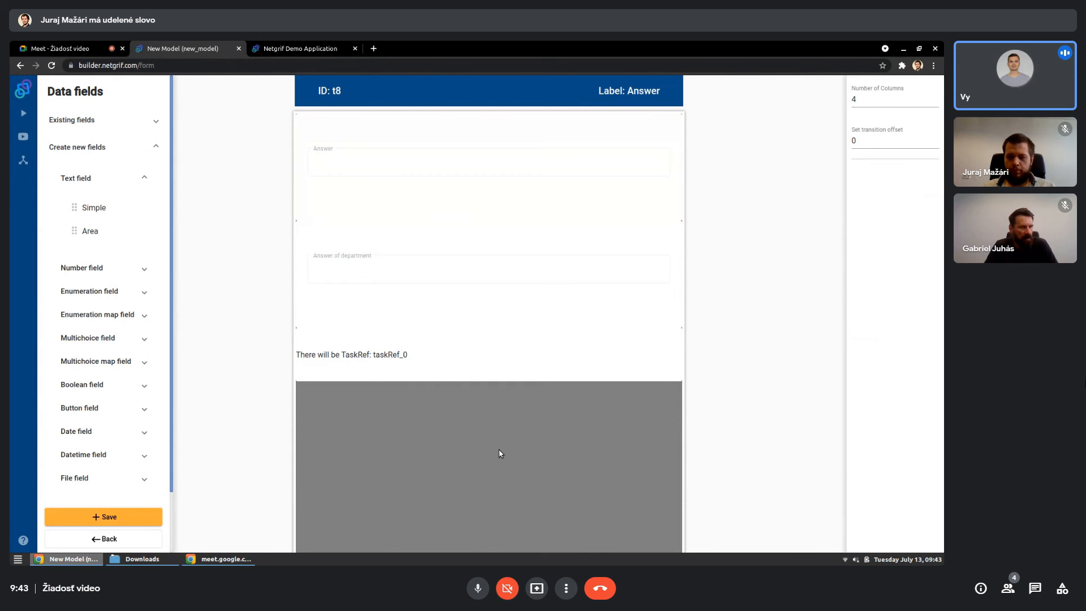
click(135, 515)
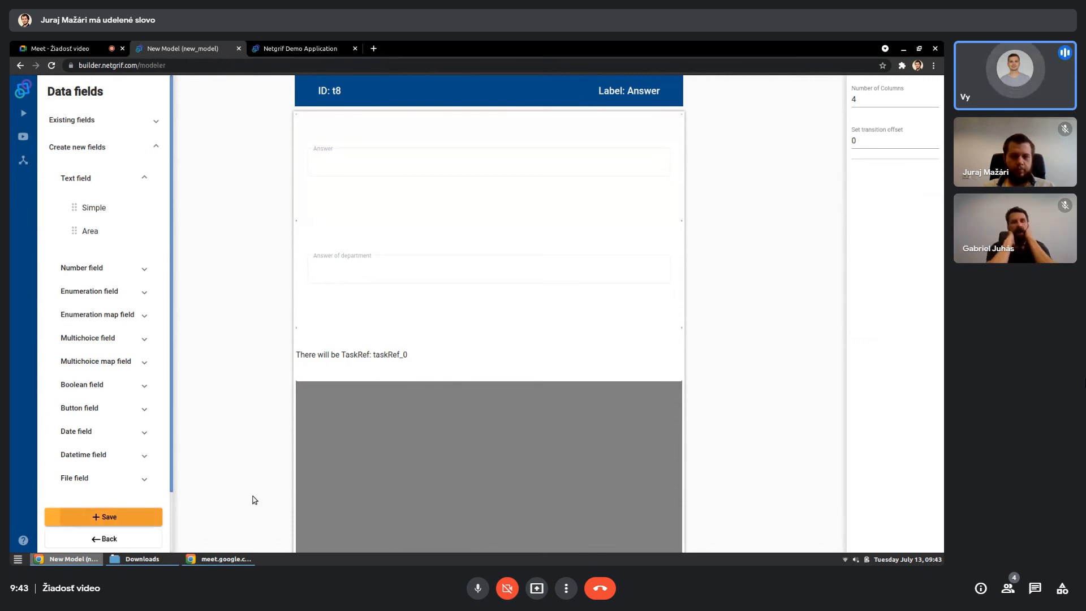
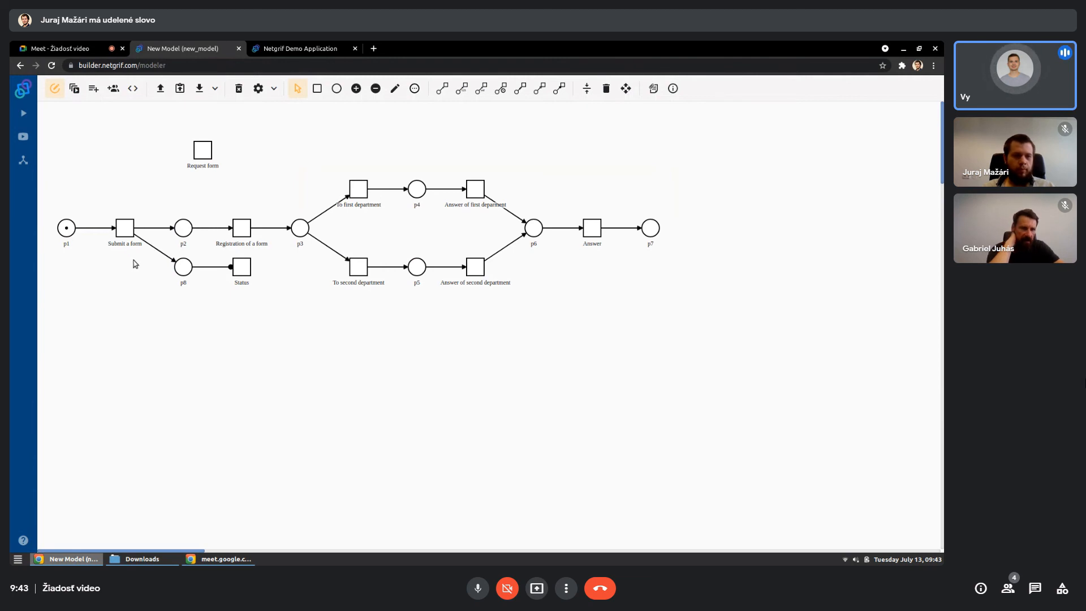
- Add an action to the post phase of the Finish event on the "Submit a form" transition and open its code editor
right_click(128, 226)
click(147, 313)
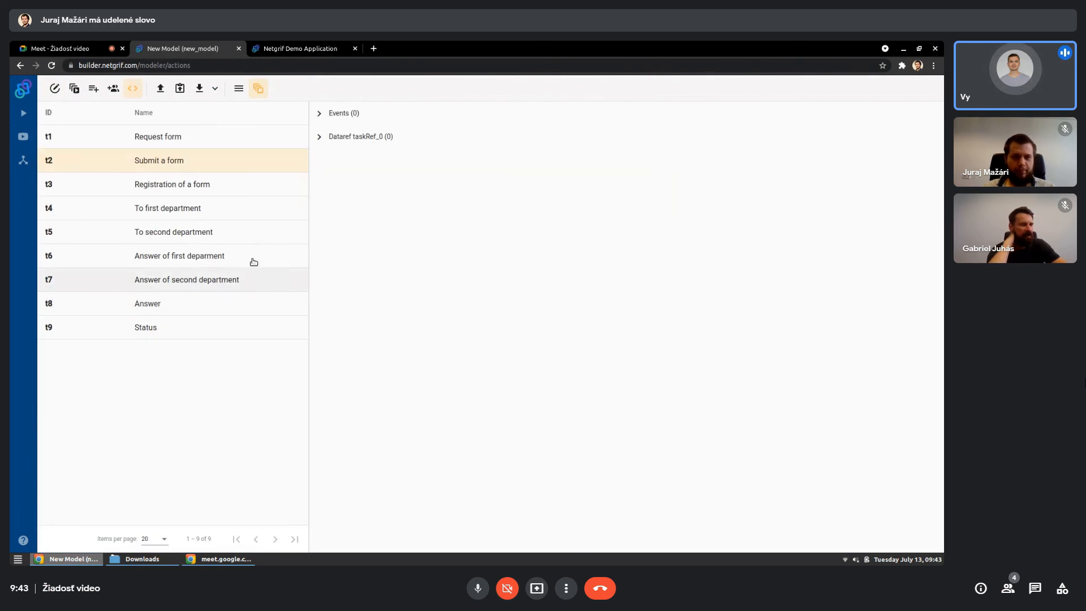
click(321, 114)
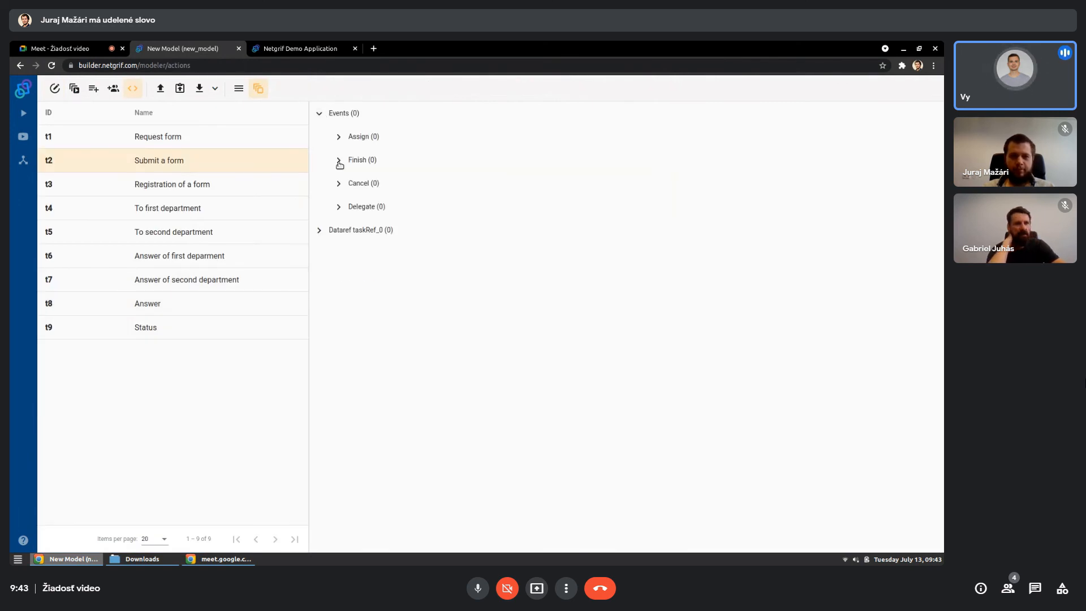
click(339, 162)
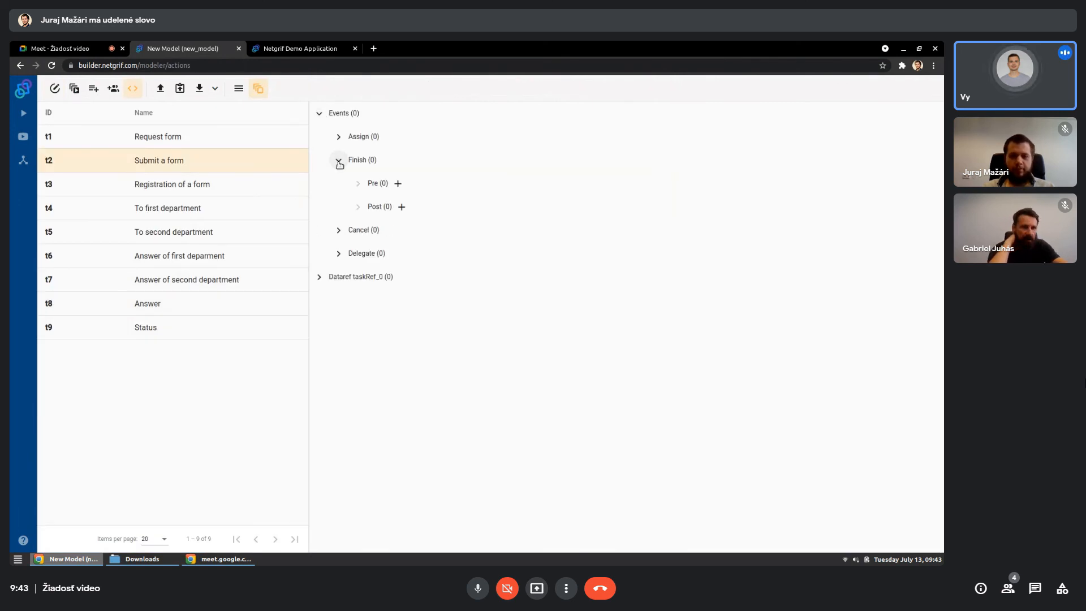
click(401, 207)
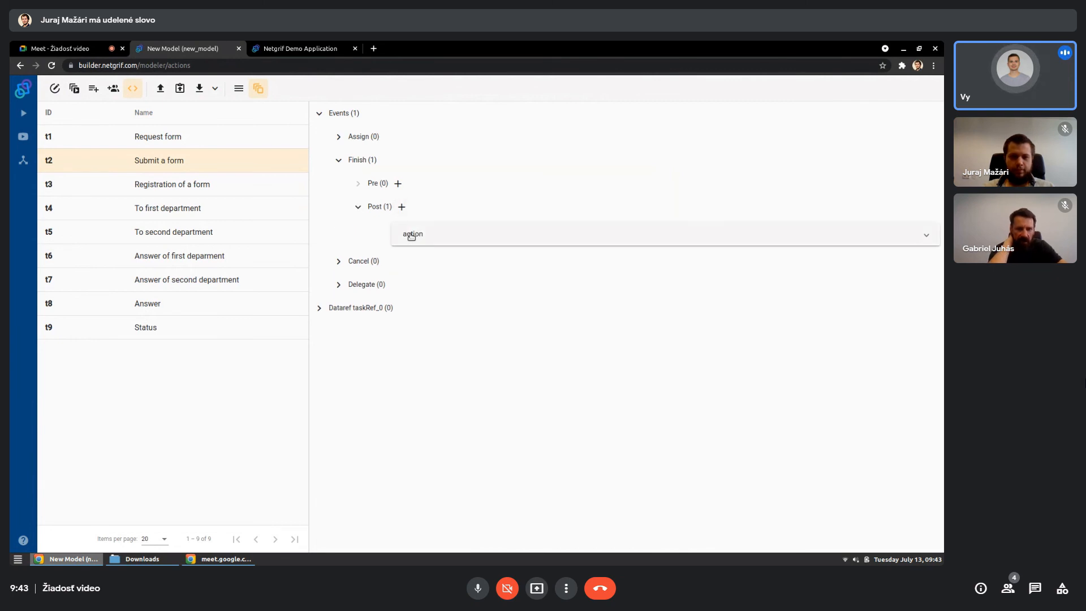
click(459, 231)
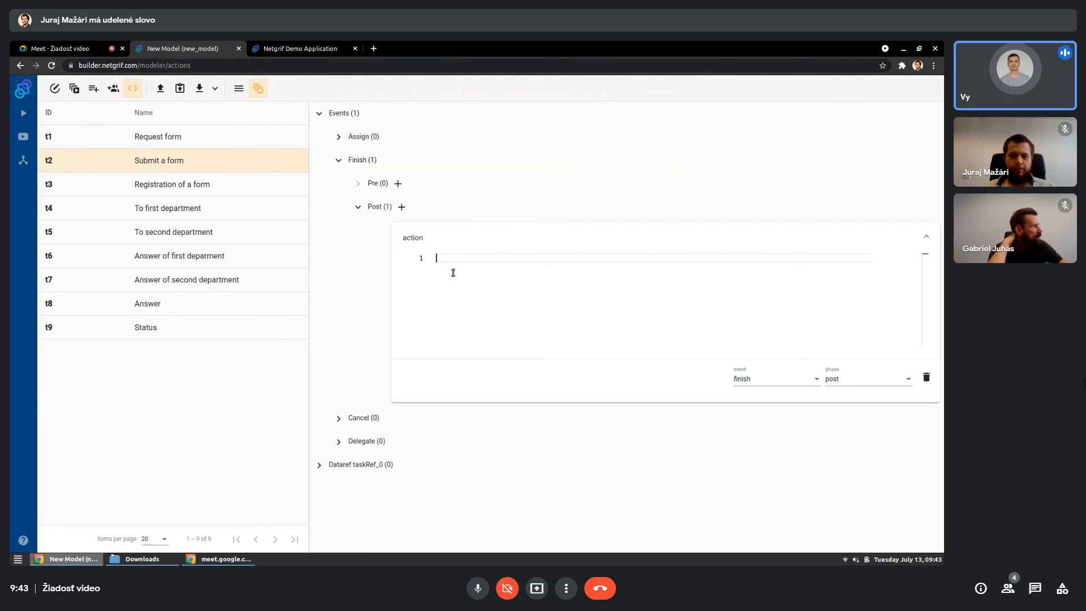
- Declare the Status field in the action code as "status: f.text_4;", looking up its ID in the list of data fields
text(s)
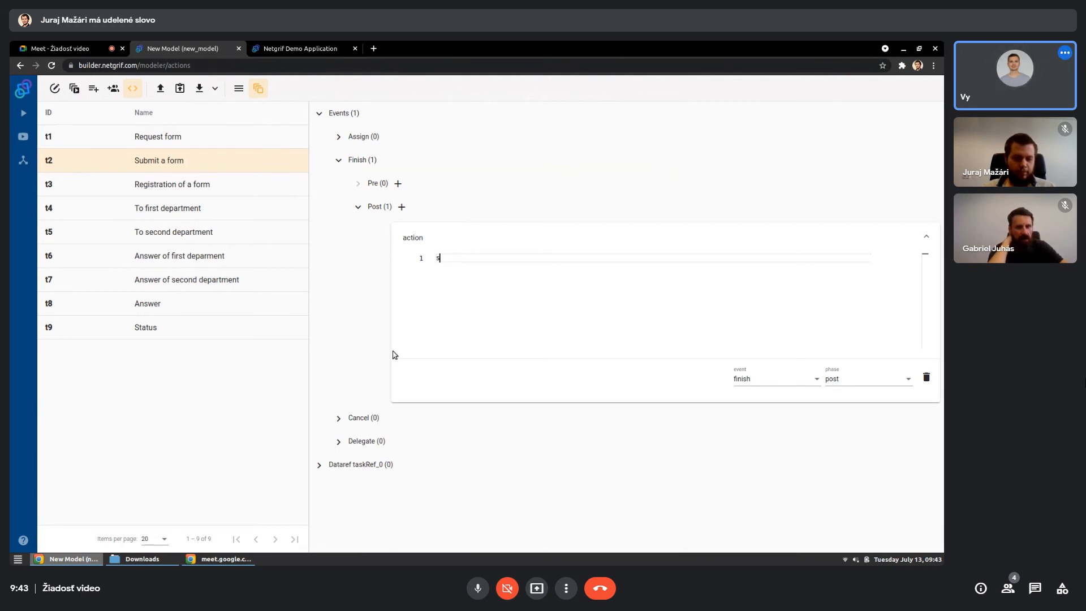
text(tatus: )
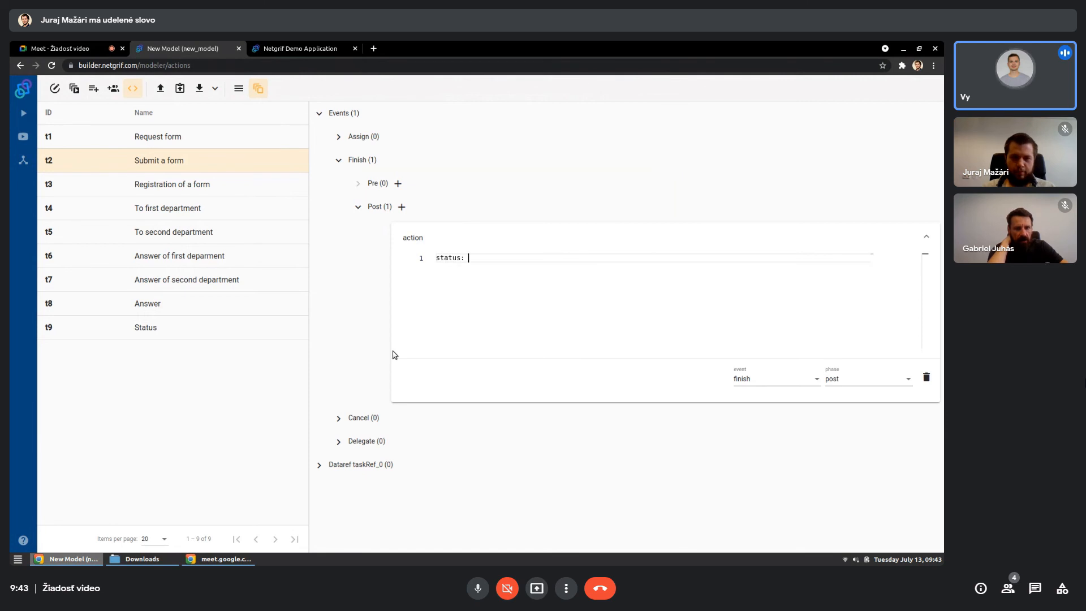
text(f.)
click(238, 88)
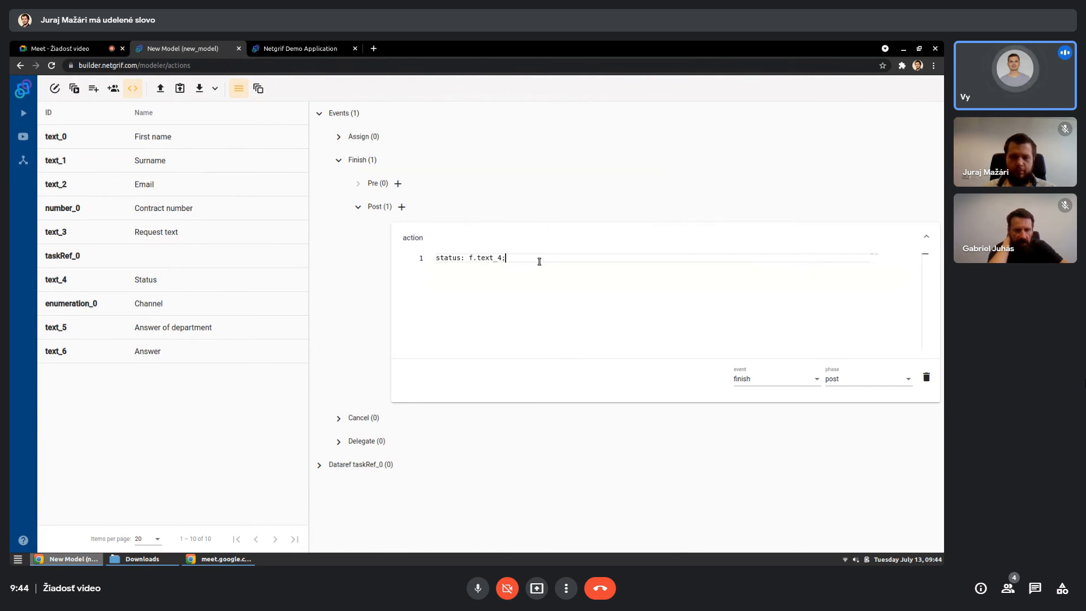
text(text_4;)
key(Return)
key(Return)
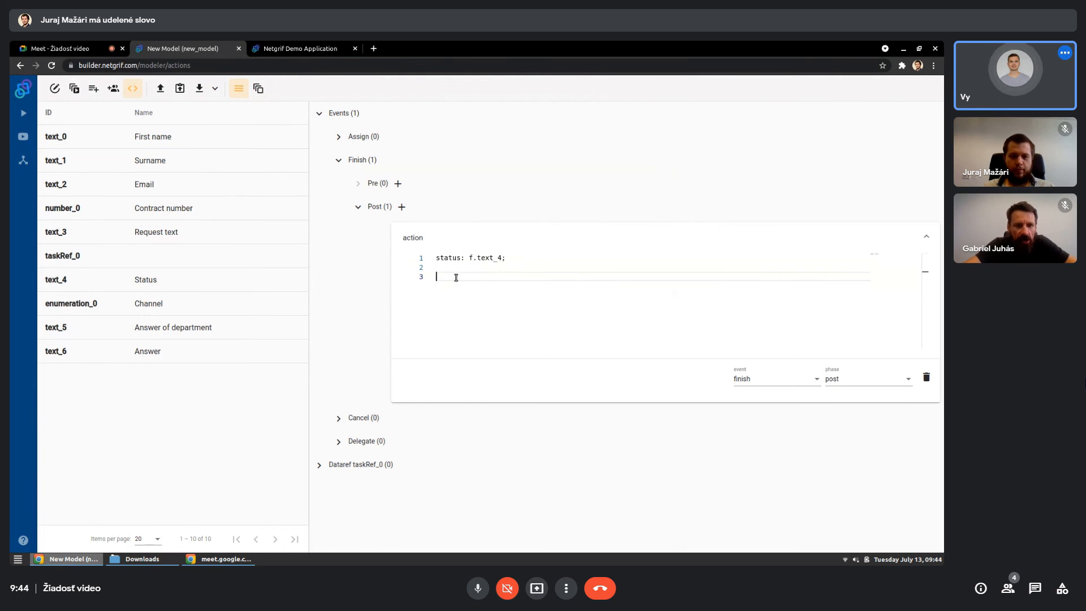
- Write a "change status value" block that sets "Request submitted", and list the transitions again
text(chan)
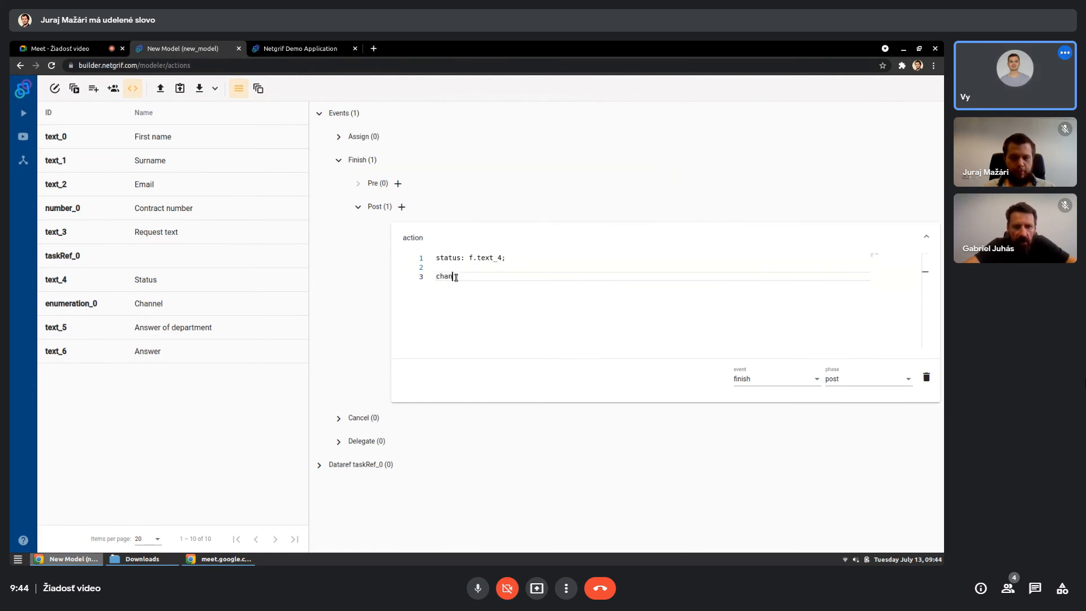
text(ge status value {)
key(Return)
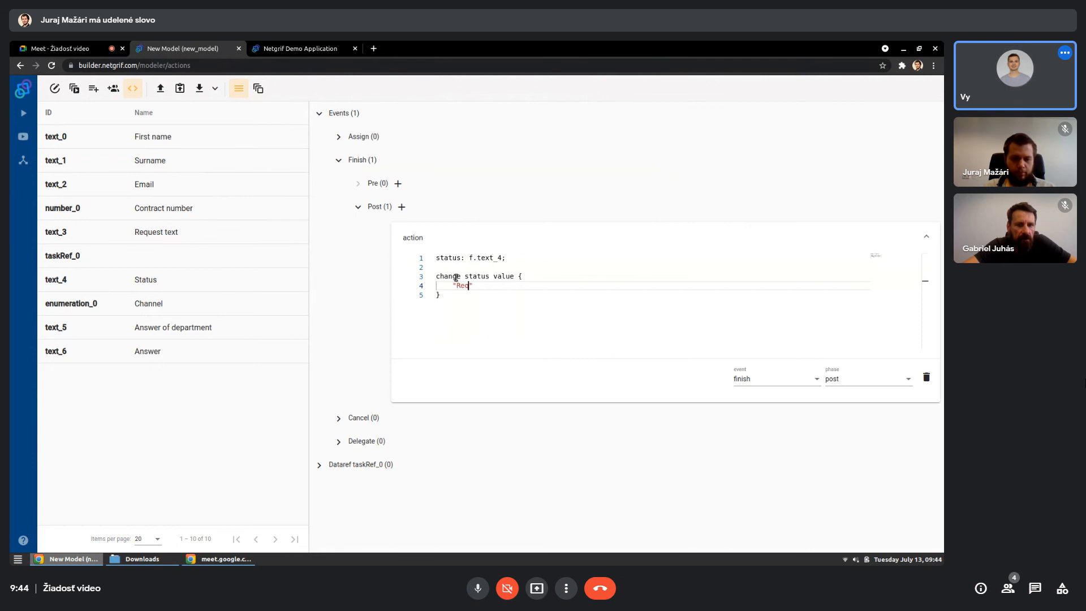
text("Request submitted)
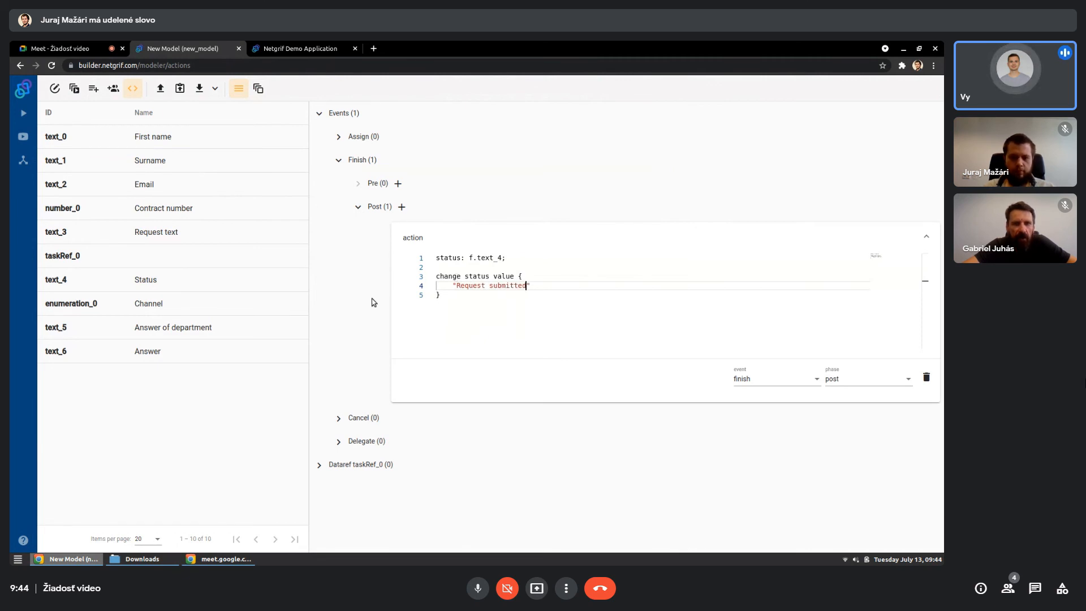
click(258, 89)
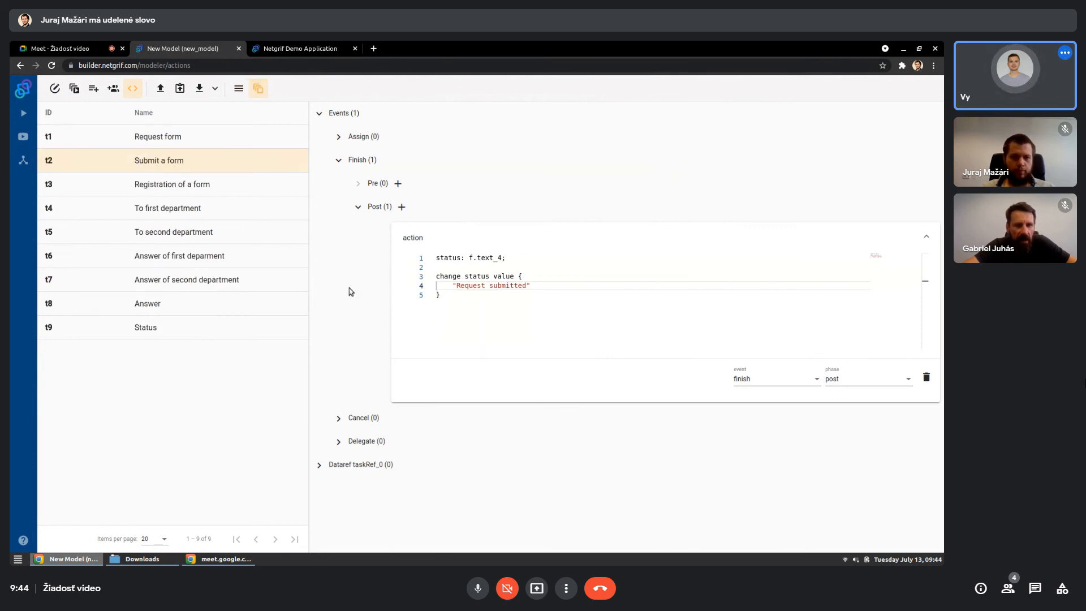
- Copy the whole action code into a new post-phase Finish action on the "Registration of a form" transition
click(476, 301)
key(ctrl+a)
key(ctrl+c)
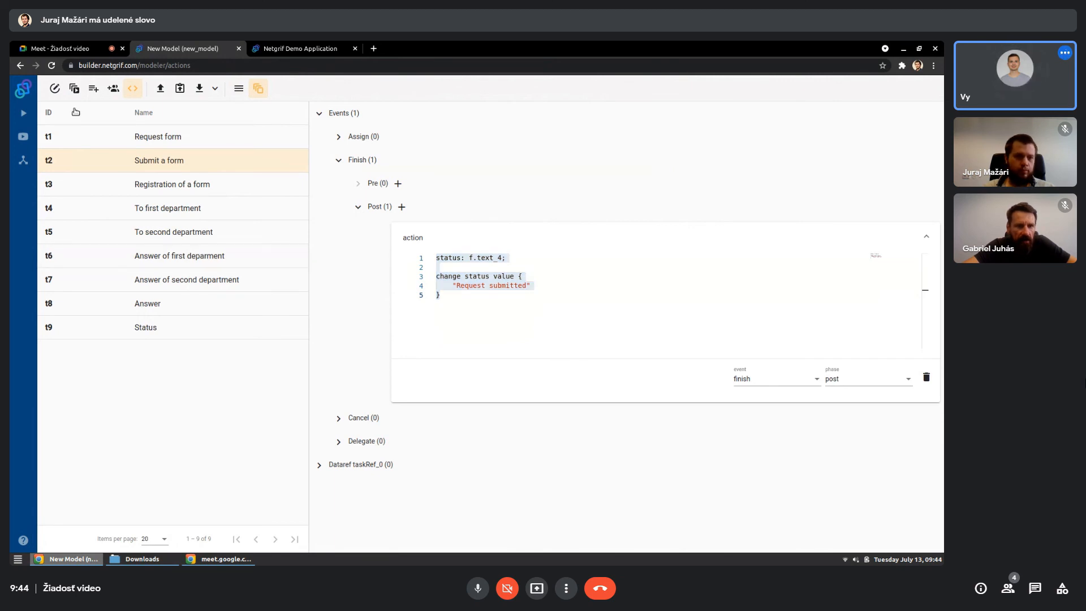
click(56, 90)
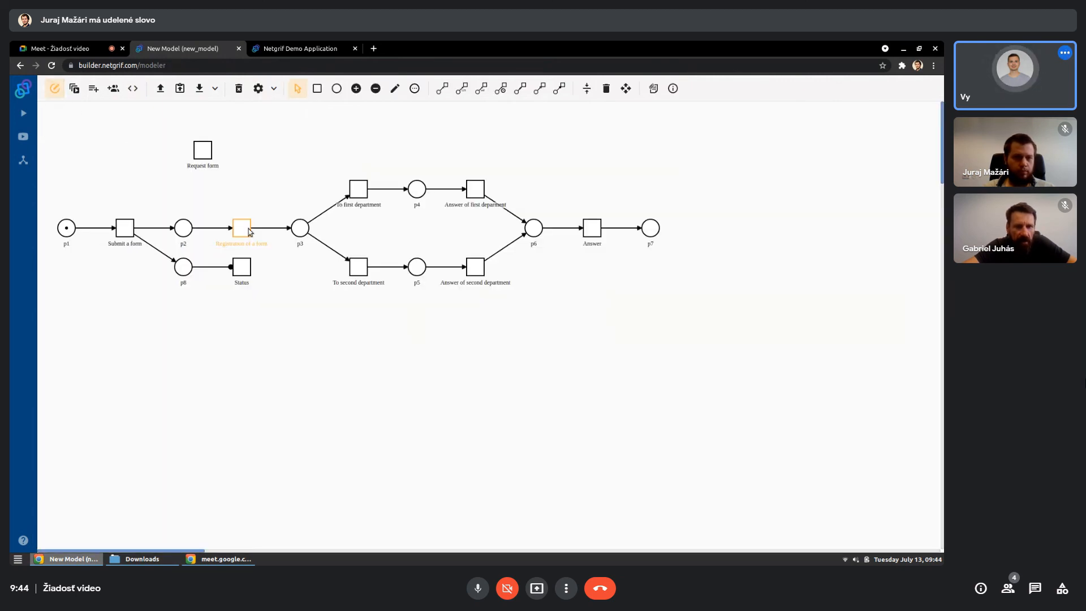
right_click(250, 236)
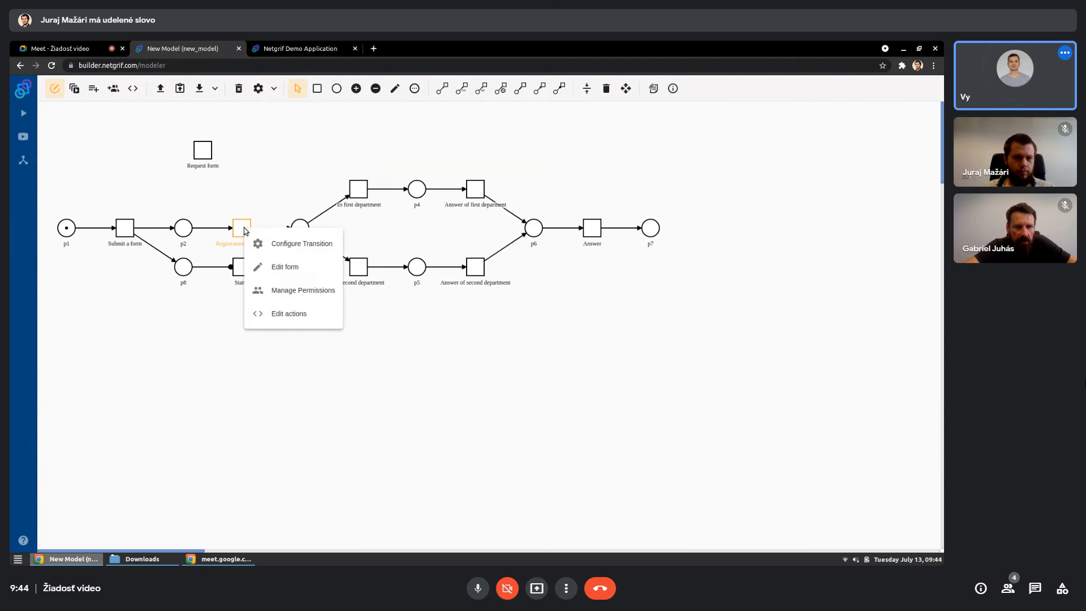
click(259, 315)
click(319, 113)
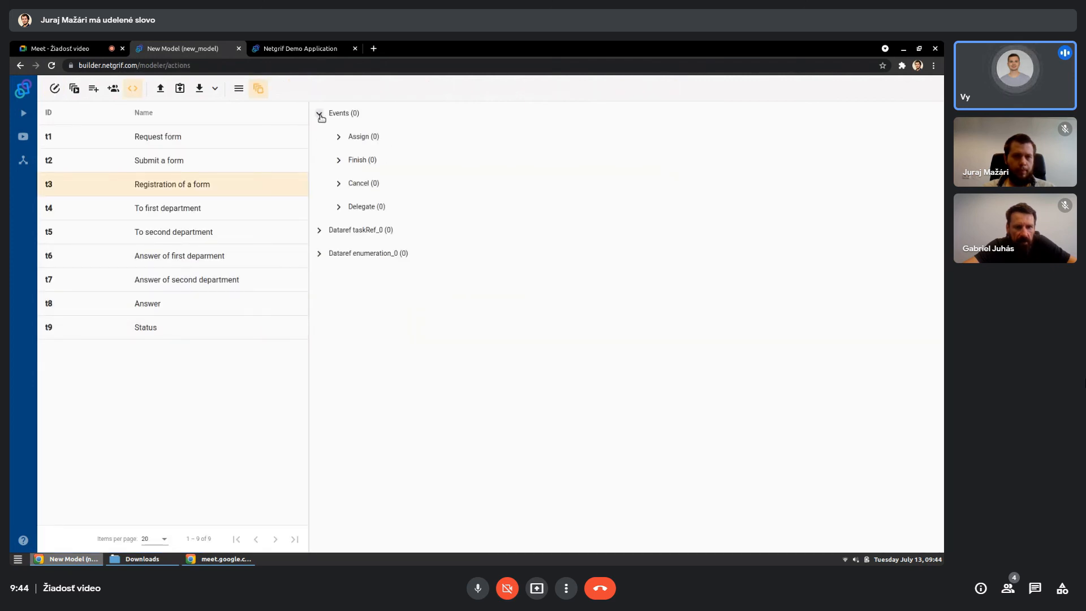
click(339, 160)
click(402, 206)
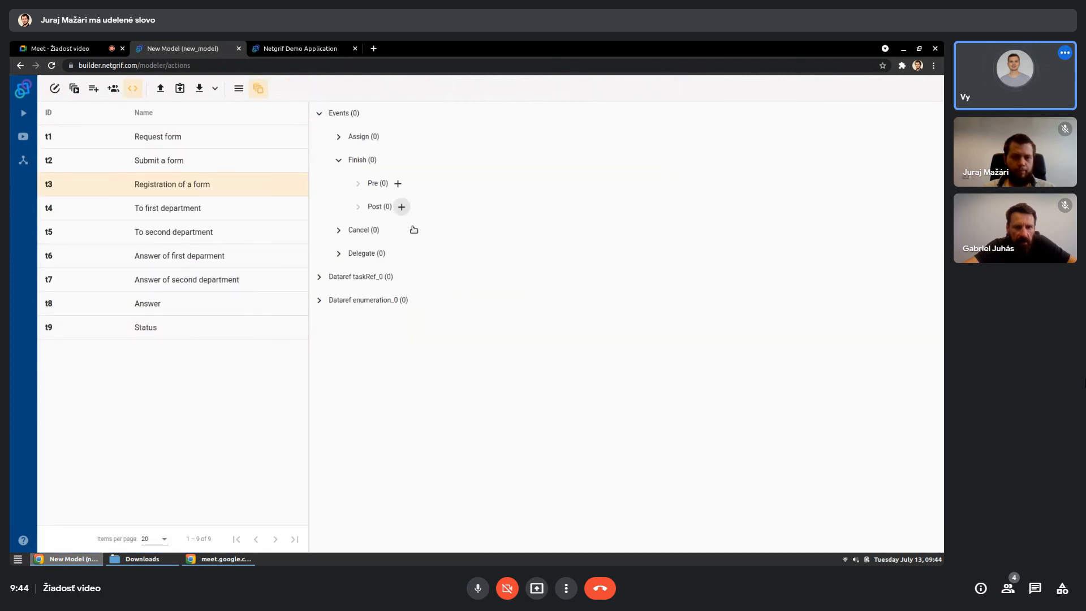
click(447, 249)
key(ctrl+v)
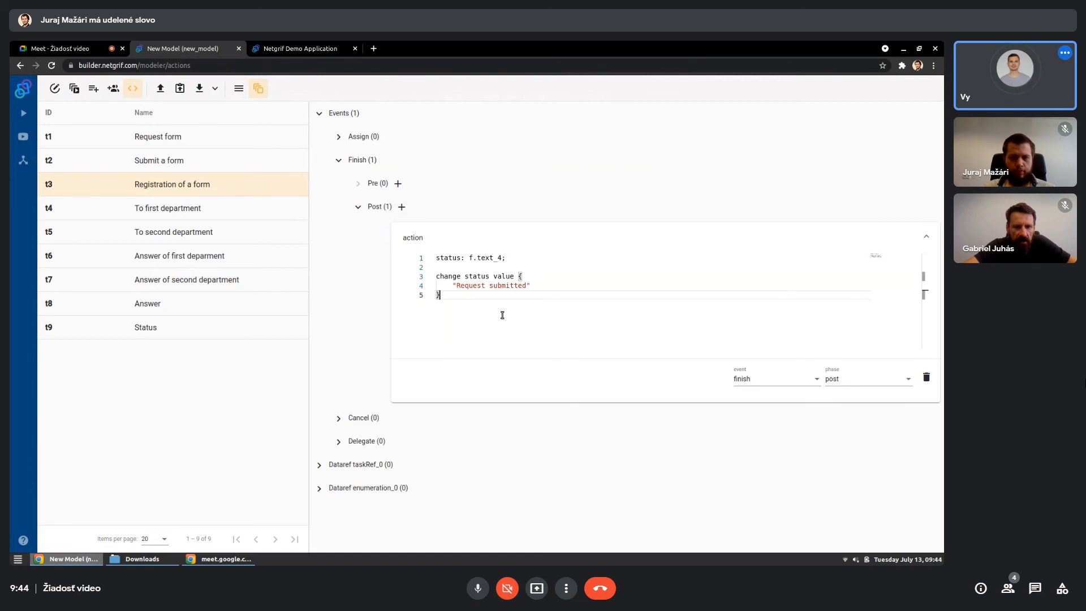
- Change the status text in the registration action to "Request registered" and return to the process model
double_click(507, 286)
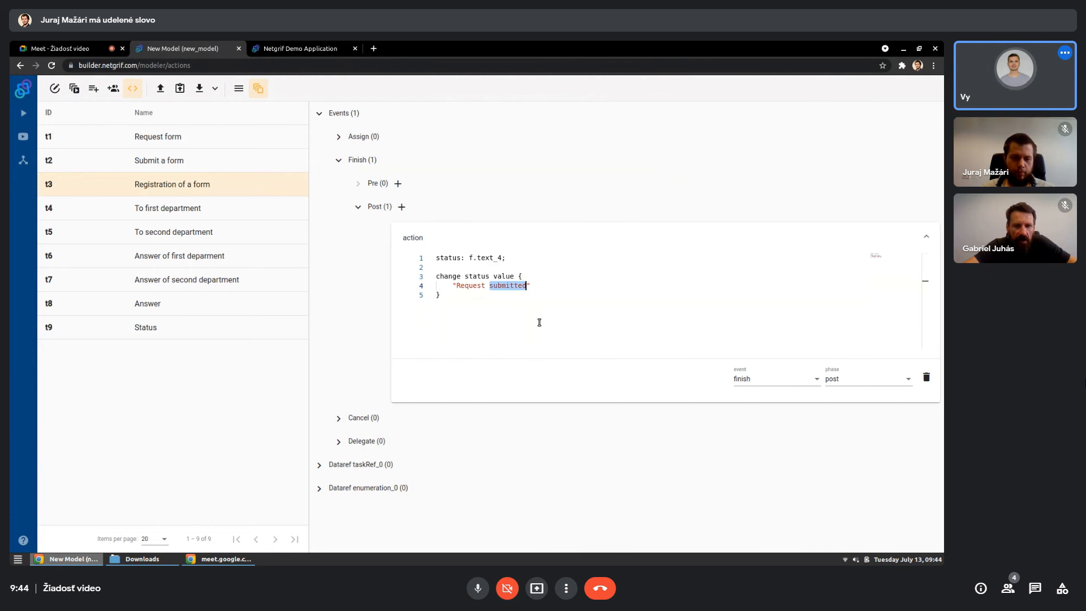
text(regist)
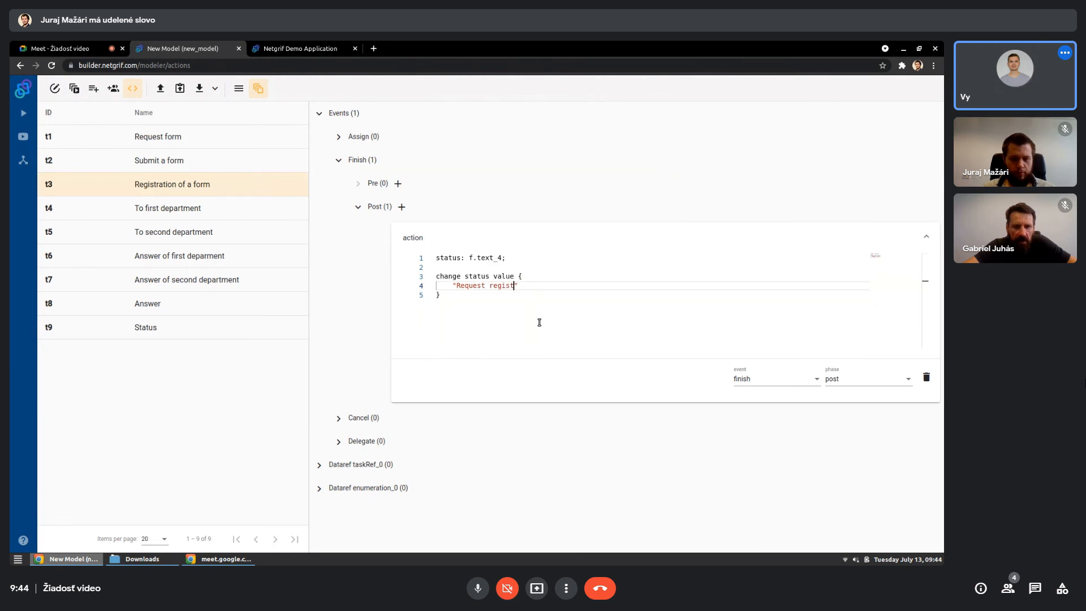
text(ered)
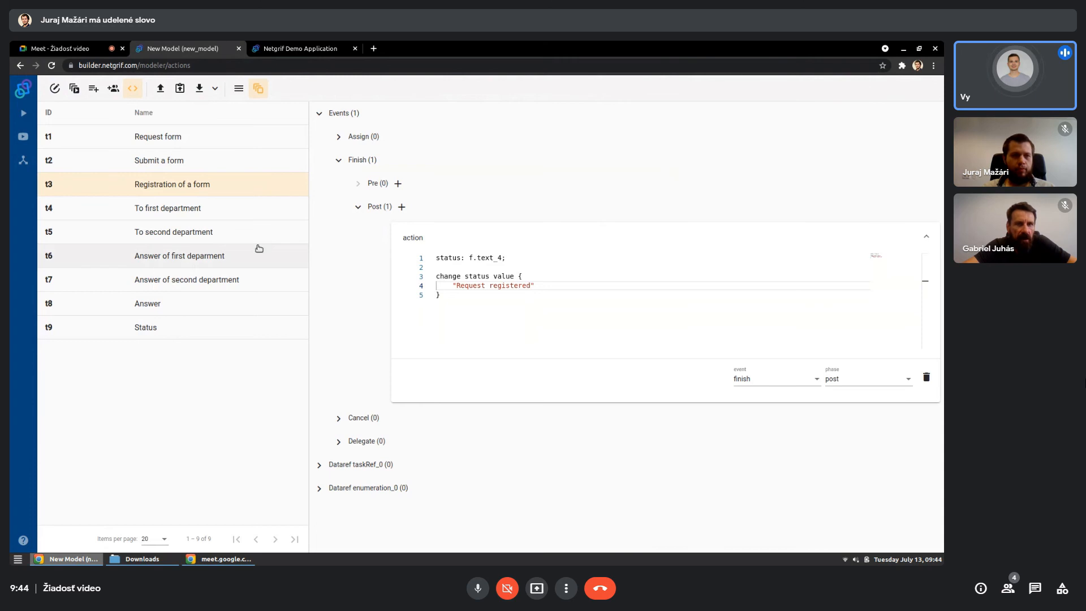
click(61, 91)
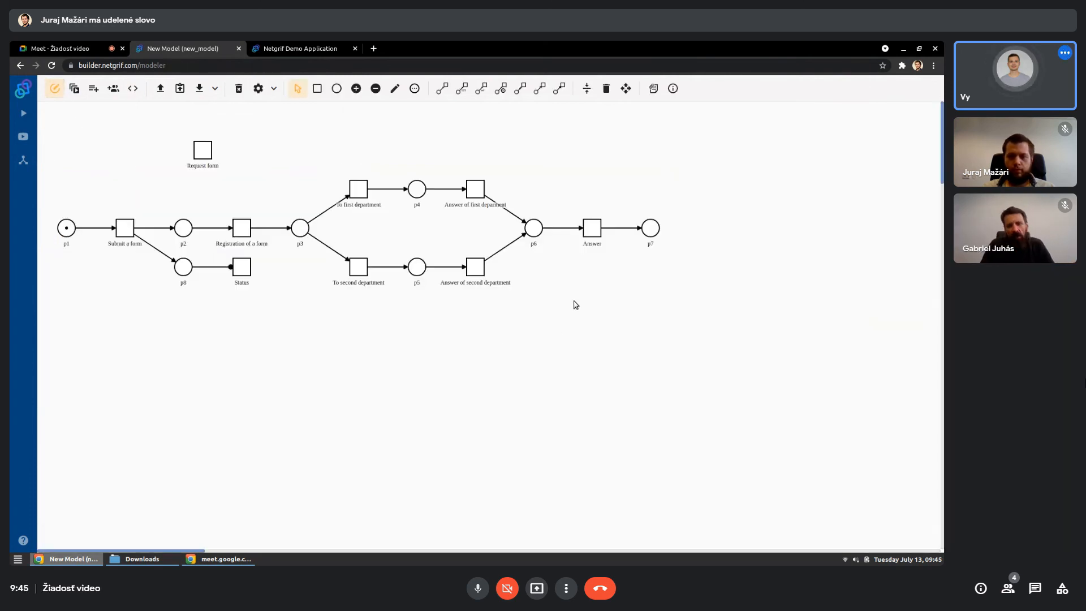
- Add a post-phase Finish action to the "Answer" transition and paste the copied status code into it
click(601, 236)
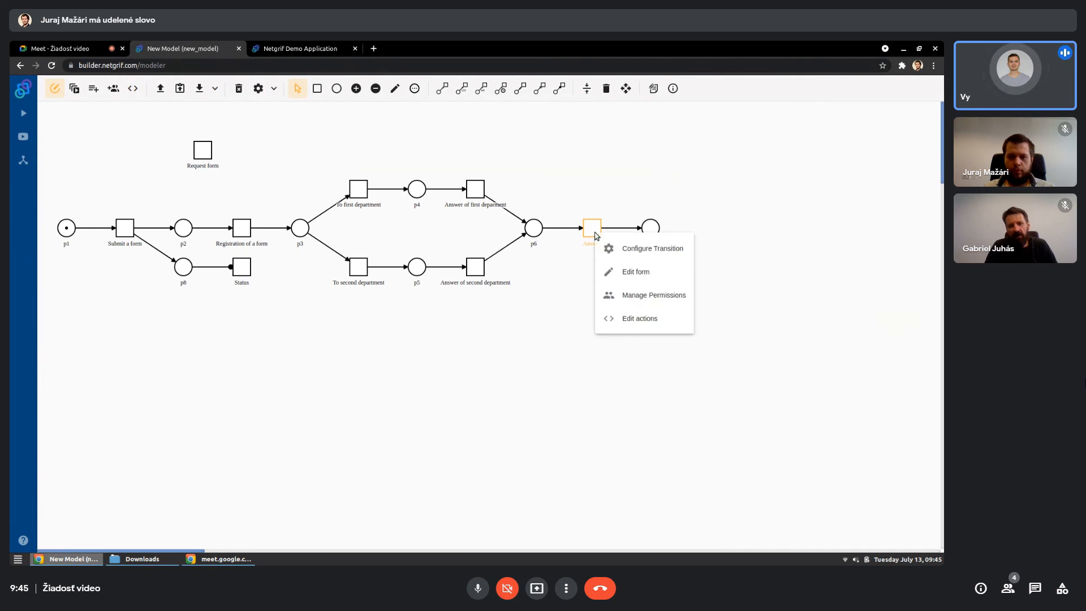
click(611, 320)
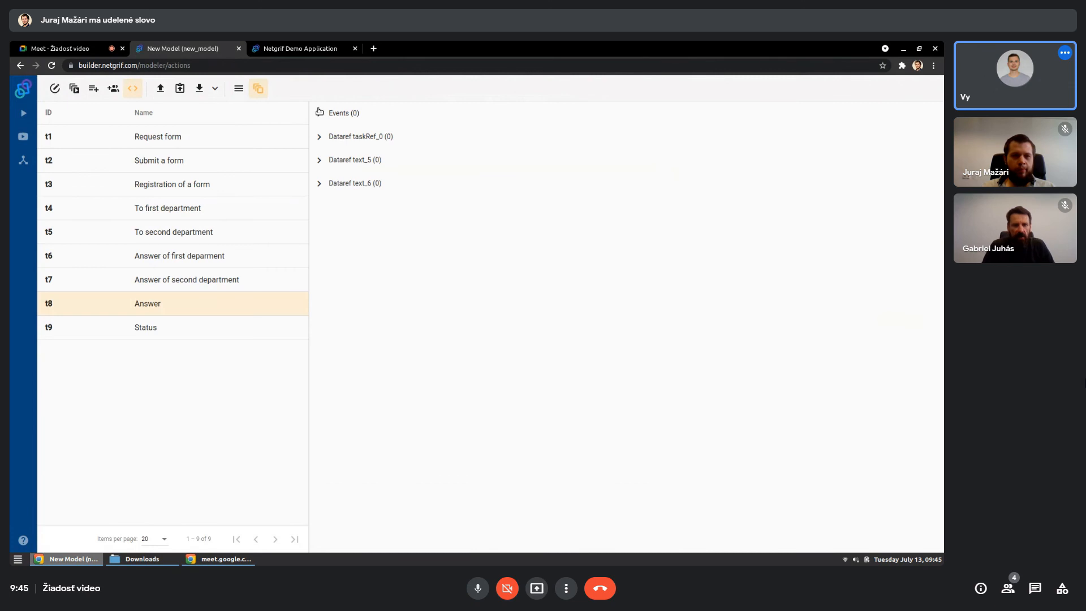
click(320, 113)
click(339, 160)
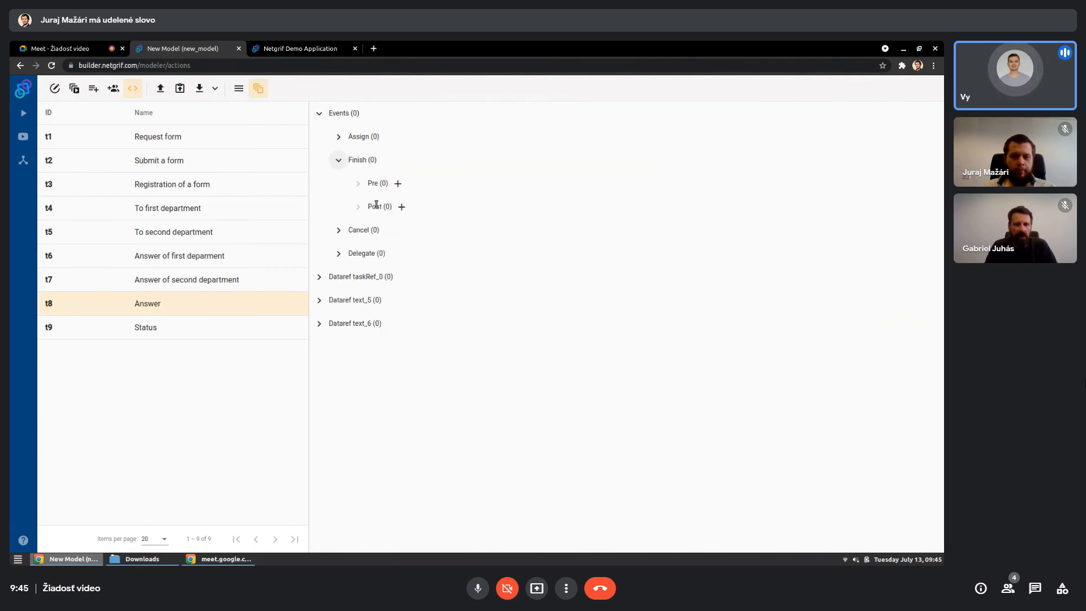
click(401, 207)
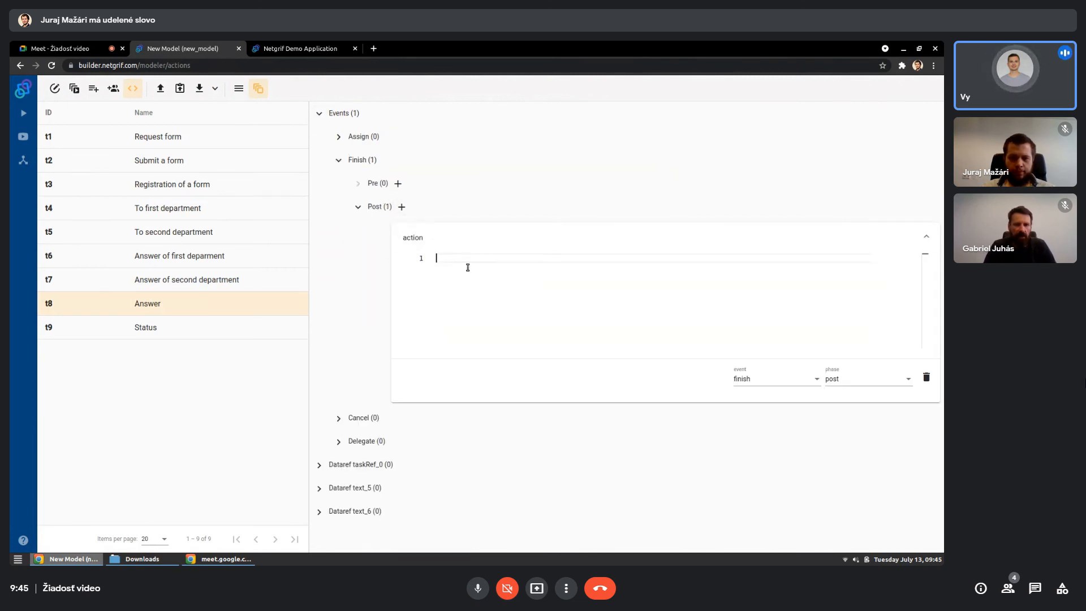
key(ctrl+v)
- Change the status text in the Answer action to "Request answered" and return to the process model
double_click(507, 285)
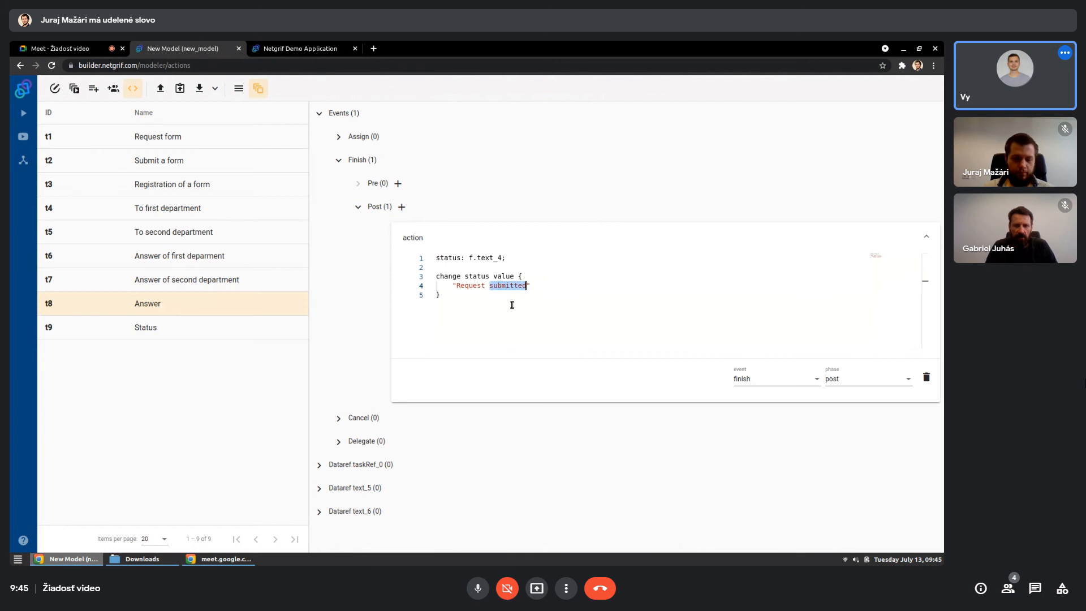
text(answe)
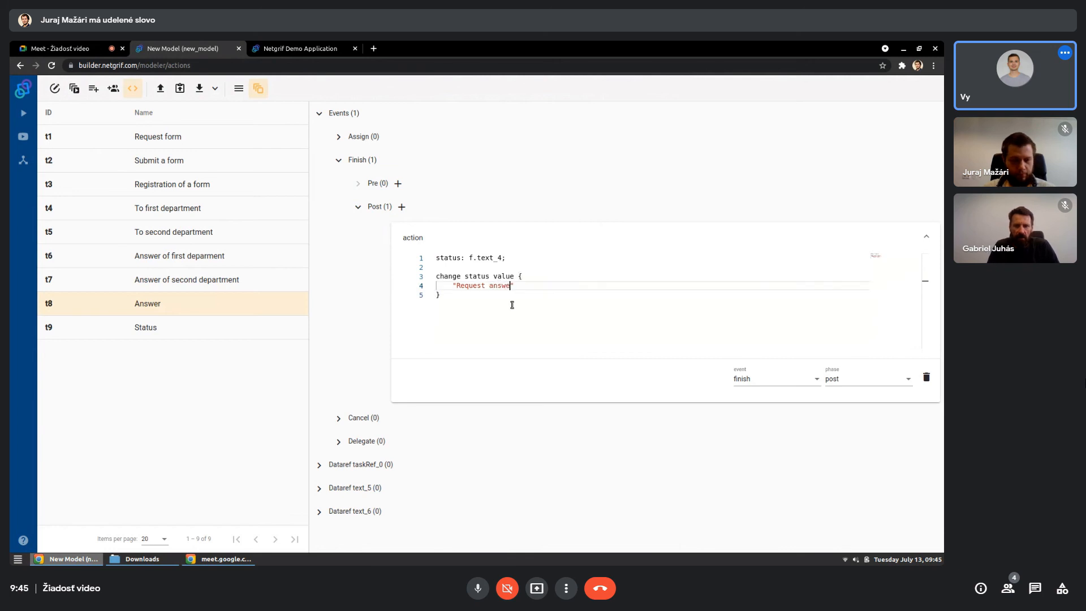
text(red)
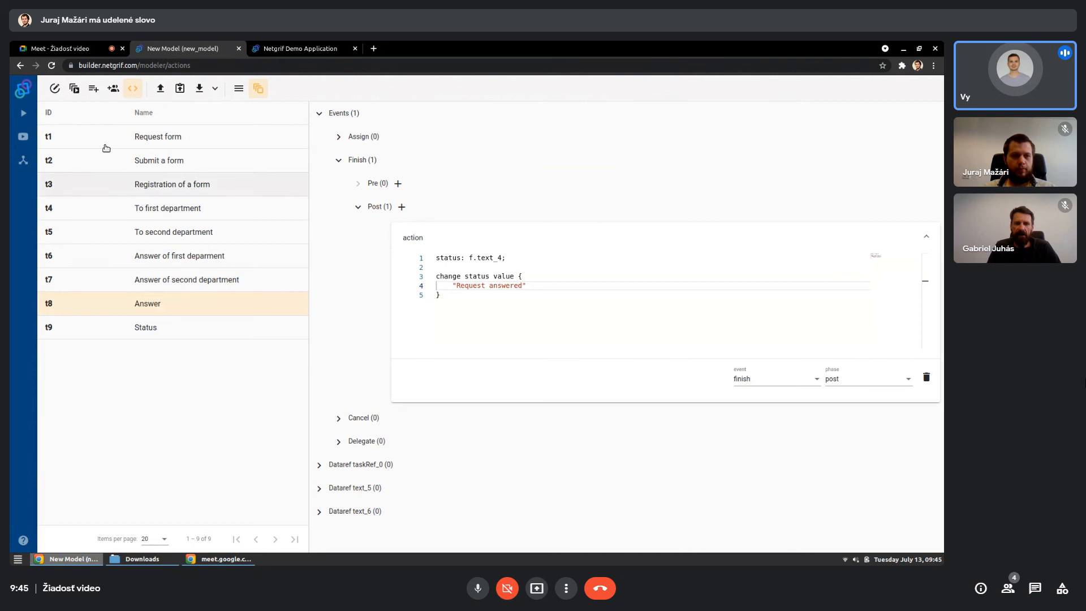
click(55, 92)
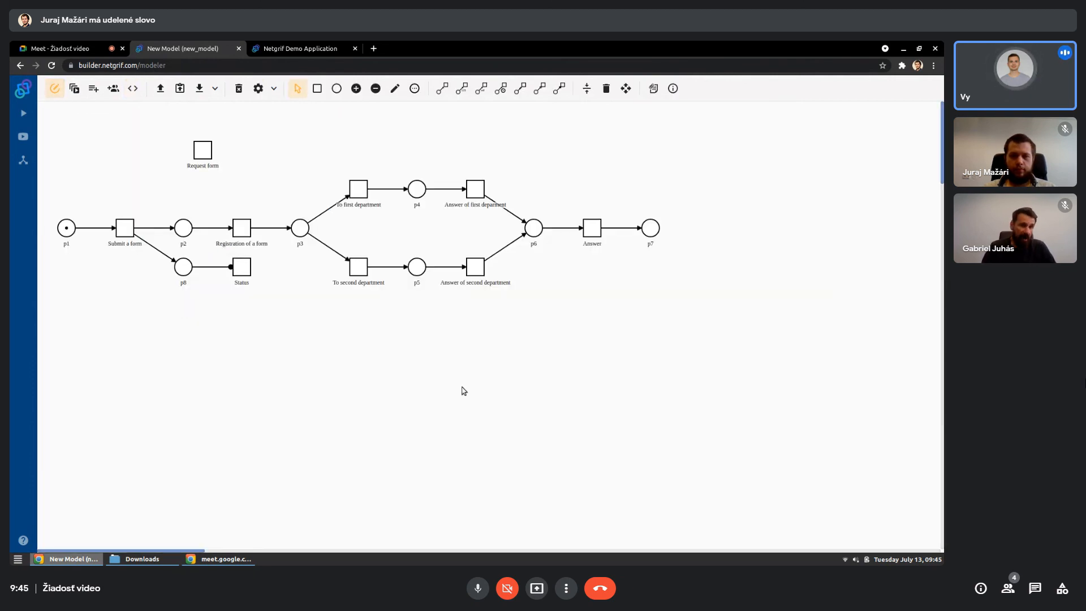
- On the Status transition's form, move the TaskRef down two rows and place the existing "Answer" field above it at full width, two rows high
right_click(245, 274)
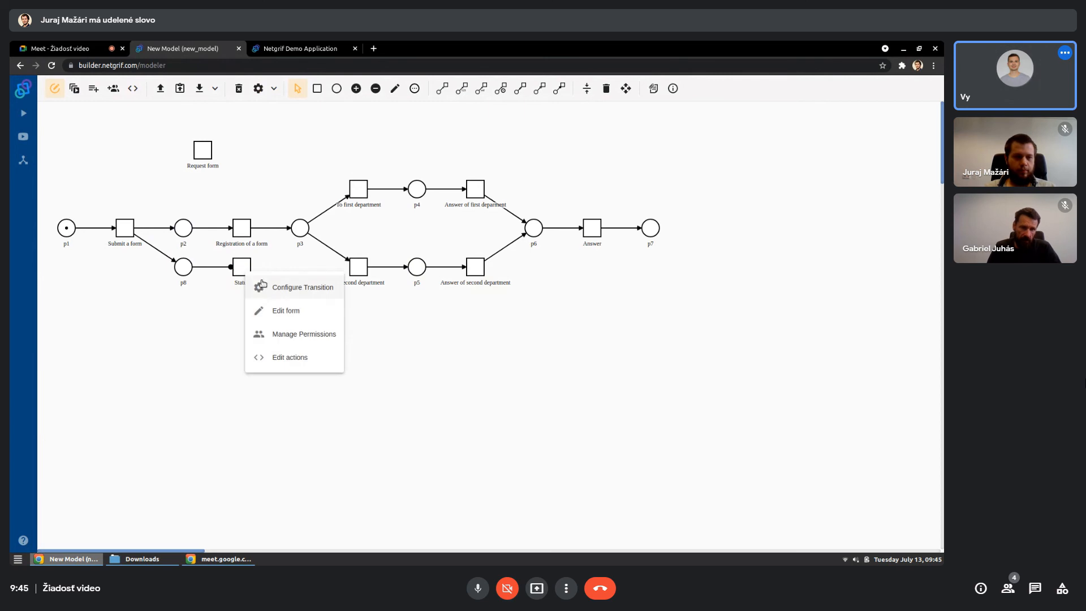
click(273, 312)
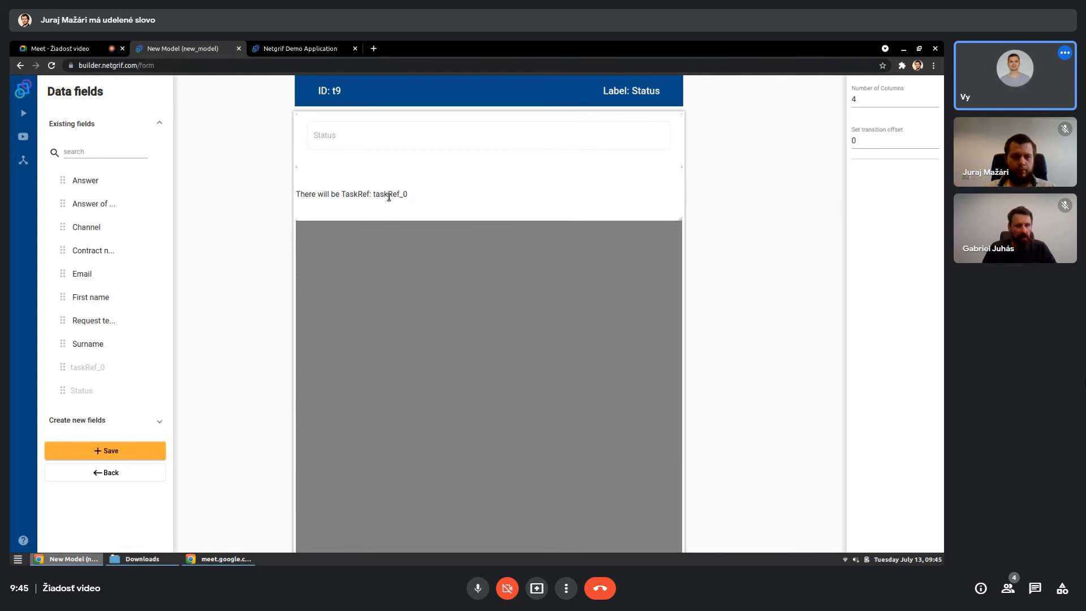
drag(390, 196, 387, 300)
drag(133, 183, 677, 271)
- Set the "Answer" field's behavior on the Status form to Hidden and save the form
click(499, 229)
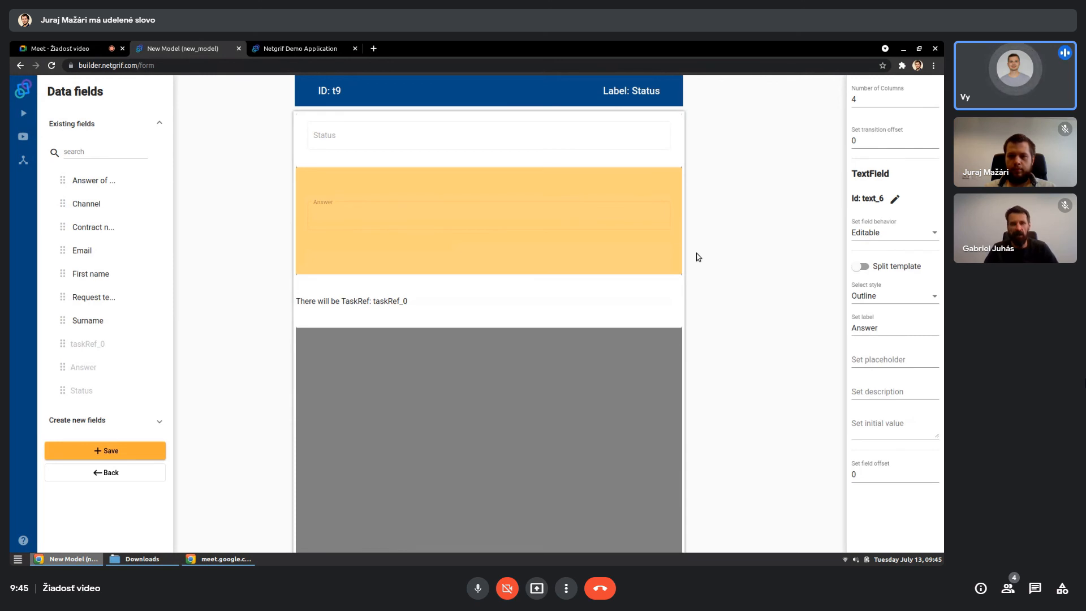
click(879, 234)
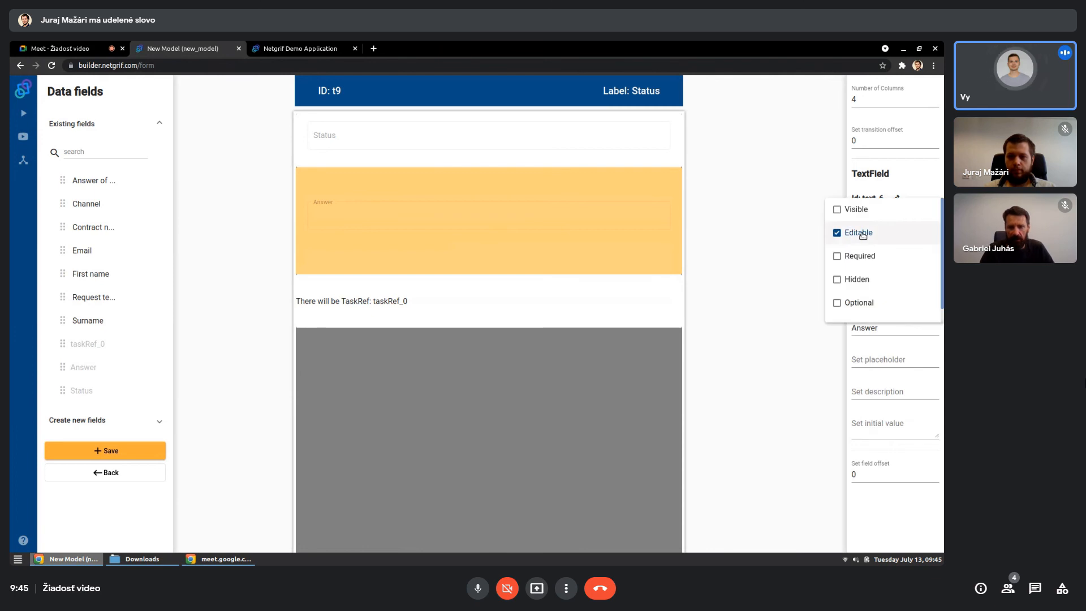
click(847, 280)
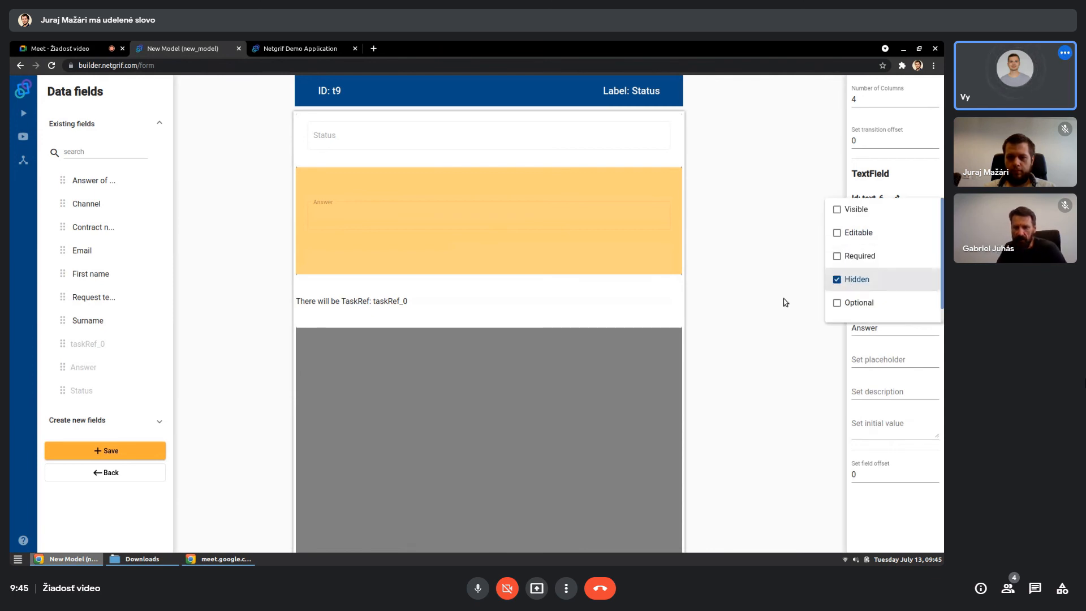
click(715, 394)
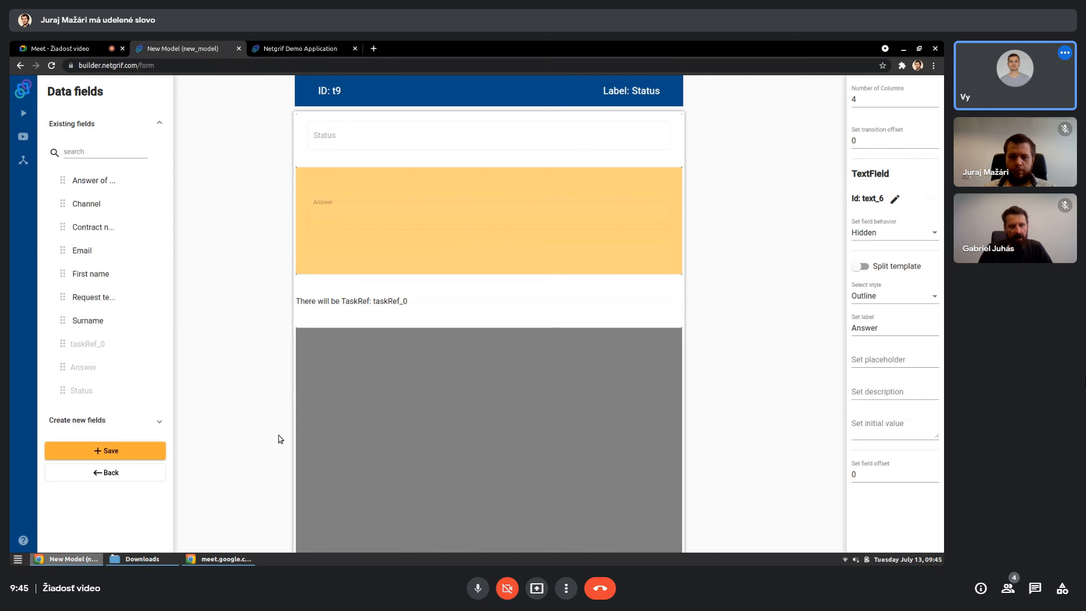
click(127, 453)
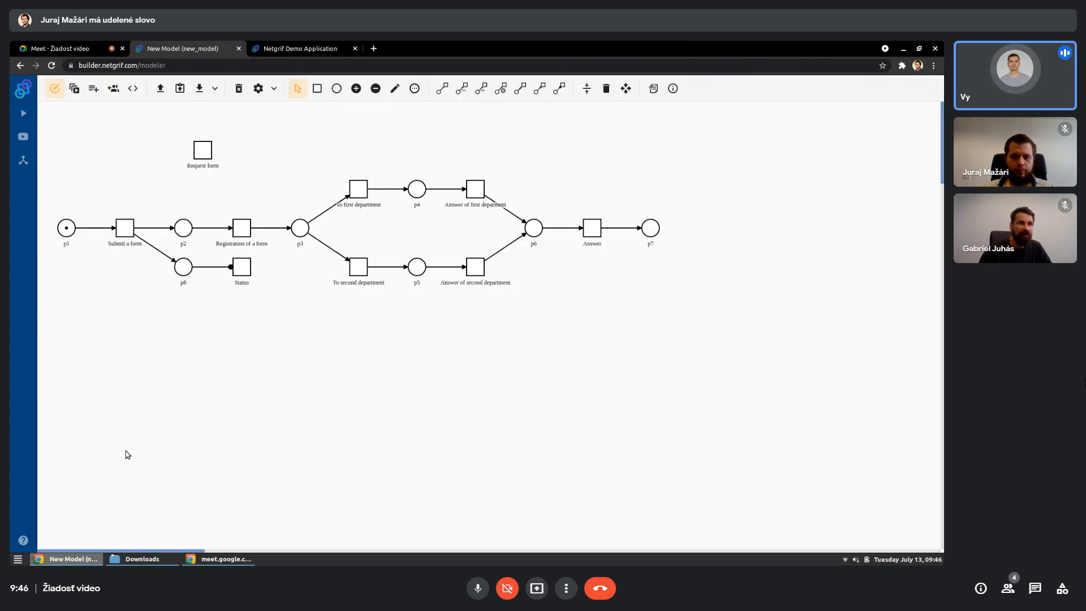
- Open the existing post-phase Finish action of the "Answer" transition for editing
right_click(591, 230)
click(611, 315)
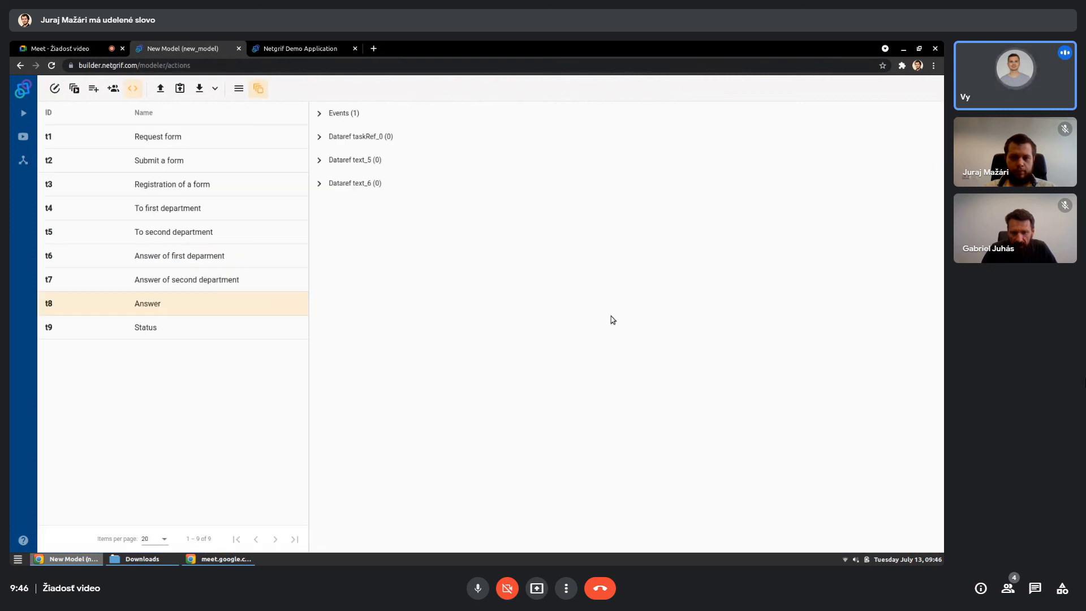
click(319, 114)
click(338, 160)
click(358, 206)
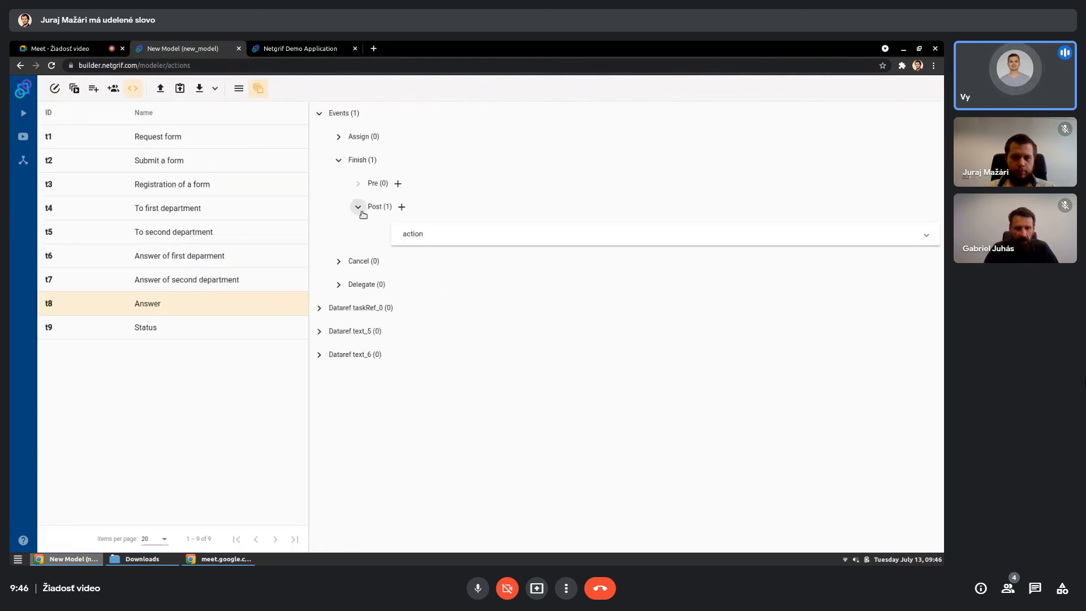
click(412, 238)
click(468, 313)
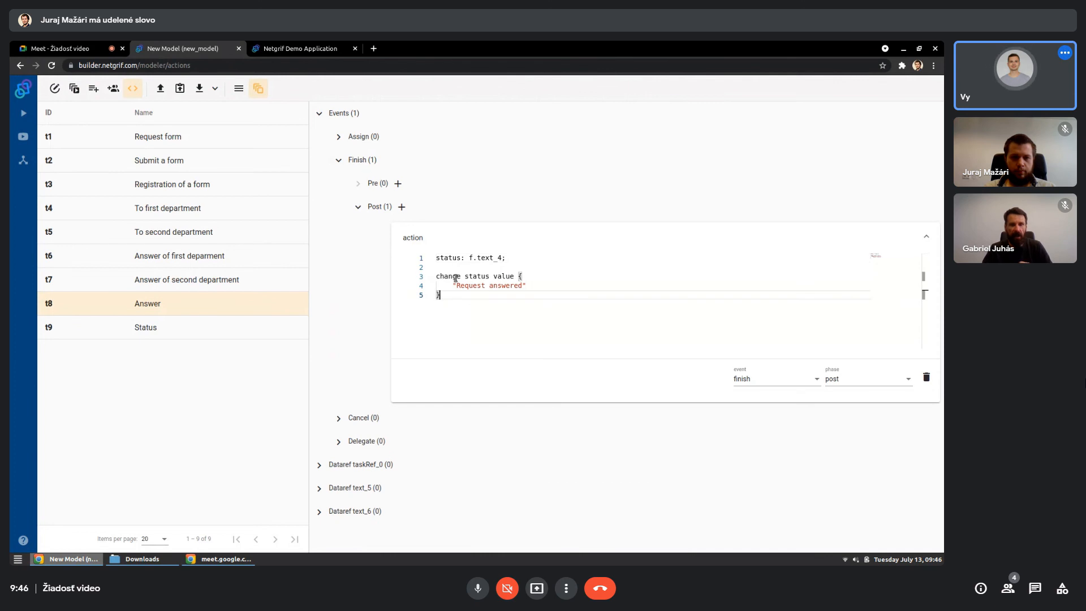
- Add the declaration "answer: f.text_6," as a new first line above the status declaration in the action code
click(439, 259)
key(Return)
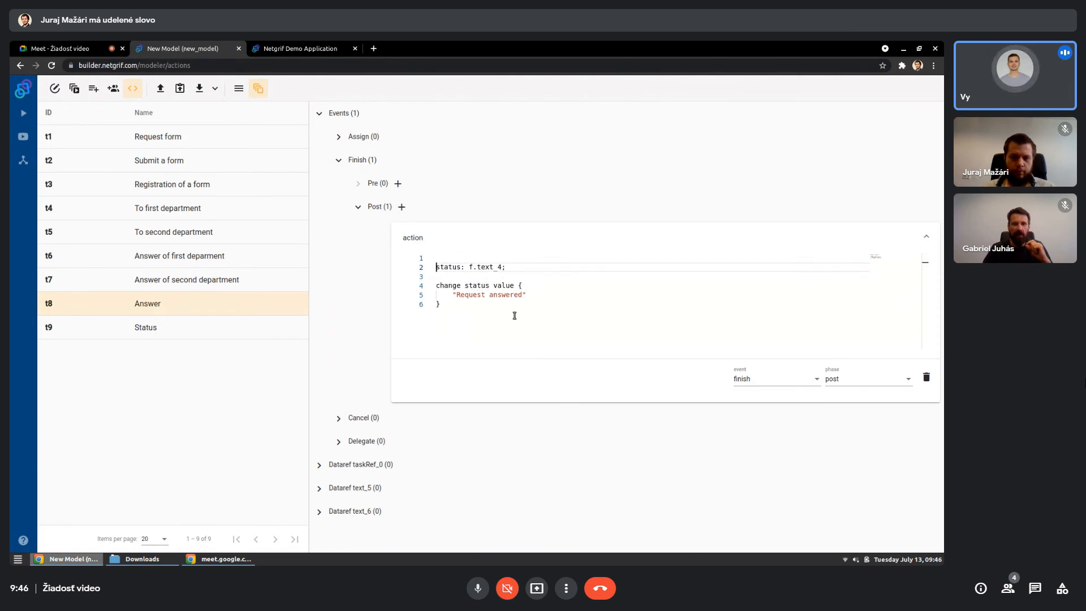
key(Up)
text(answe)
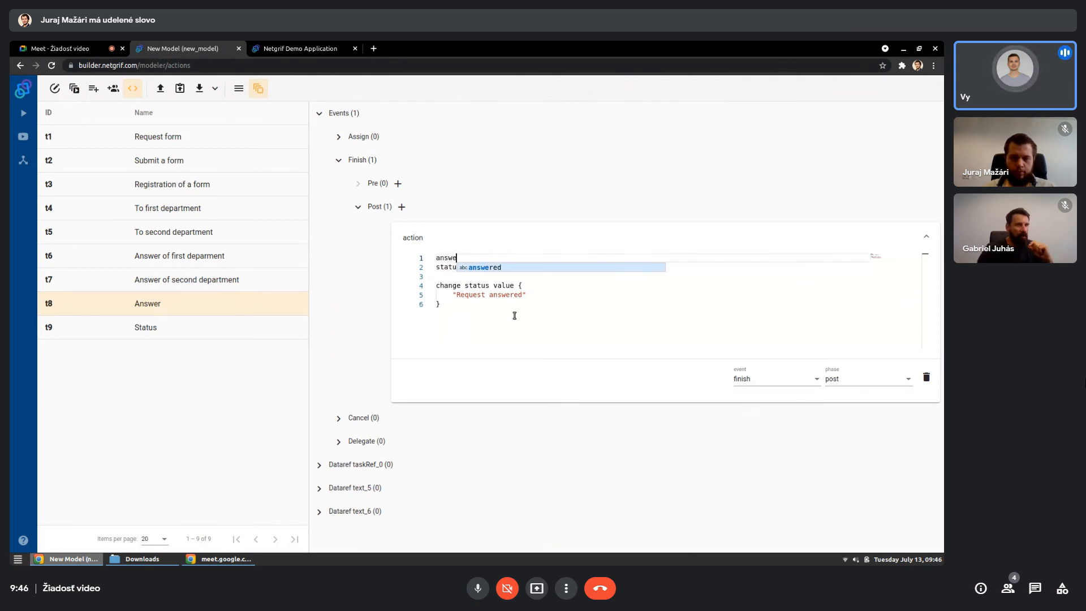
text(r: f)
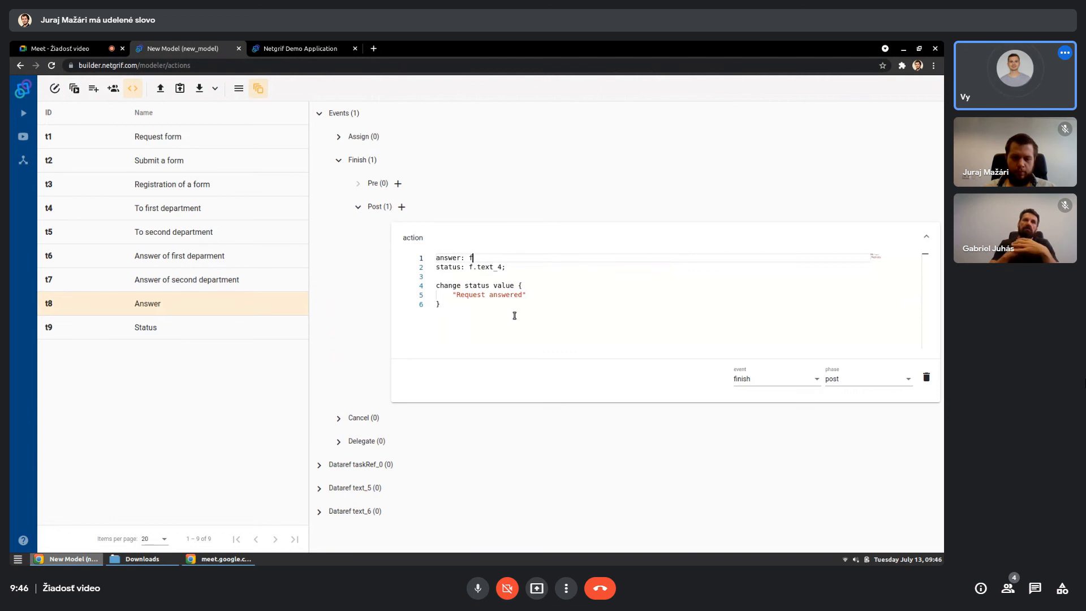
text(.)
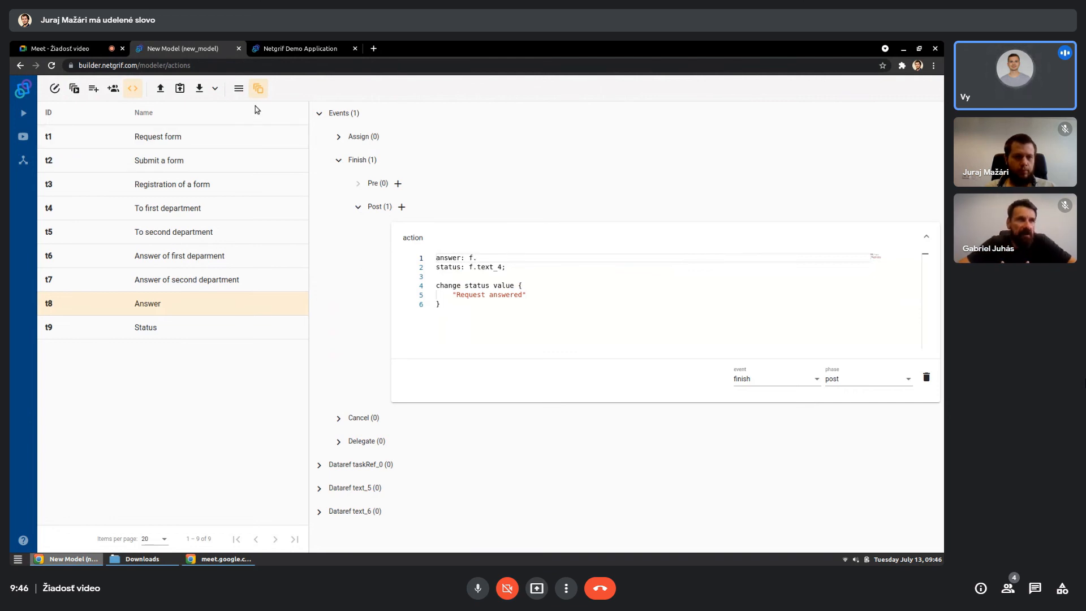
click(238, 88)
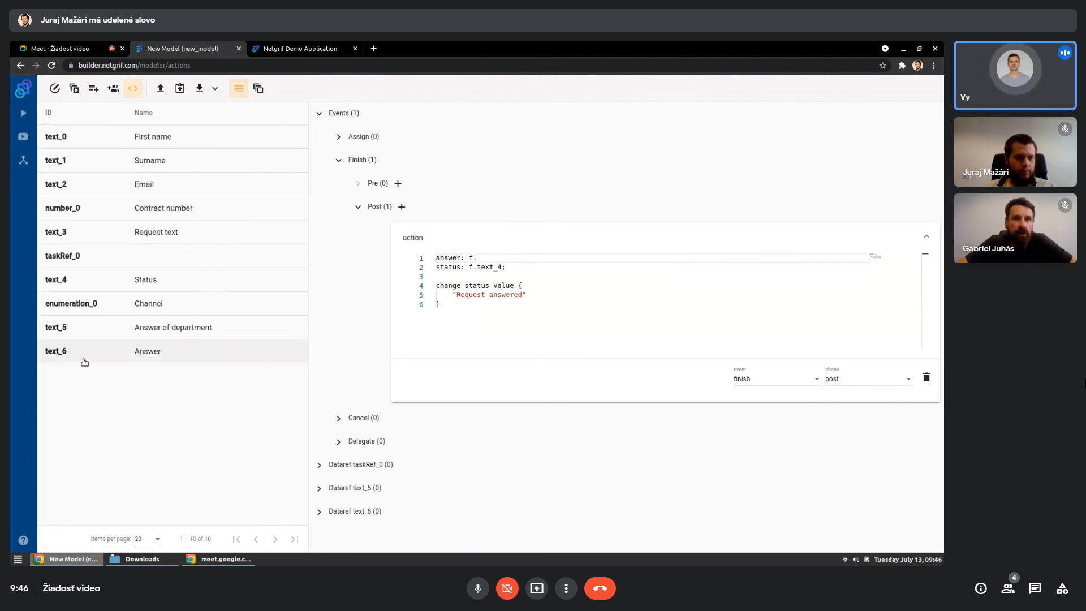
click(496, 258)
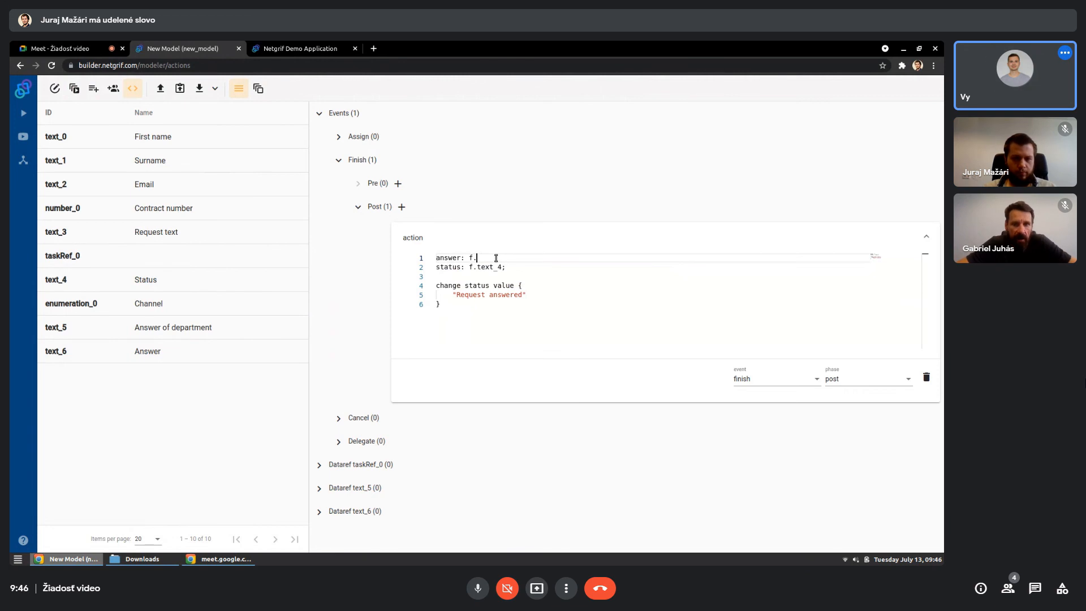
text(text_6,)
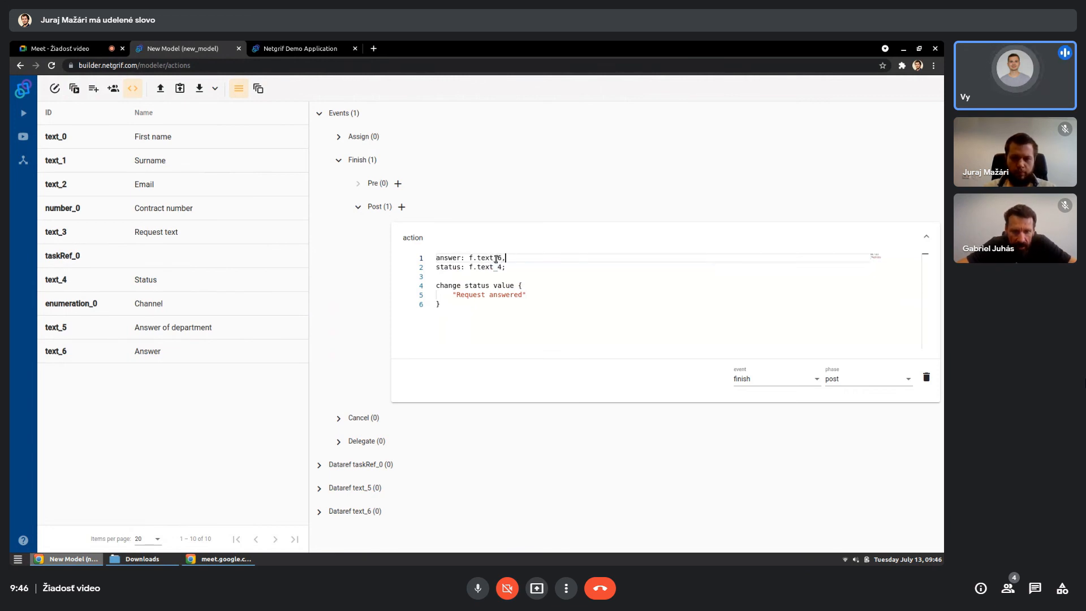
- Declare the Status transition as "status_task: t.t9," on a new line below the answer declaration
key(Return)
text(st)
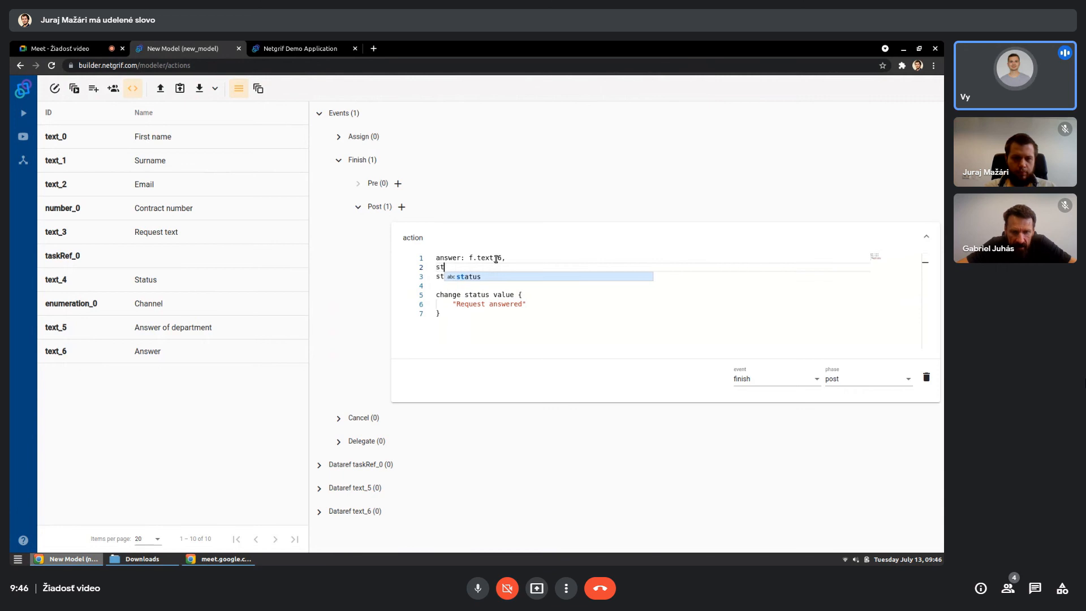
text(atus_ta)
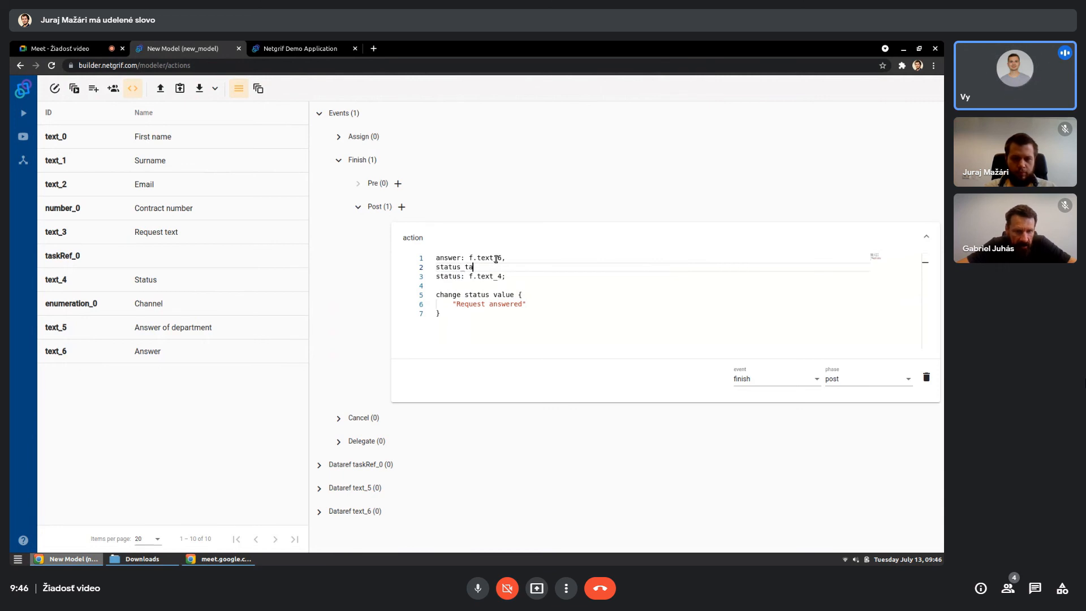
text(sk:)
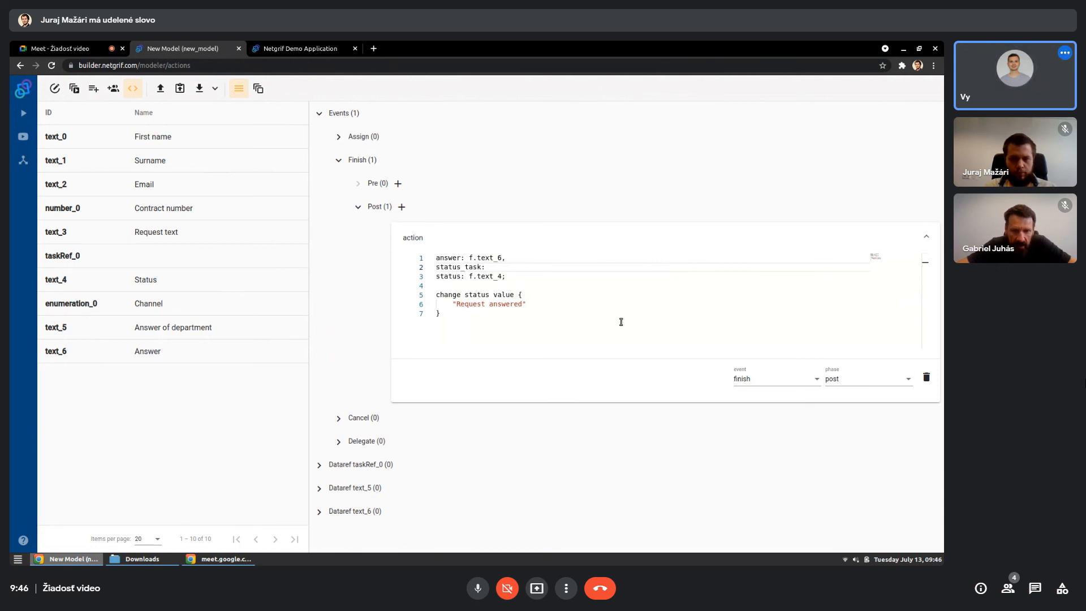
text( t.)
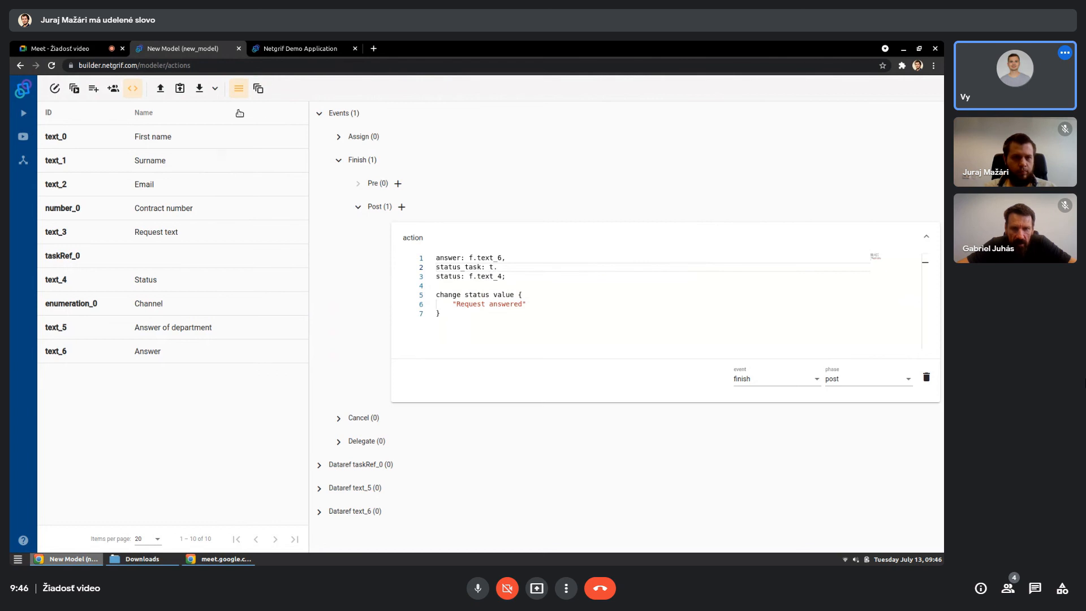
click(258, 89)
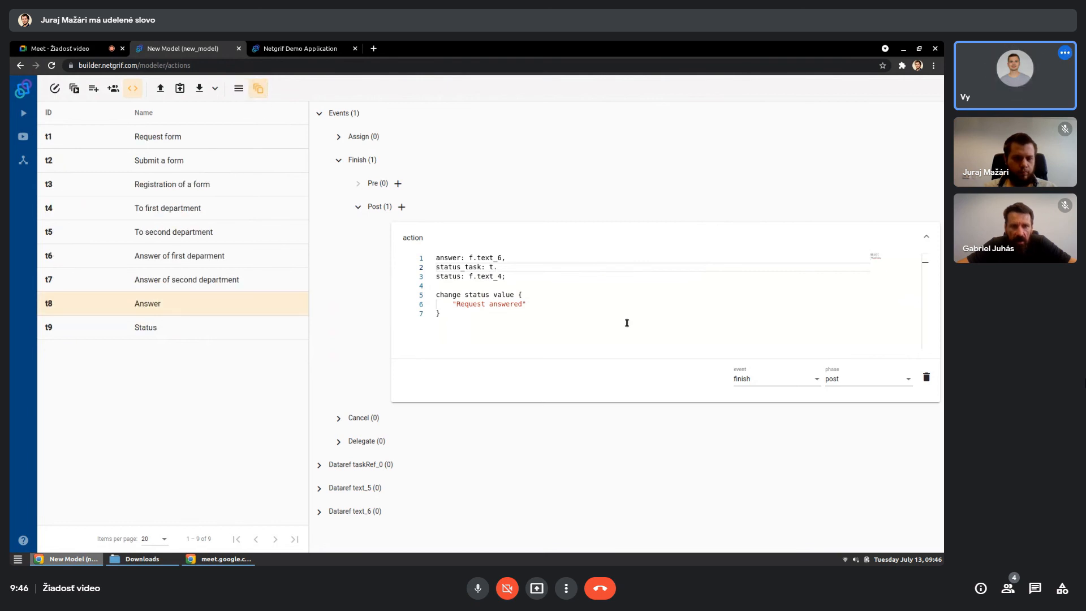
text(t)
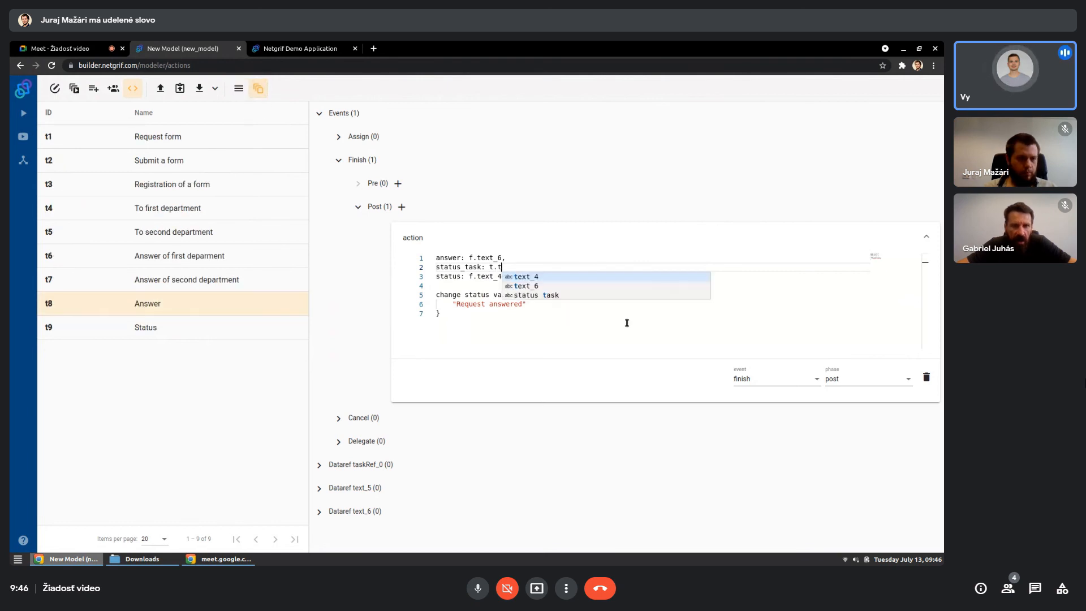
text(9)
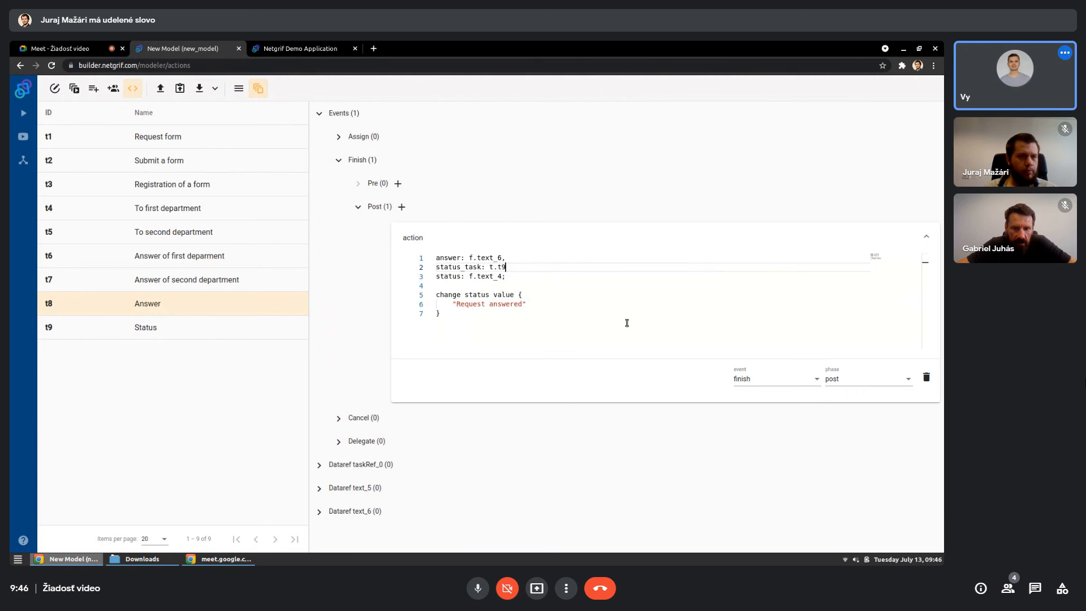
text(,)
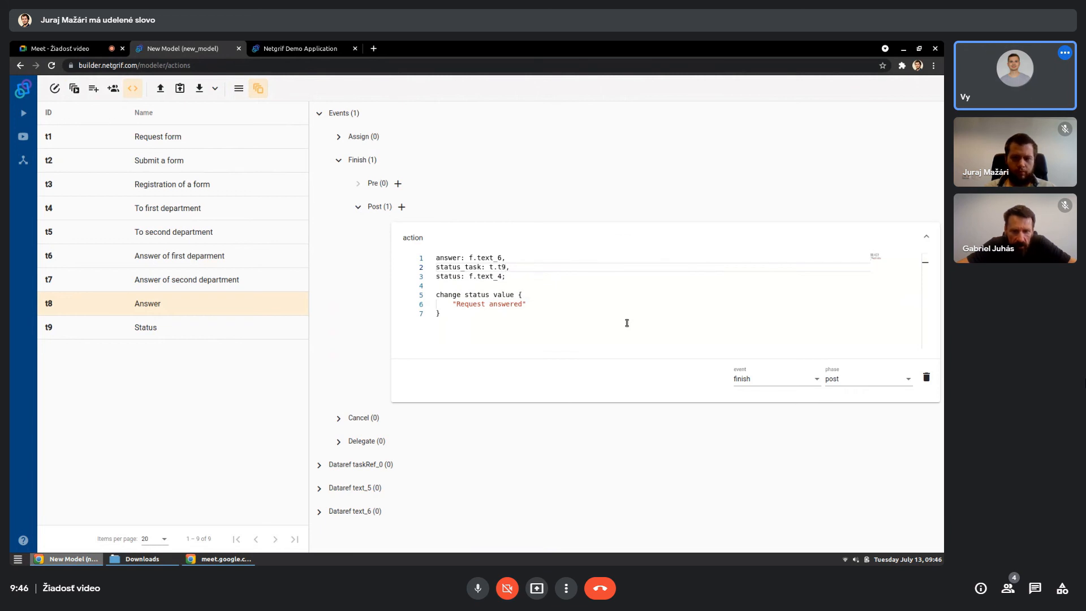
- Append "make answer,visible on status_task when { true }" after the status change block and return to the process model
key(Down)
key(Down)
key(Down)
key(Down)
key(Down)
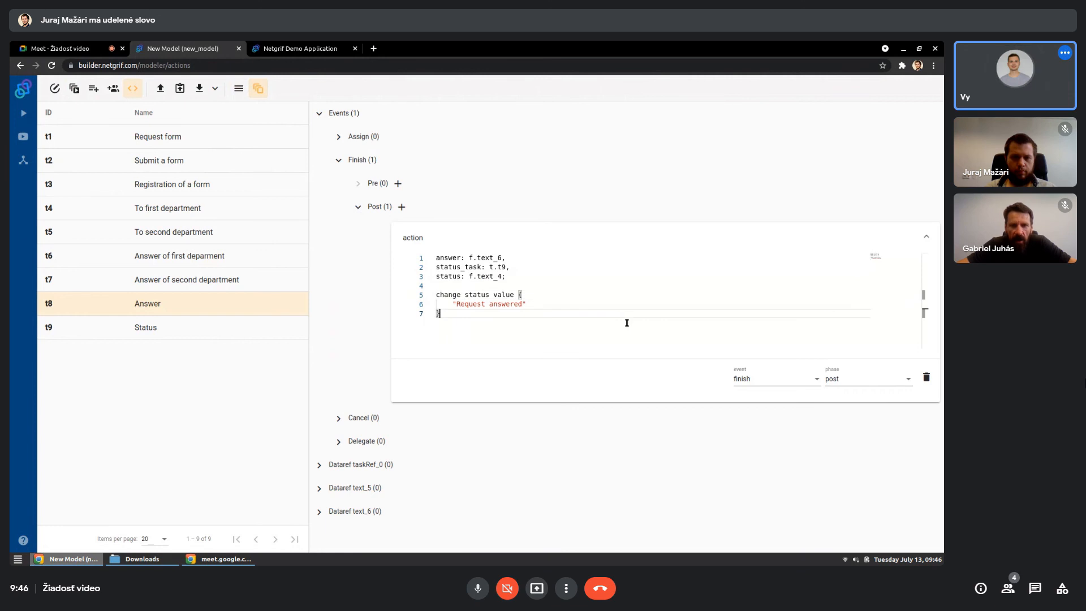
key(Return)
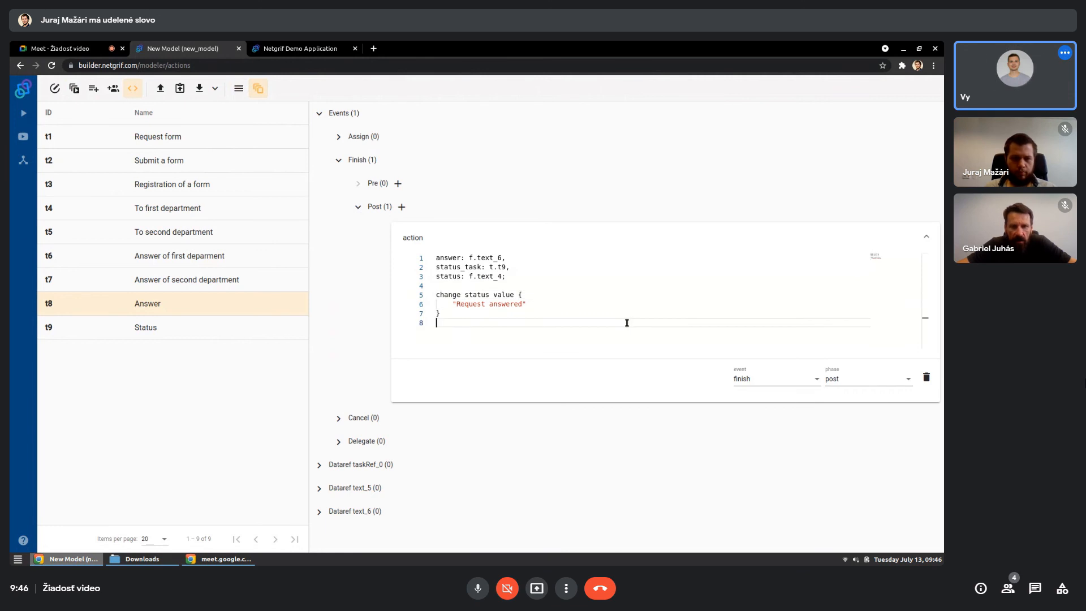
text(make)
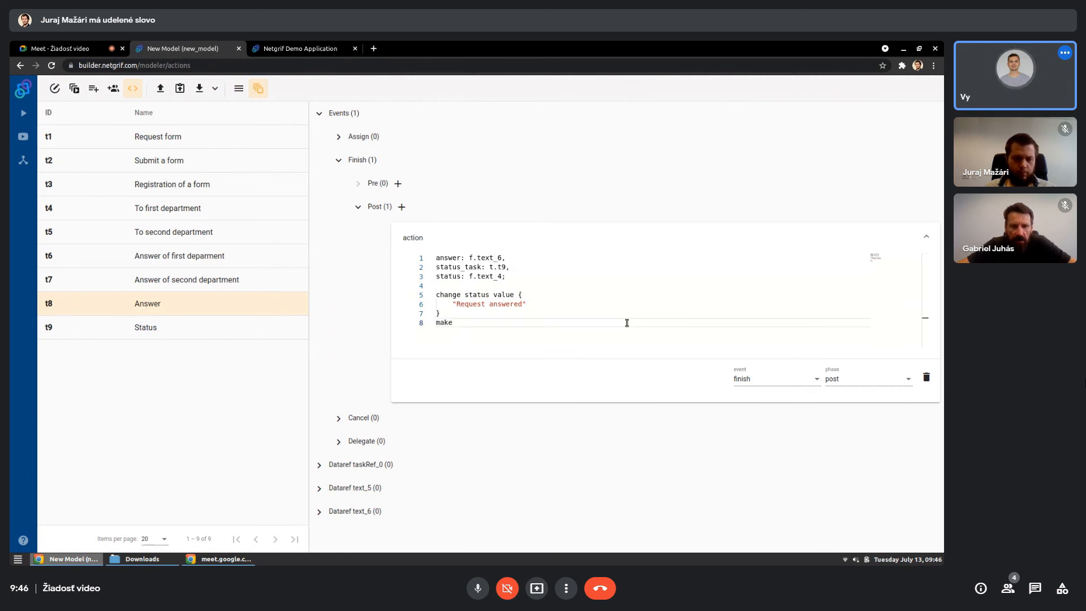
text( answer,)
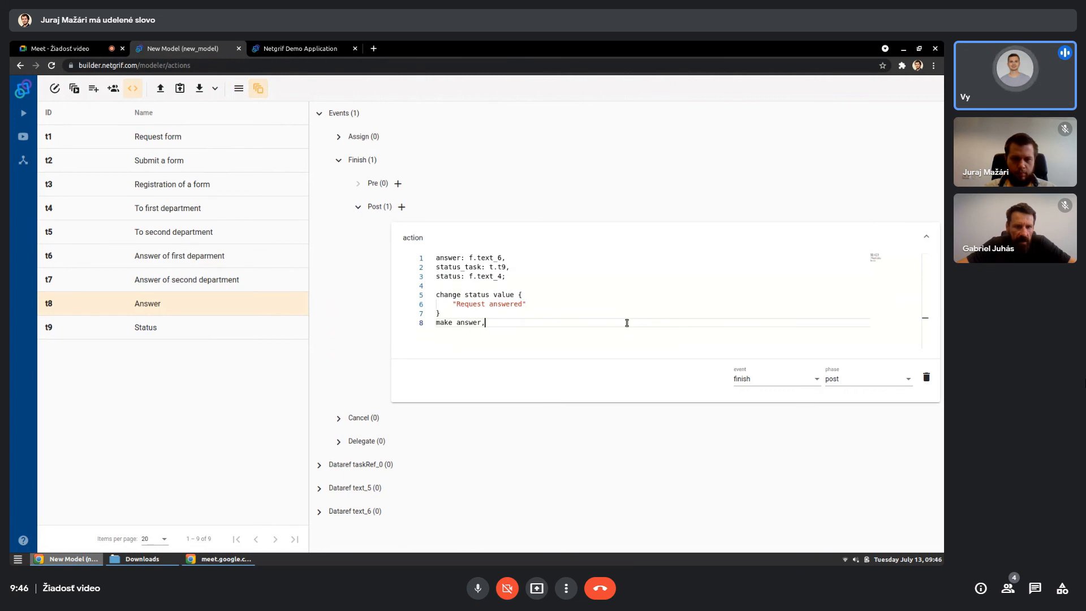
text(visible)
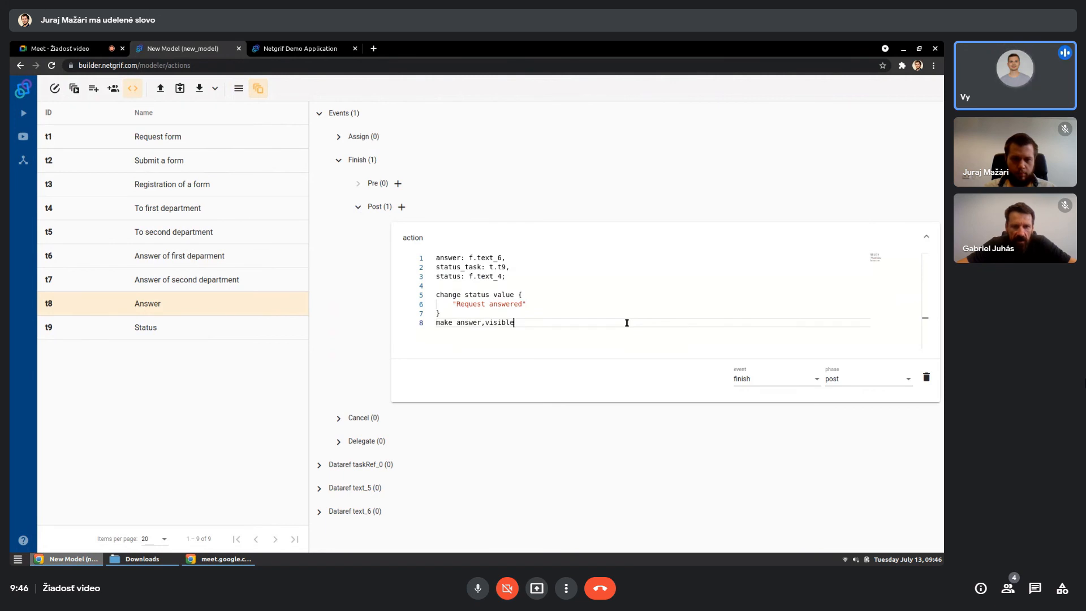
text( on stat)
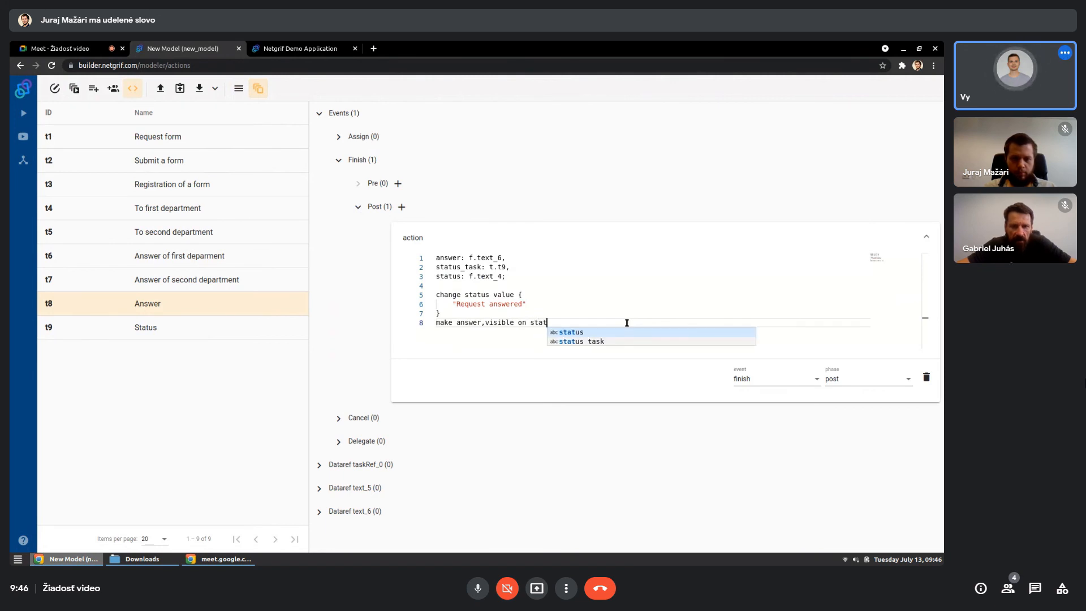
key(Return)
text(wh)
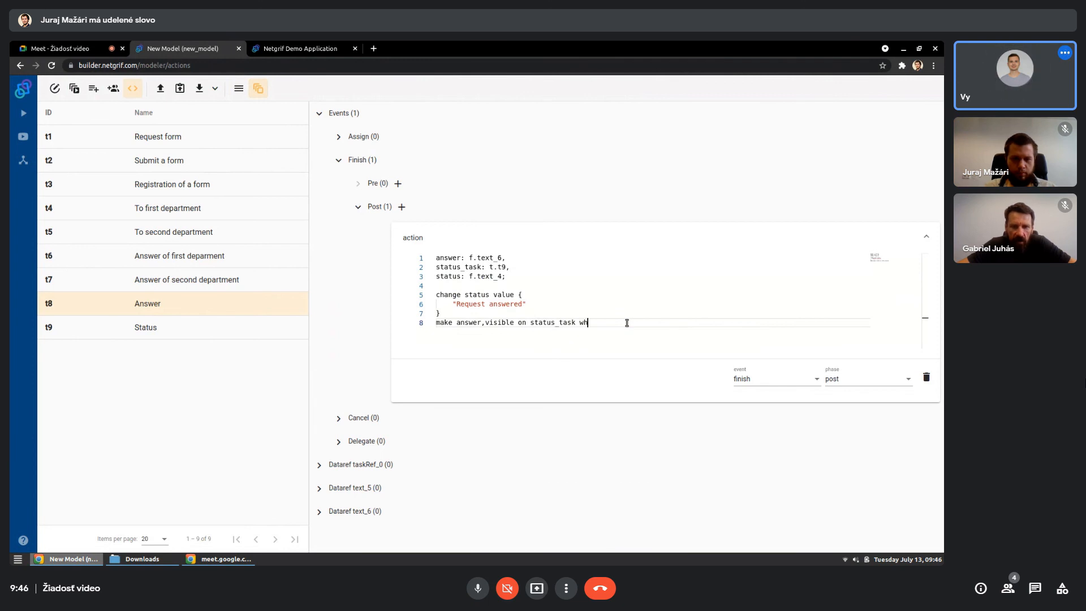
text(en { true)
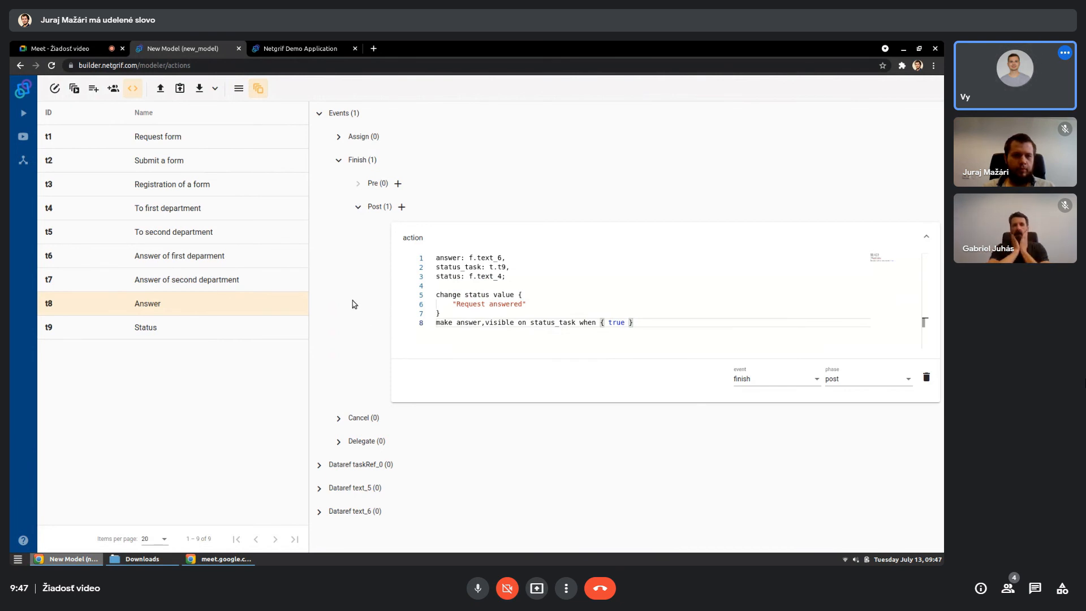
click(55, 89)
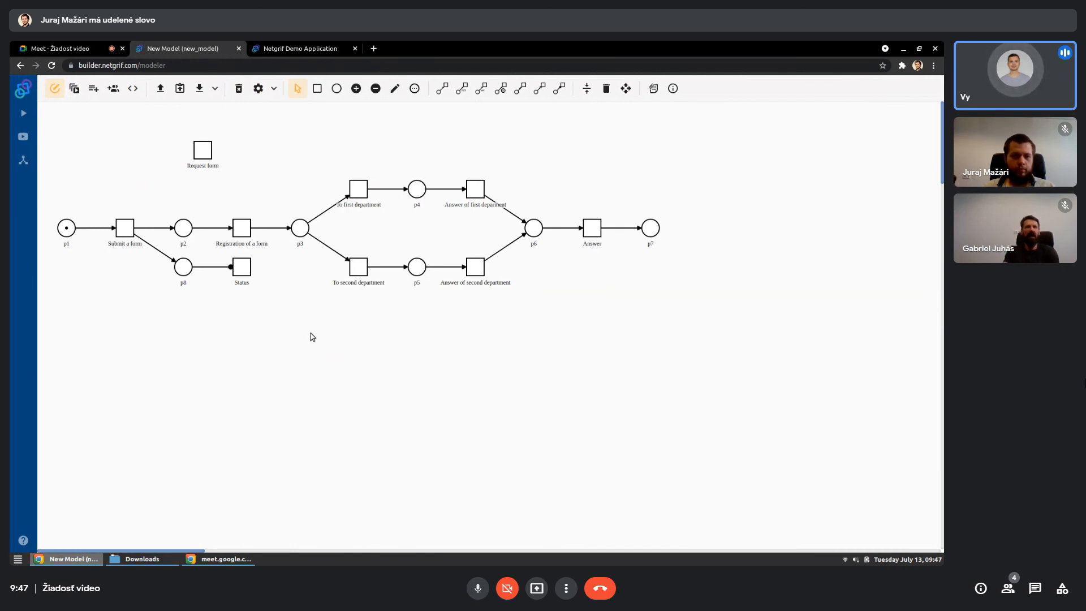
- Add a validation with the expression "inrange 1000,2999" to the Contract number data field
click(94, 89)
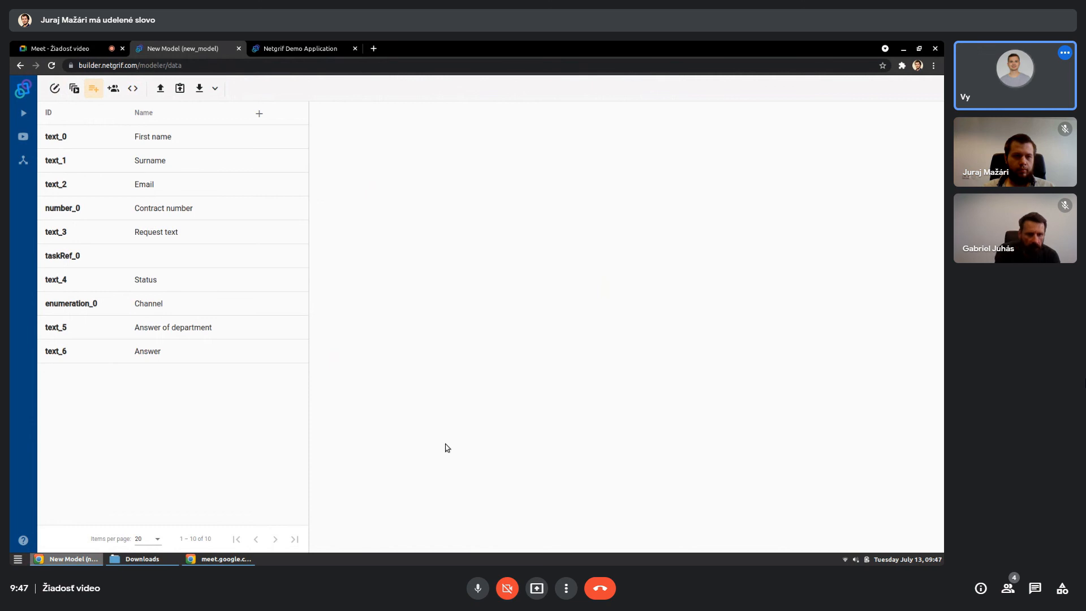
click(164, 208)
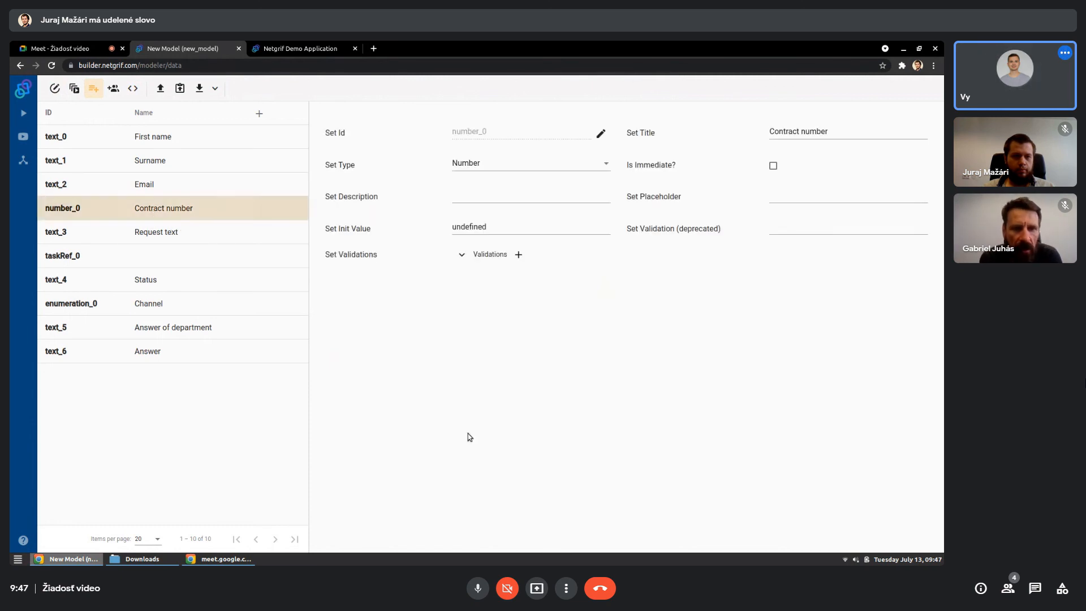
click(518, 255)
click(530, 293)
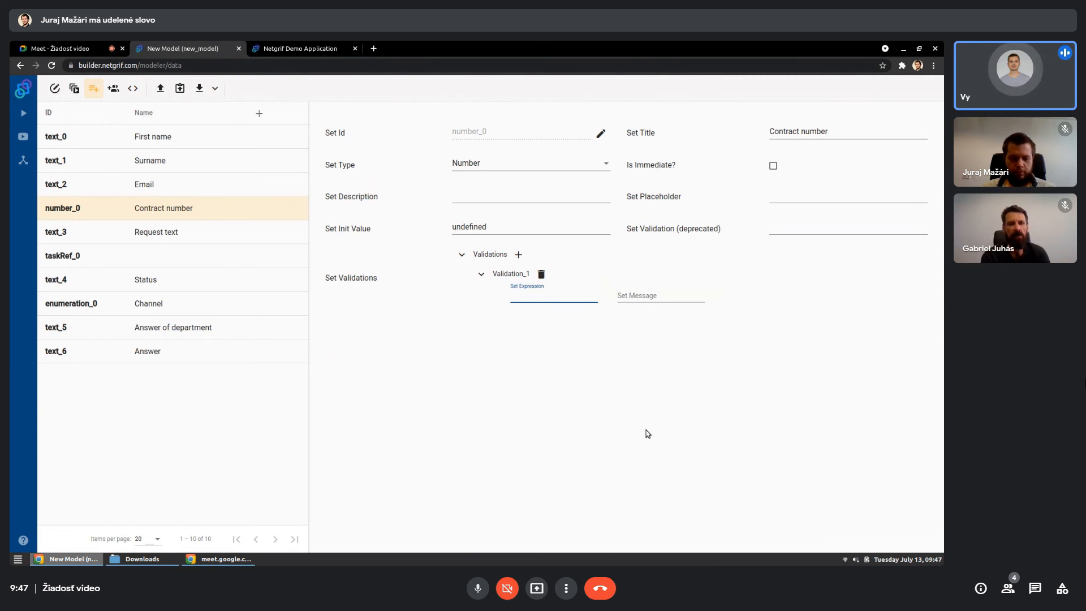
text(inrange 1000)
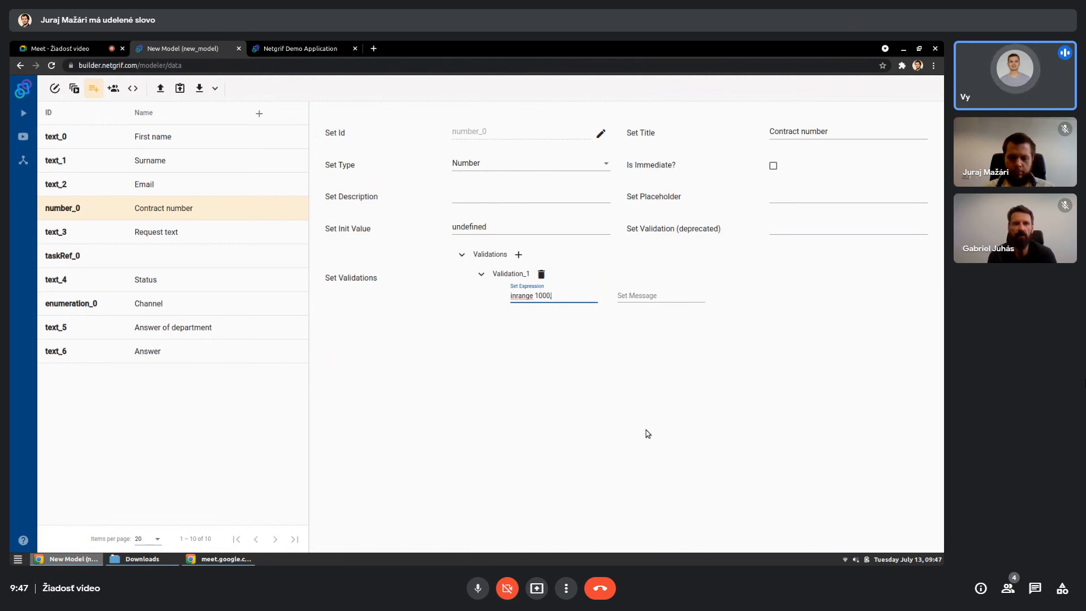
text(,2999)
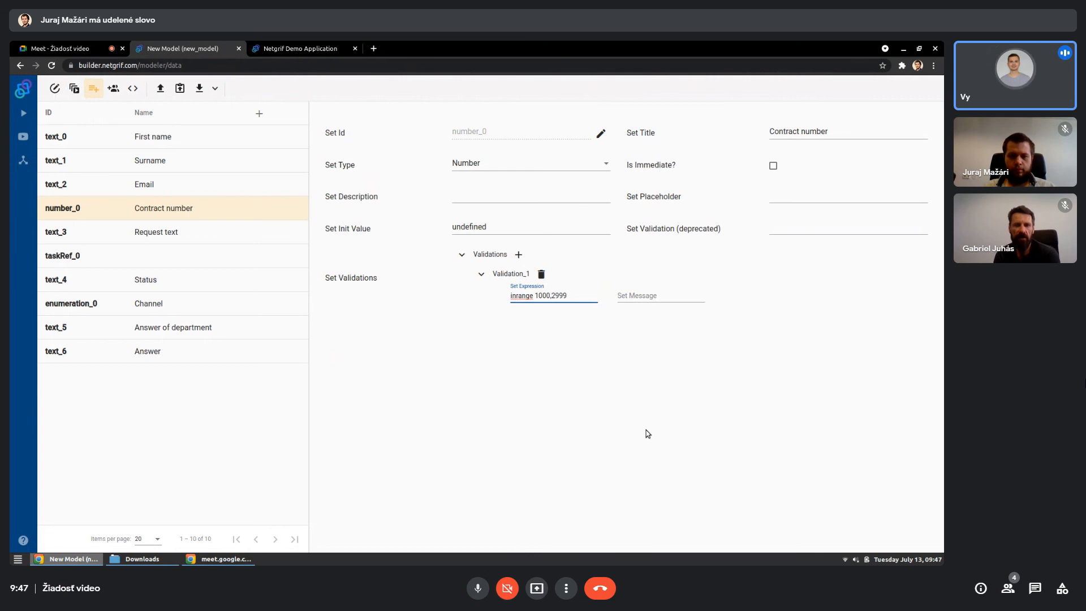
click(394, 335)
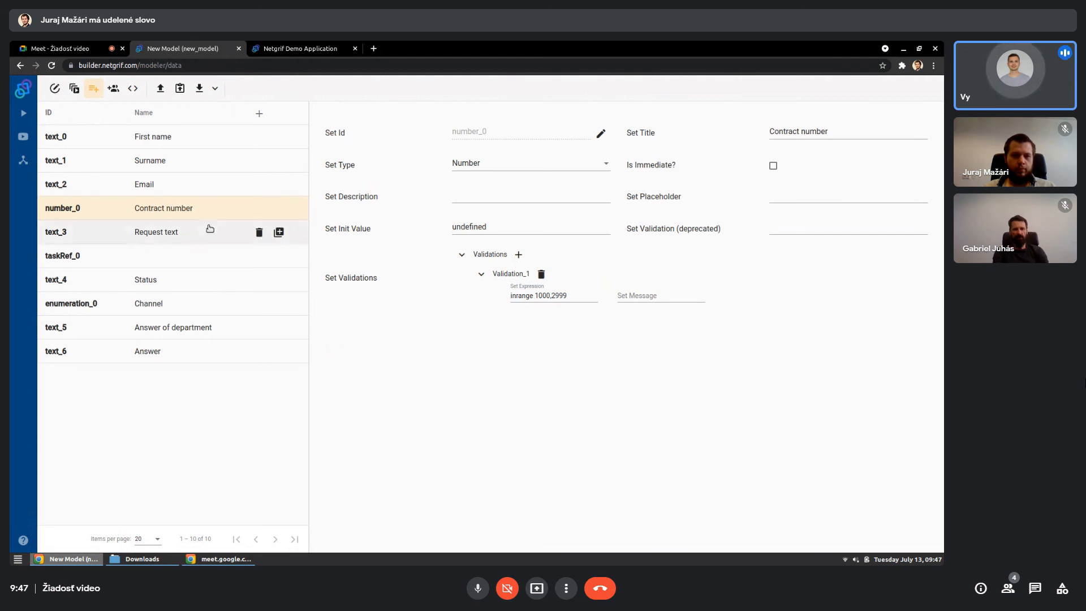
- Return to the process model and open the existing post-phase Finish action of the "Registration of a form" transition
click(56, 90)
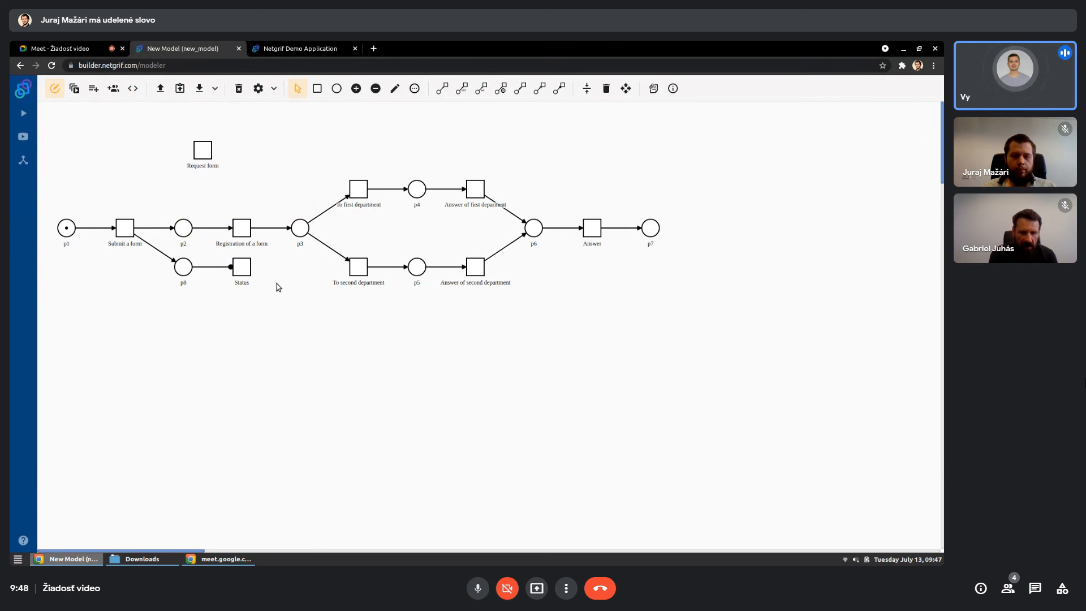
right_click(244, 235)
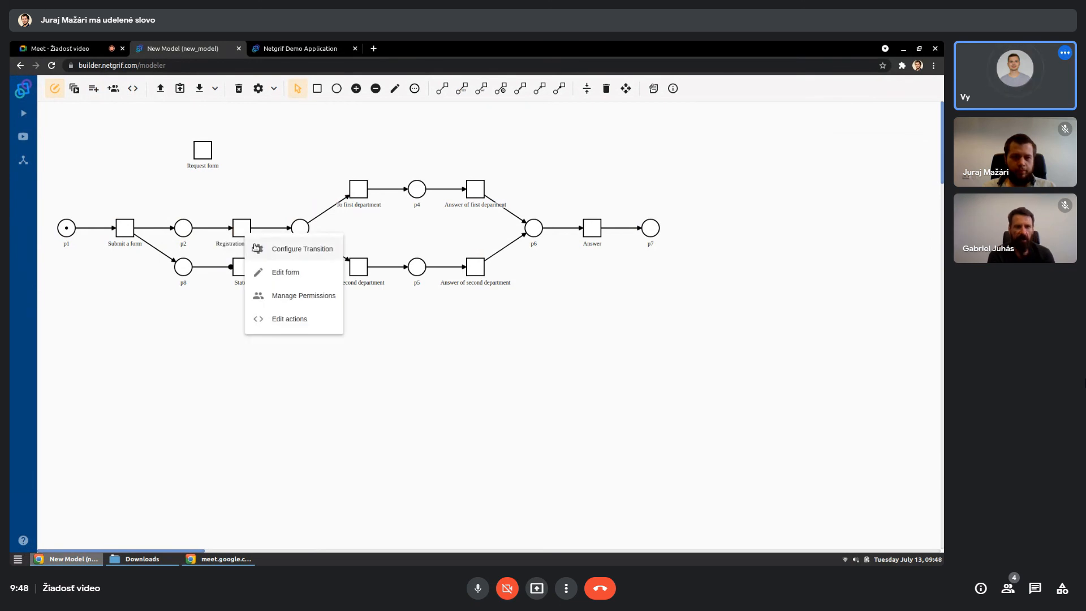
click(277, 318)
click(320, 113)
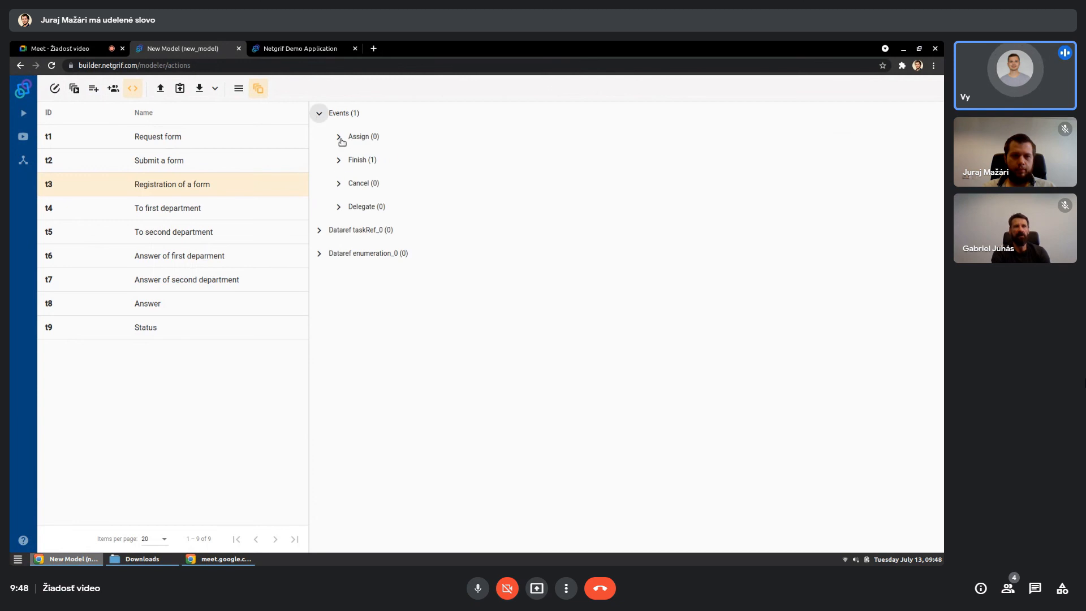
click(338, 161)
click(359, 208)
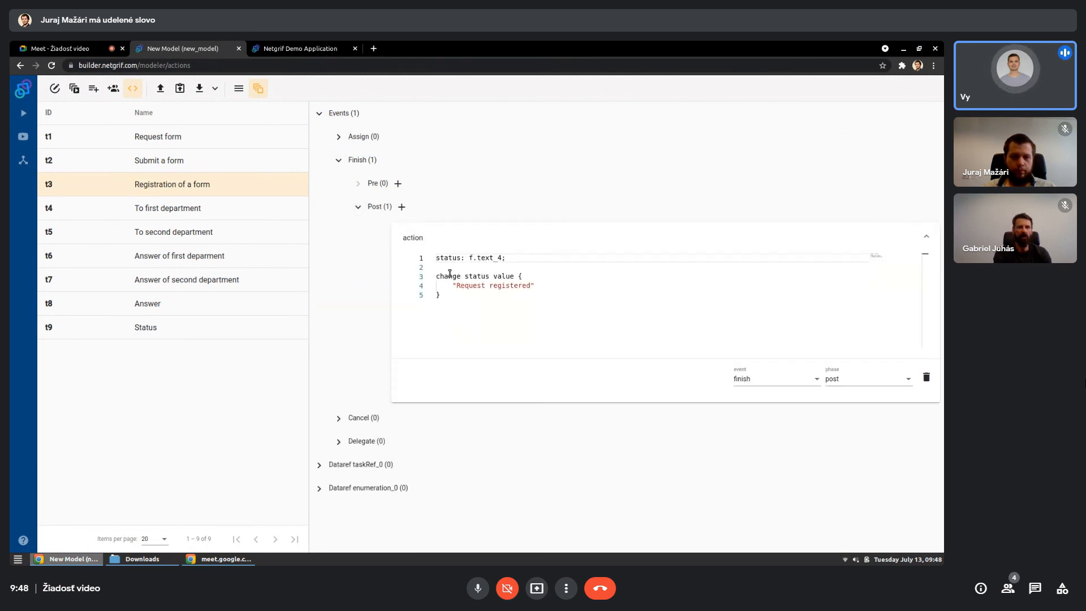
- Add the declaration "contract_number: f.number_0," as a new first line above the status declaration
click(531, 255)
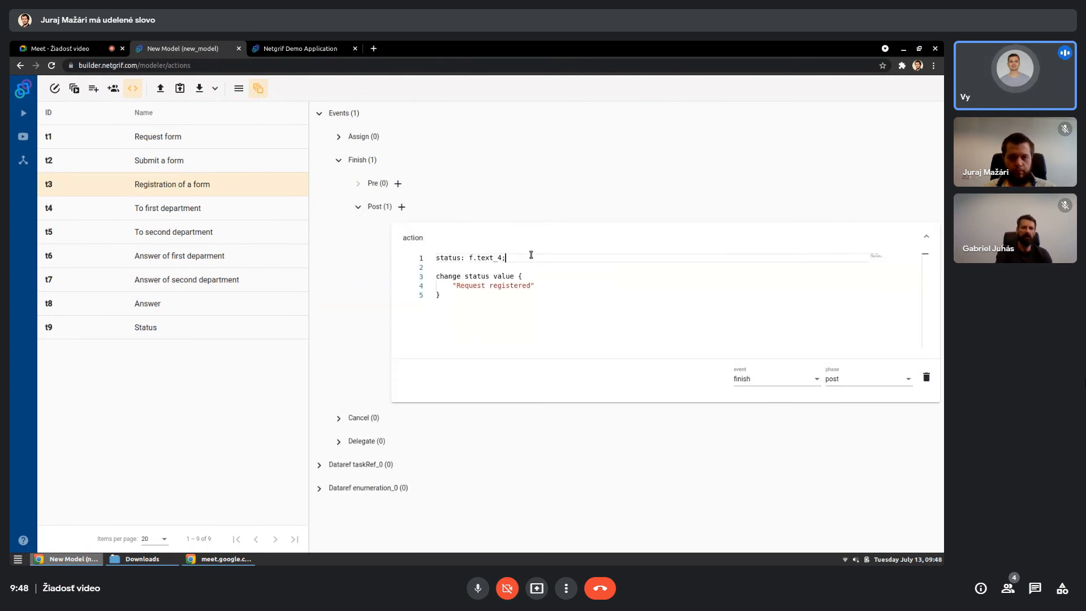
key(Home)
key(Return)
key(Up)
text(contr)
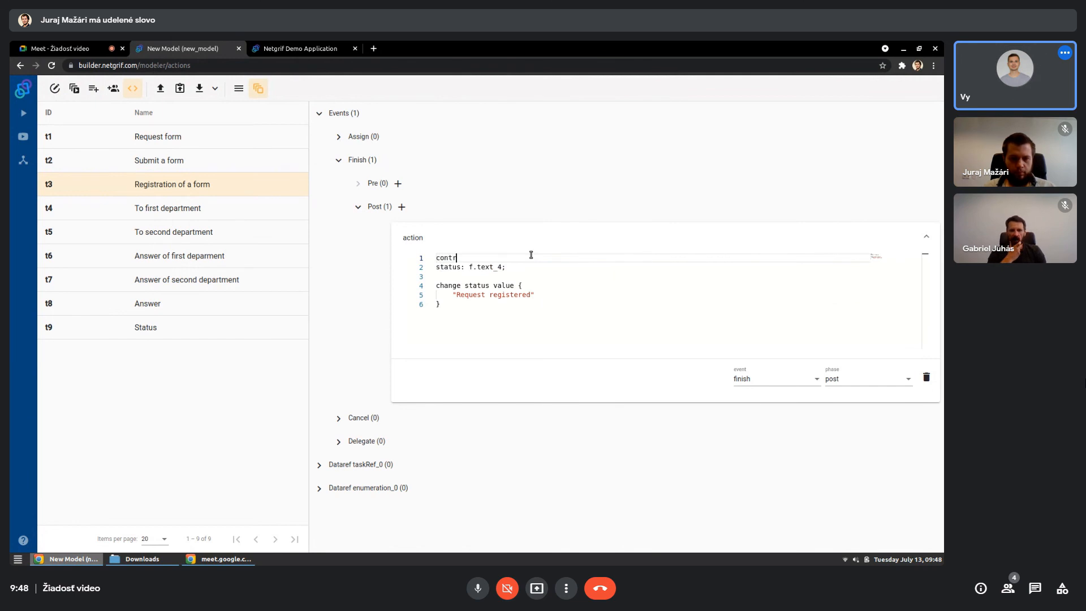
text(act_number:)
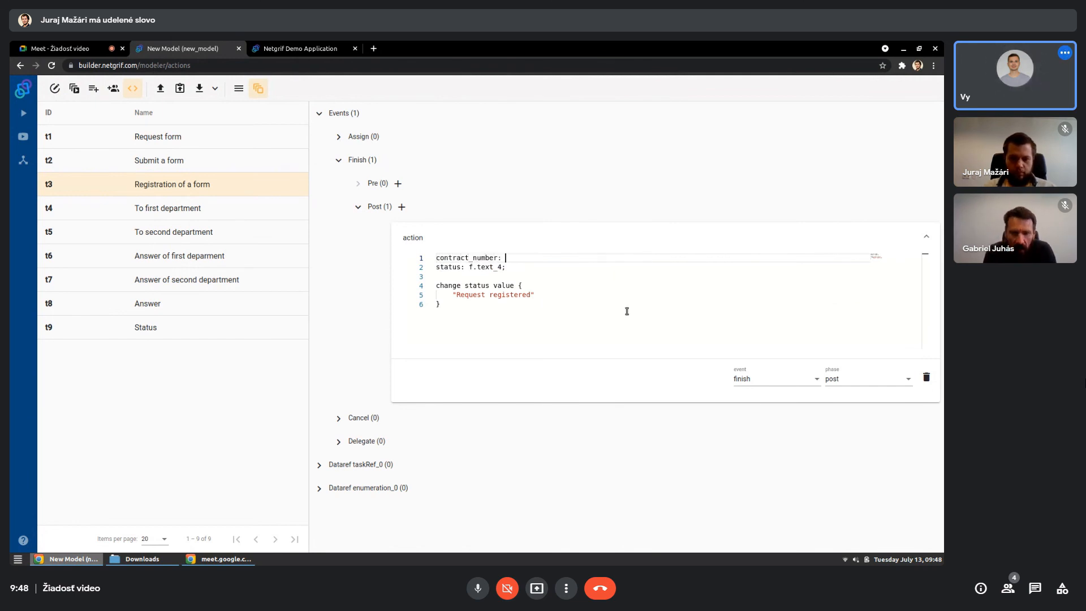
text( f.number )
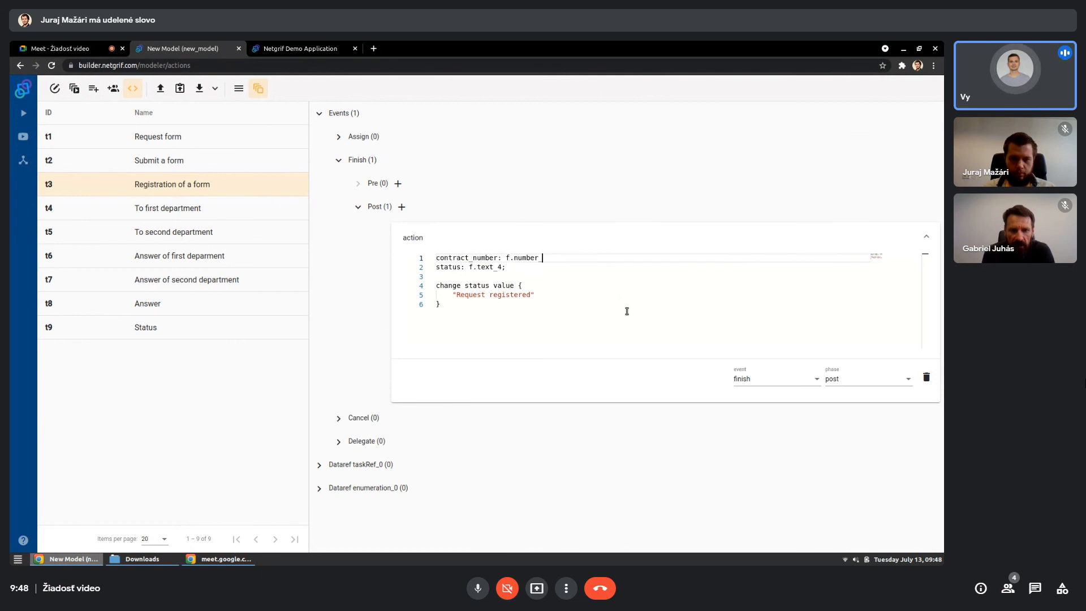
text(0)
- Insert an "if (contract_number.value < 2000) { }" block between the declarations and the status change block
key(Down)
key(Down)
key(Down)
key(Down)
key(Down)
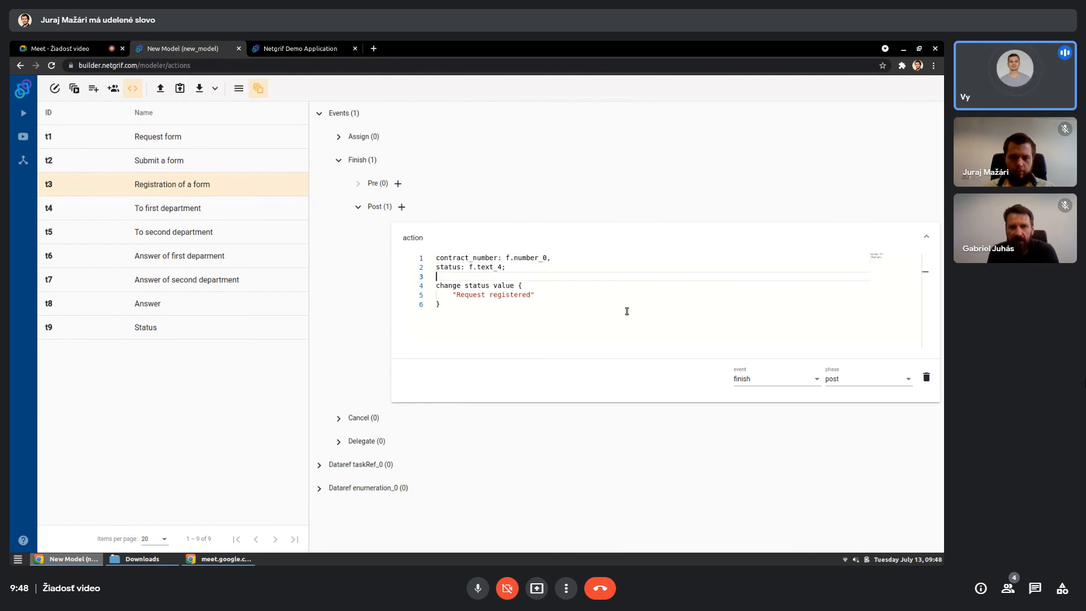
key(Up)
key(Up)
key(Up)
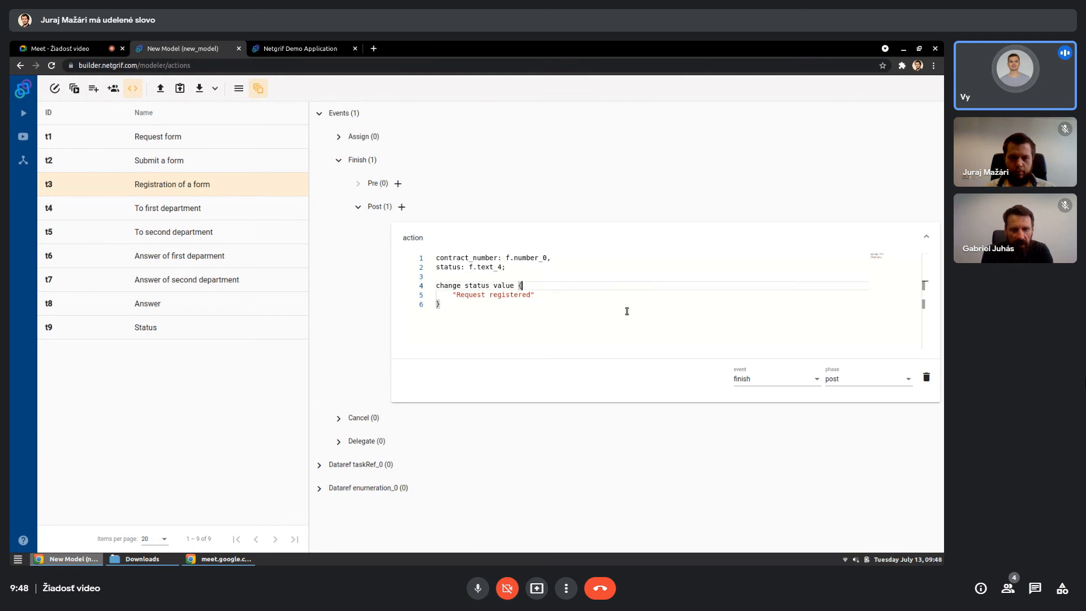
key(Return)
key(Return)
key(Up)
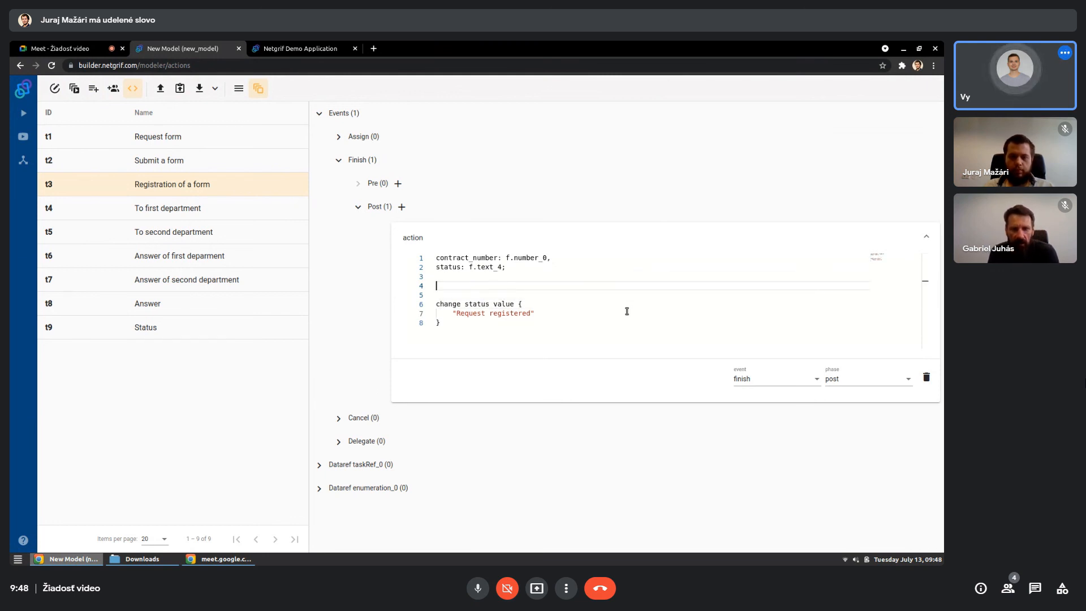
text(if ()
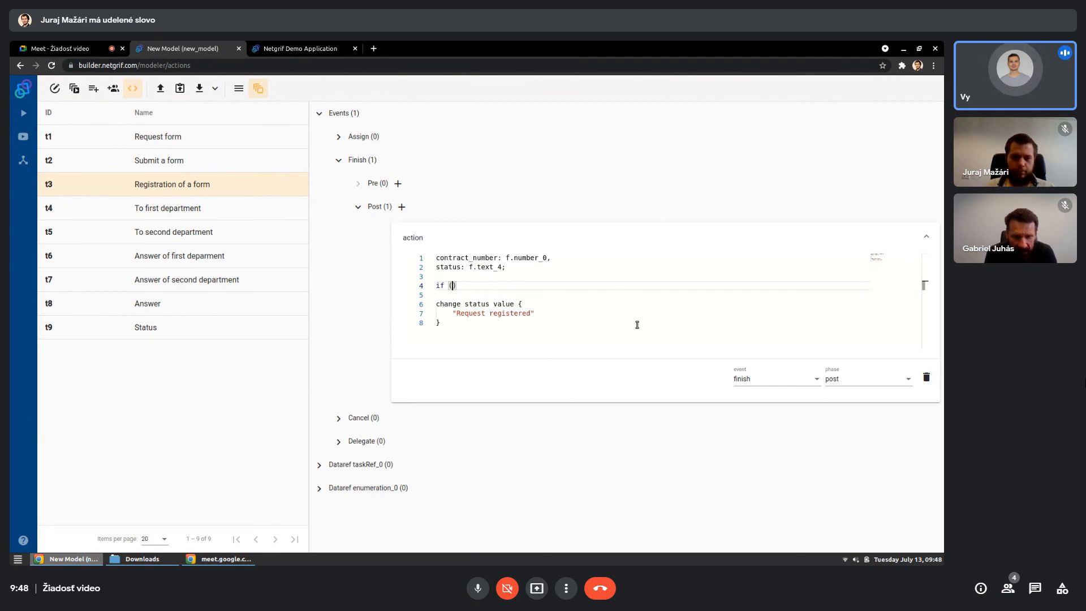
text(contract_number)
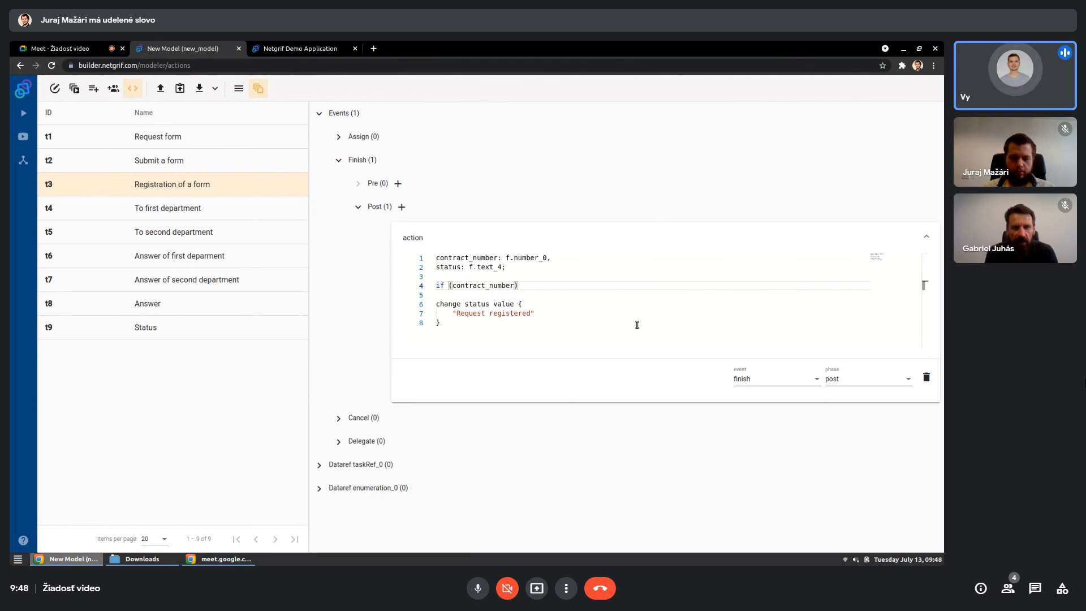
text(.value <)
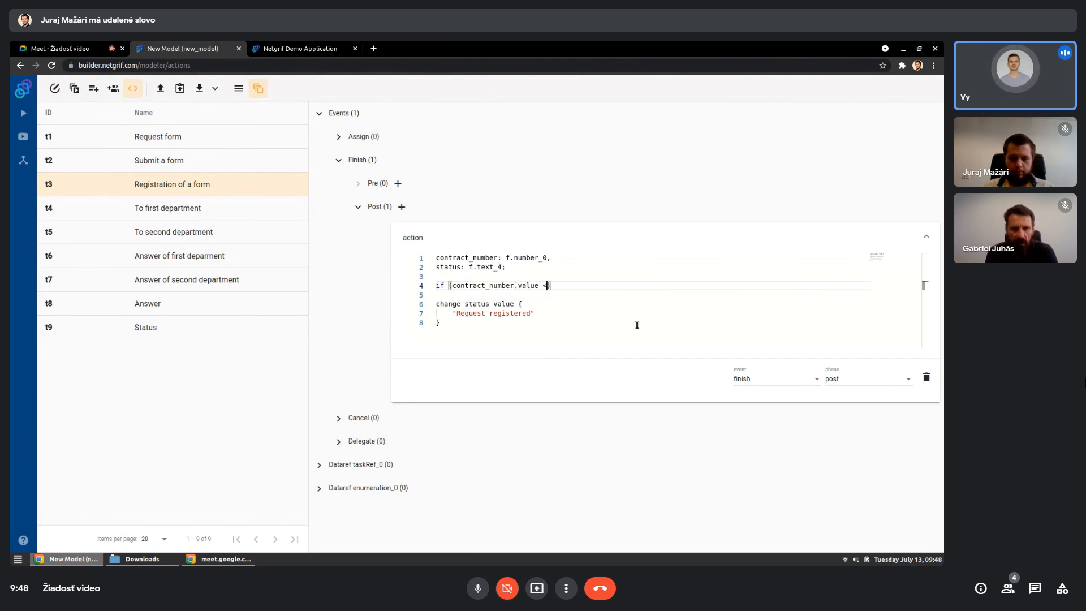
text( 2000) )
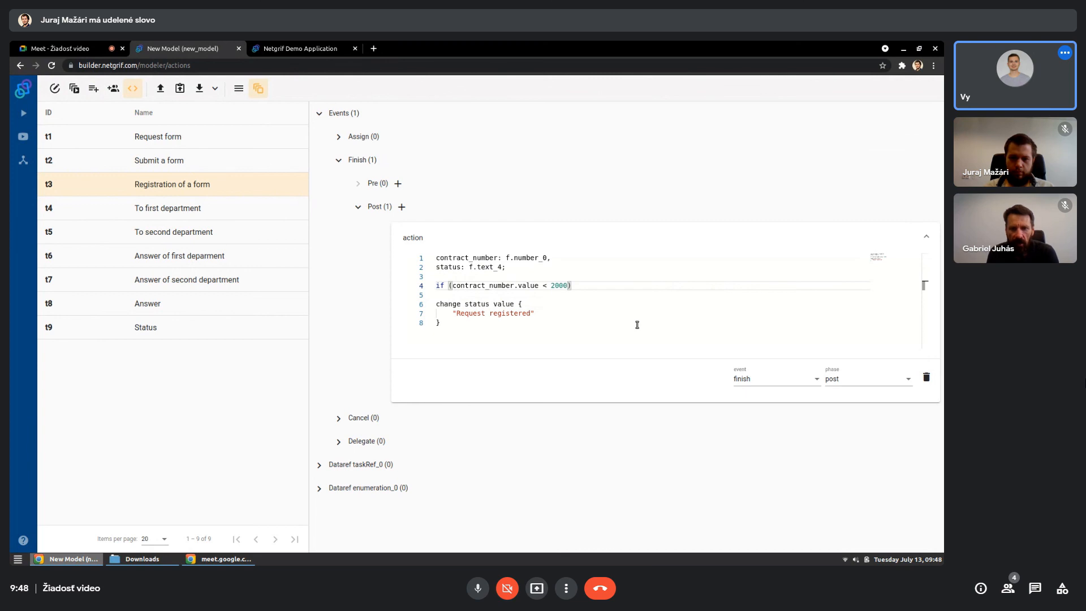
text({)
key(Return)
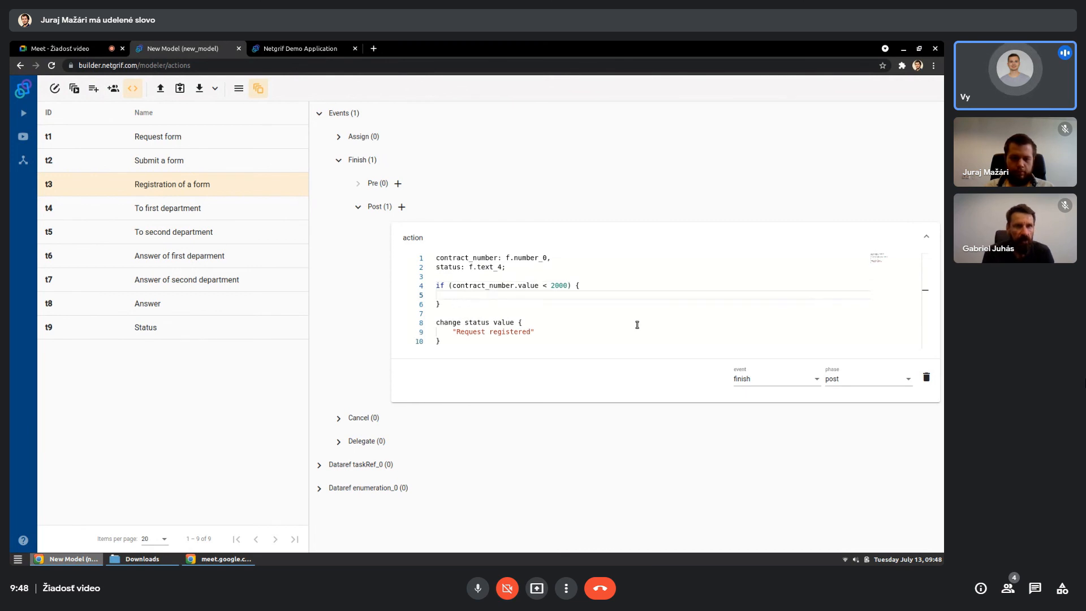
- Inside the if block, add an async.run block containing assignTask("t4")
text(async.)
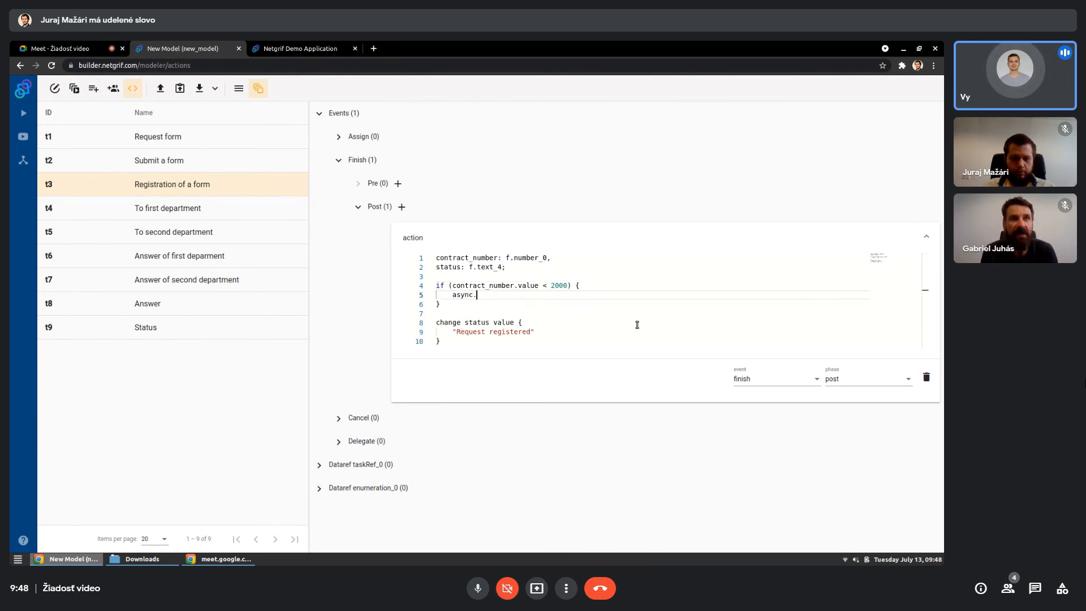
text(run {)
key(Return)
text(a)
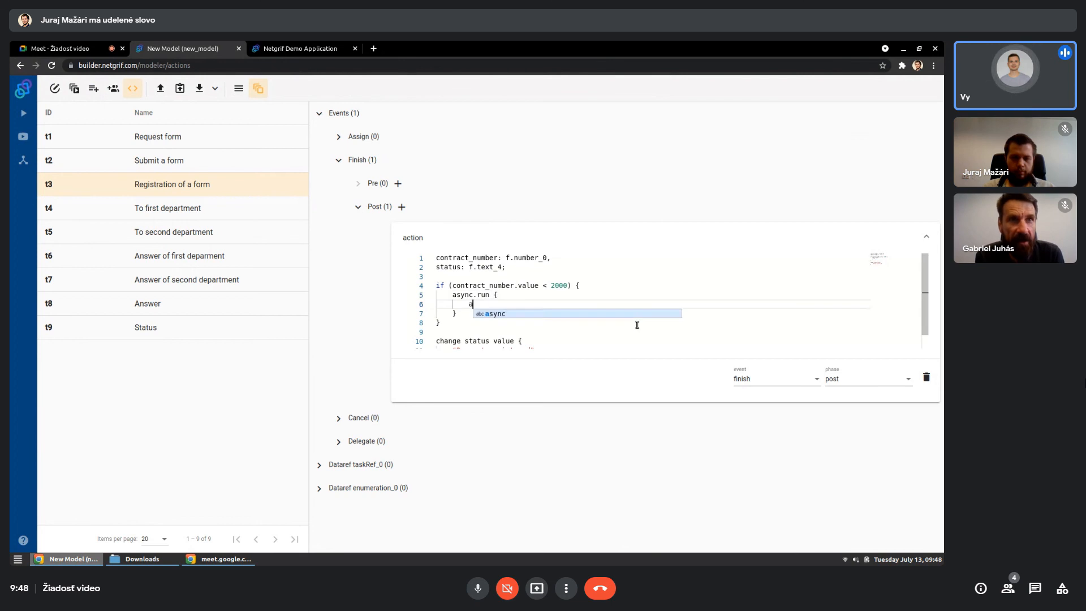
text(ssignTa)
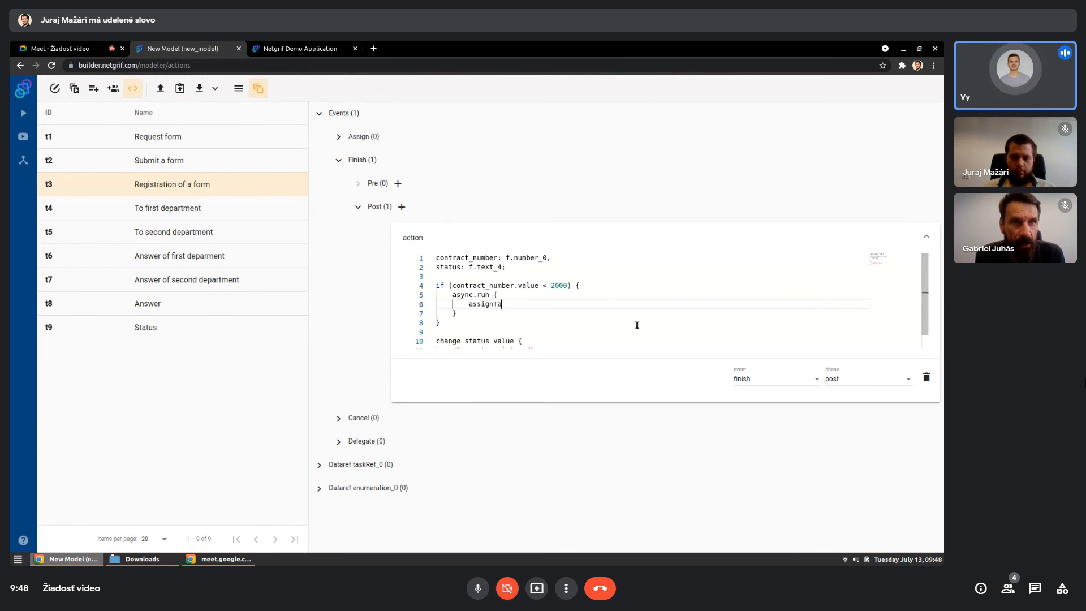
text(sk()
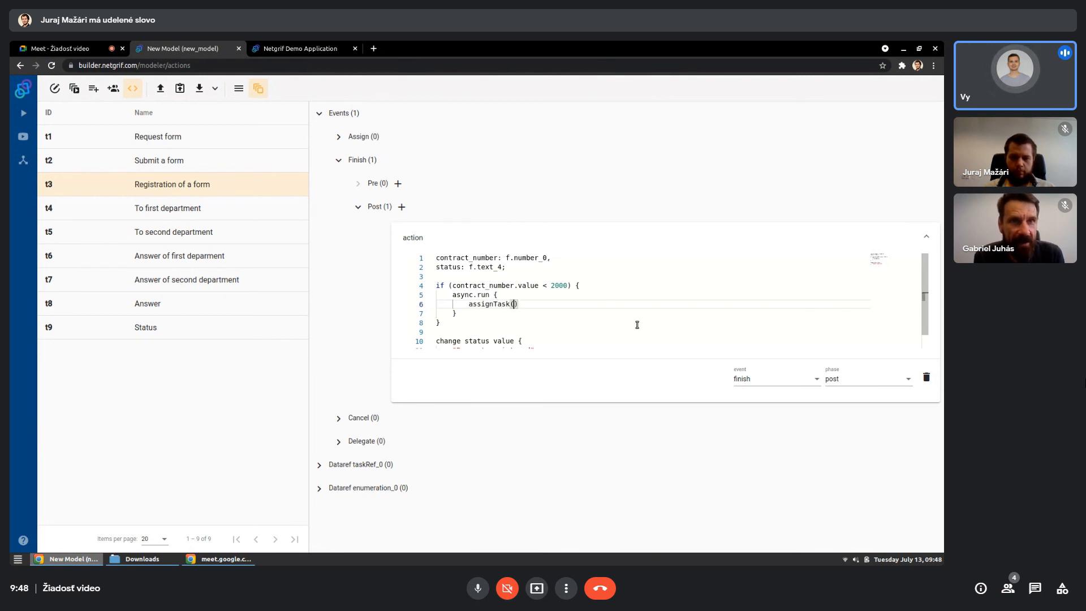
text(")
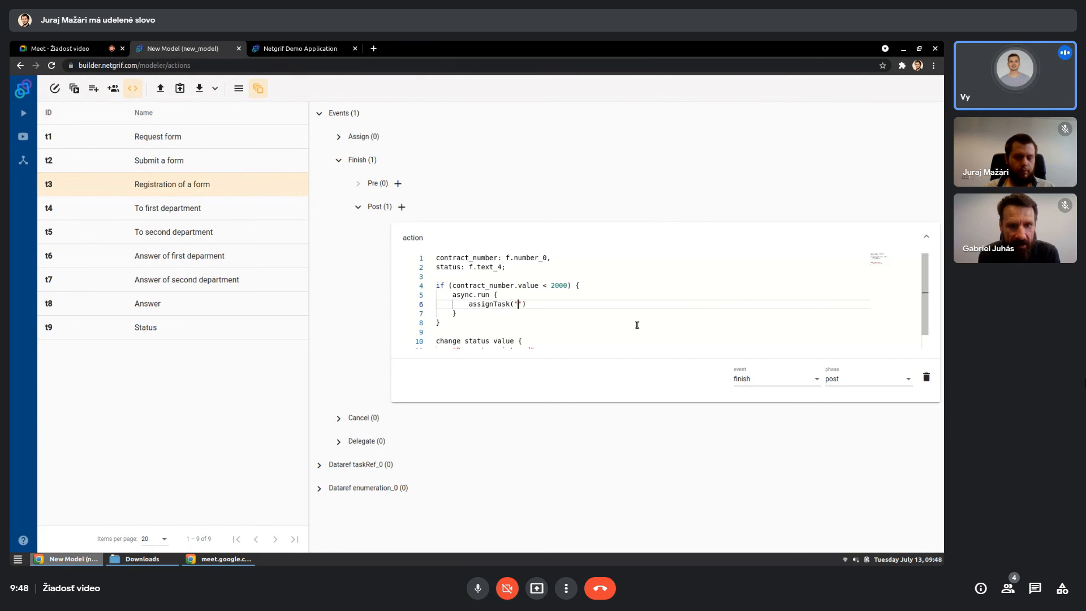
text(t4")
key(Return)
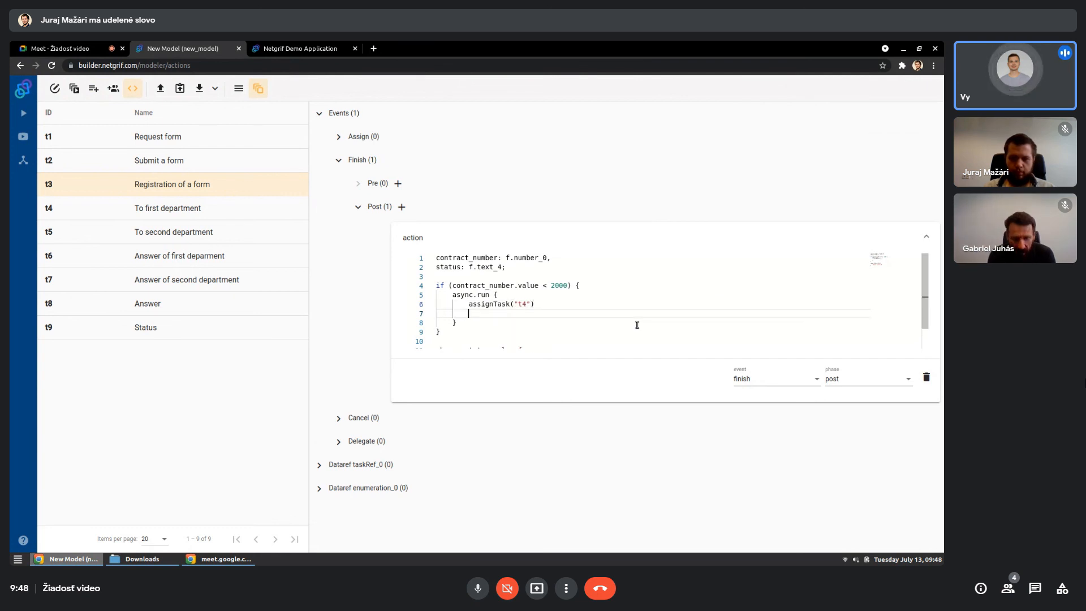
- Add finishTask("t4") below the assignTask call in the async.run block
text(finishTa)
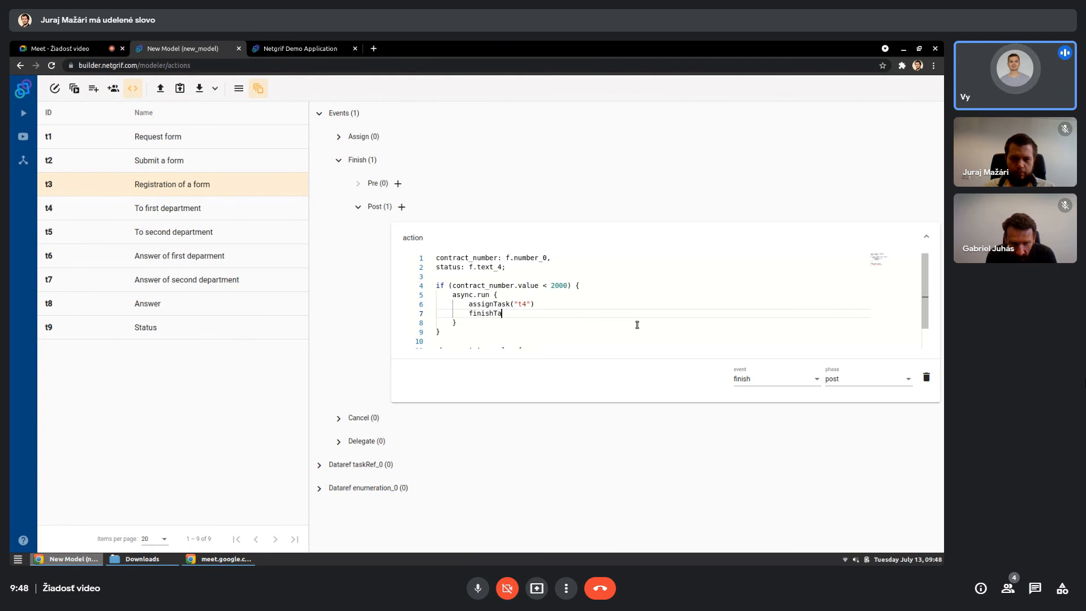
text(sk(")
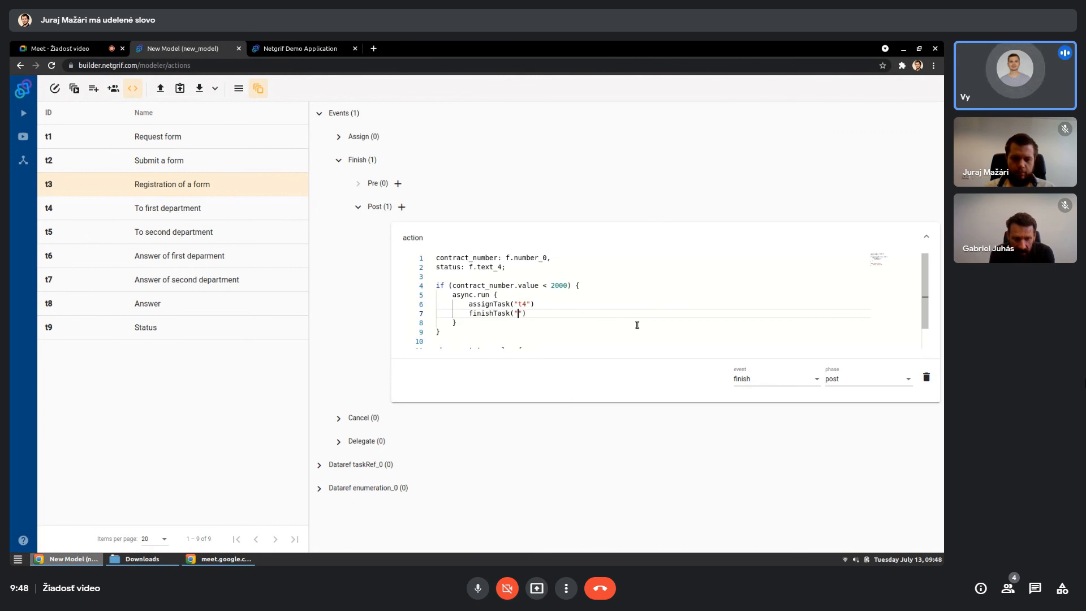
text(t4)
- Select the whole async.run block inside the if branch for copying
key(Down)
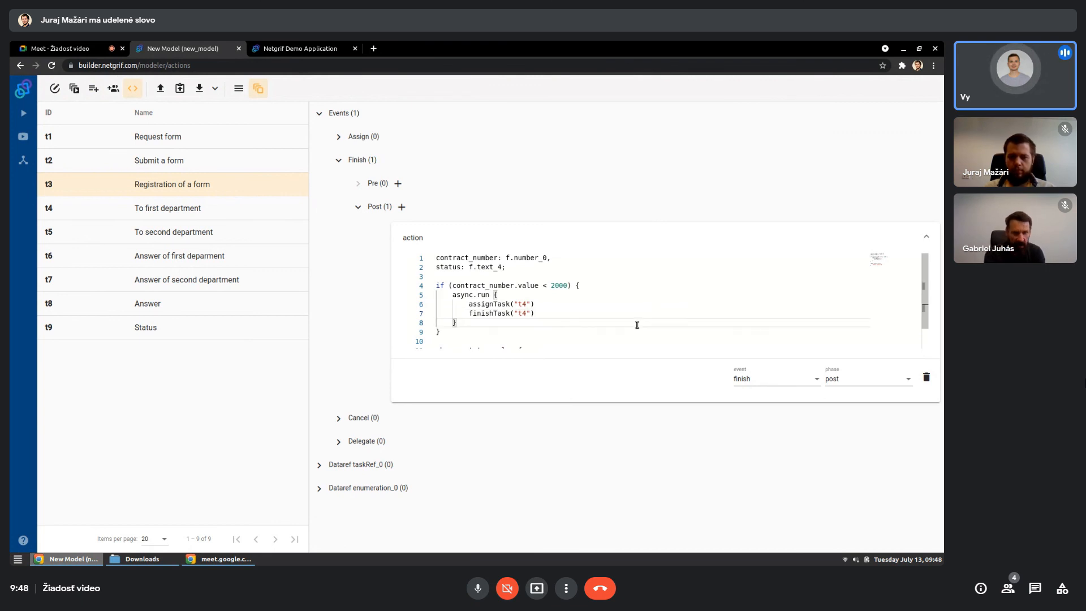
key(shift+Up)
key(shift+Up)
key(shift+Up)
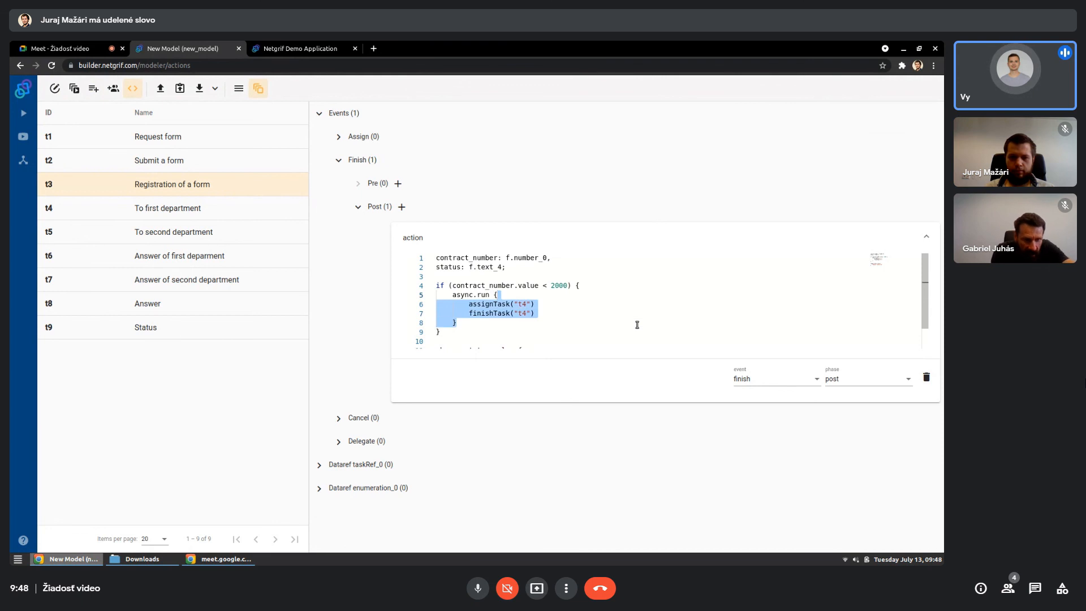
key(shift+Home)
key(shift+Home)
key(ctrl+c)
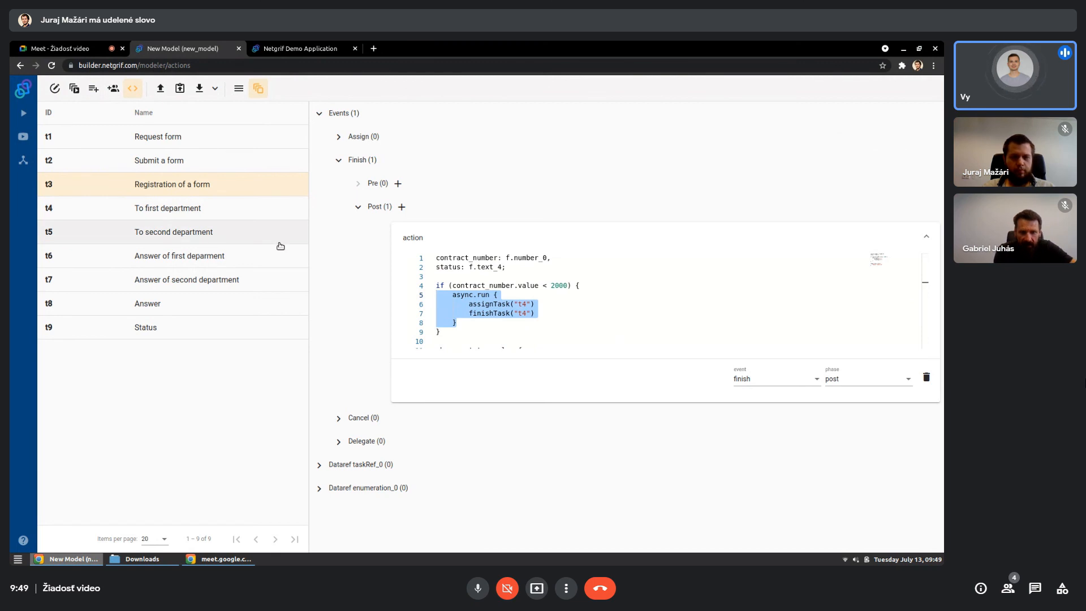
- Add an else branch with braces after the closing brace of the if block
click(450, 331)
text(e)
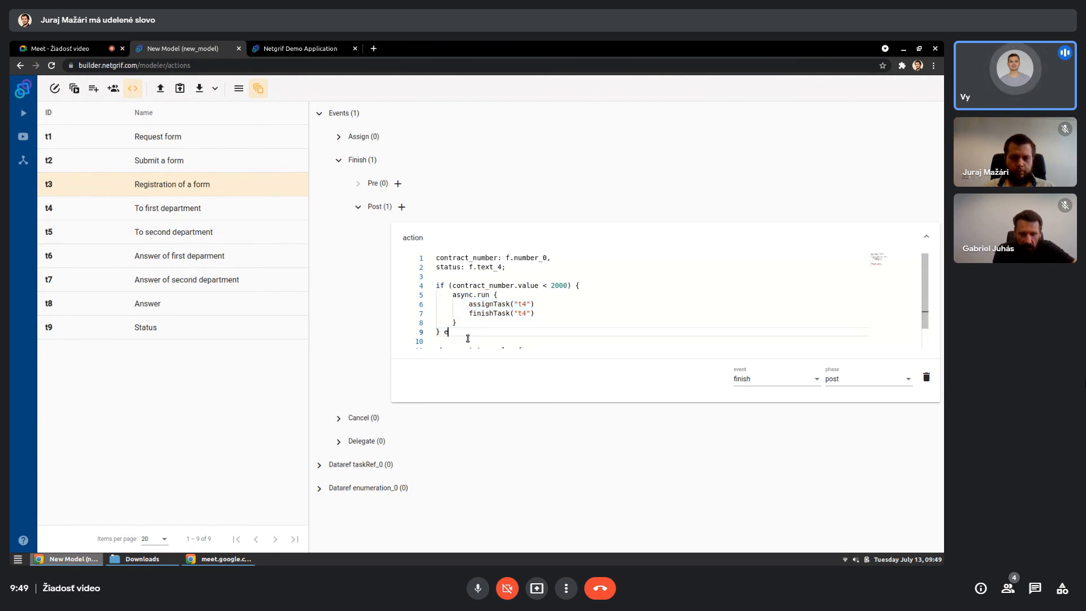
text(lse {)
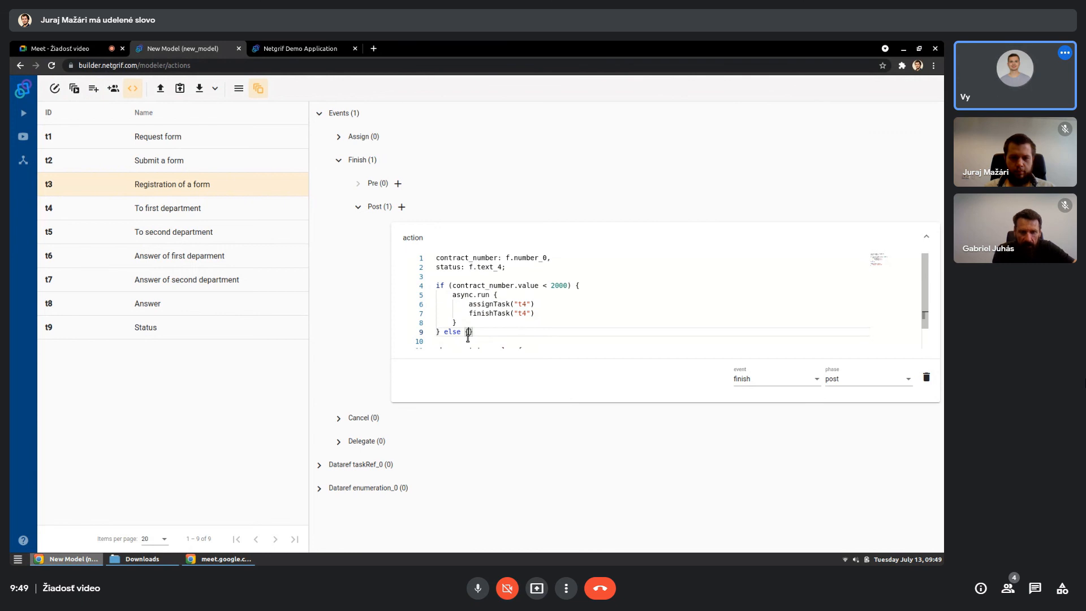
- Paste the async.run block into the else branch and change its assignTask and finishTask arguments to "t5"
key(Return)
key(ctrl+v)
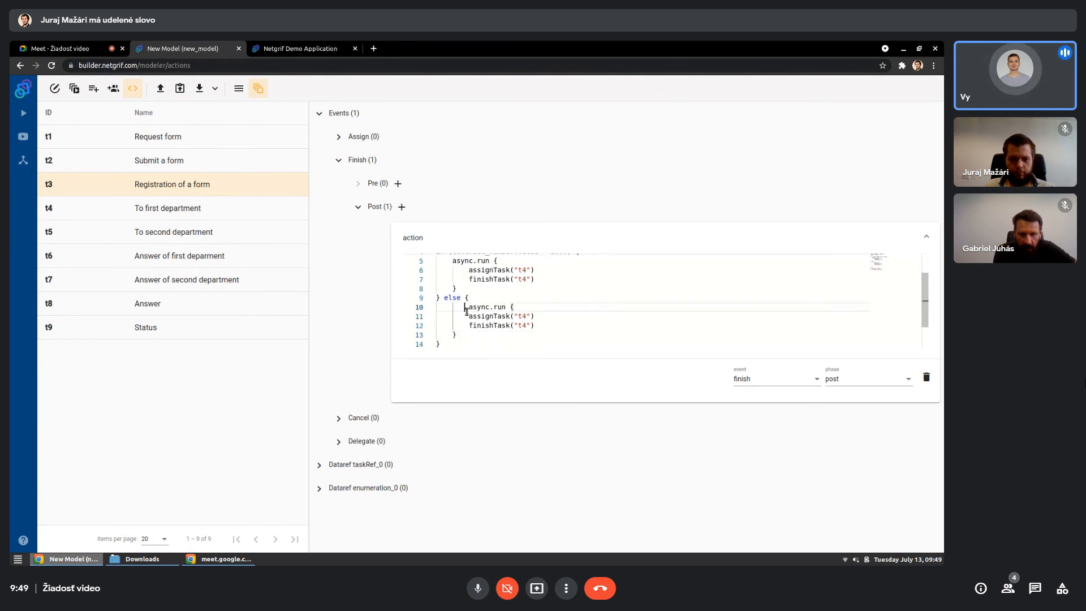
click(526, 317)
key(BackSpace)
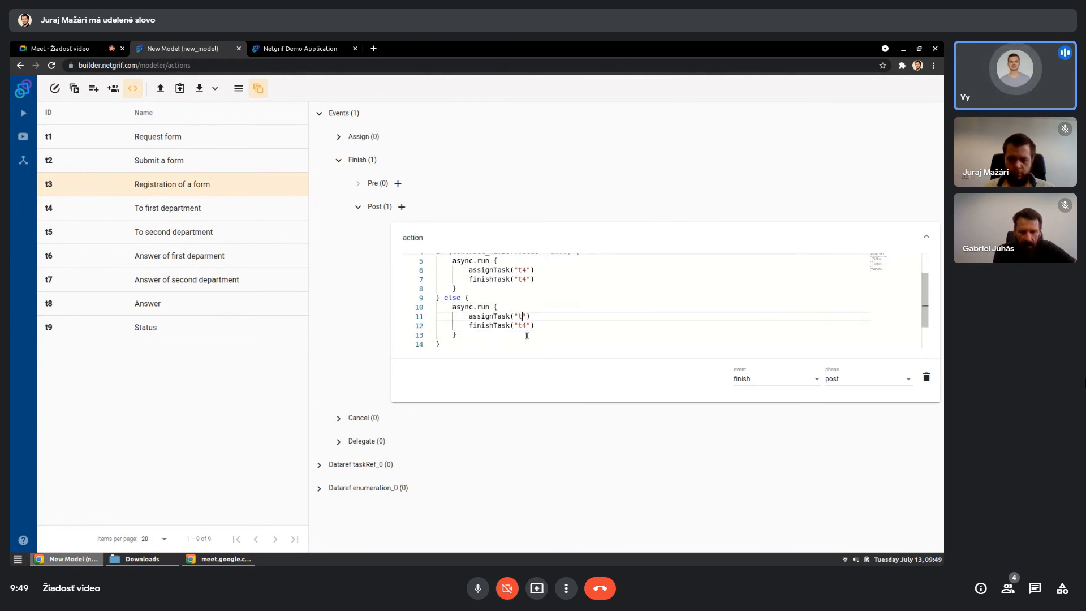
text(5)
key(Down)
key(BackSpace)
text(5)
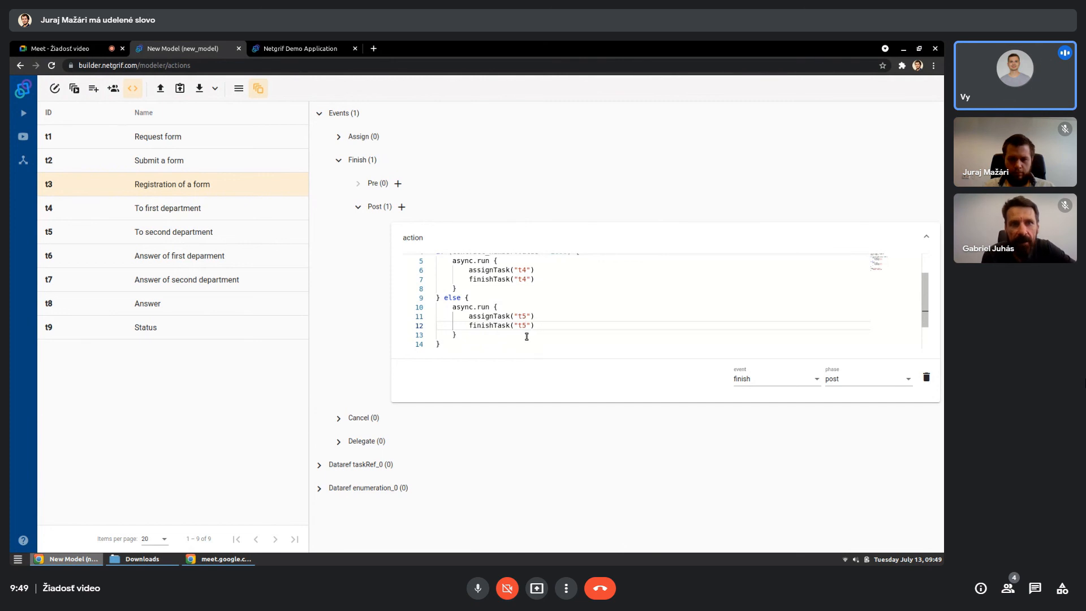
drag(526, 402, 536, 506)
click(461, 421)
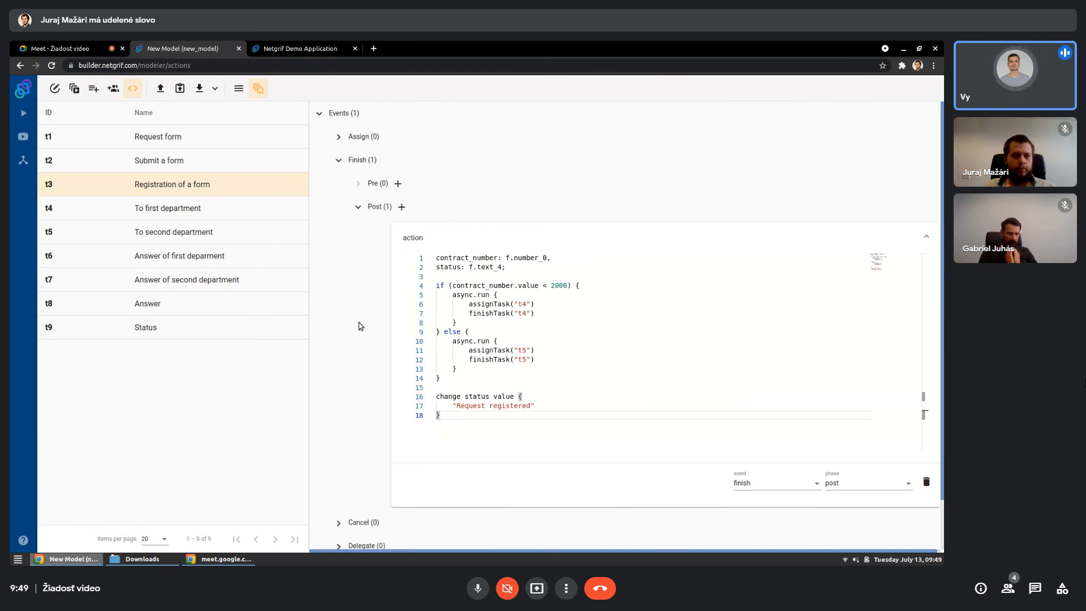
- In the model settings, set the identifier to "request", the initials to "REQ" and the title to "Request"
click(54, 88)
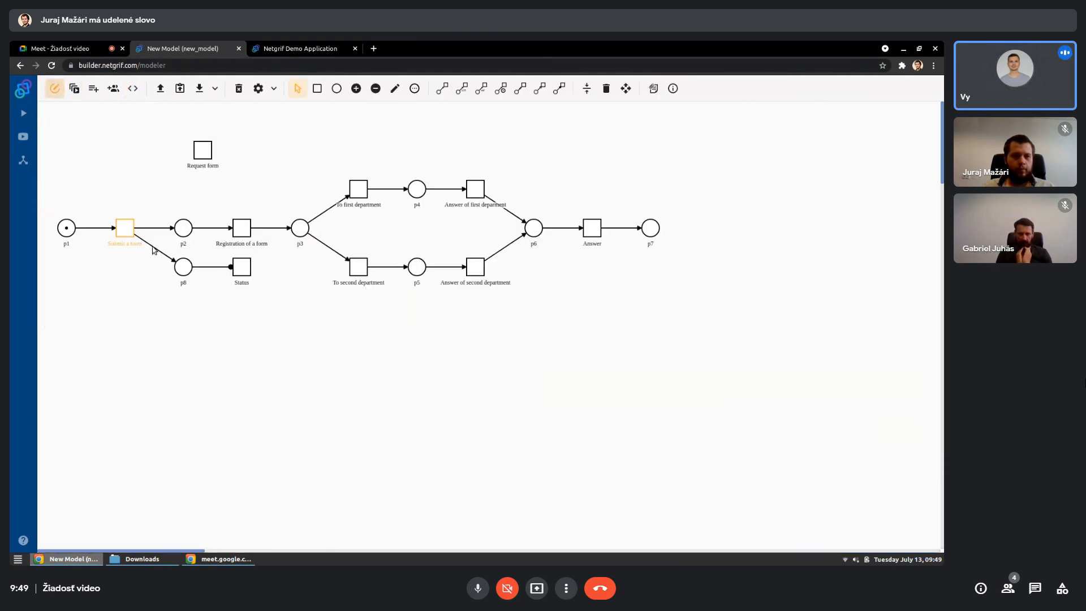
click(258, 88)
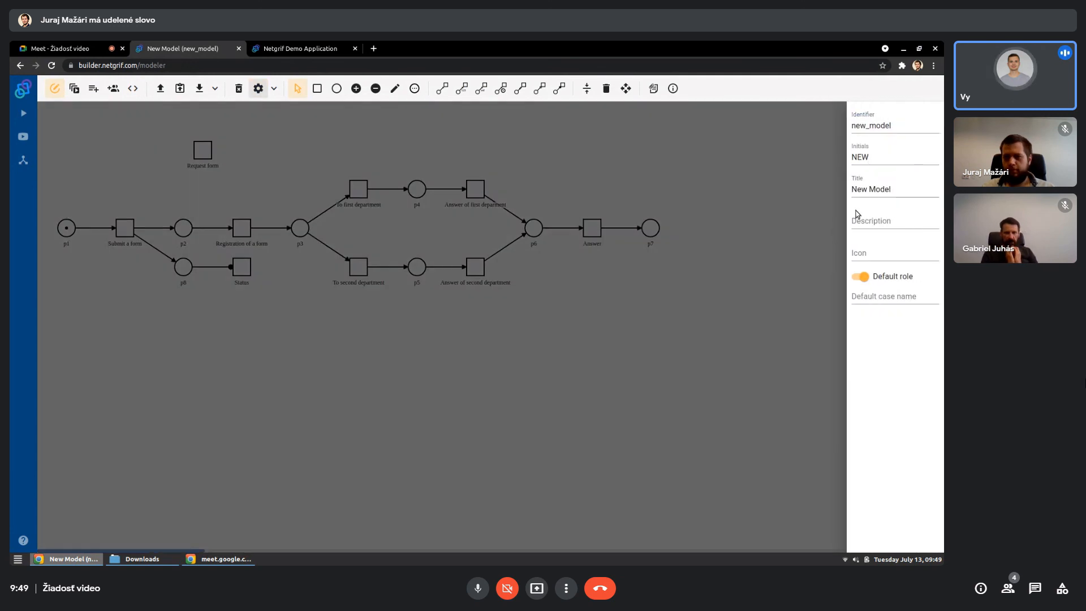
click(889, 138)
key(ctrl+a)
text(re)
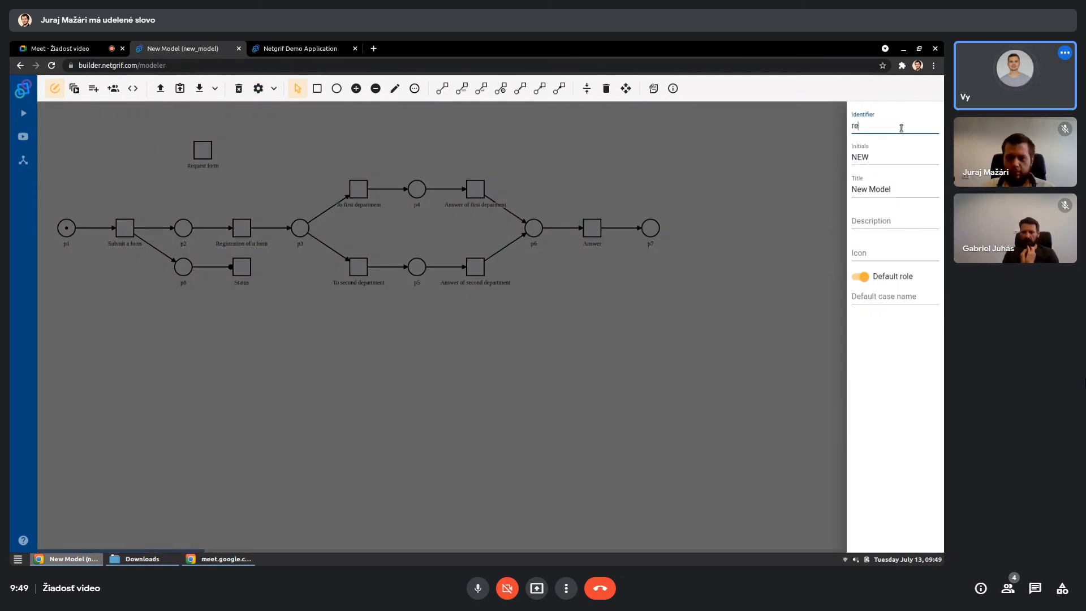
text(quest)
key(Tab)
text(R)
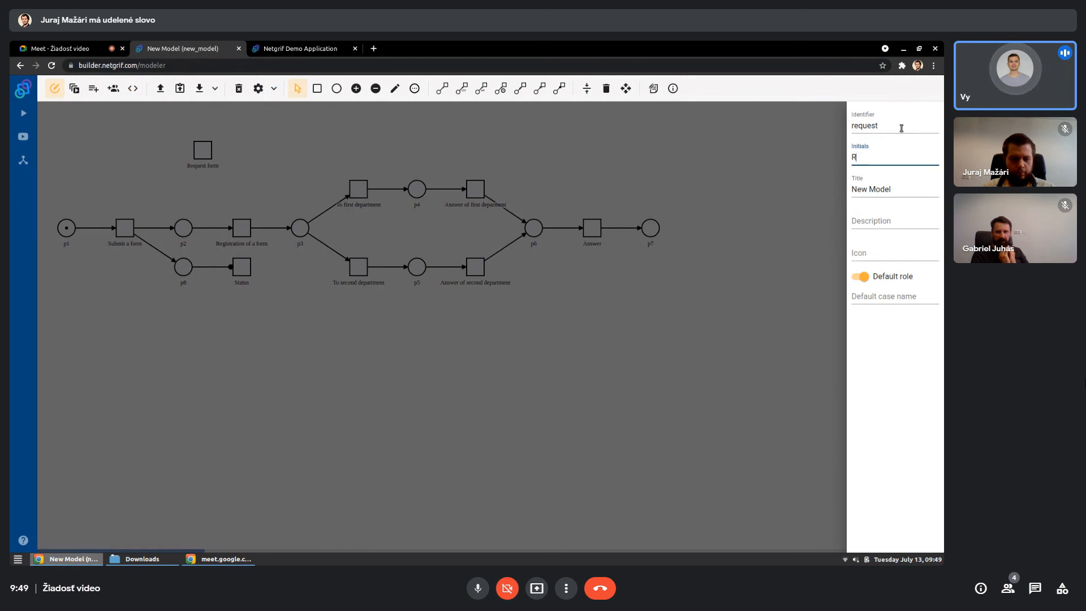
text(EQ)
key(Tab)
text(Reques)
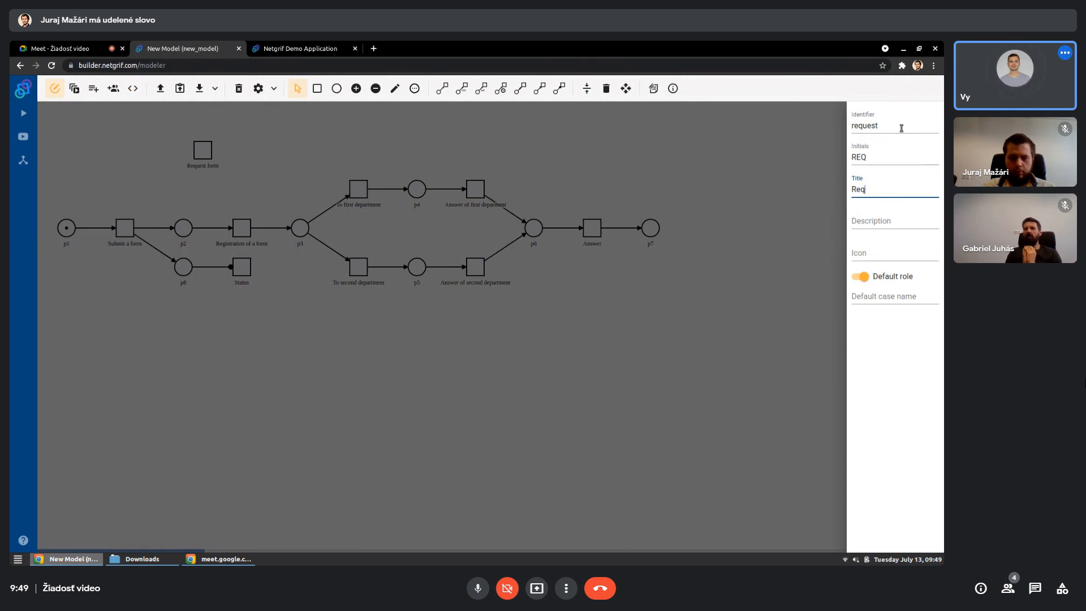
- Set the model's default case name to "New Request" and save the model as request.xml
click(871, 294)
text(New Request)
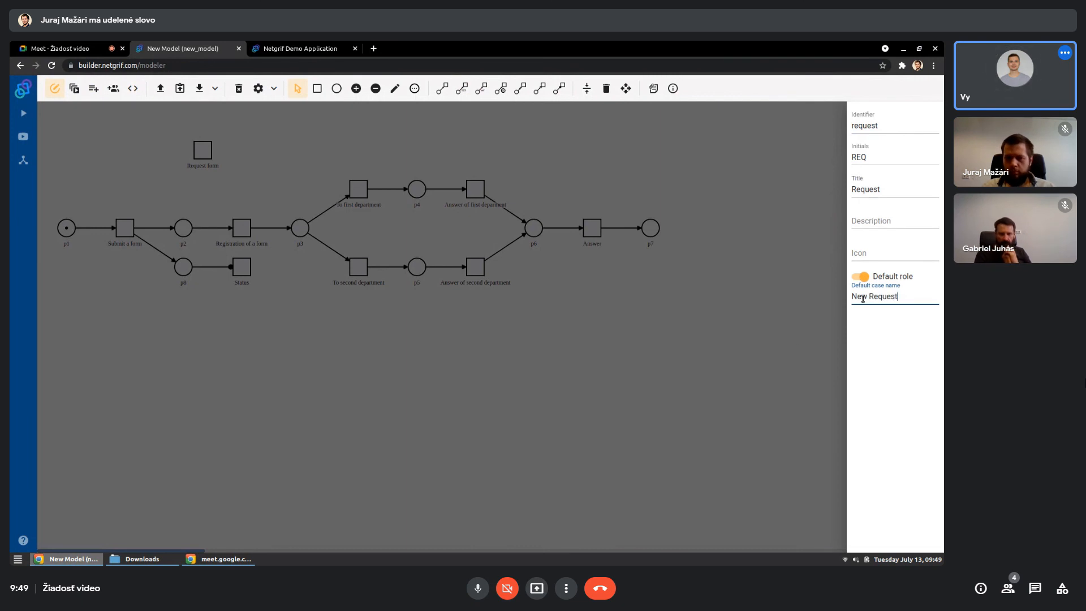
click(790, 342)
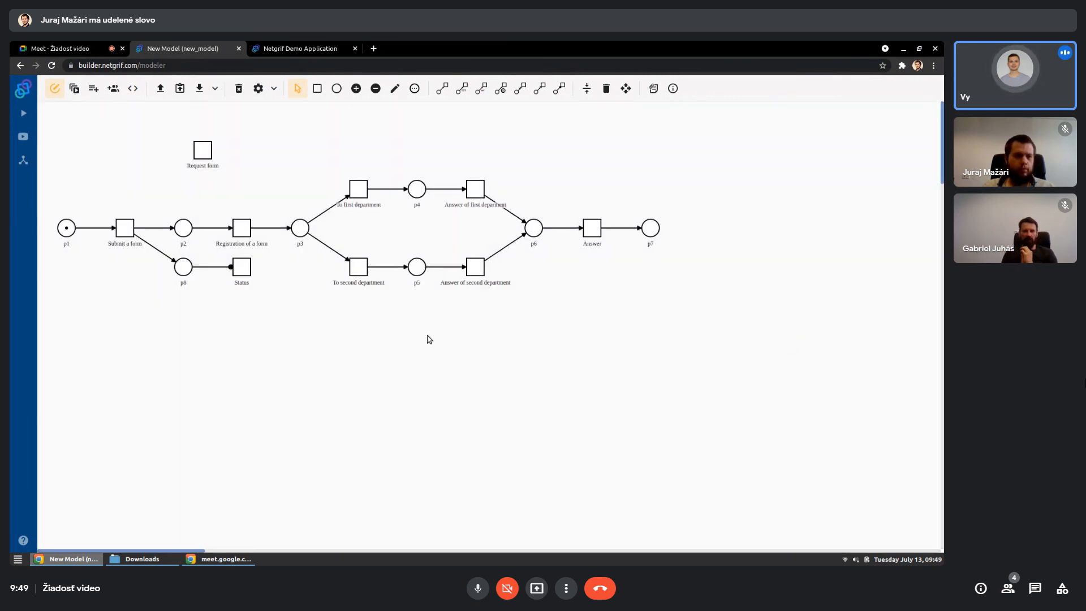
click(199, 89)
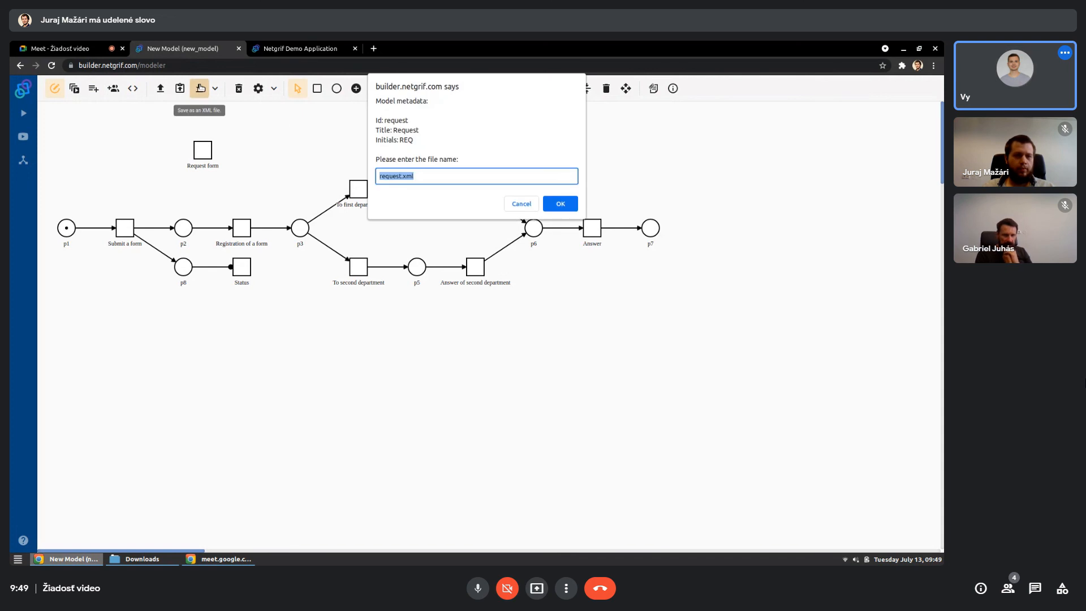
click(558, 204)
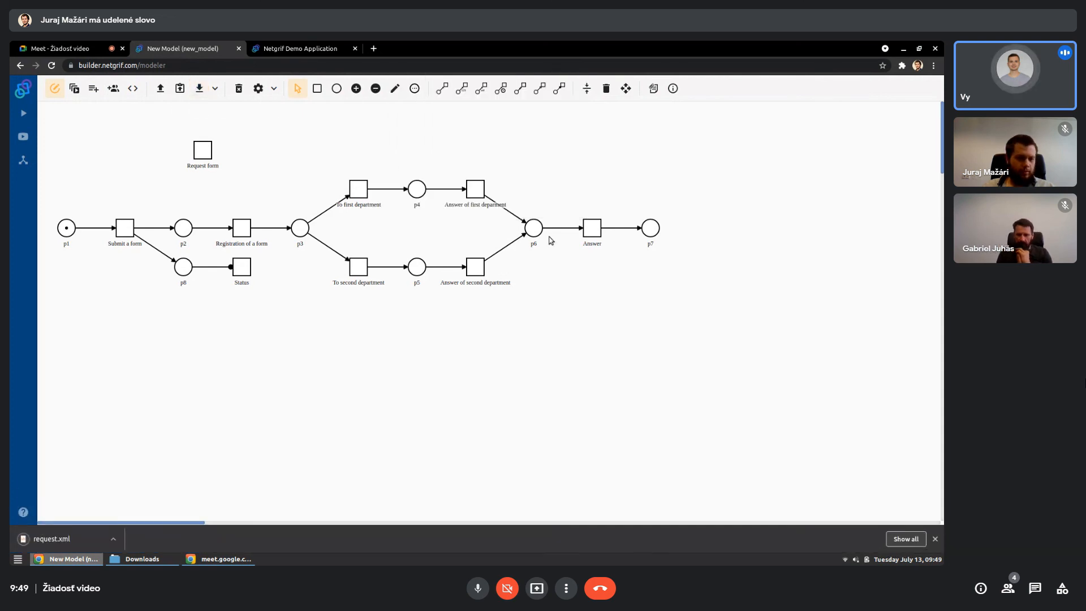
- Open the saved request.xml in the text editor and examine its metadata, roles, data fields and transitions
click(51, 539)
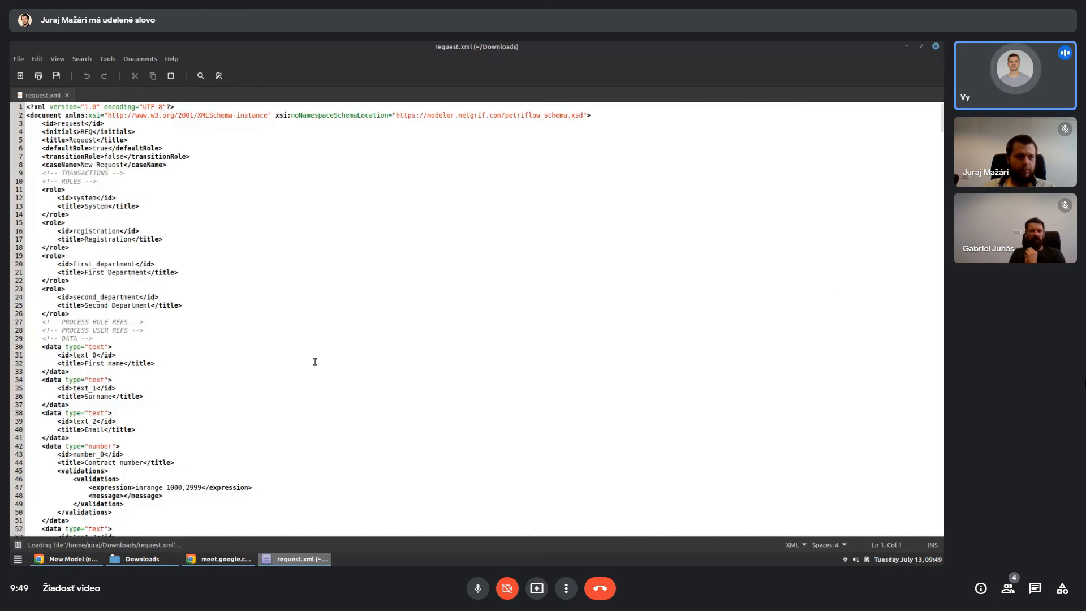
scroll(315, 362, up, 5)
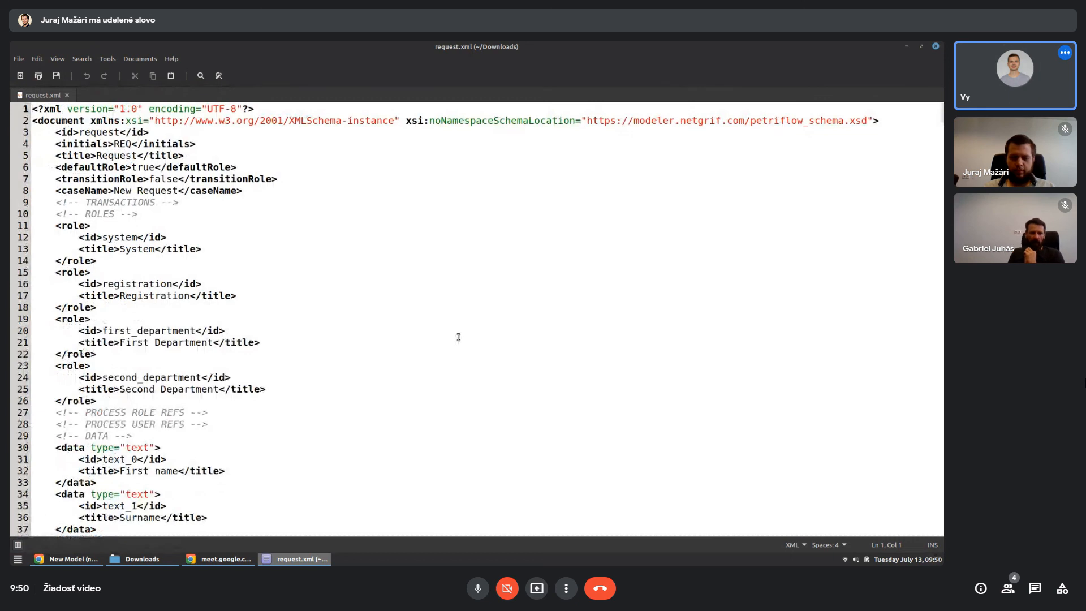
scroll(459, 337, down, 3)
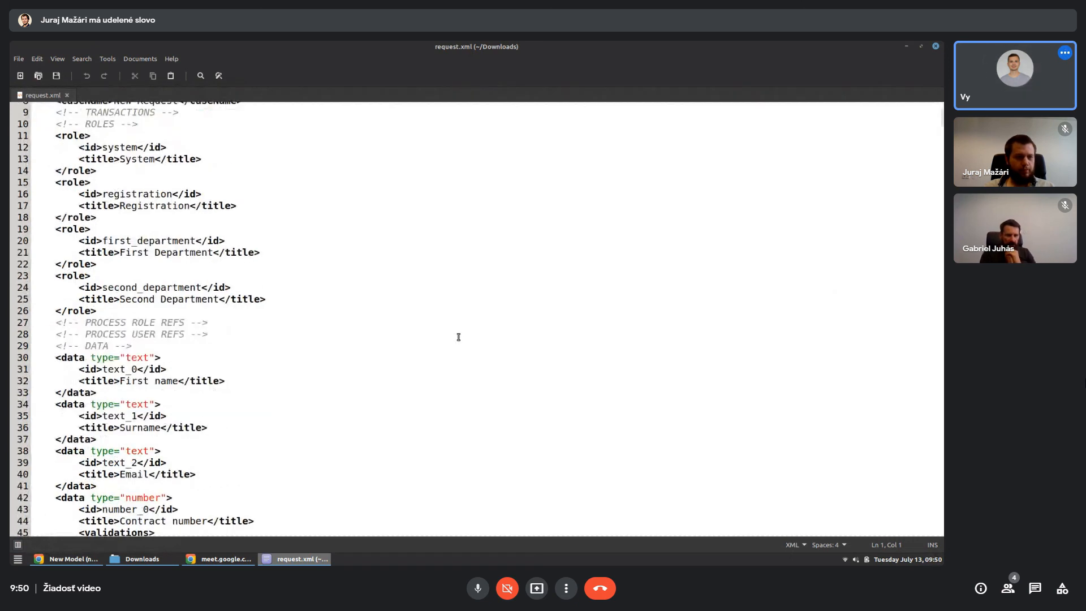
scroll(314, 336, down, 8)
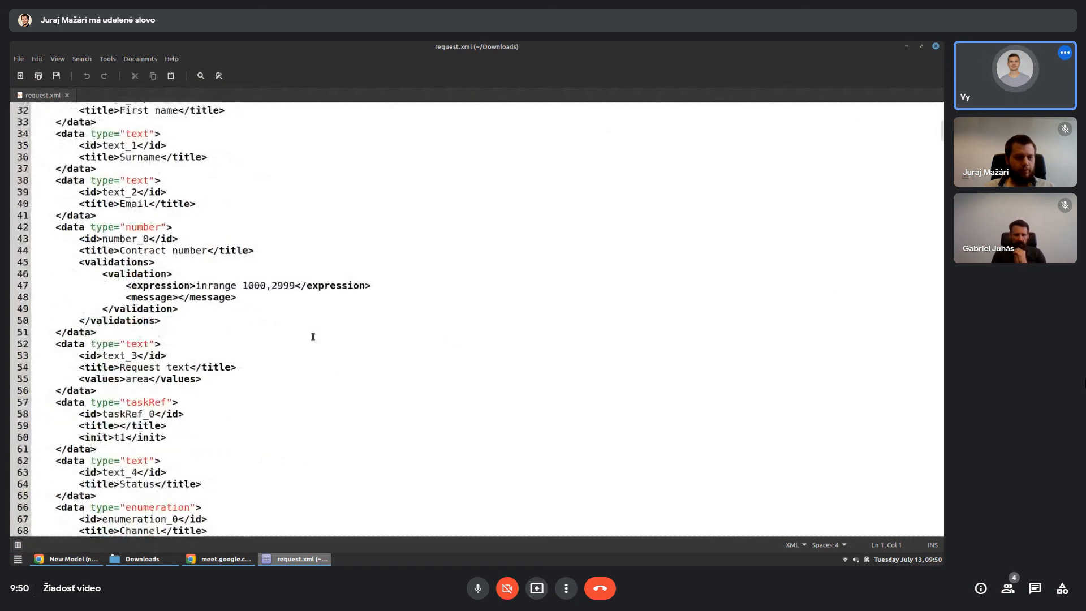
scroll(313, 338, down, 12)
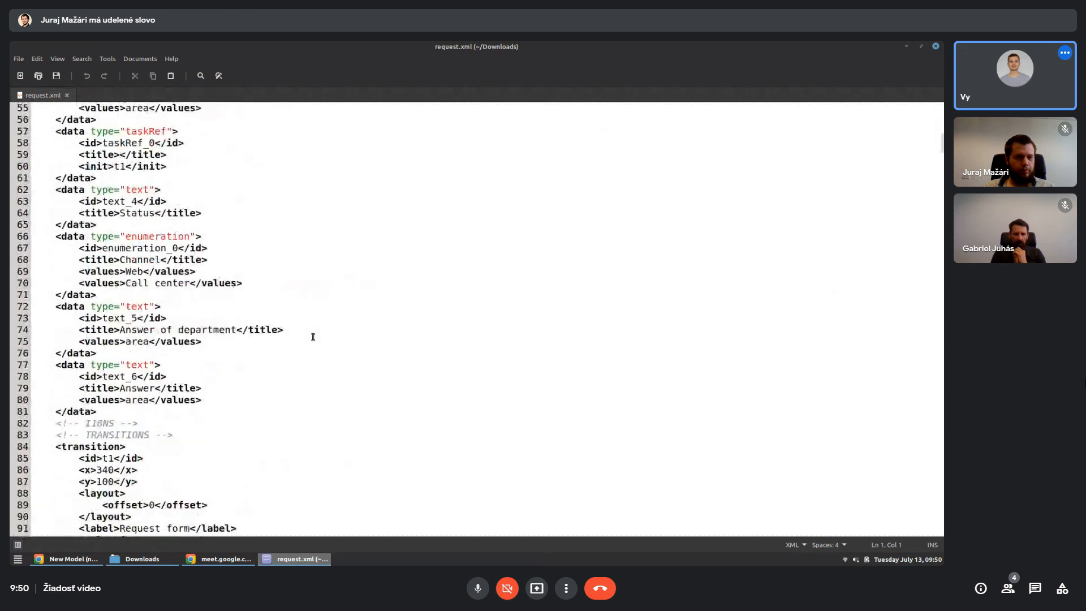
scroll(314, 337, down, 5)
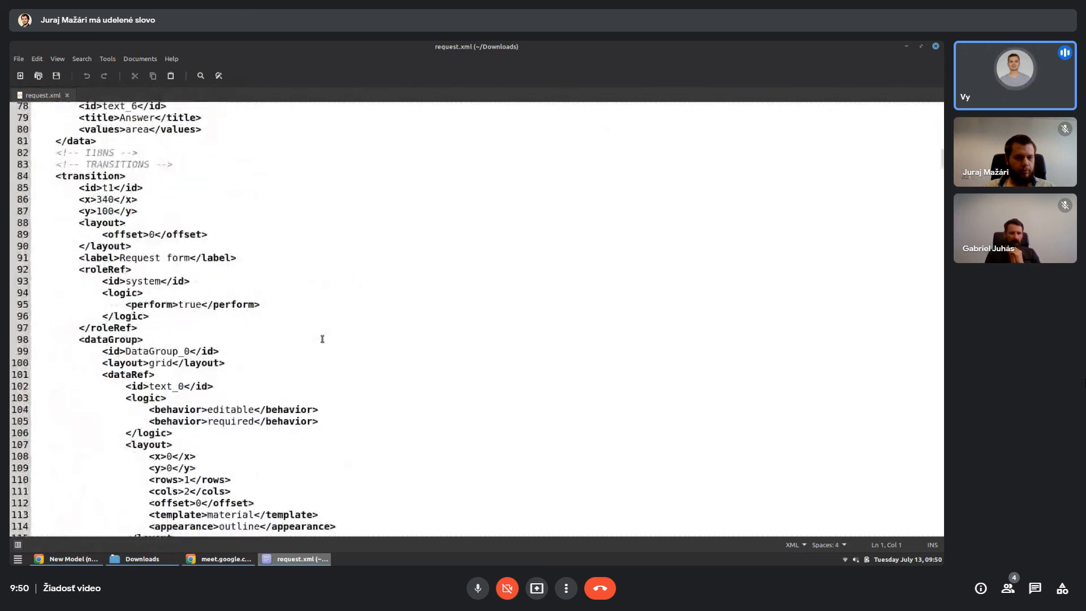
scroll(429, 351, down, 4)
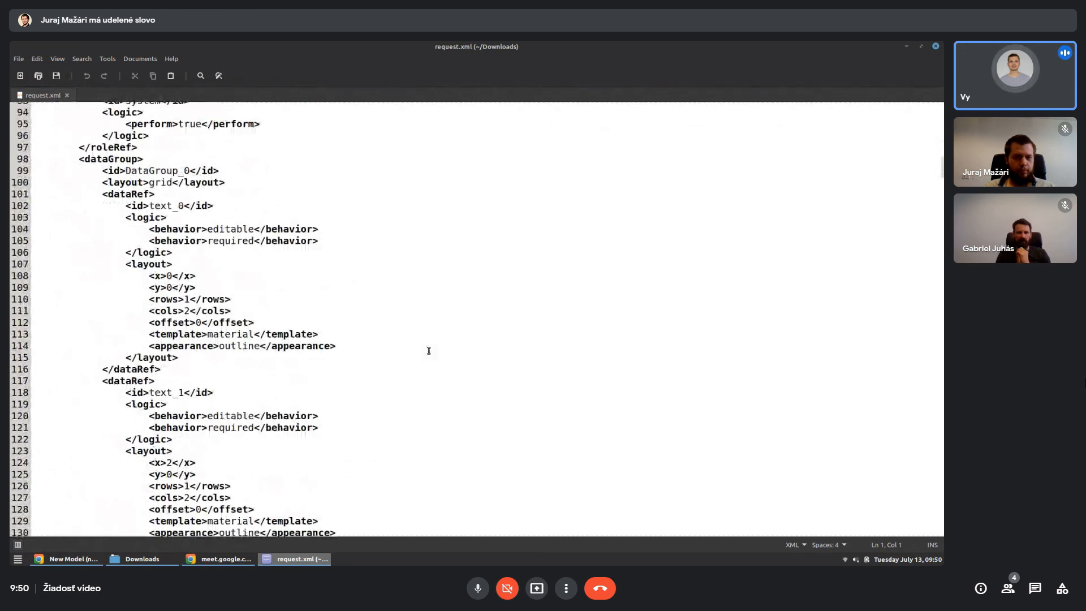
scroll(429, 351, down, 9)
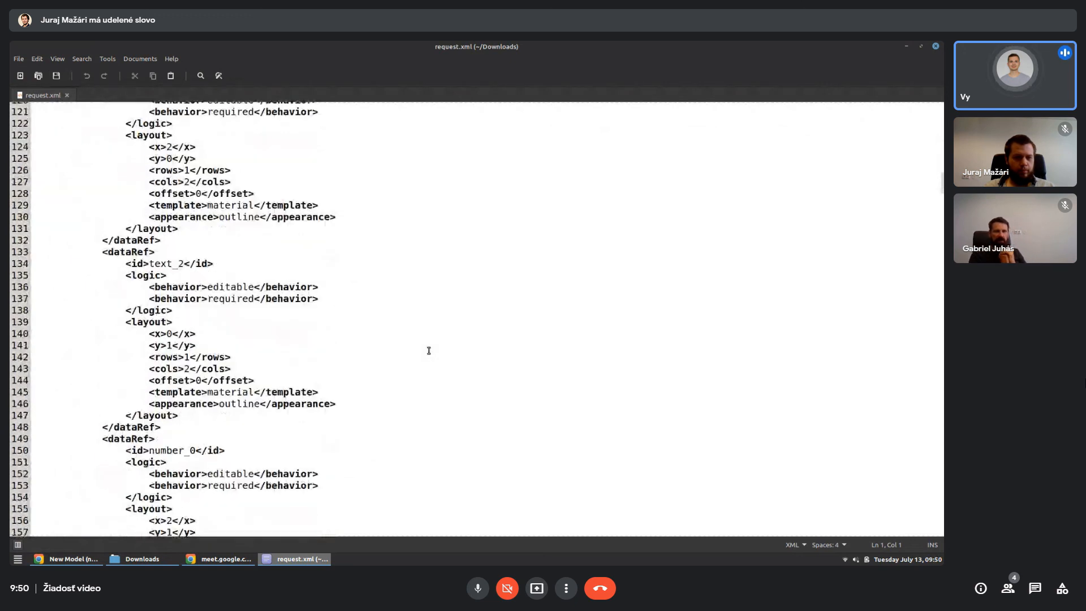
scroll(429, 351, down, 9)
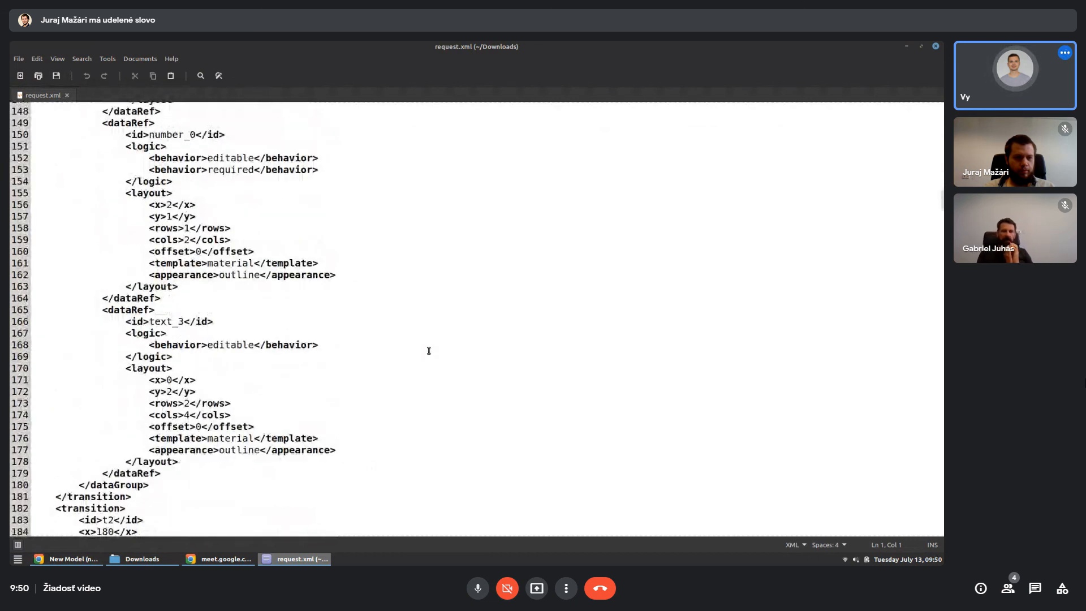
scroll(429, 351, down, 5)
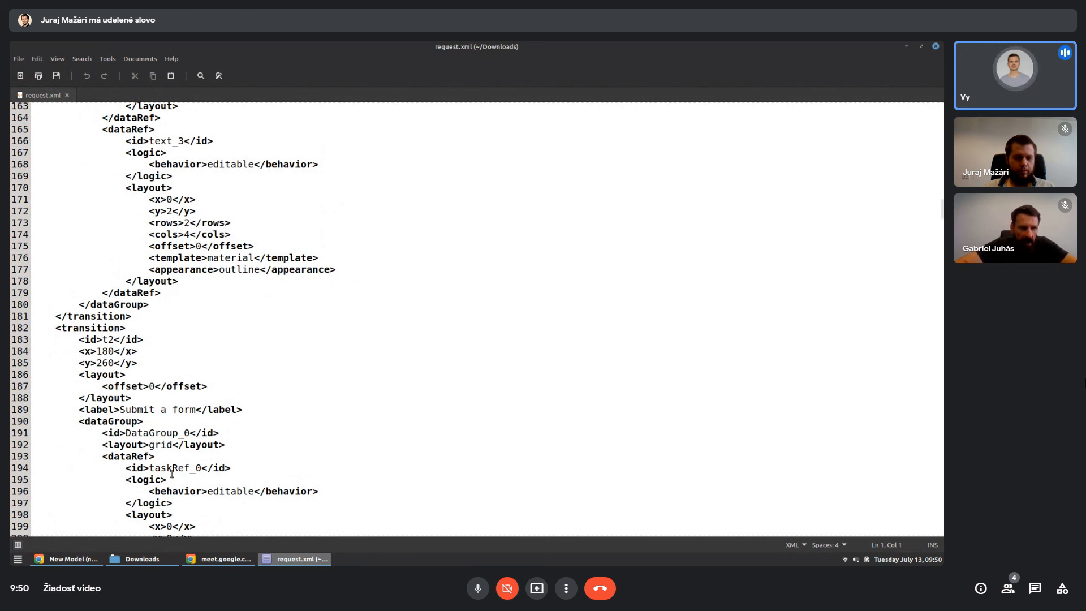
- Return to the browser, dismiss the download notice, and log in to the Netgrif Demo Application with the prefilled credentials
click(67, 559)
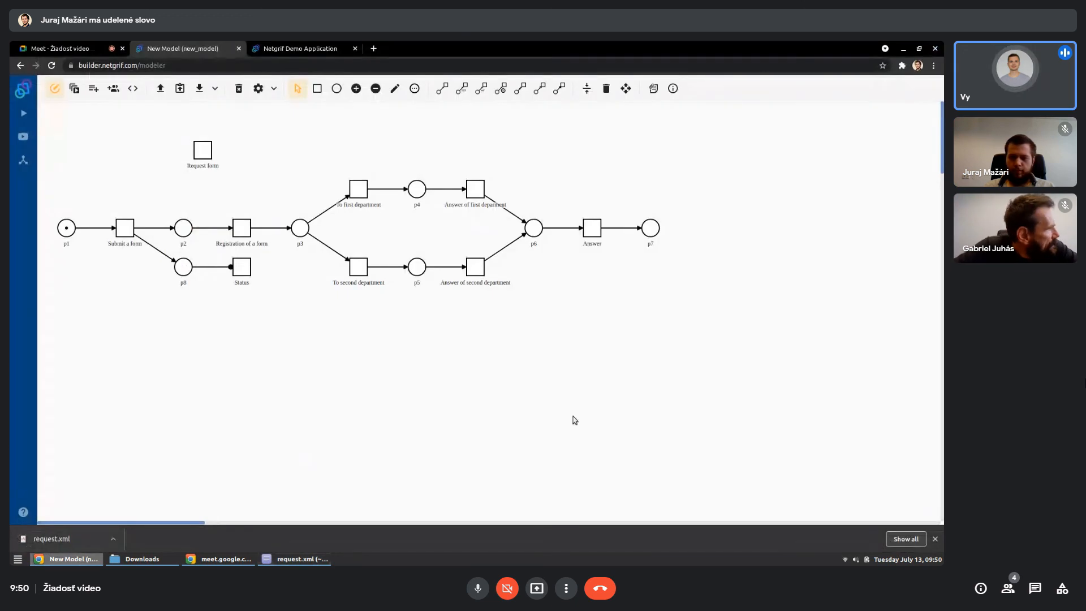
click(936, 539)
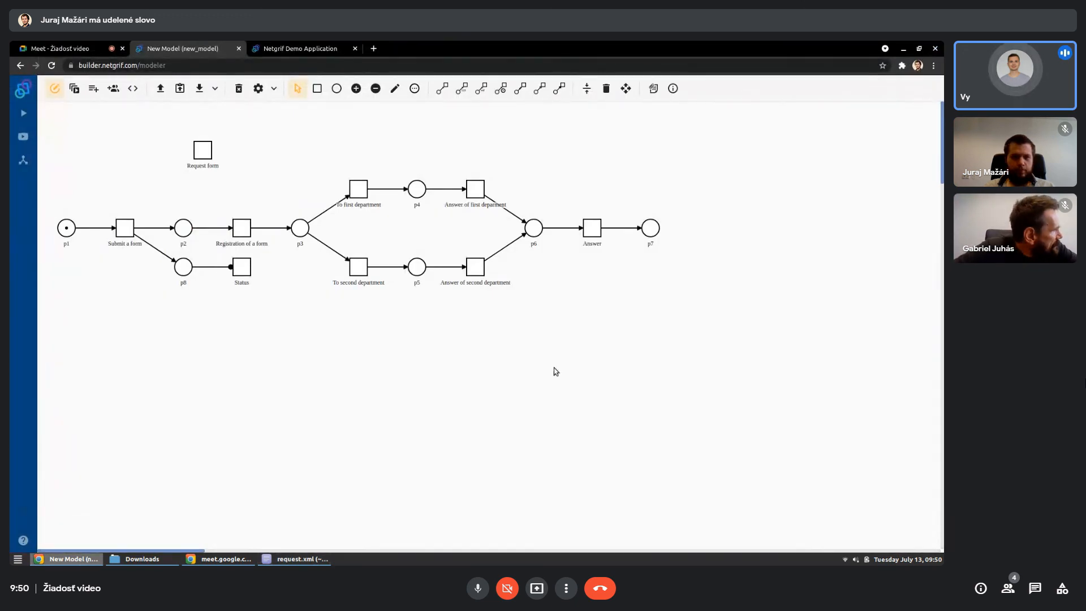
click(284, 46)
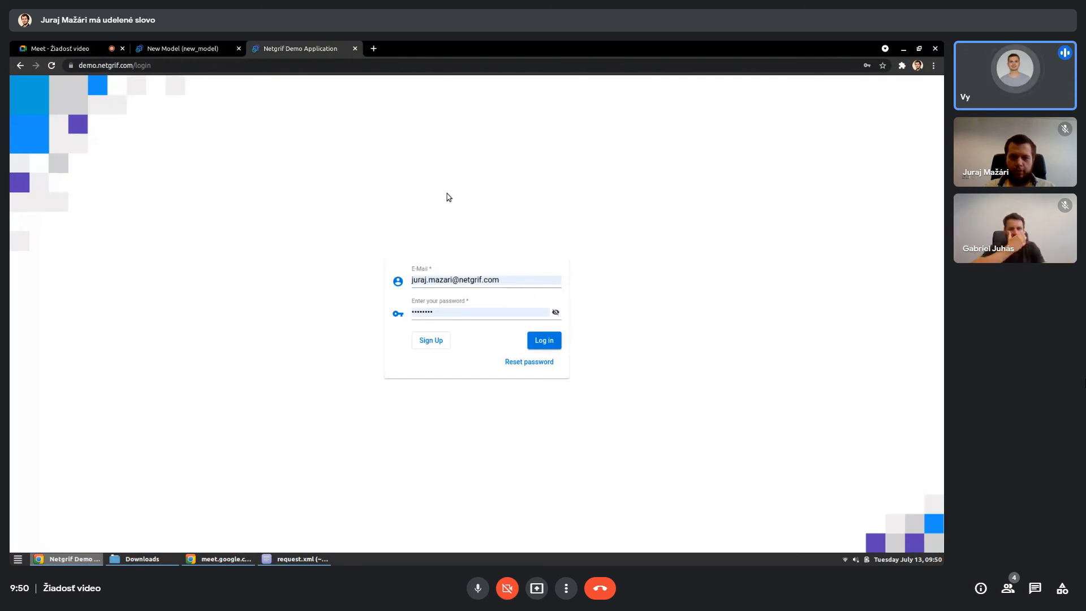
click(550, 342)
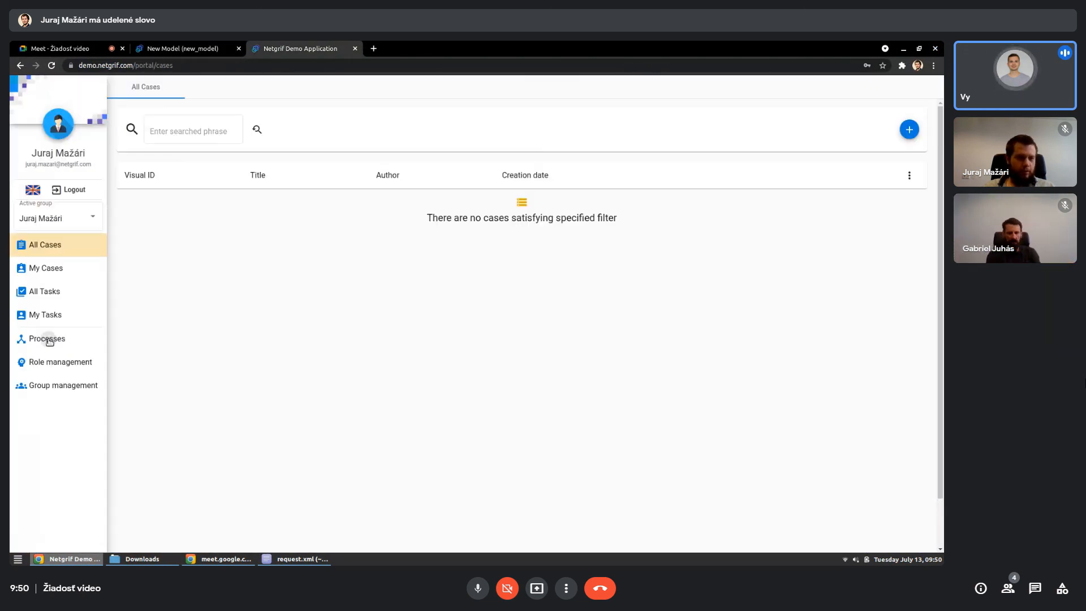
- Upload request.xml from Downloads as a Major release process and close the upload form
click(47, 339)
click(918, 526)
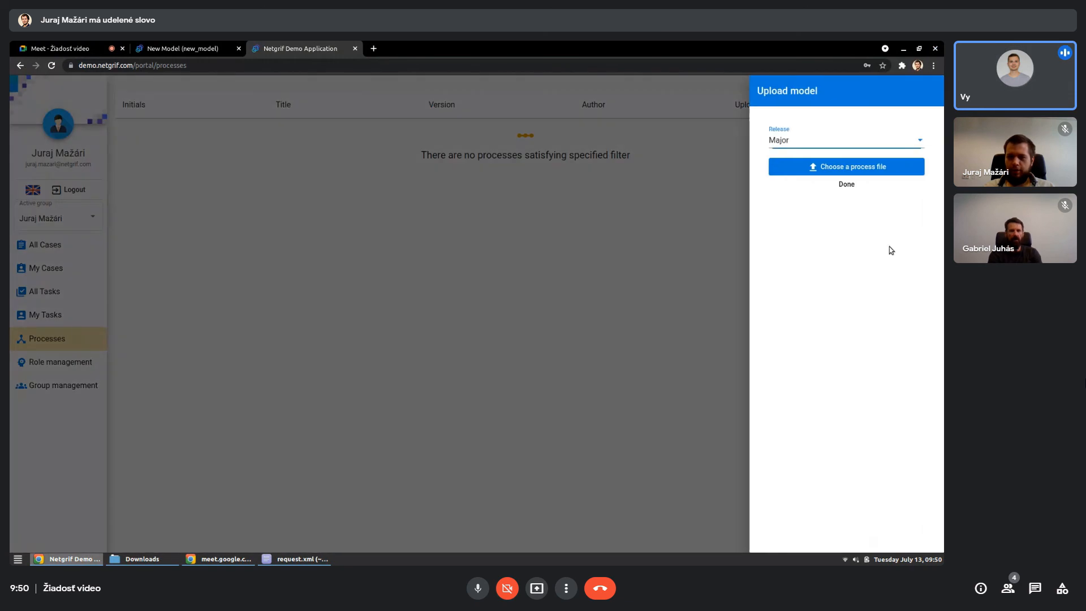
click(846, 167)
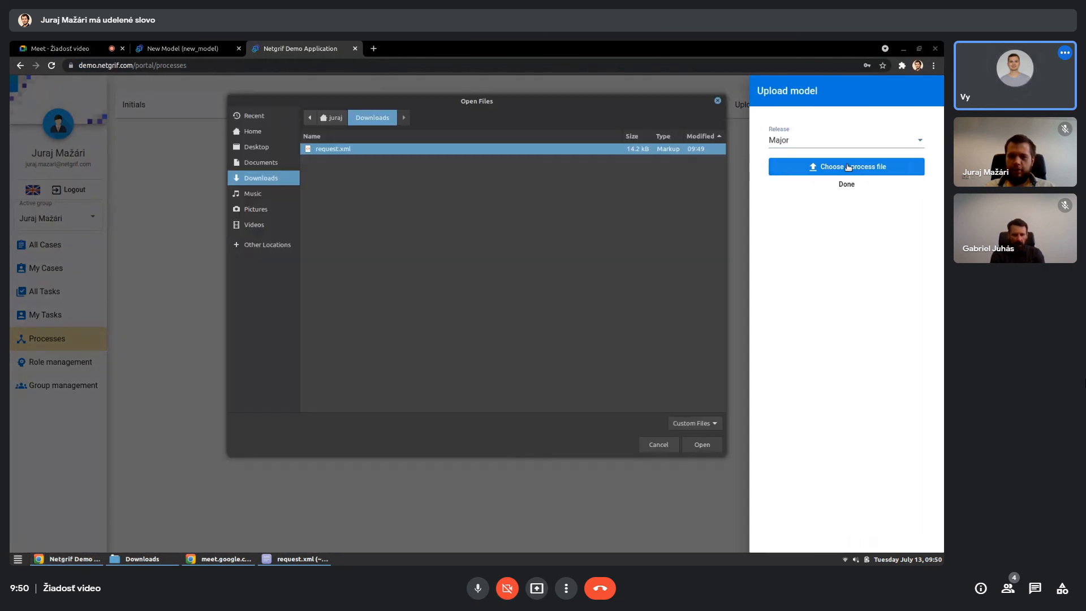
double_click(329, 150)
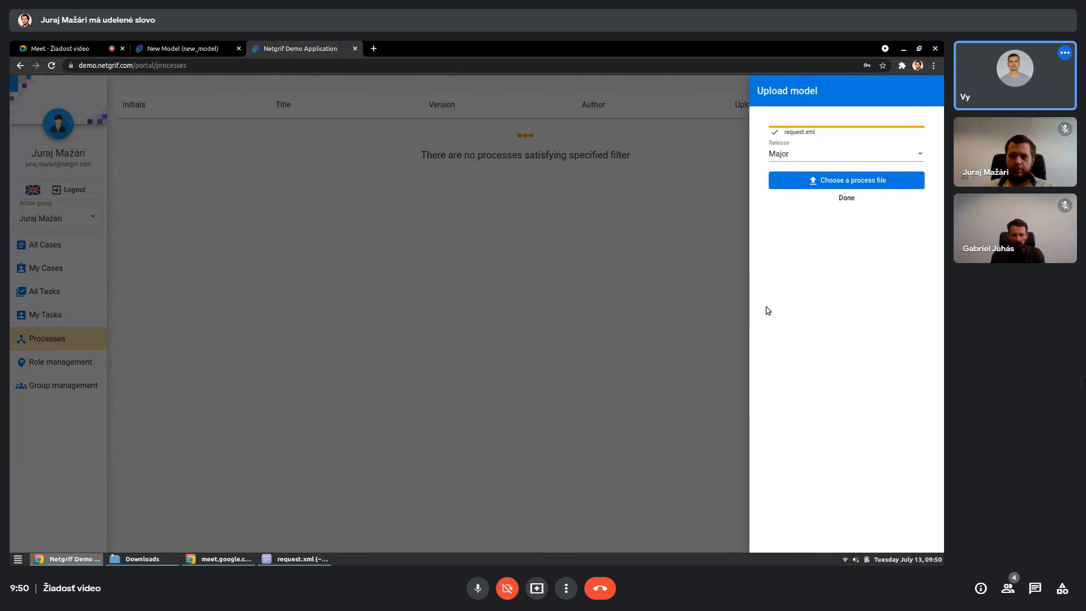
click(847, 199)
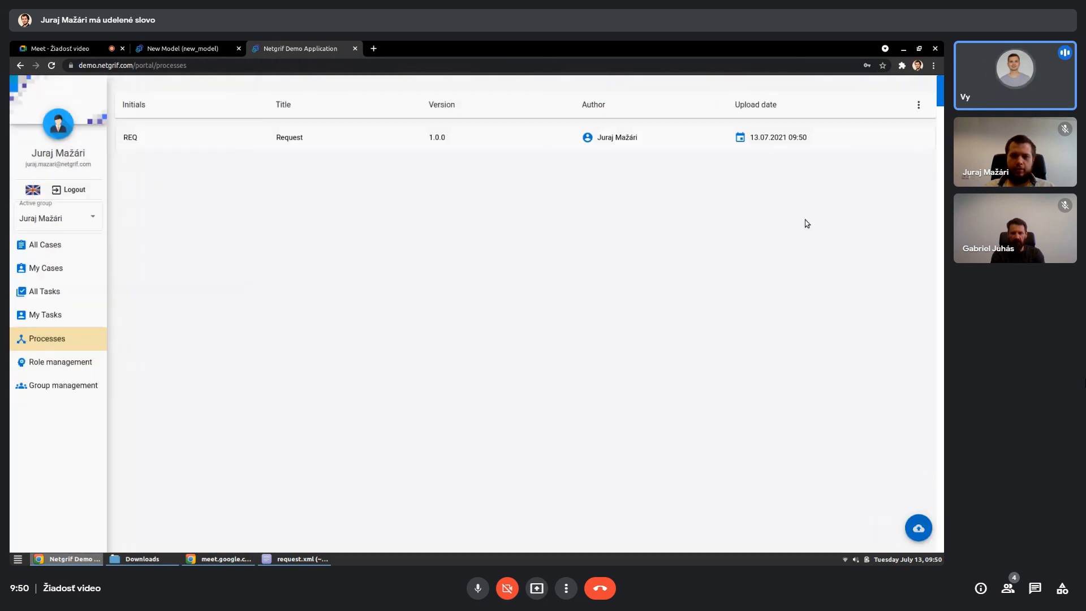
- Expand the uploaded Request process and select its full net identifier
click(375, 145)
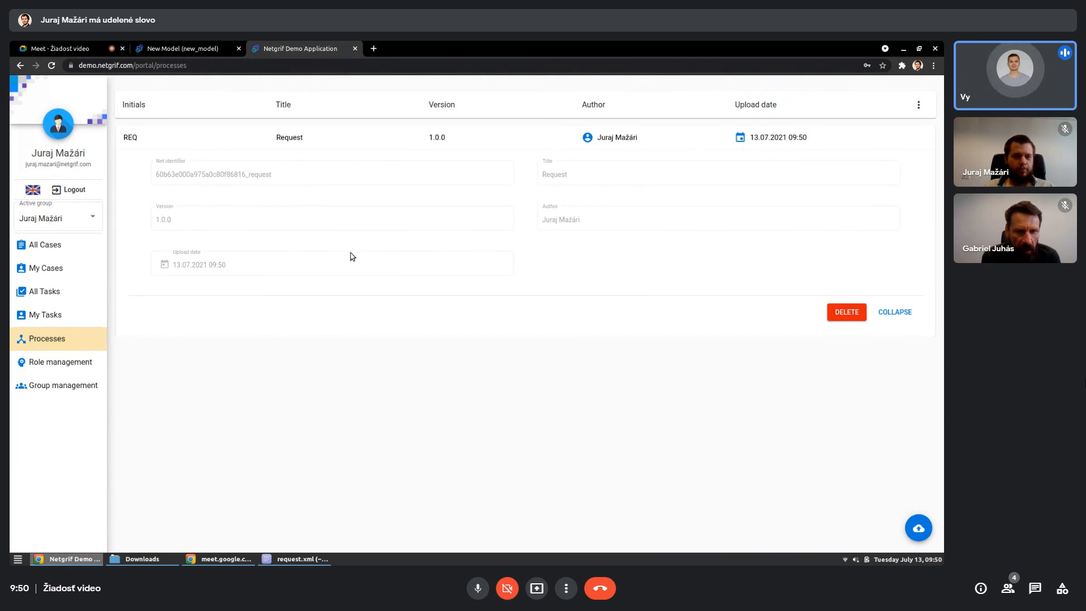
double_click(251, 175)
key(ctrl+c)
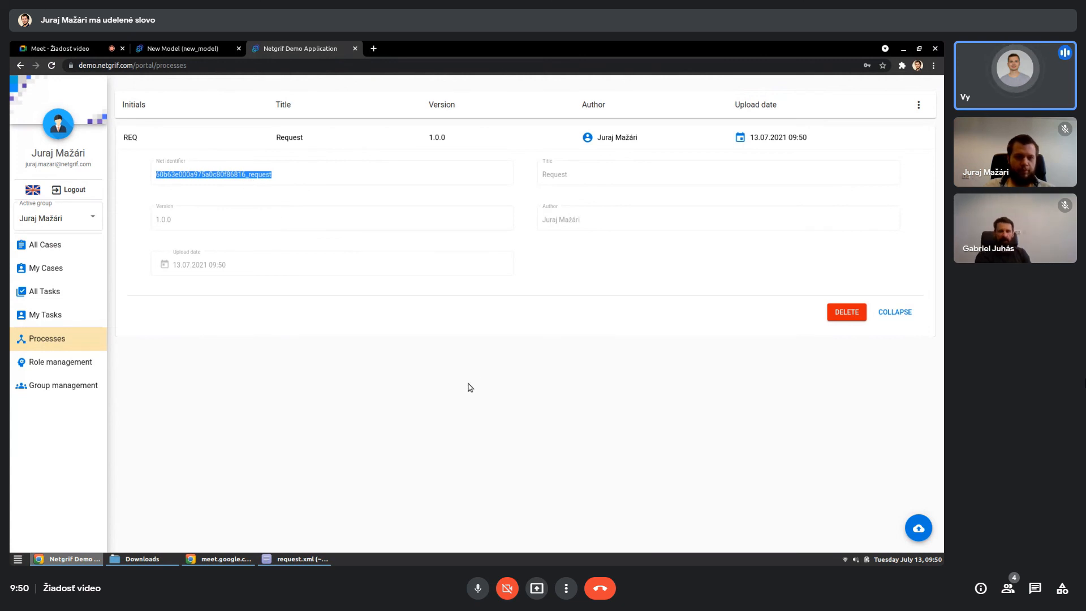
- Open an incognito window and load demo.netgrif.com/process/ followed by the copied net identifier
key(ctrl+shift+n)
text(demo.netgrif.com)
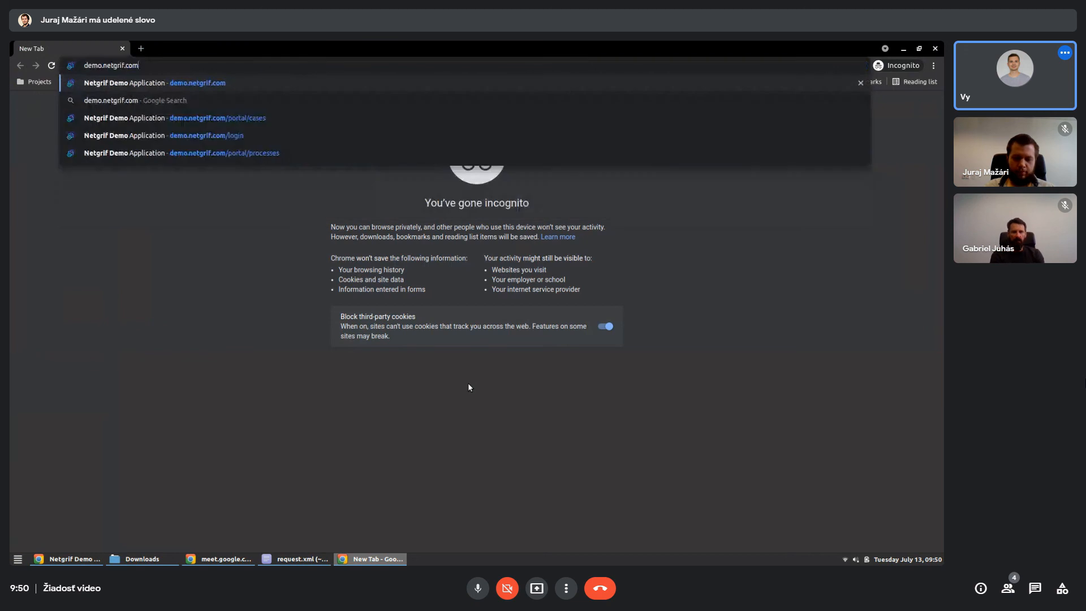
text(/process/)
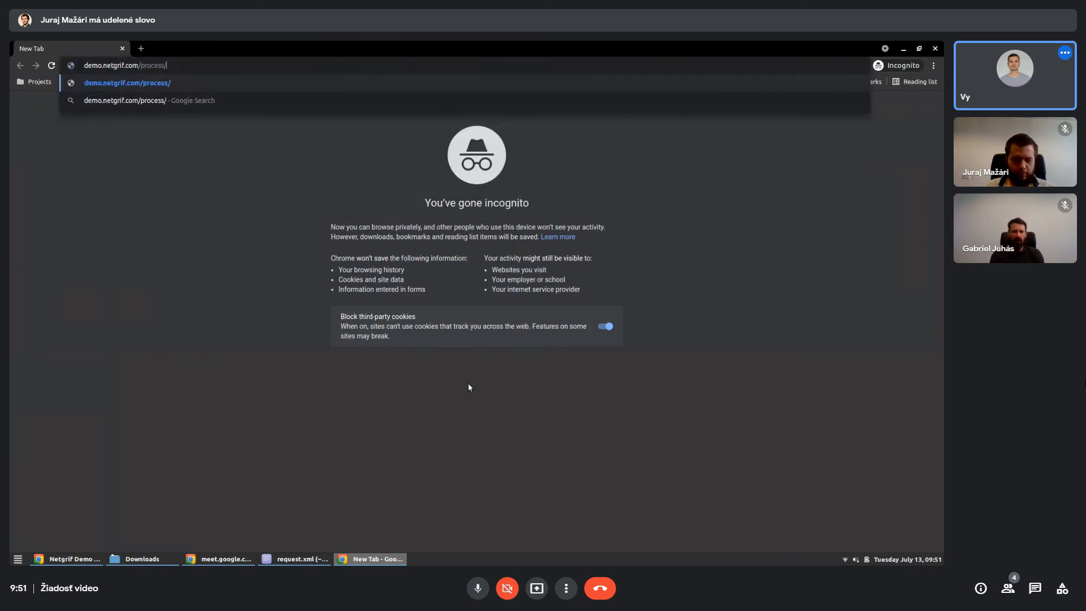
key(ctrl+v)
key(Return)
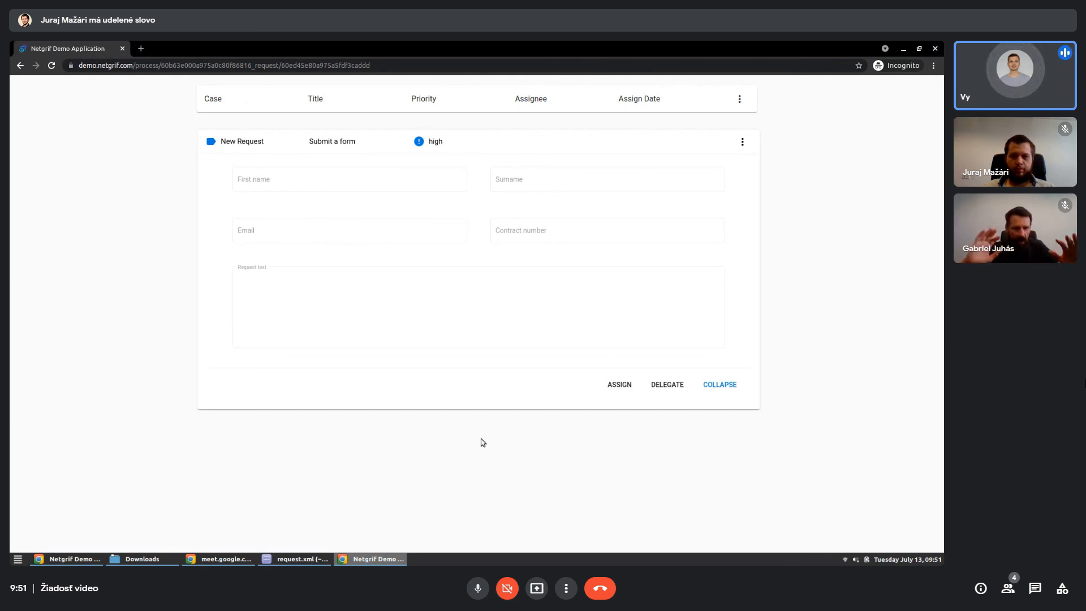
- Assign the Submit a form task and fill in the requester's first name, surname and email
click(618, 385)
click(298, 189)
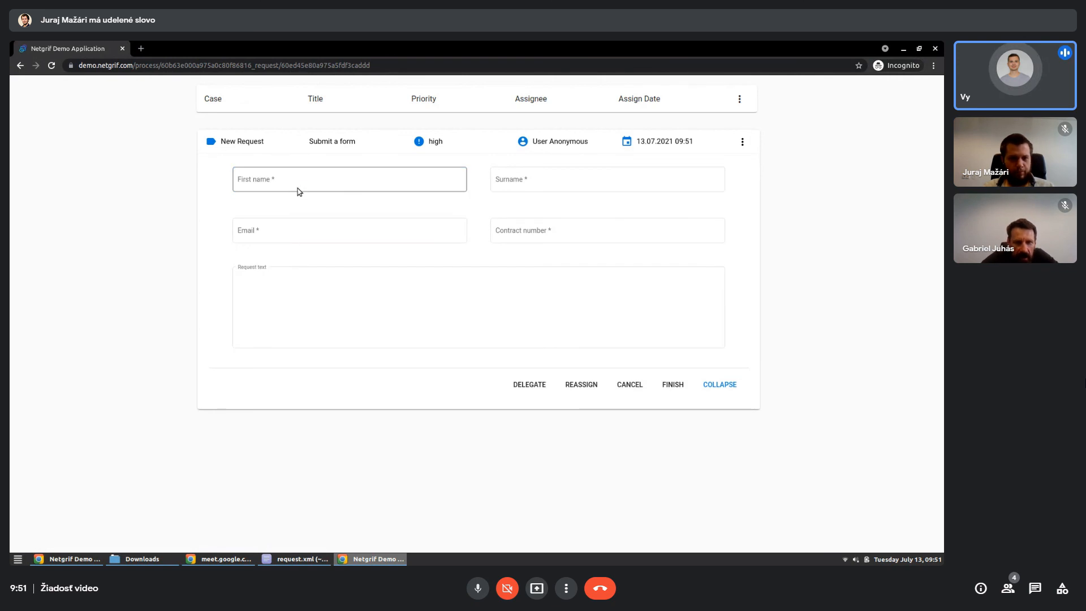
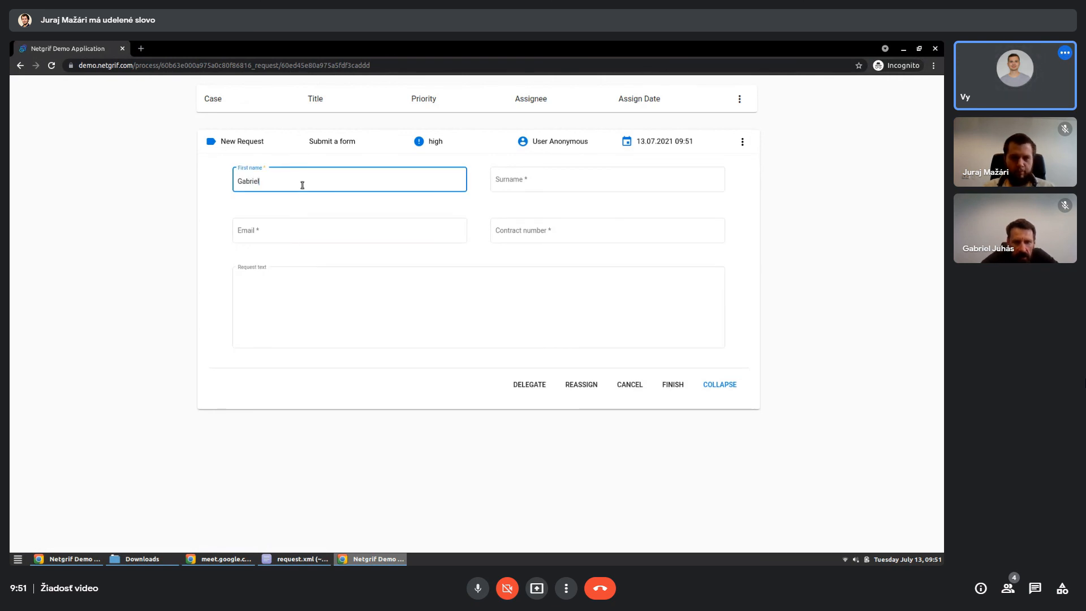
key(Tab)
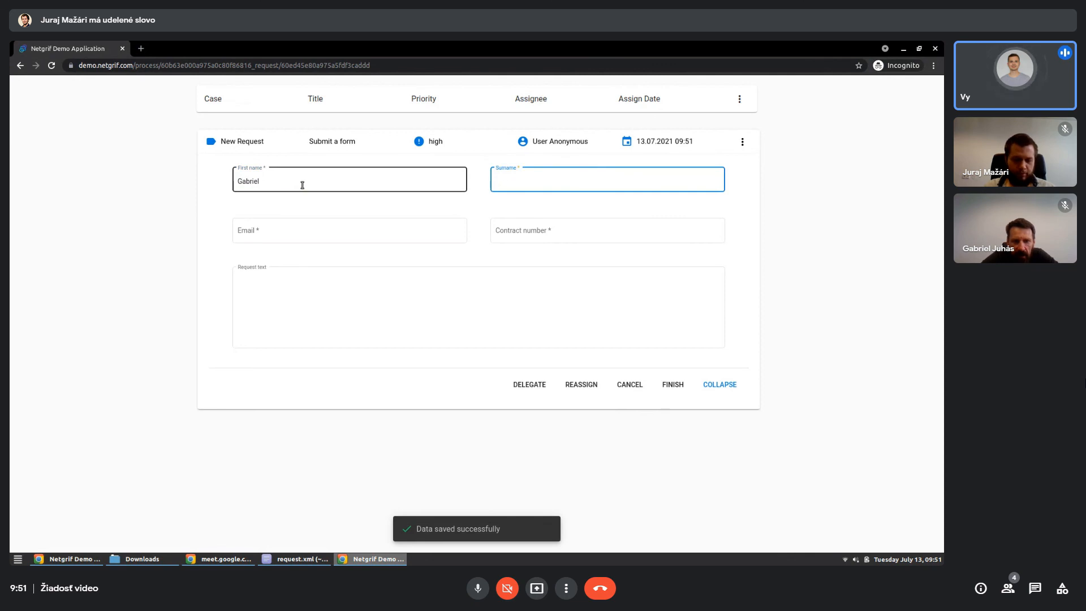
key(Tab)
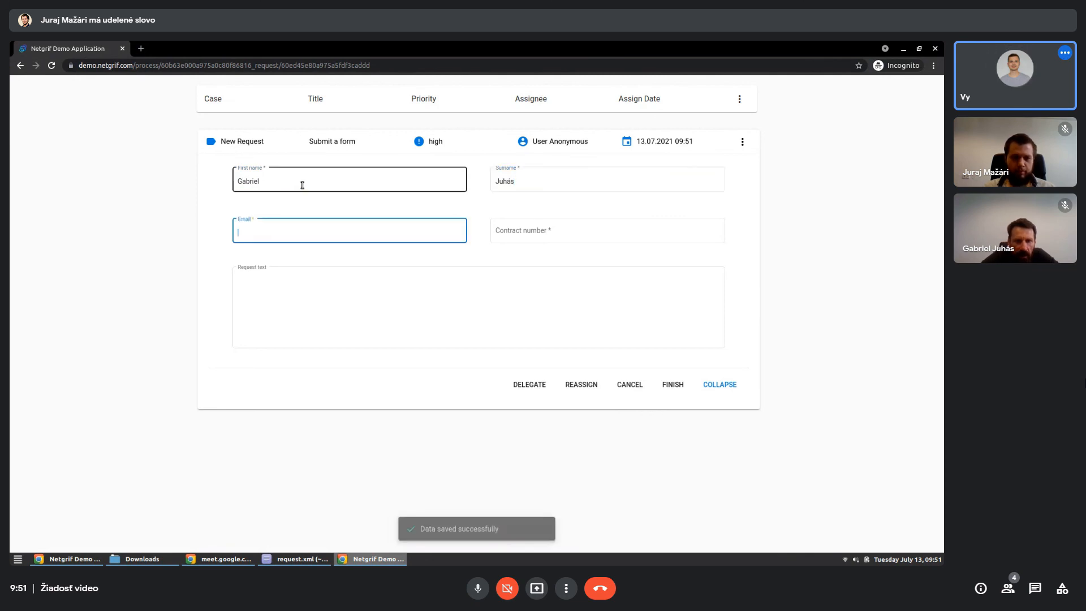
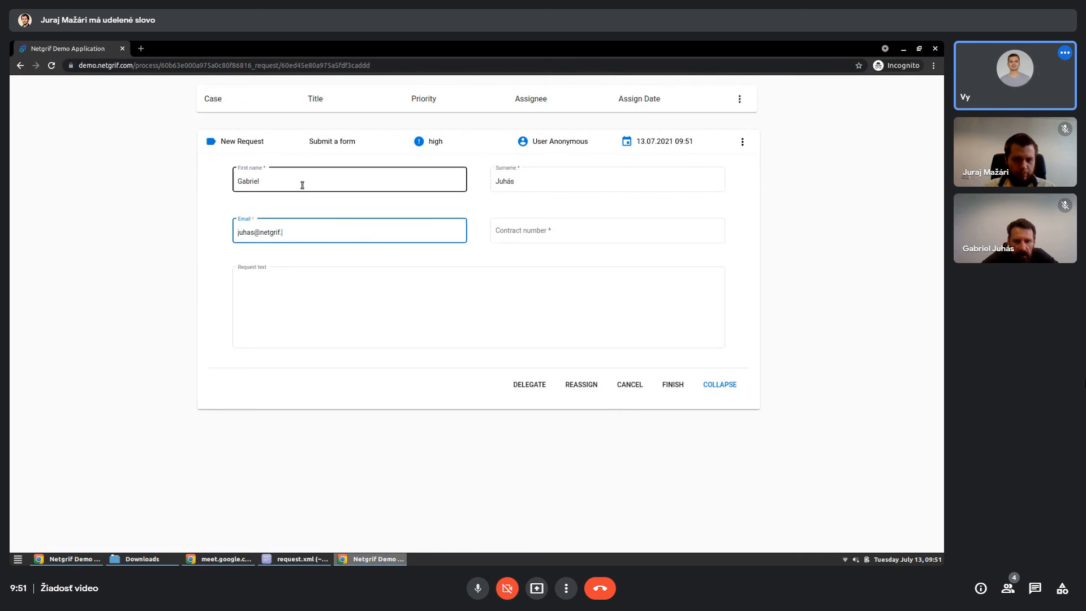
key(Tab)
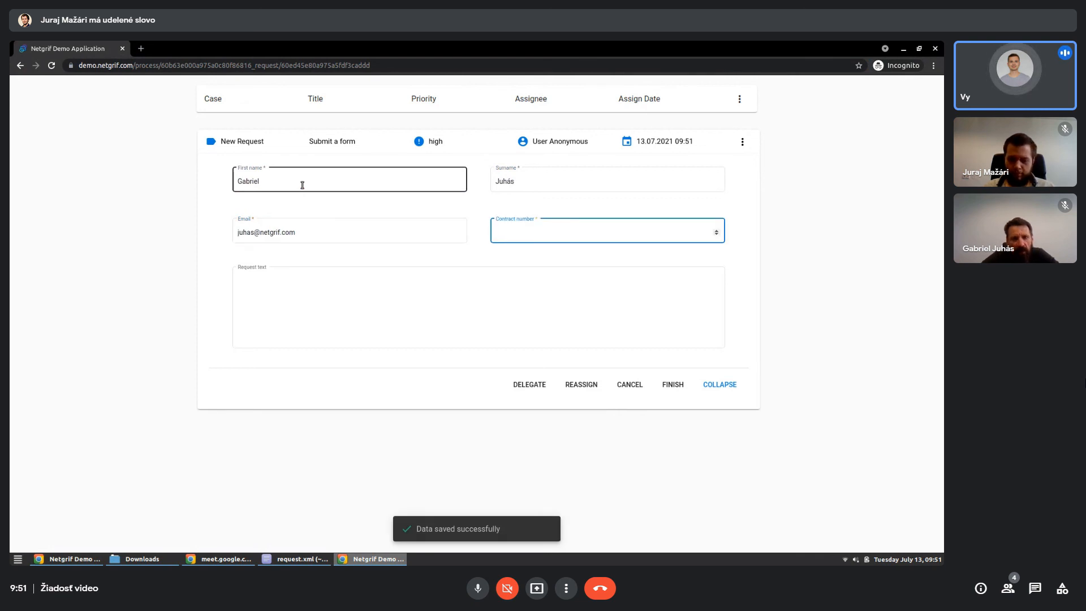
- Enter a contract number outside the allowed range, and replace it with one between 1000 and 2999
text(5000)
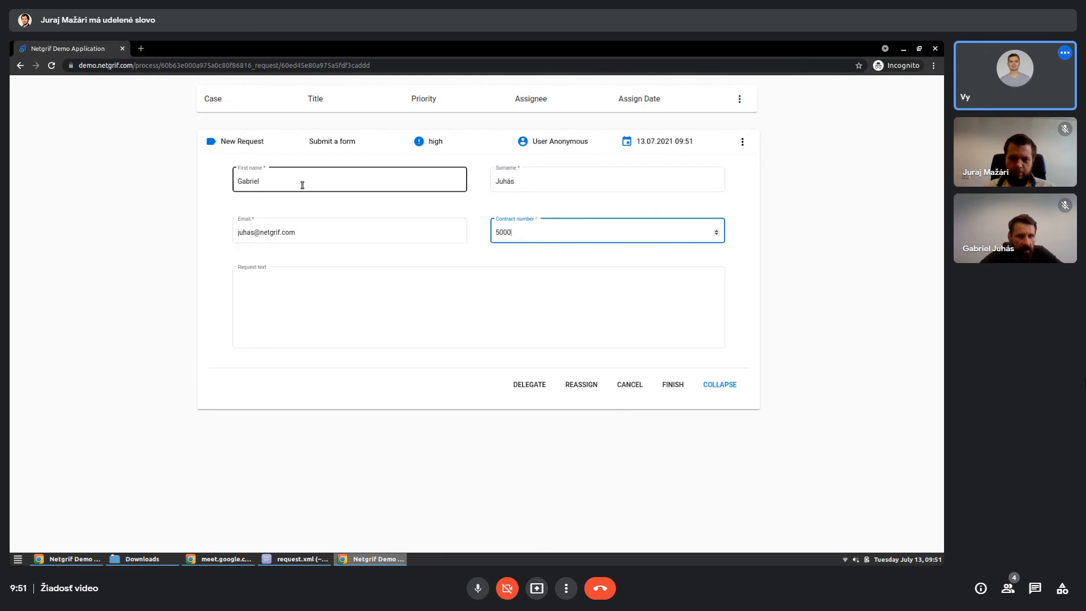
click(460, 207)
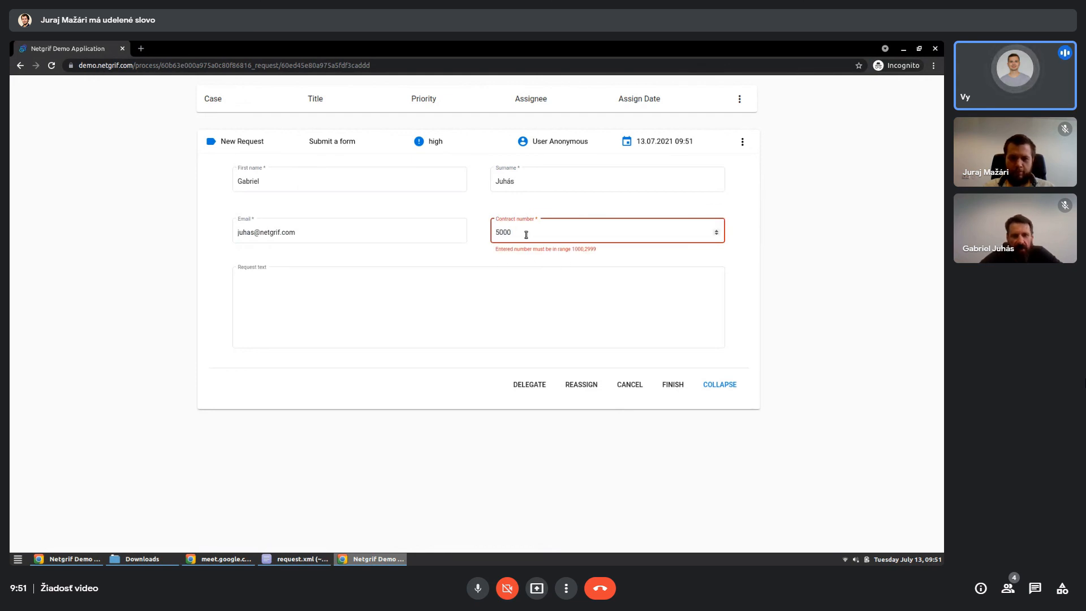
drag(525, 235, 485, 240)
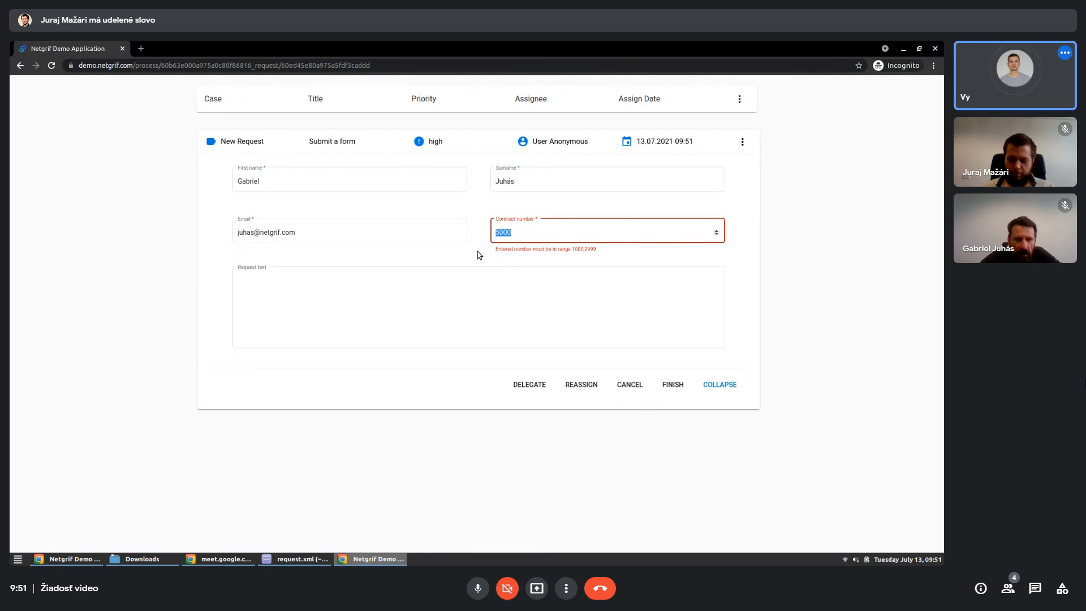
text(1234)
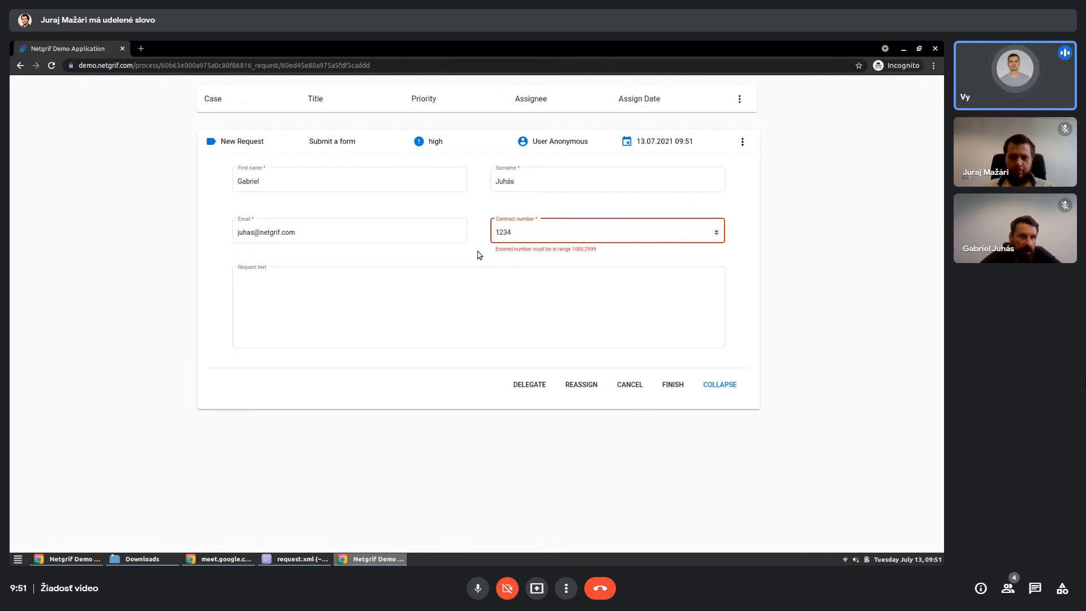
click(520, 280)
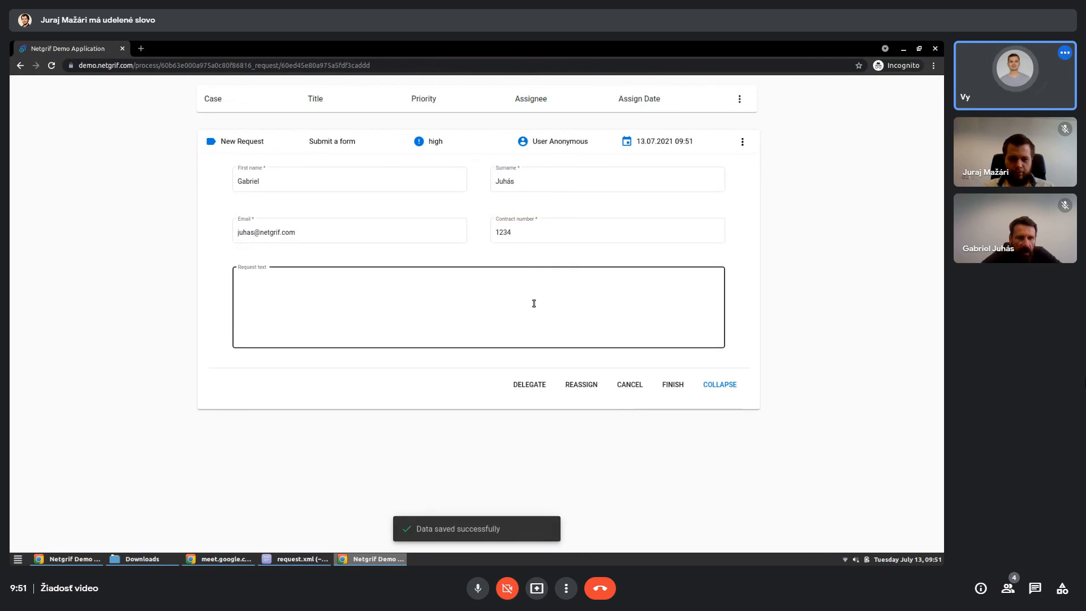
- Enter the request text "Please change my address to new address" and finish the Submit a form task
click(534, 303)
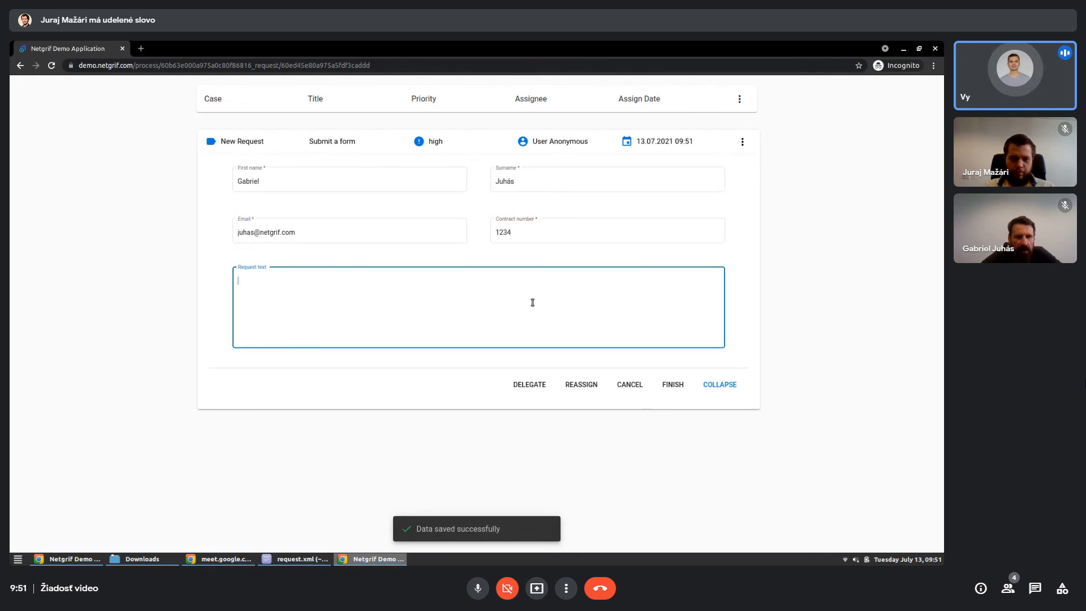
click(490, 367)
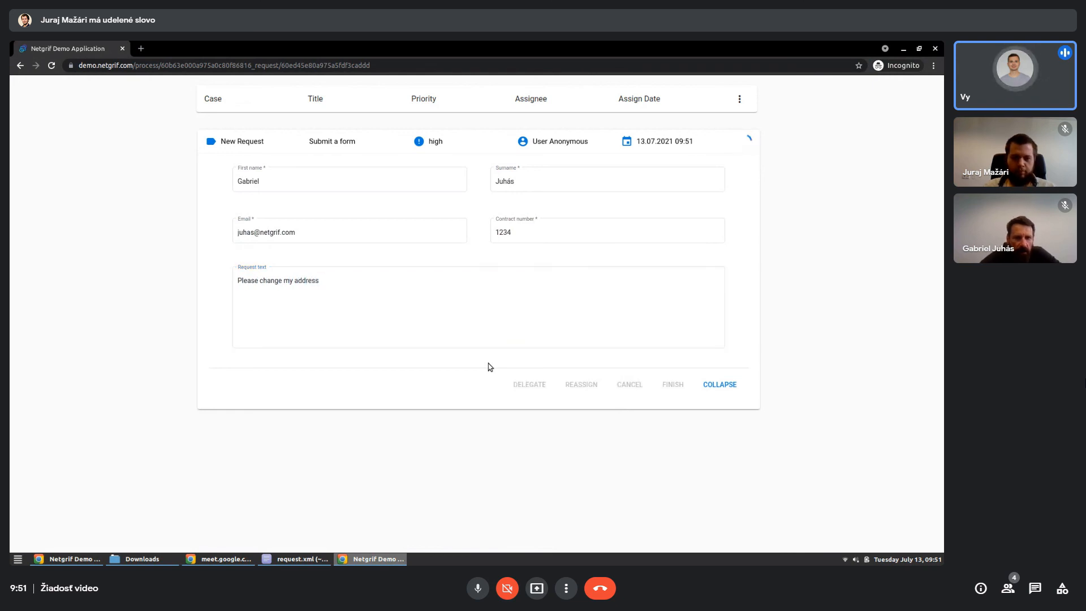
click(490, 337)
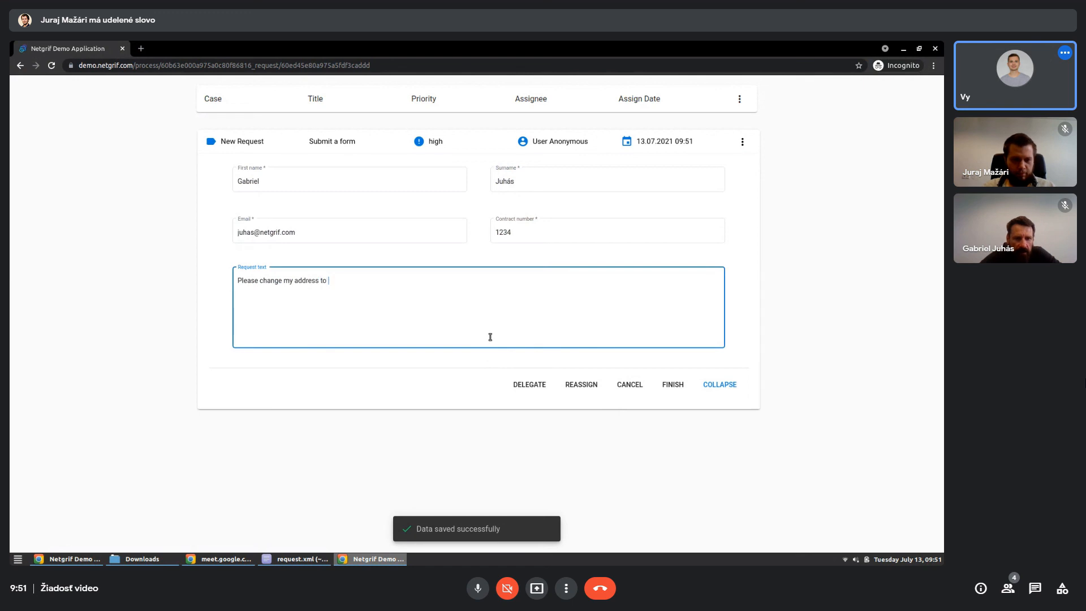
text(address)
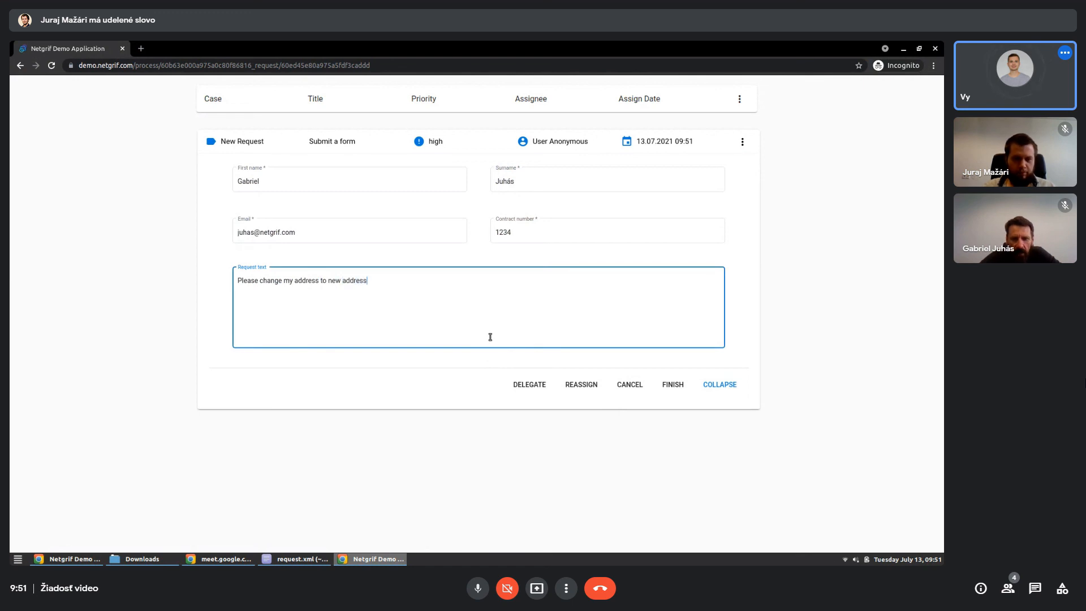
click(493, 361)
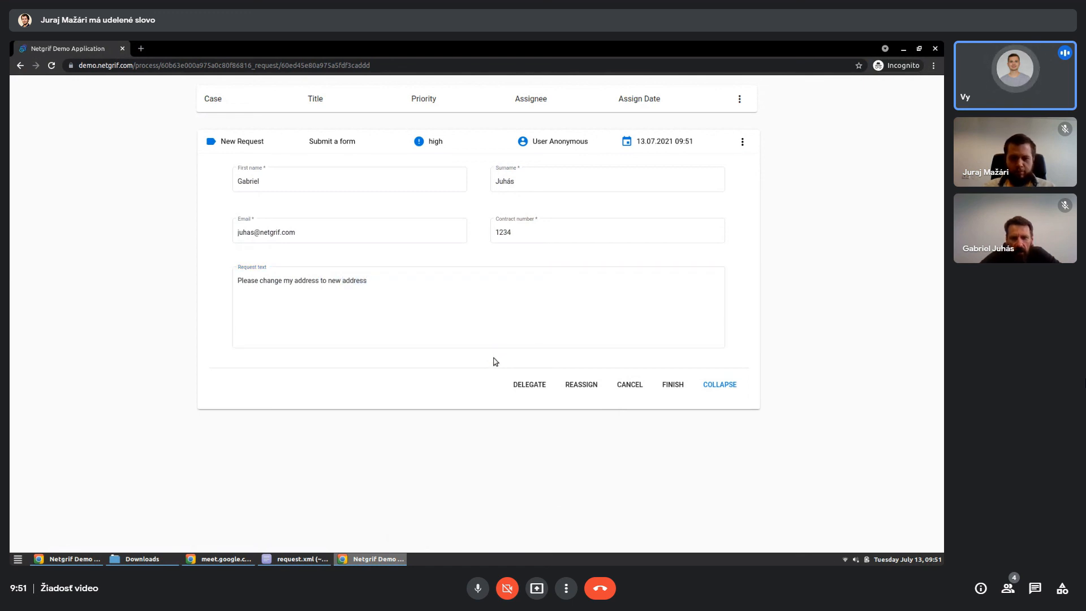
click(673, 385)
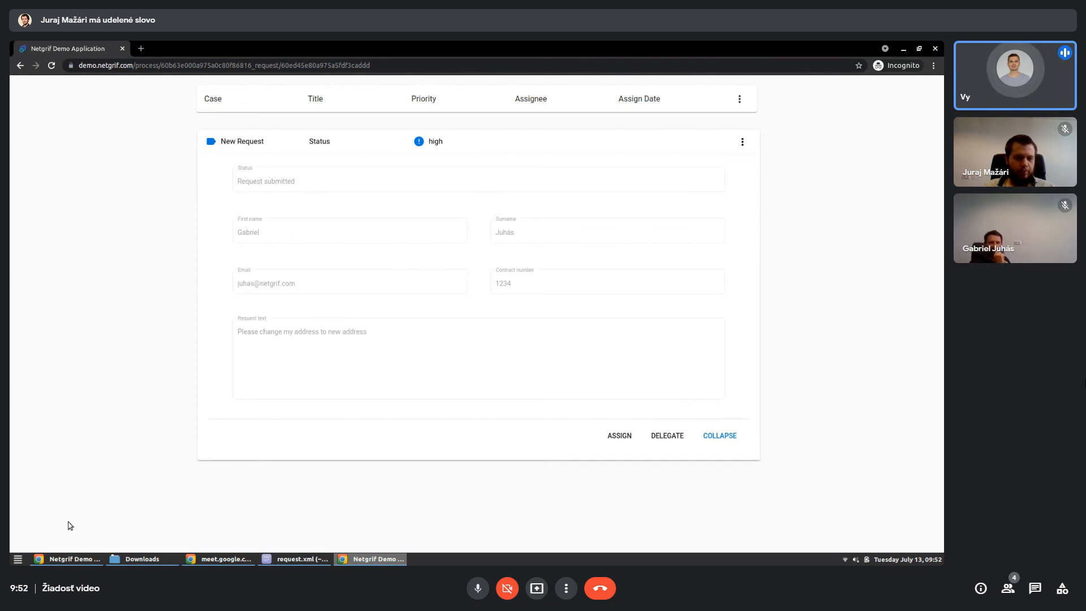
- Return to the logged-in portal window and grant the logged-in user's account the Registration role of the Request process
click(67, 559)
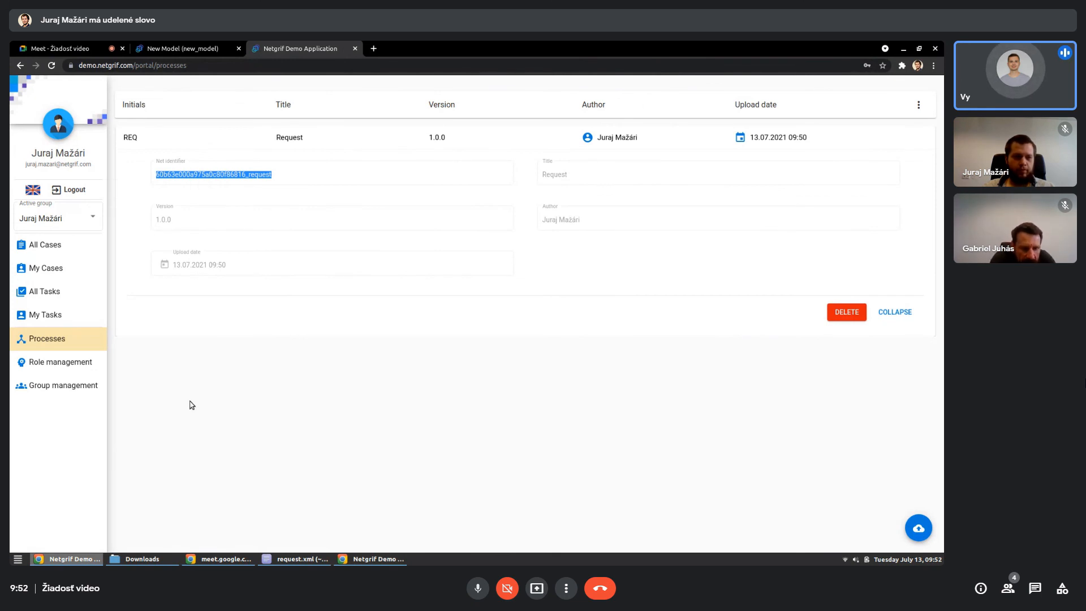
click(85, 369)
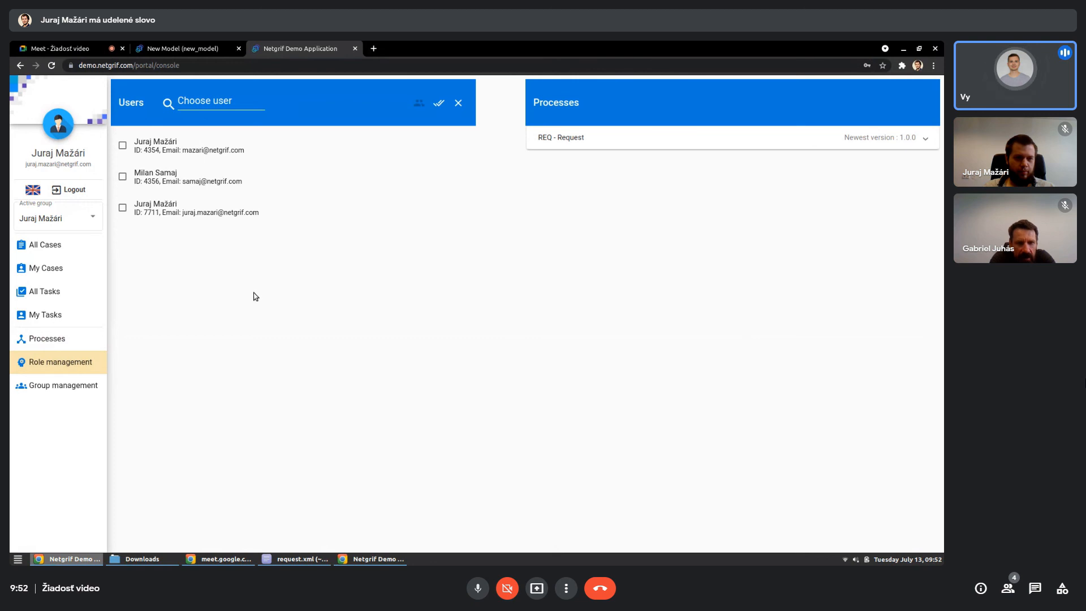
click(255, 213)
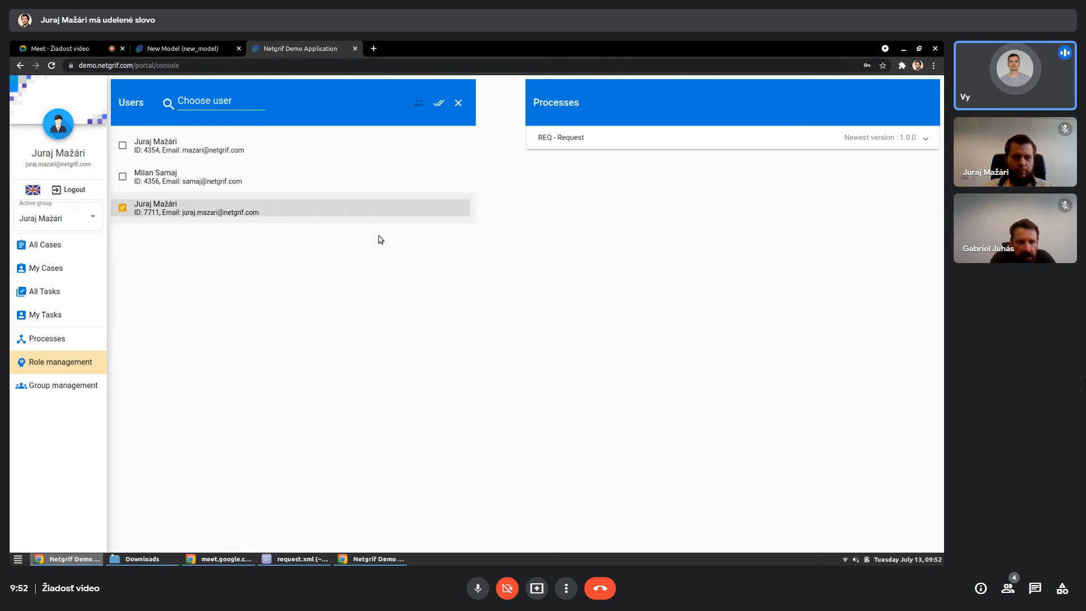
click(649, 144)
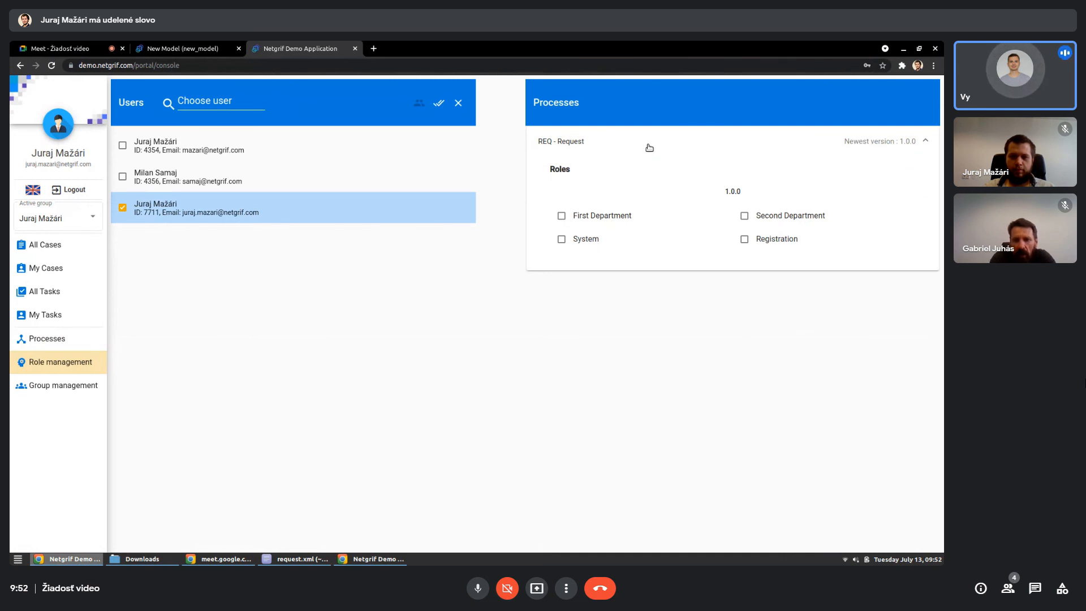
click(746, 239)
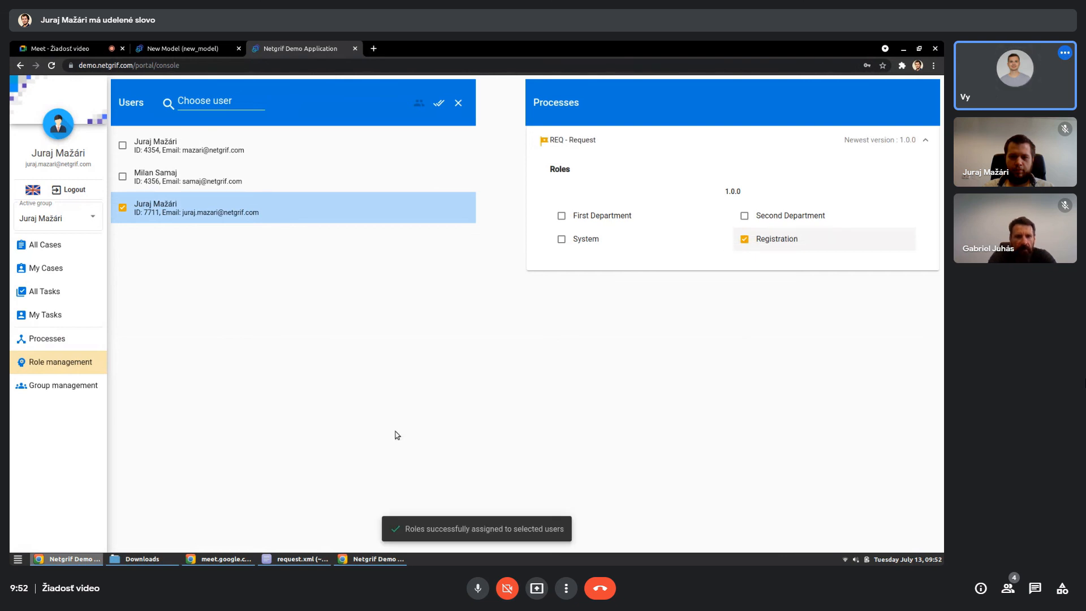
- Assign the Registration of a form task in the New Request case and set its channel to Web
click(61, 246)
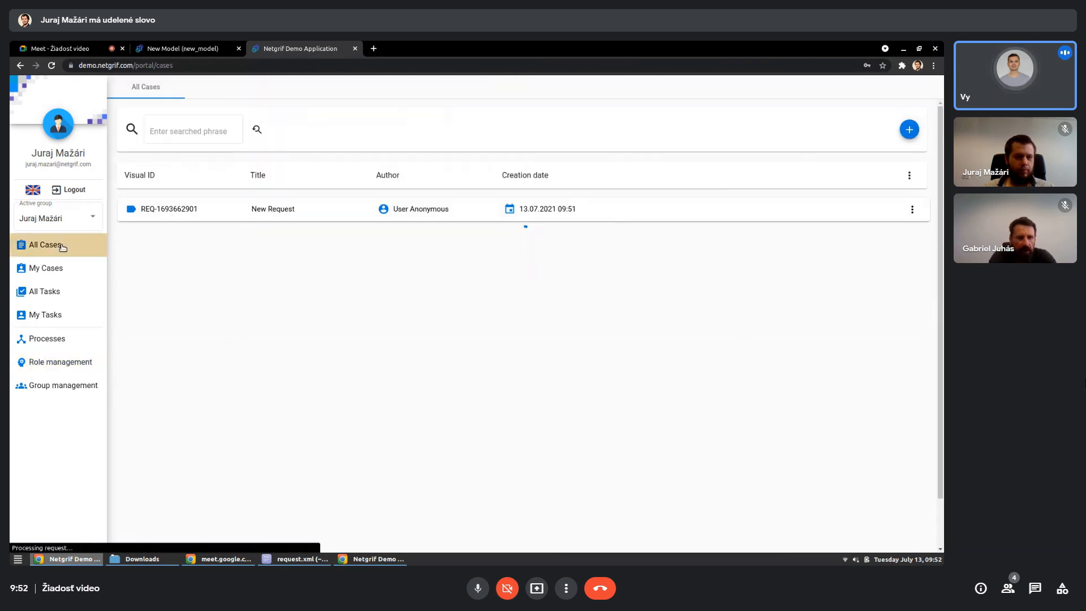
click(352, 215)
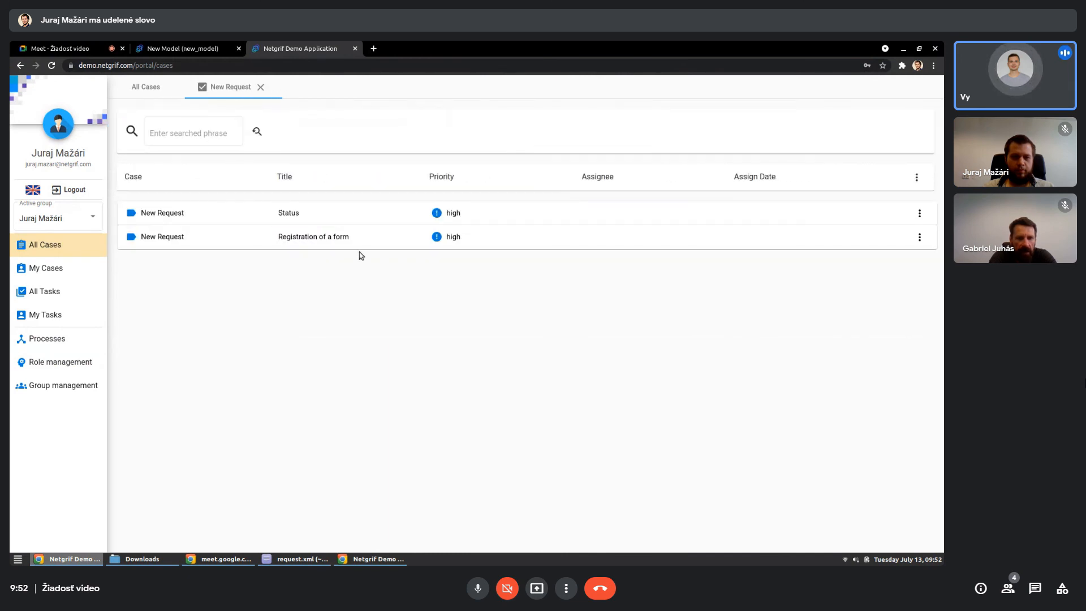
click(362, 247)
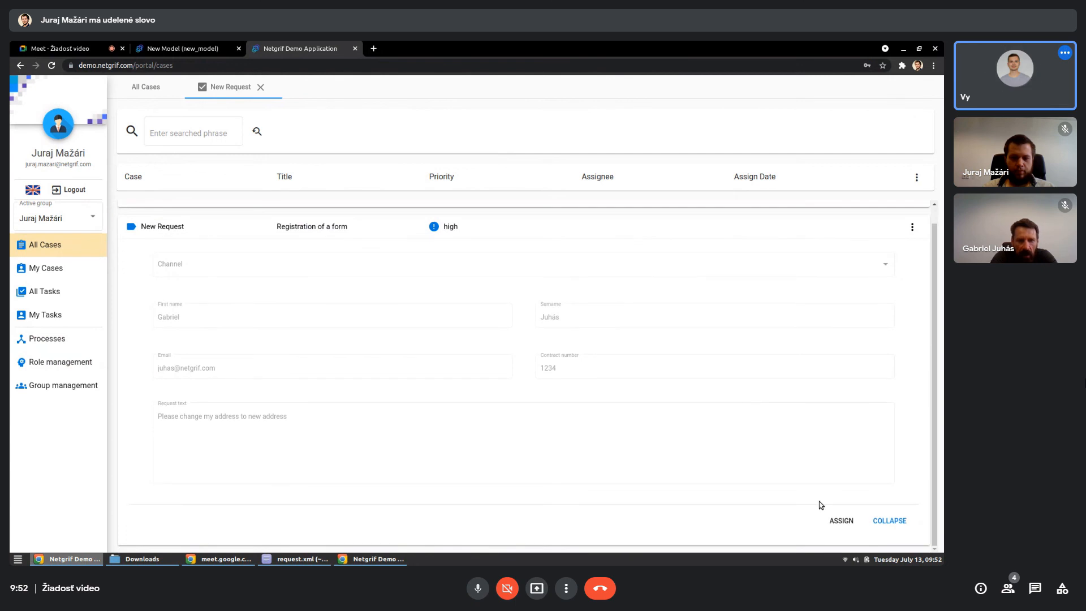
click(833, 522)
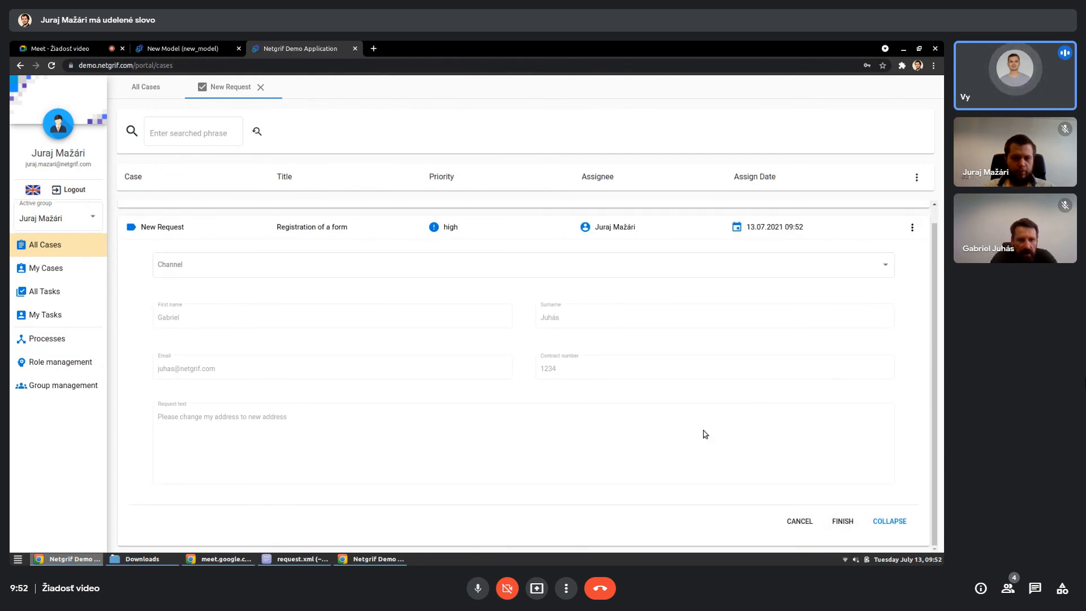
click(333, 270)
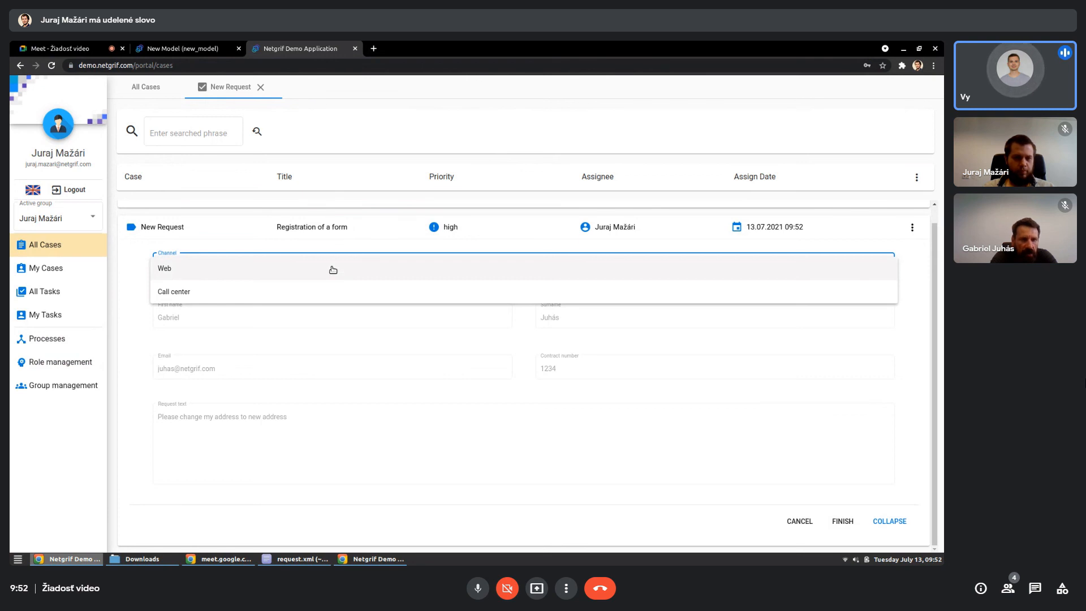
click(202, 270)
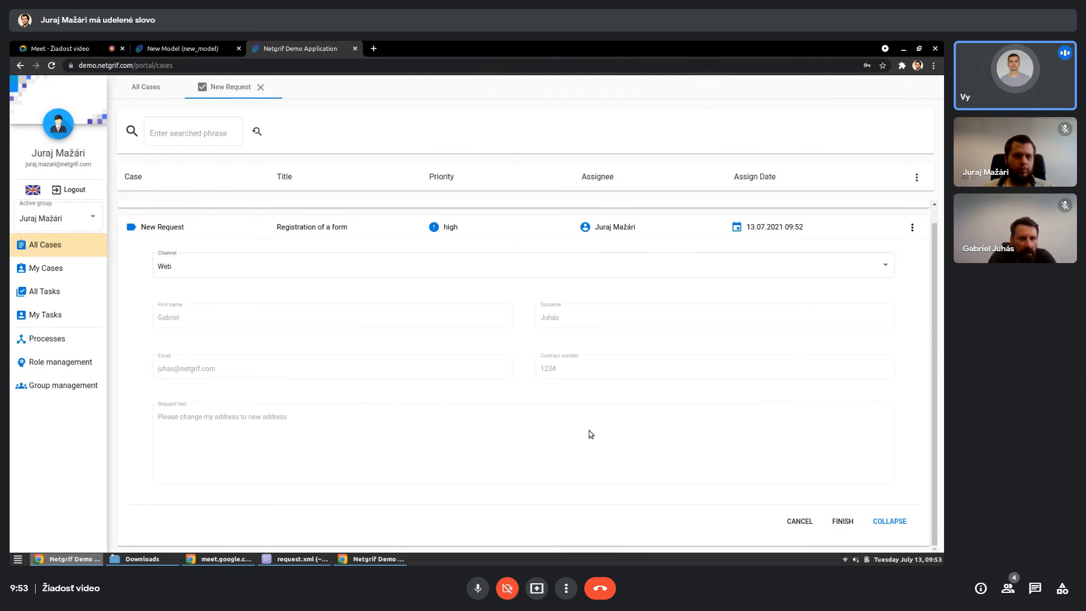
- Switch to the Netgrif builder model, start its simulation and fire the Submit a form transition
click(175, 48)
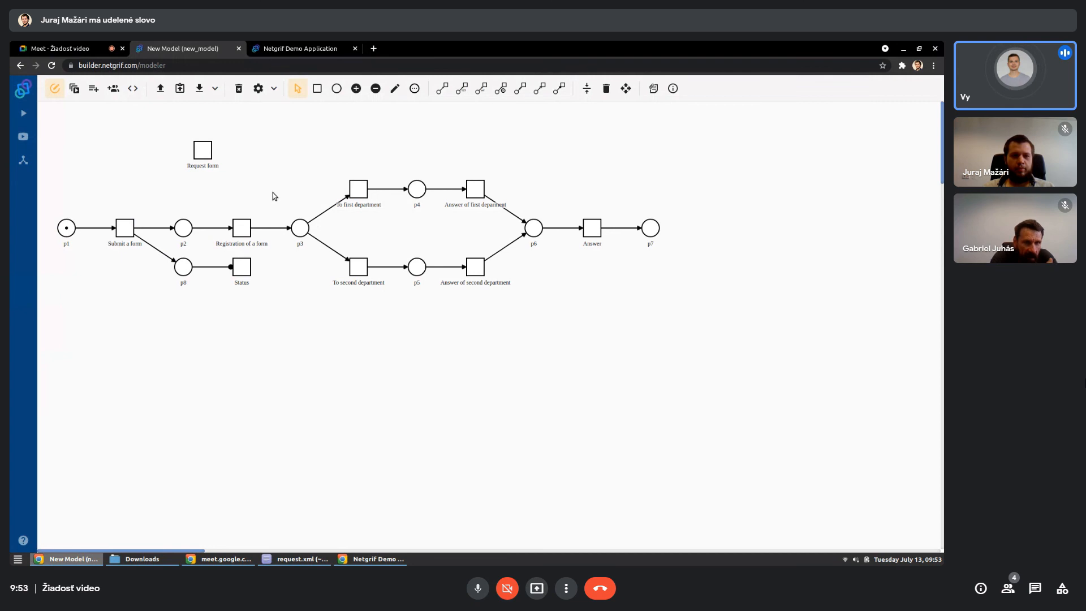
click(74, 88)
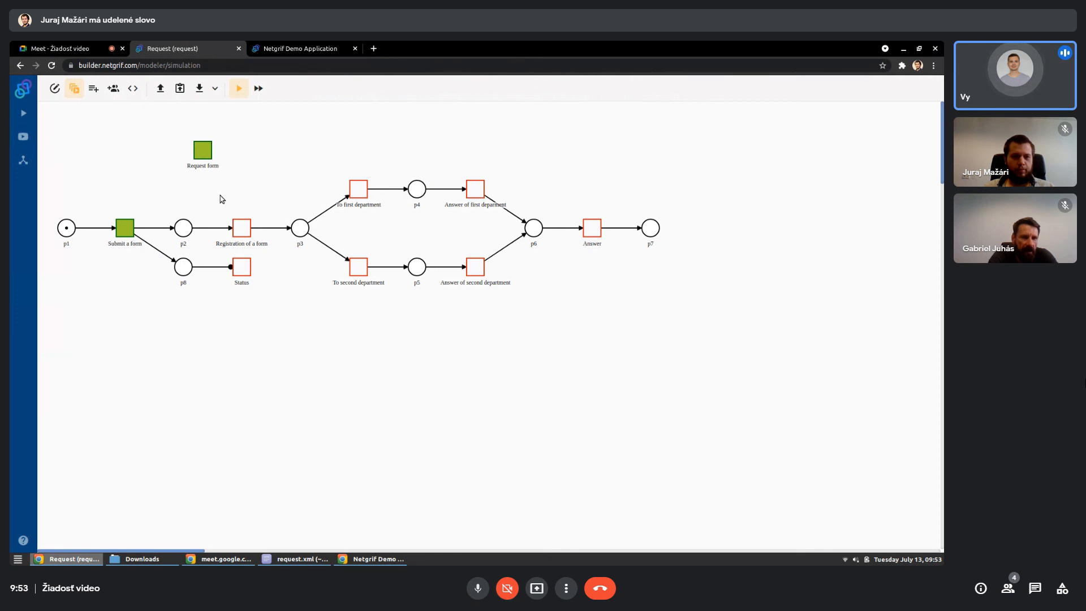
click(136, 227)
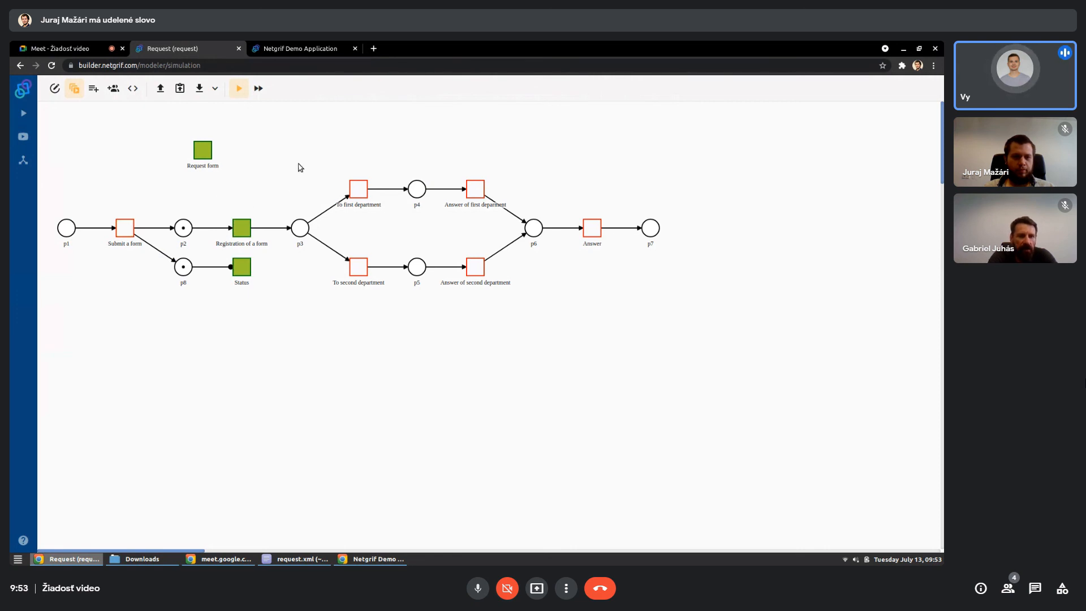
- Switch the simulation to immediate firing, then fire the Registration of a form and To first department transitions
click(258, 89)
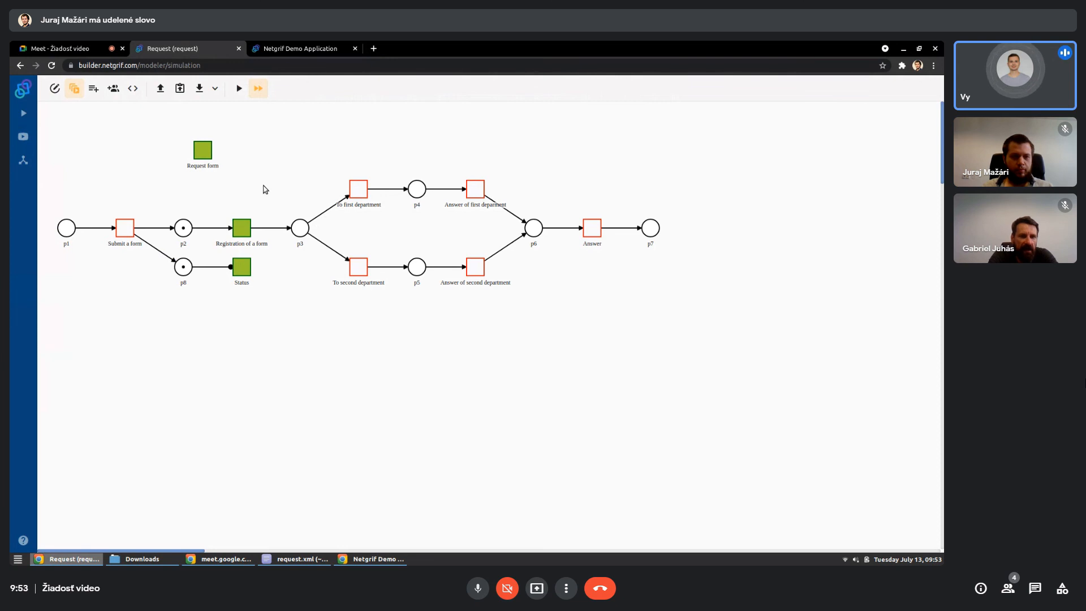
click(249, 226)
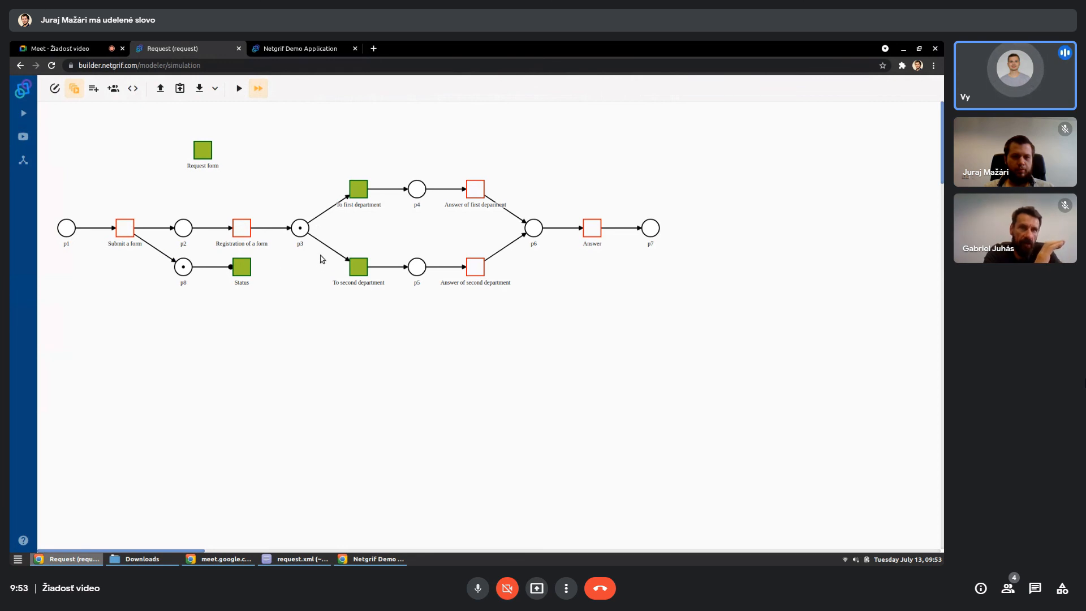
click(364, 190)
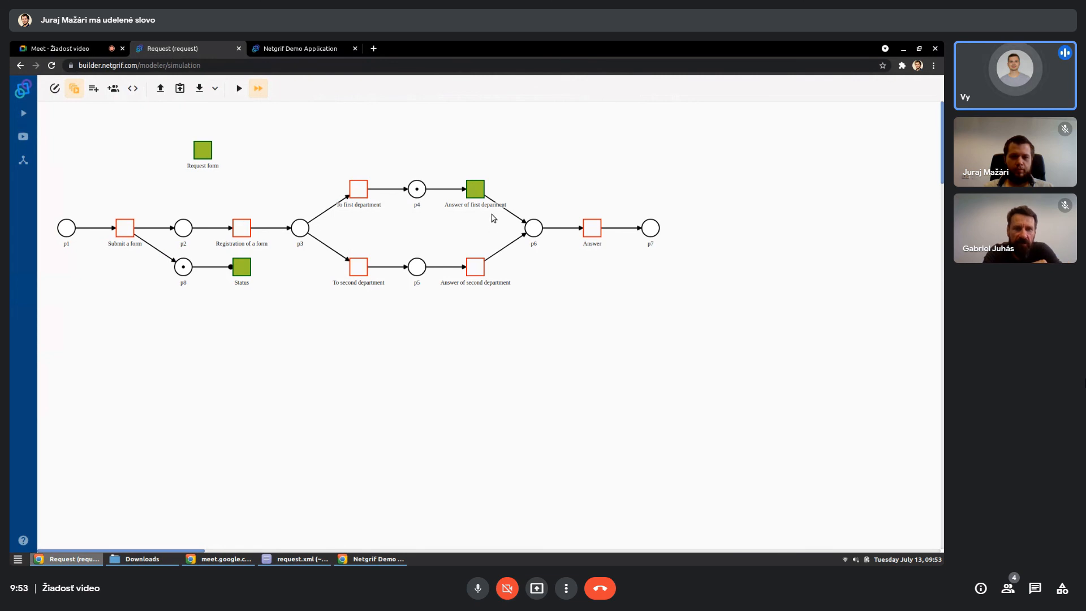
- Return to the Netgrif demo application and finish the Registration of a form task
click(318, 54)
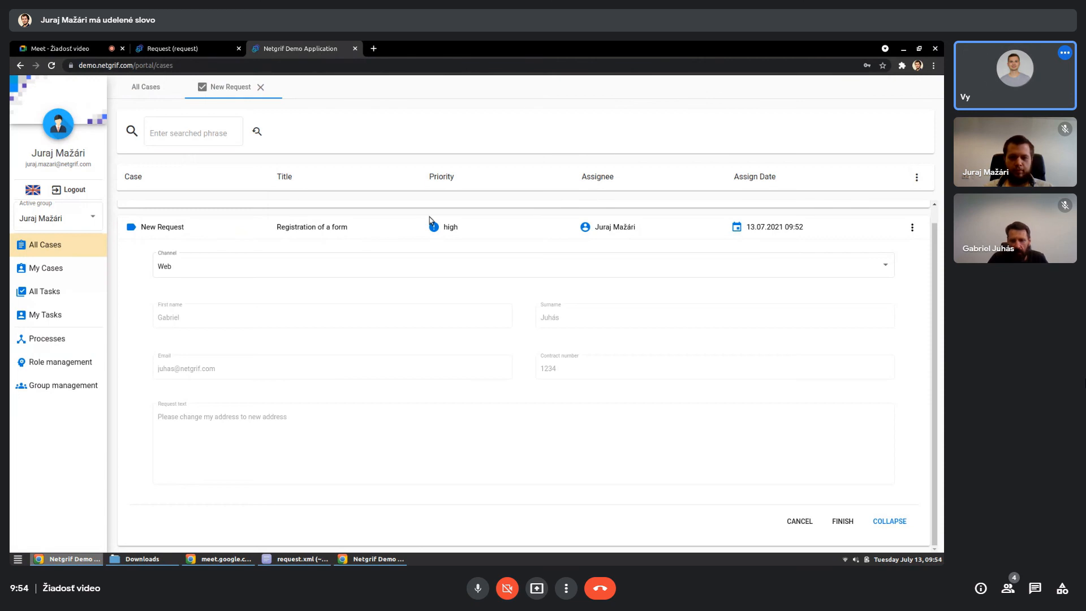
click(843, 521)
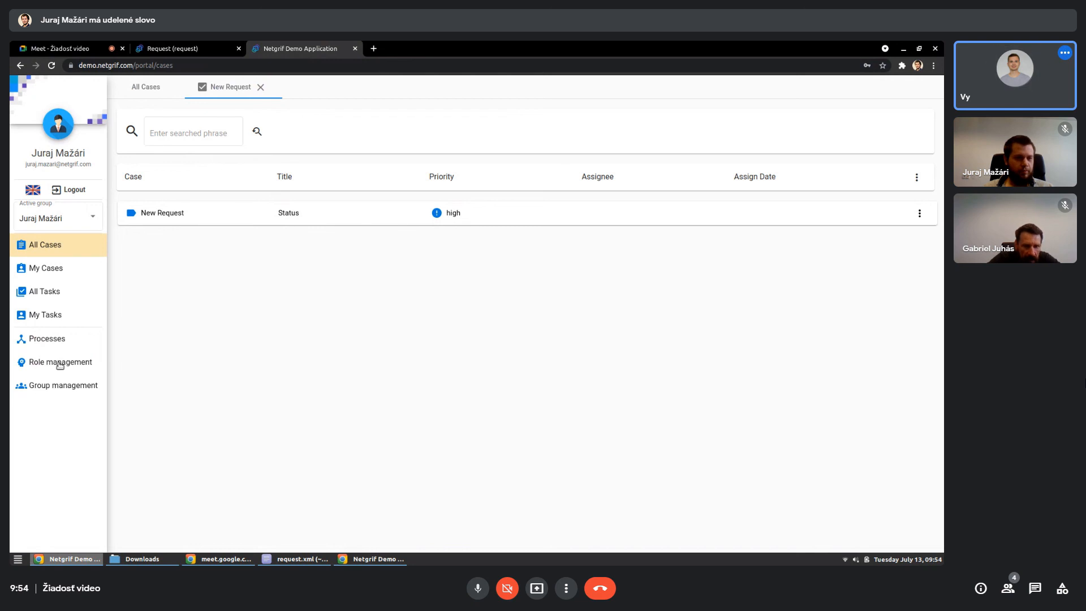
- Replace the logged-in user's Registration role in the Request process with the First Department and Second Department roles
click(28, 363)
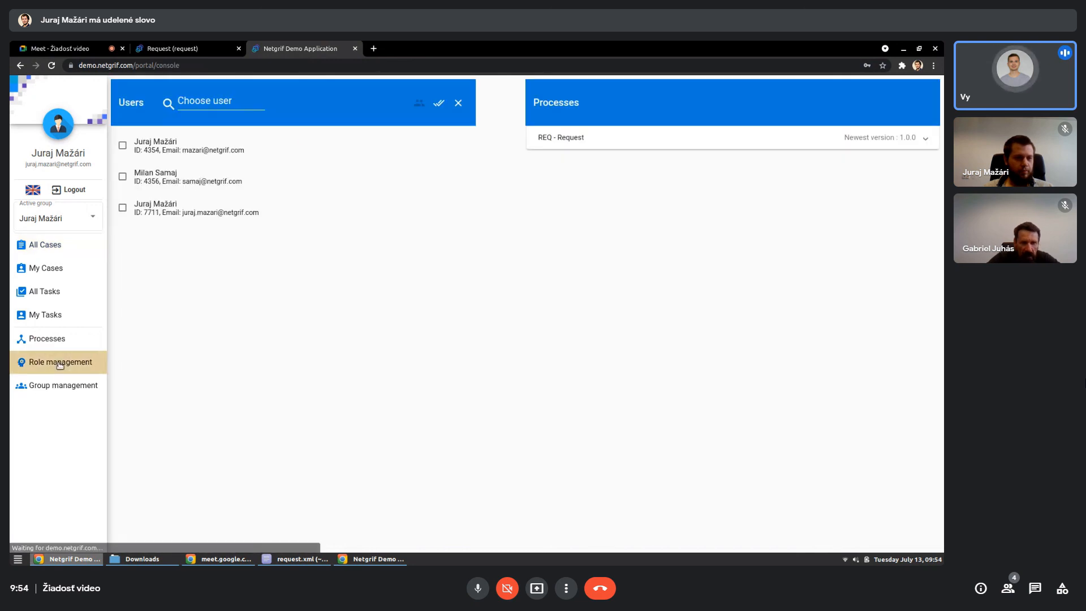
click(203, 220)
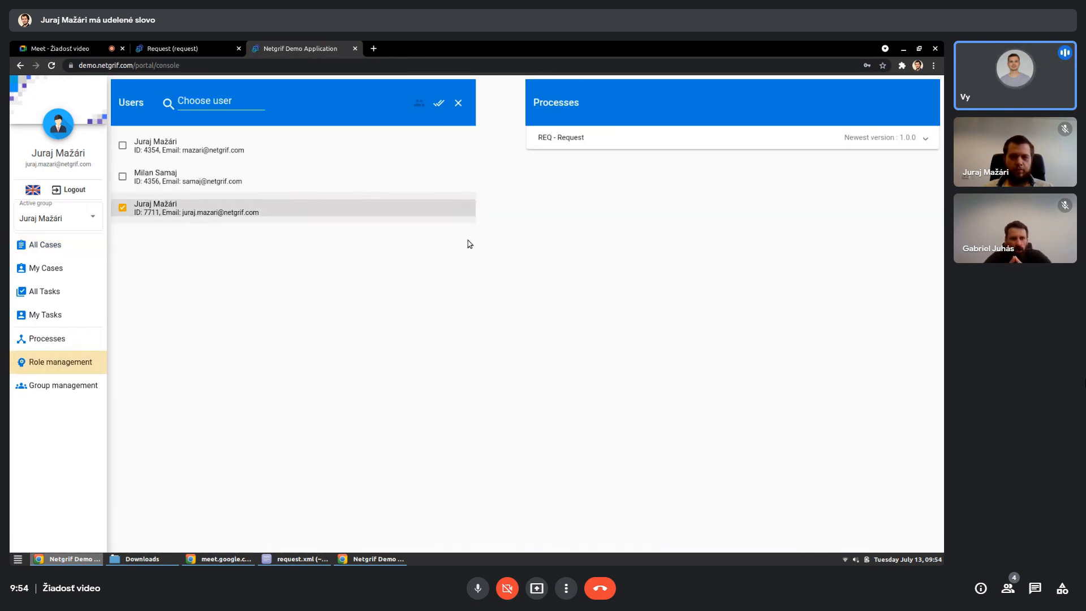
click(593, 145)
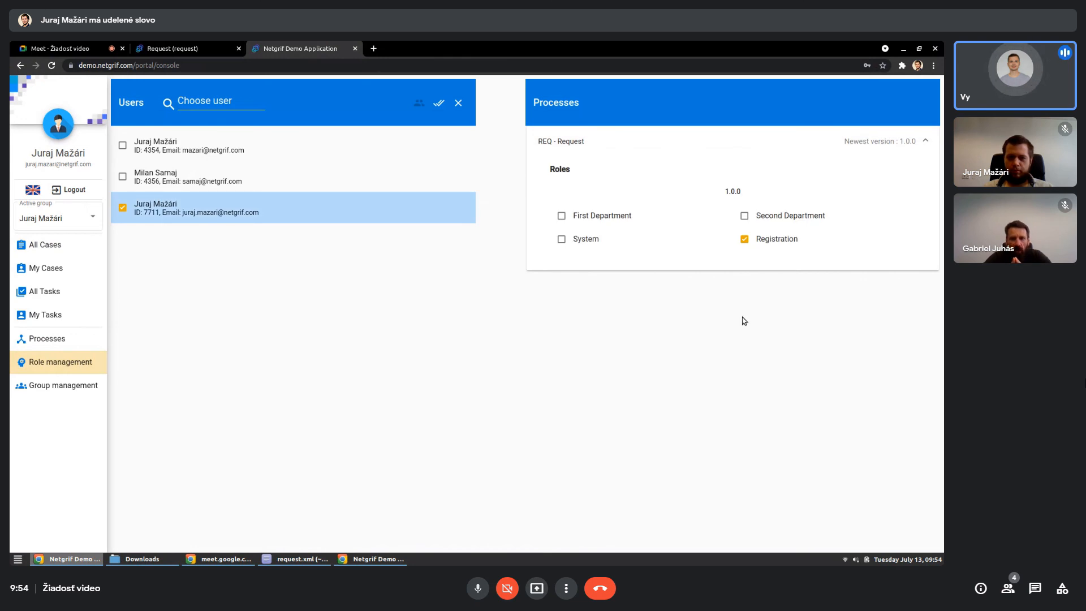
click(743, 238)
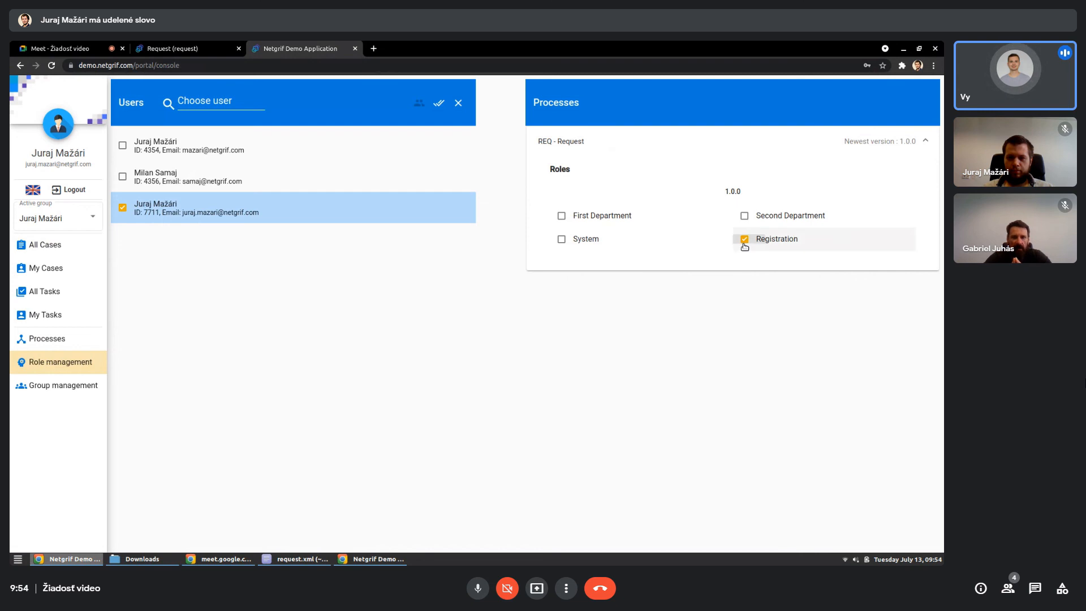
click(587, 219)
click(756, 218)
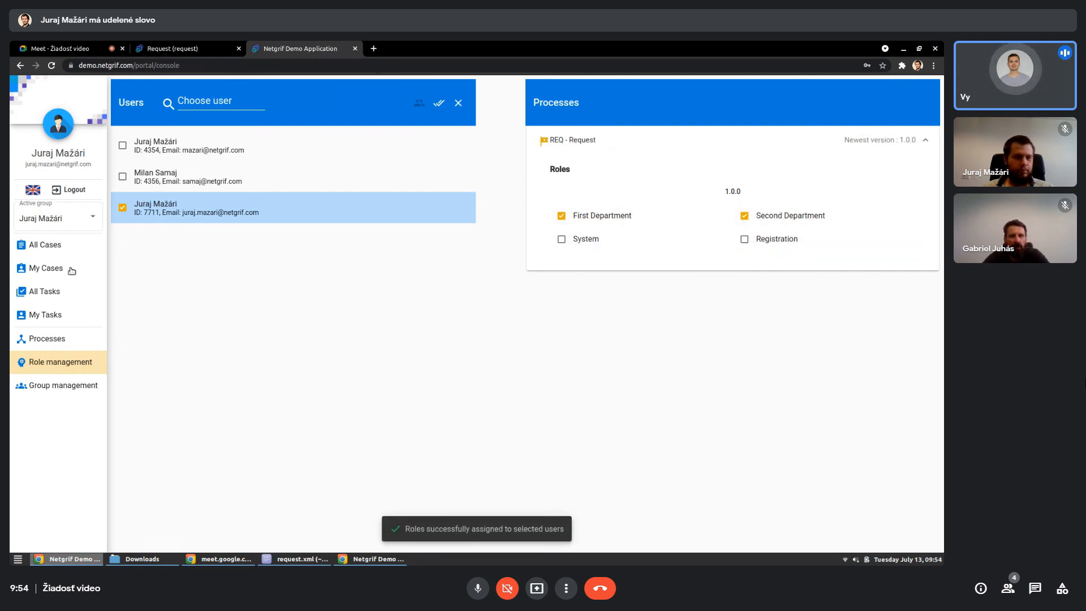
- Open the New Request case from all cases and assign its Answer of first deparment task
click(55, 249)
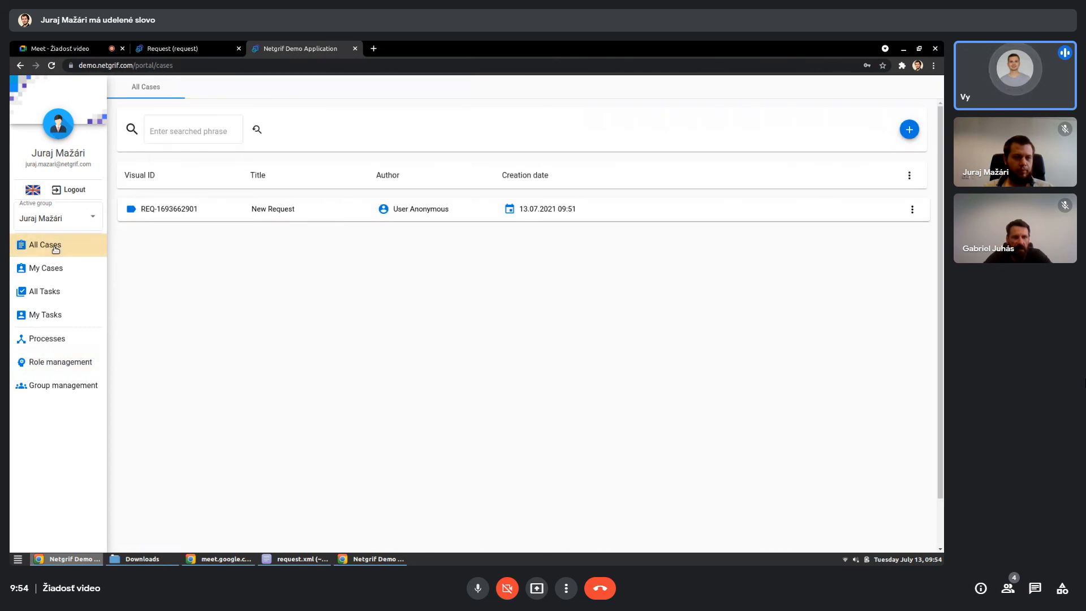
click(332, 218)
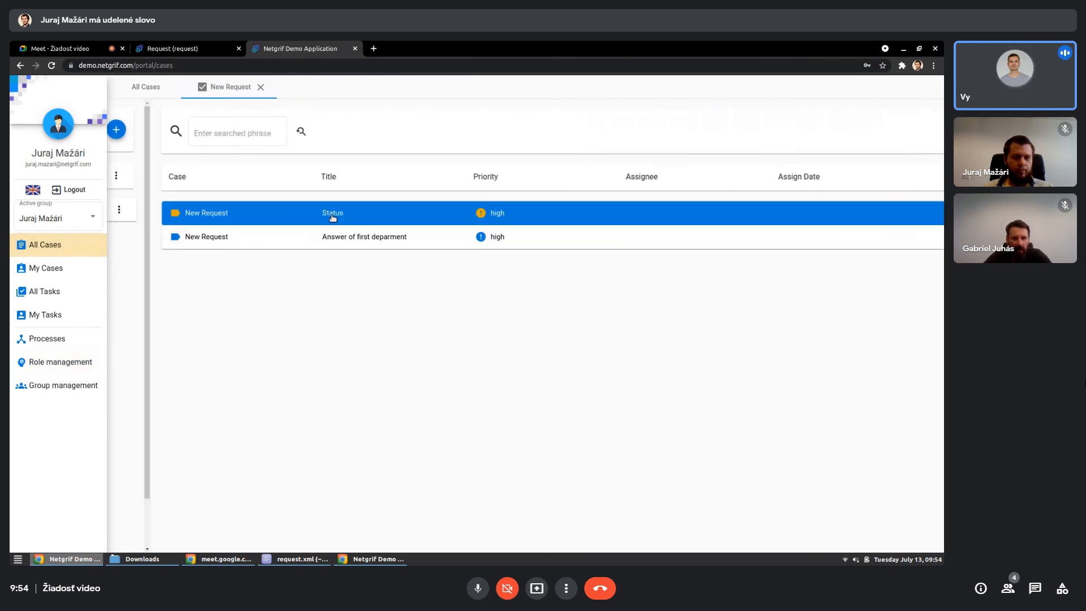
click(343, 243)
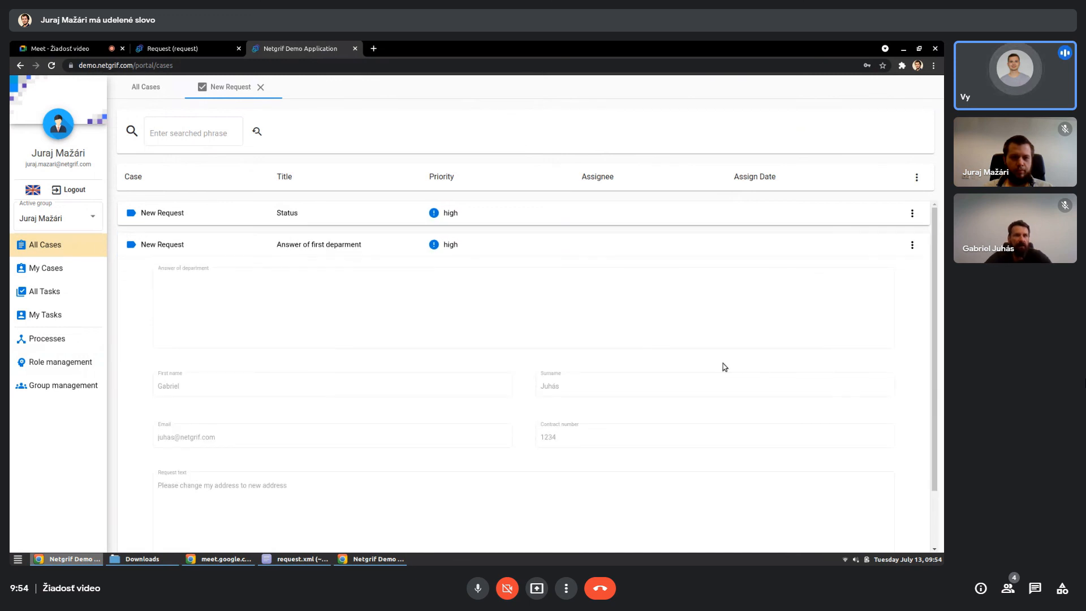
scroll(785, 375, down, 1)
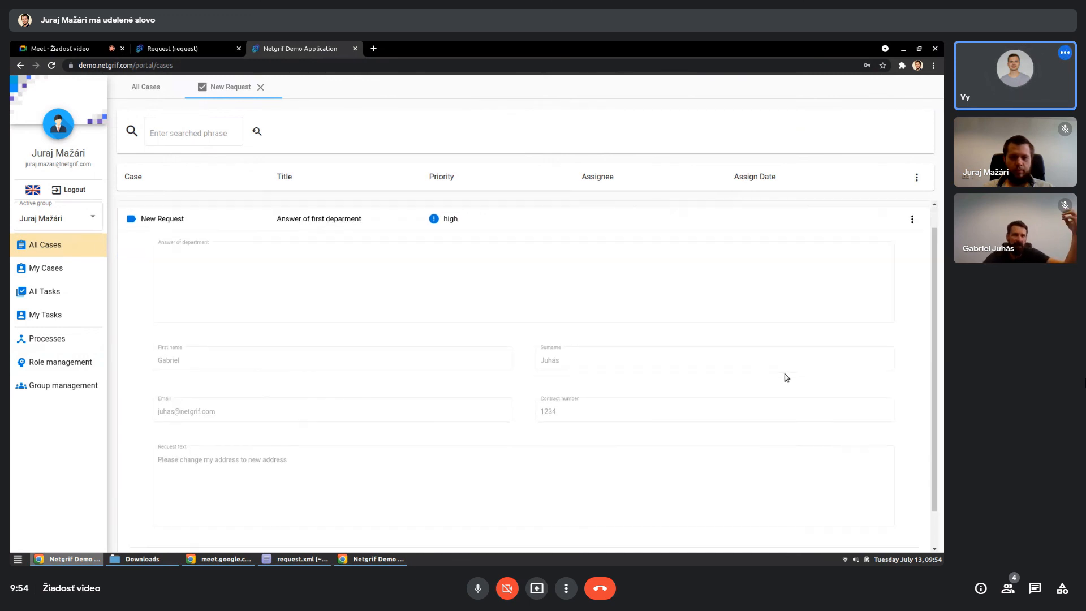
scroll(785, 375, down, 1)
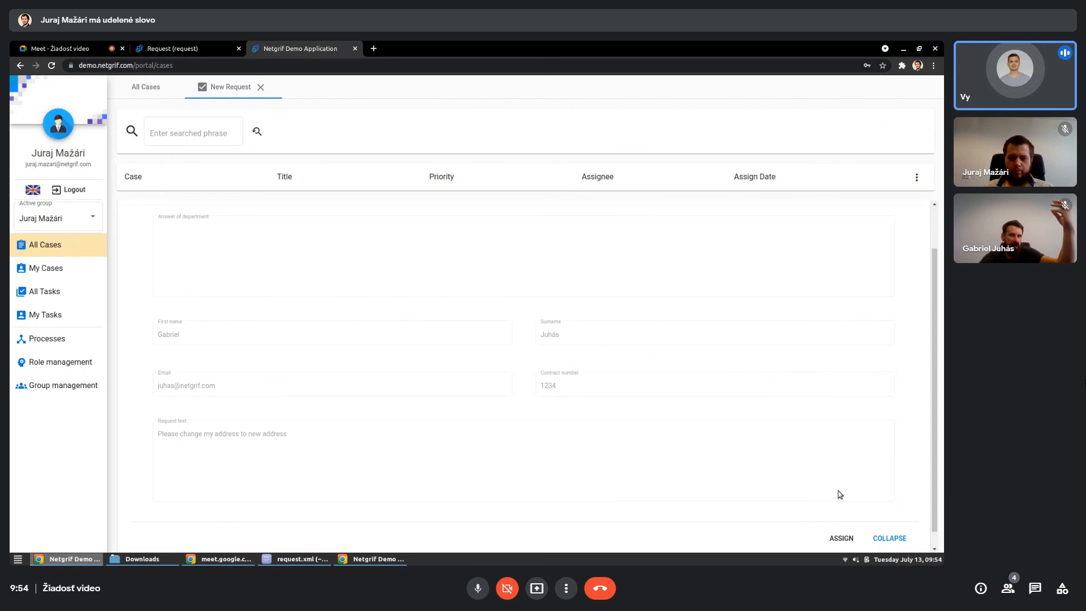
click(841, 538)
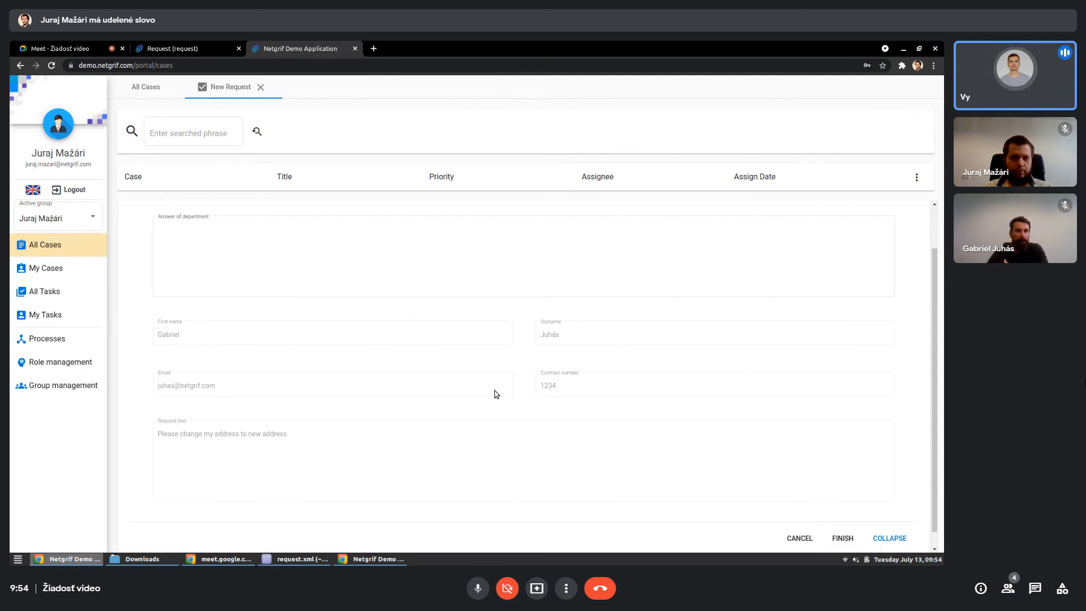
- Enter "Address changed" as the answer of department and finish the Answer of first deparment task
scroll(527, 395, up, 1)
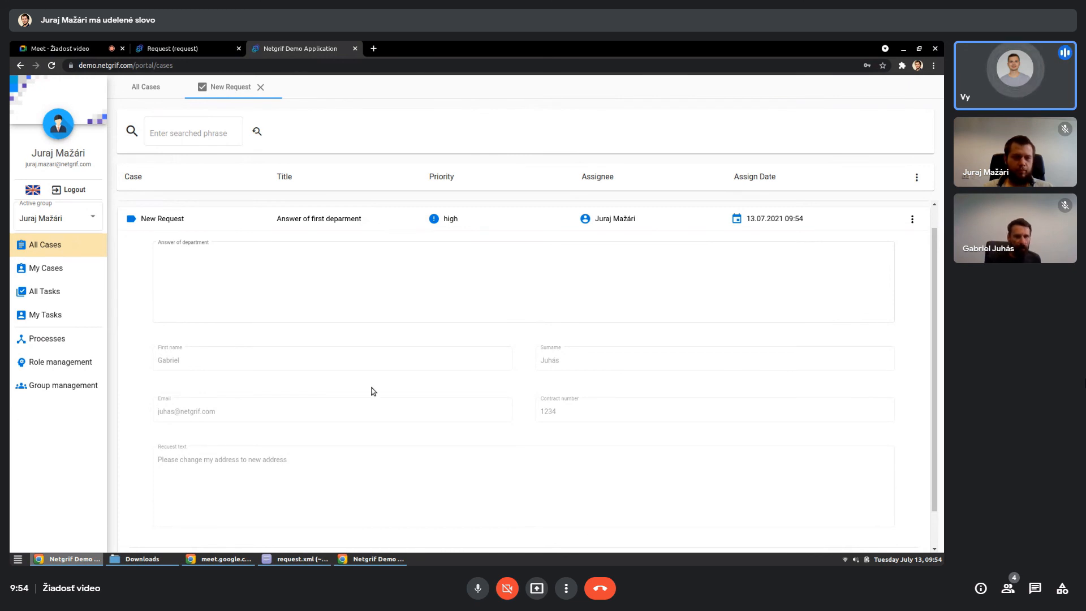
click(390, 293)
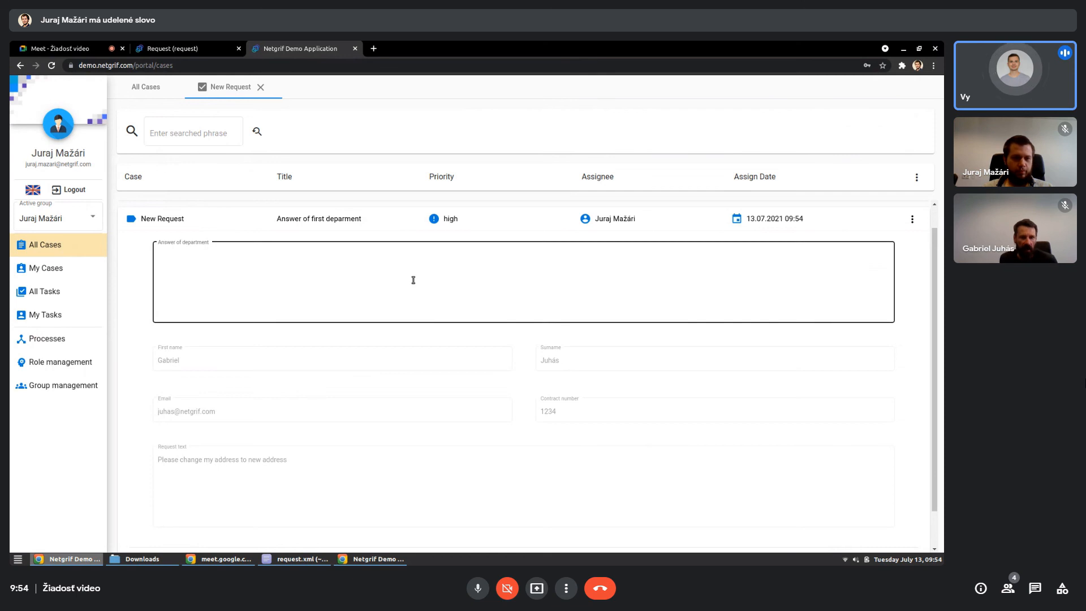
click(413, 280)
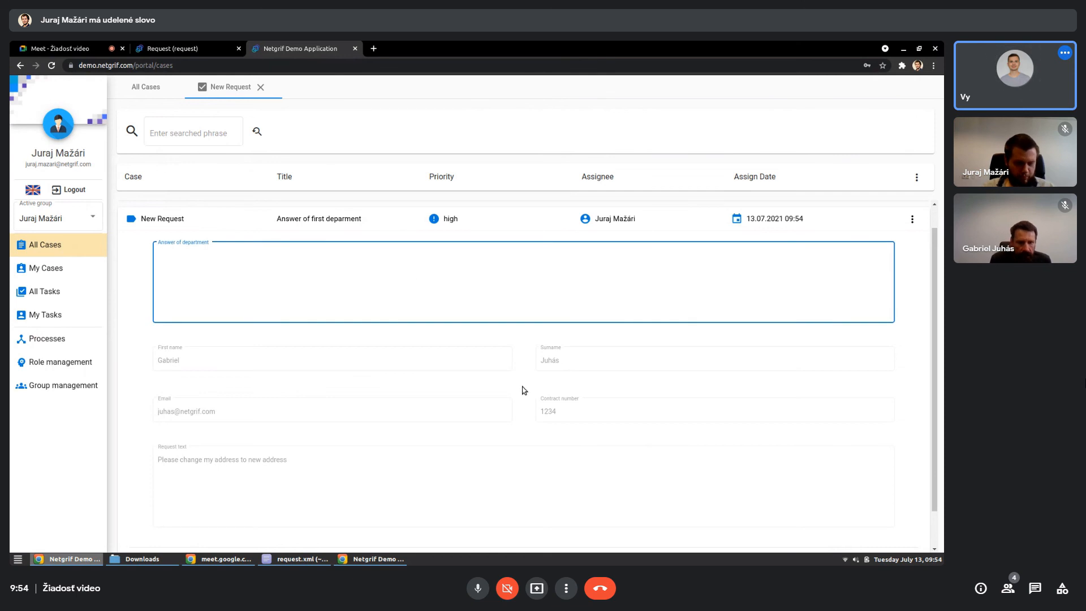
text(Address cha)
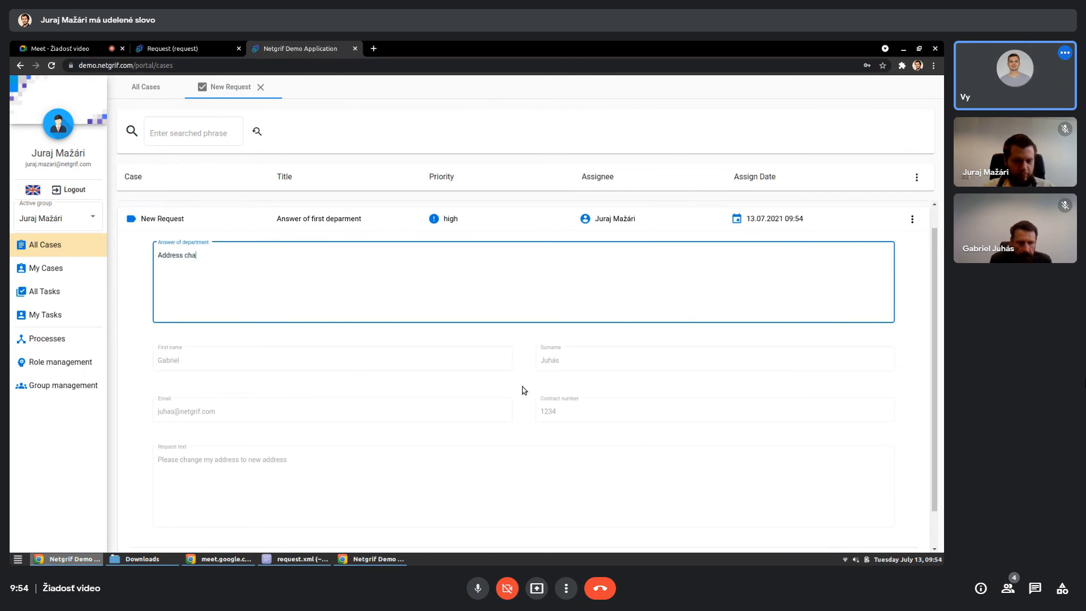
text(nged)
click(525, 390)
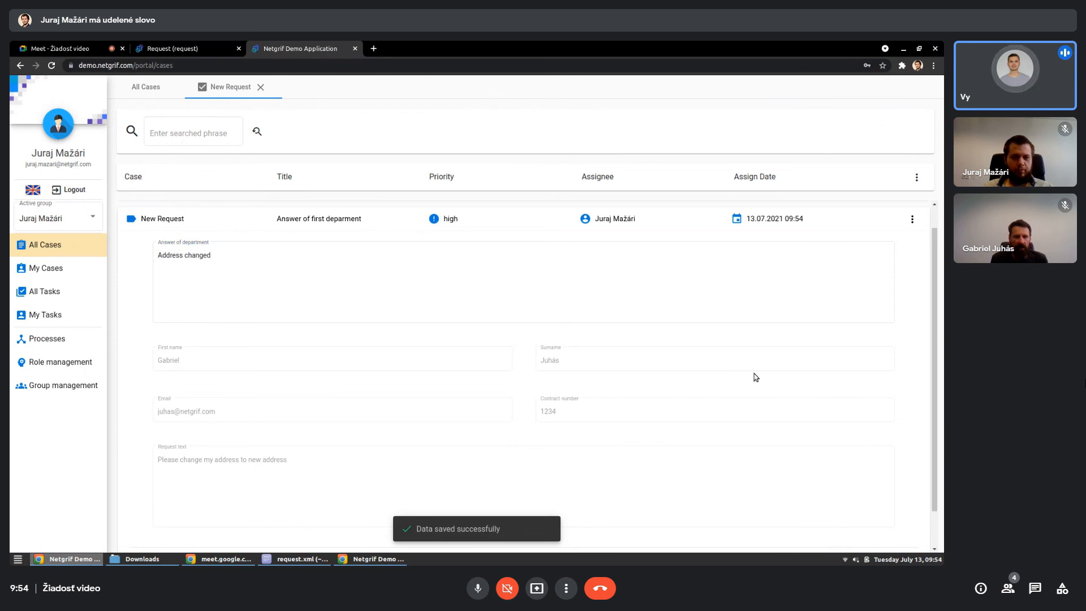
scroll(765, 398, down, 2)
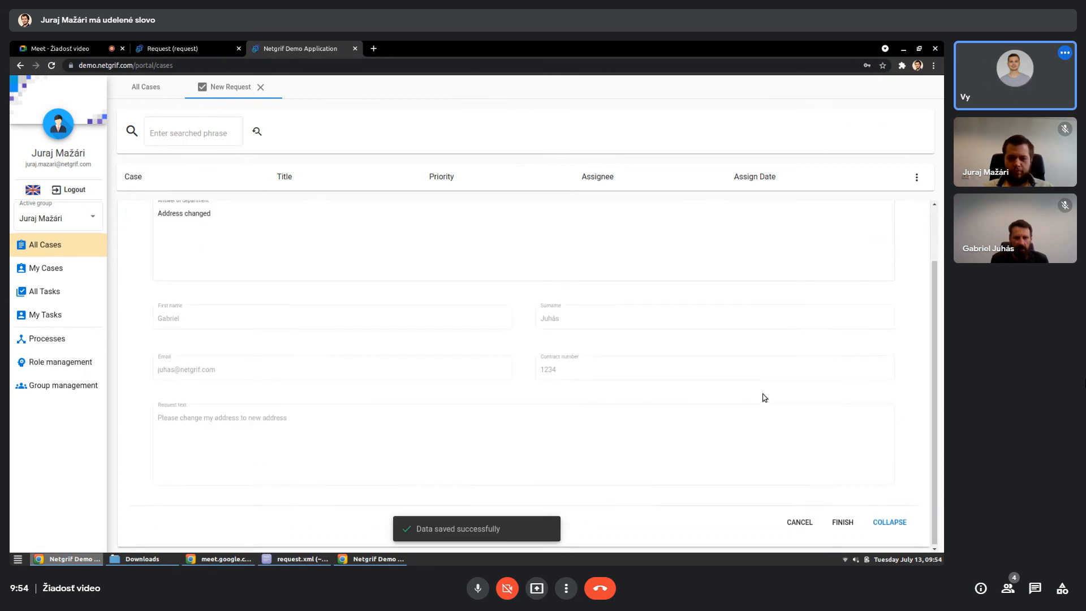
click(837, 521)
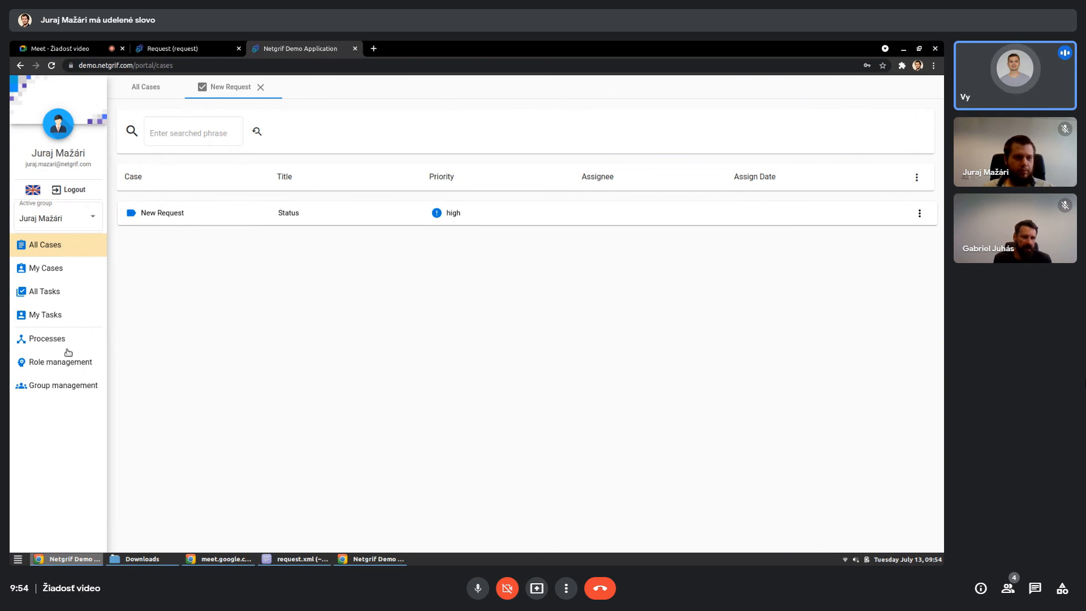
- Remove both department roles of the Request process from the logged-in user's account and grant it the Registration role
click(56, 363)
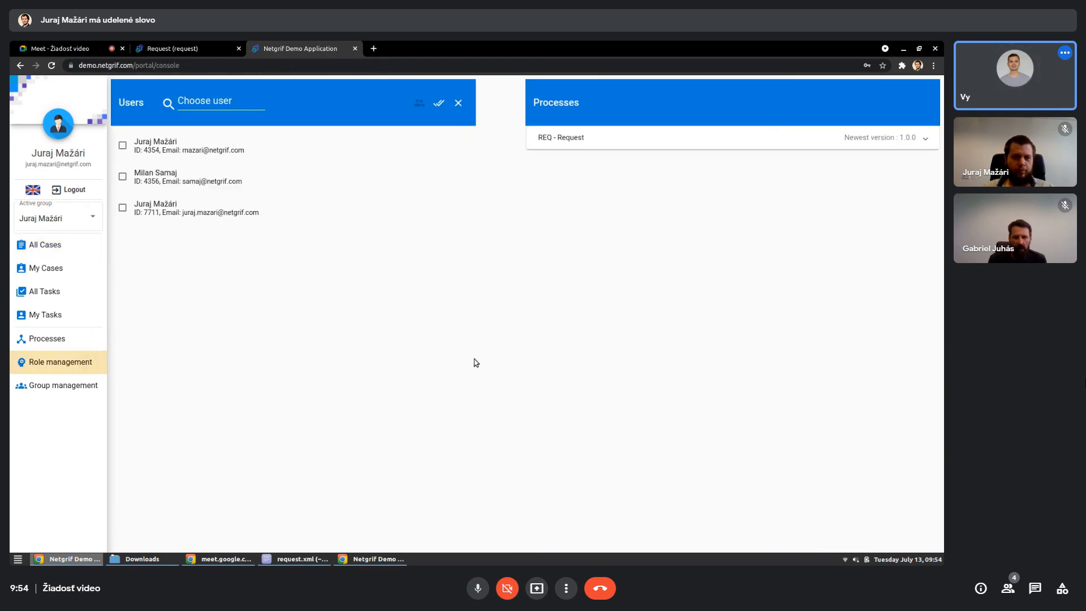
click(226, 207)
click(638, 141)
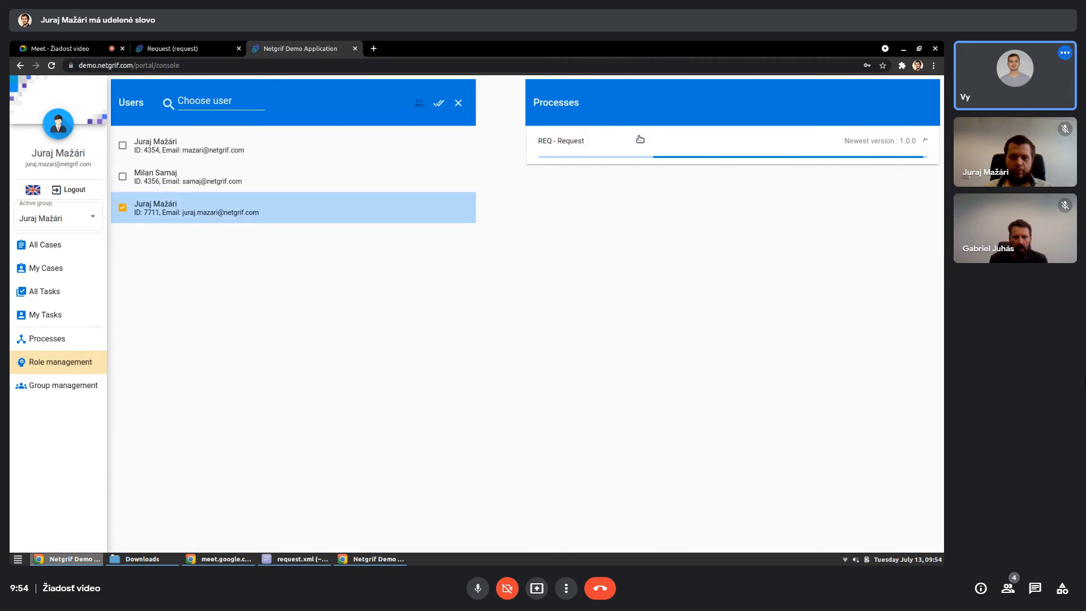
click(623, 217)
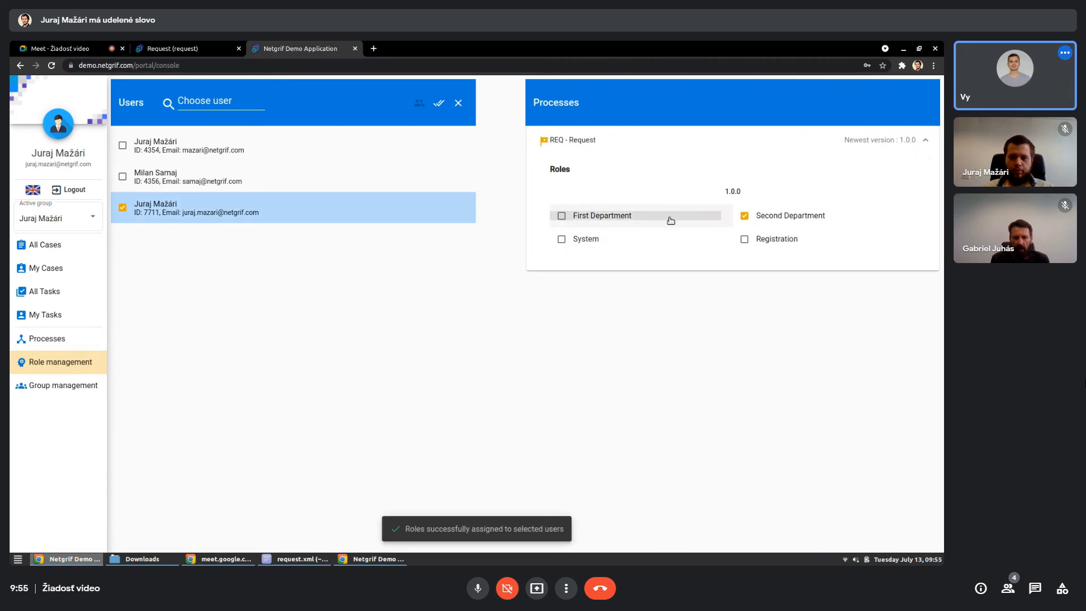
click(758, 218)
click(767, 241)
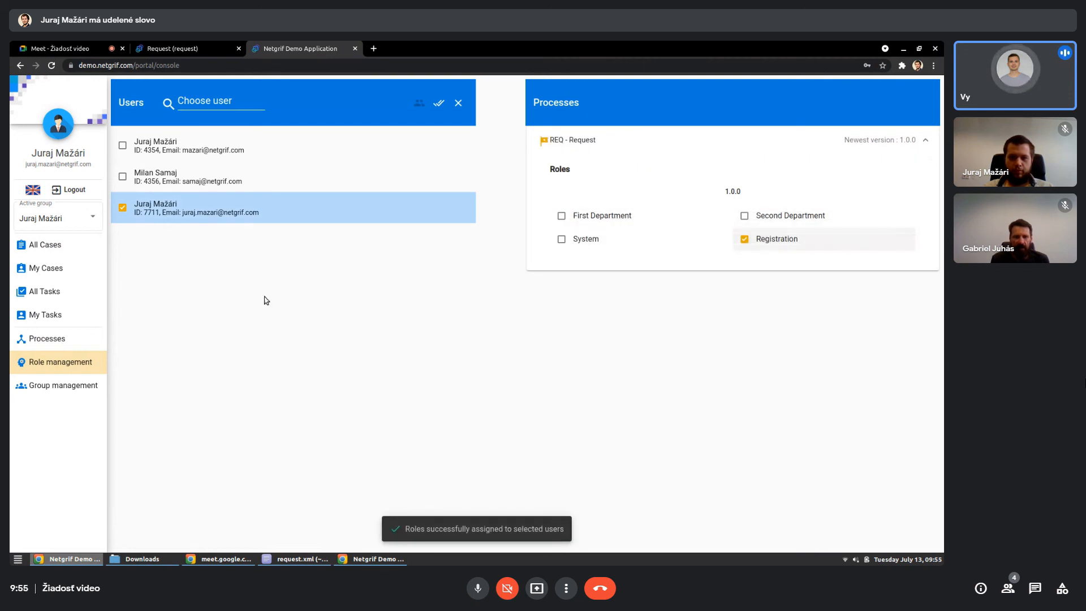
- Reopen the New Request case from all cases and assign its Answer task
click(93, 246)
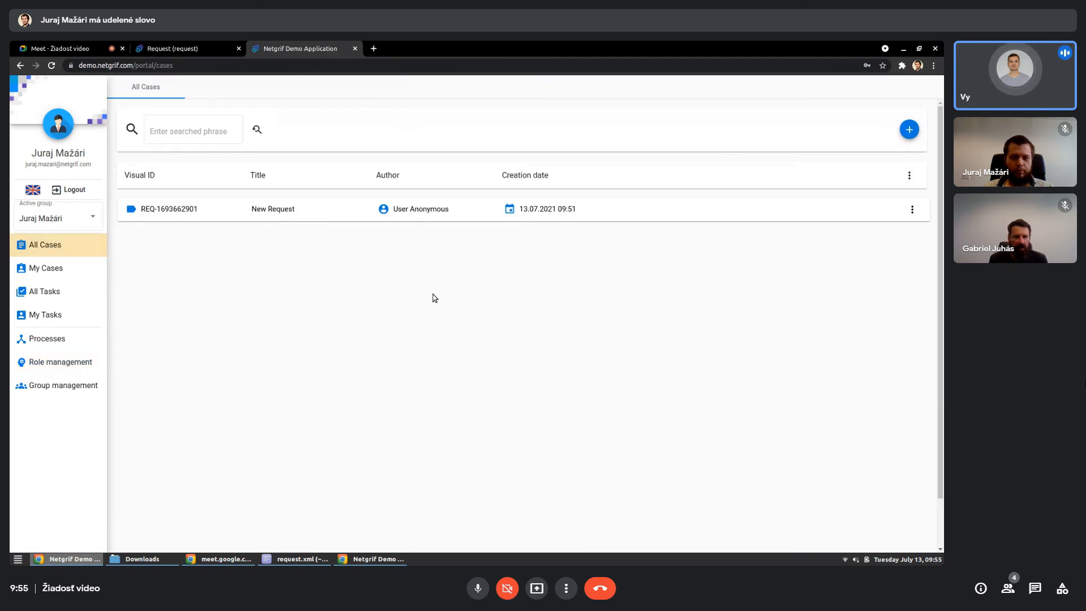
click(351, 219)
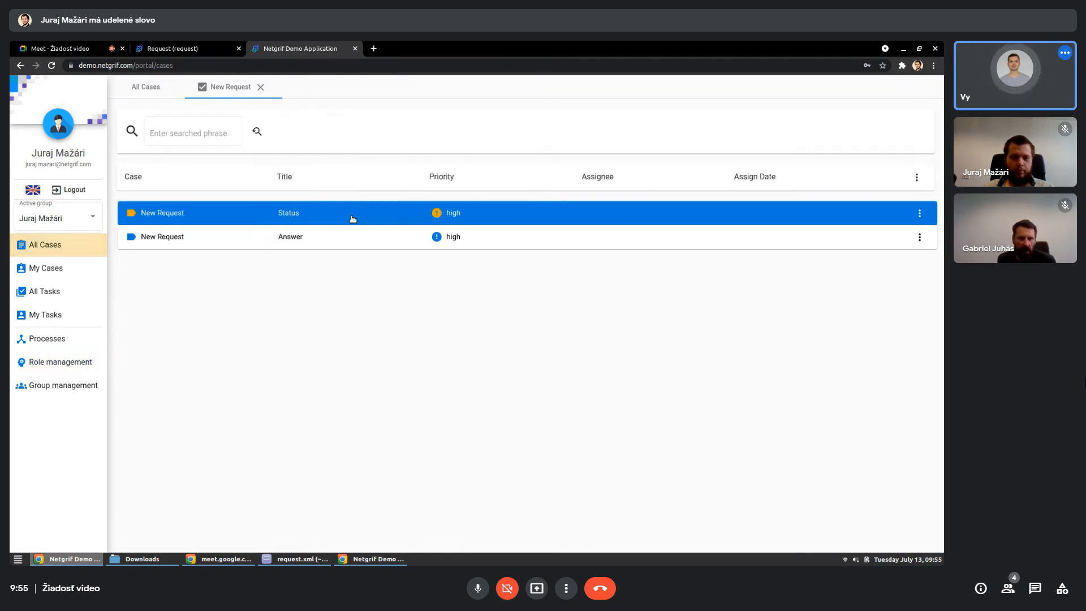
click(349, 240)
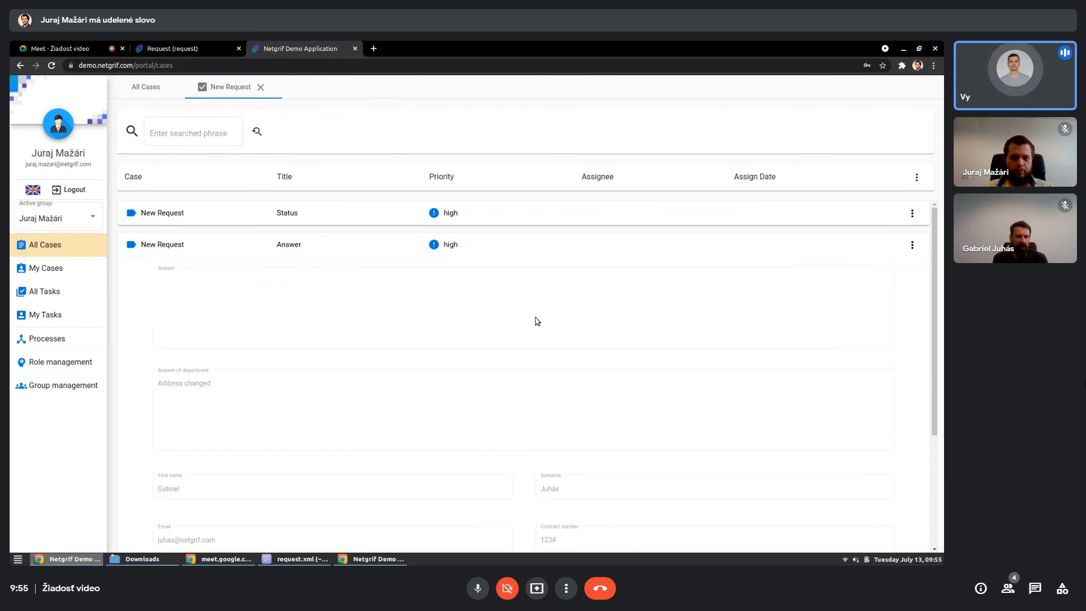
scroll(874, 373, down, 3)
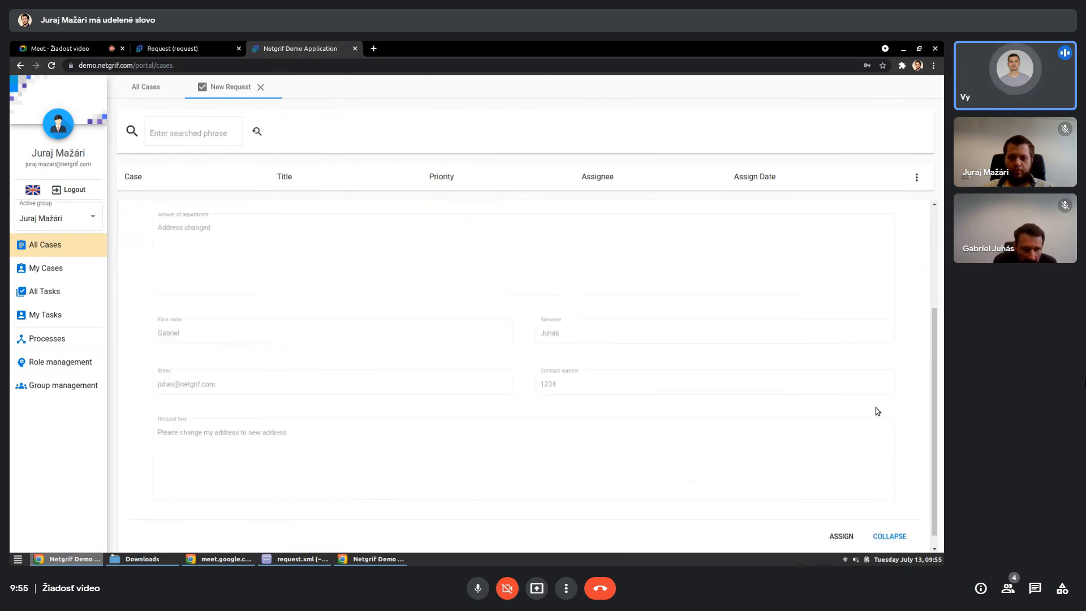
click(842, 521)
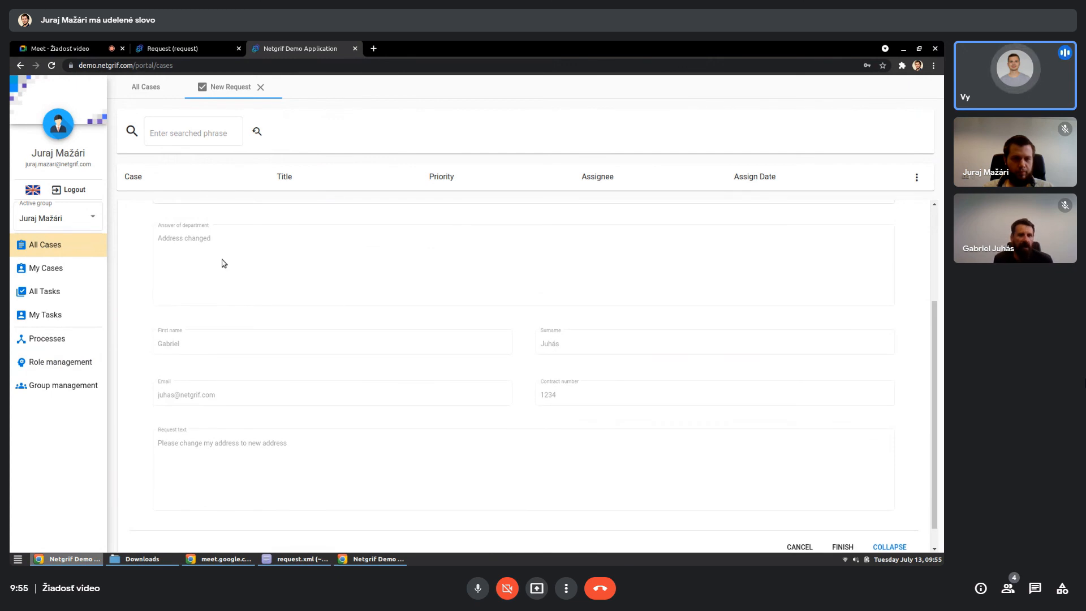
- Enter "Thank you for your request, your address was successfuly changed." as the answer in the Answer task
scroll(249, 289, up, 2)
click(249, 290)
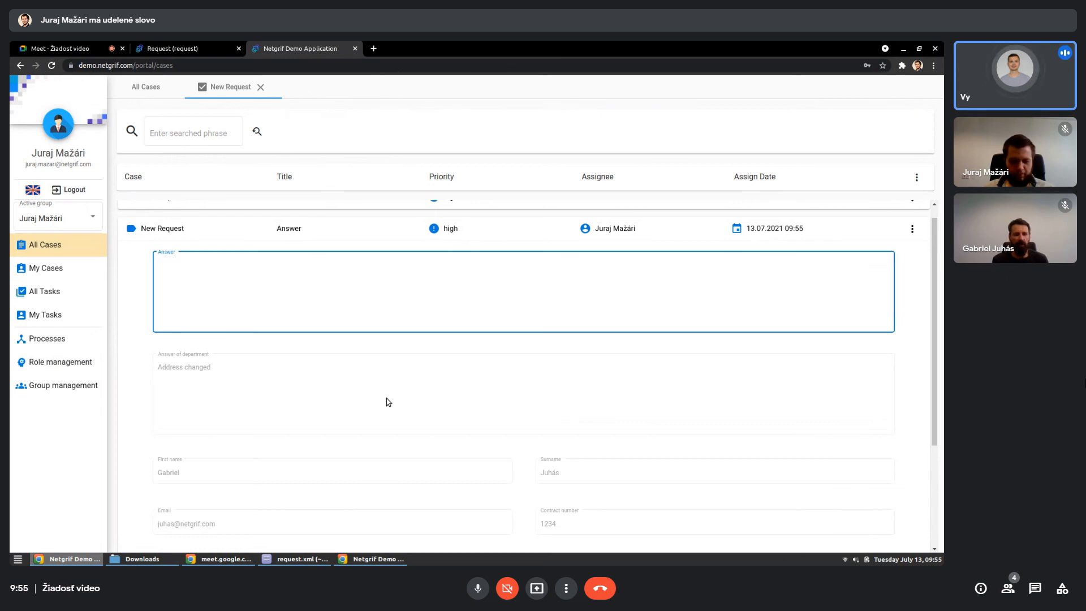
text(Thank you fo)
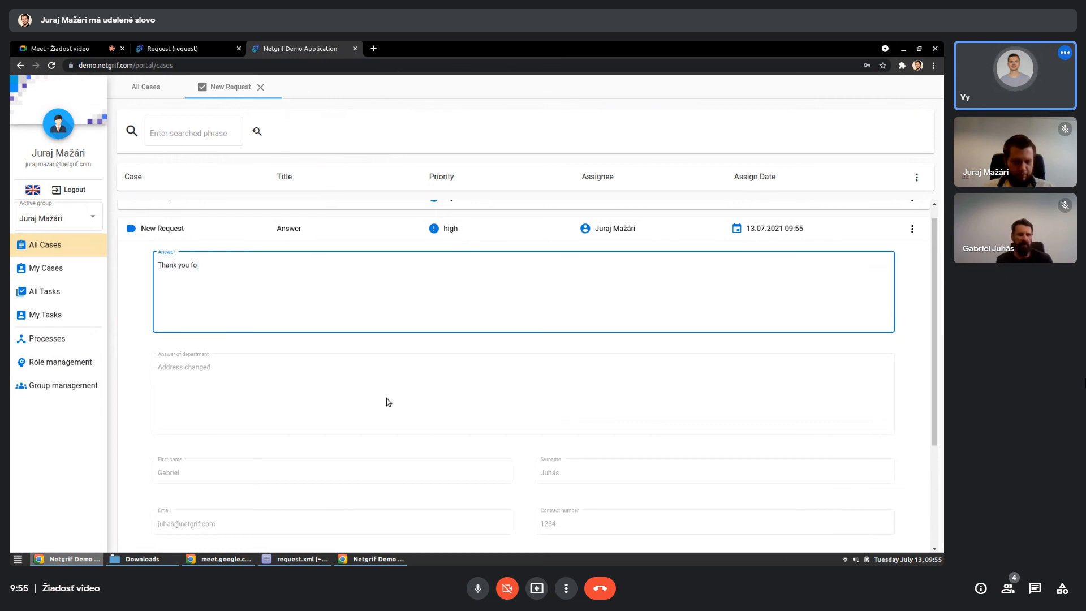
text(r your)
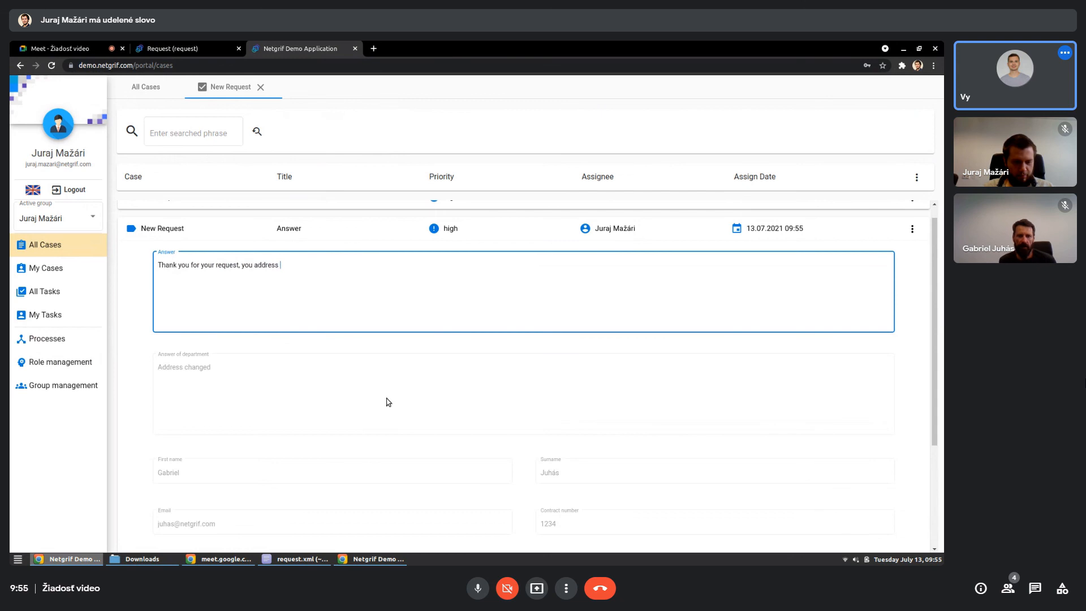
text(request, you address was succe)
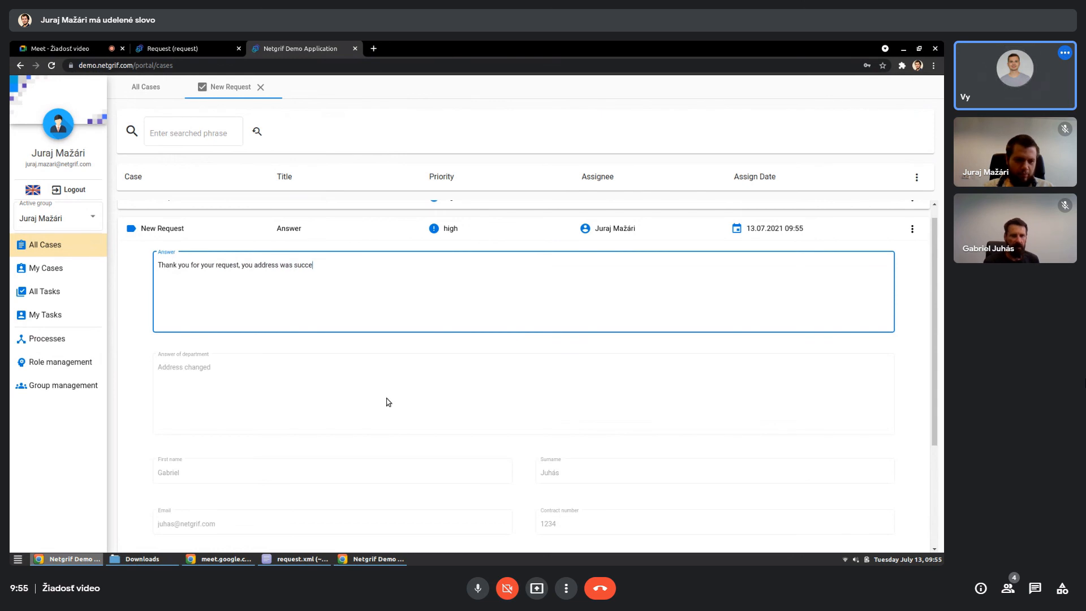
key(ctrl+Left)
key(ctrl+Left)
key(ctrl+Left)
key(Left)
text(re)
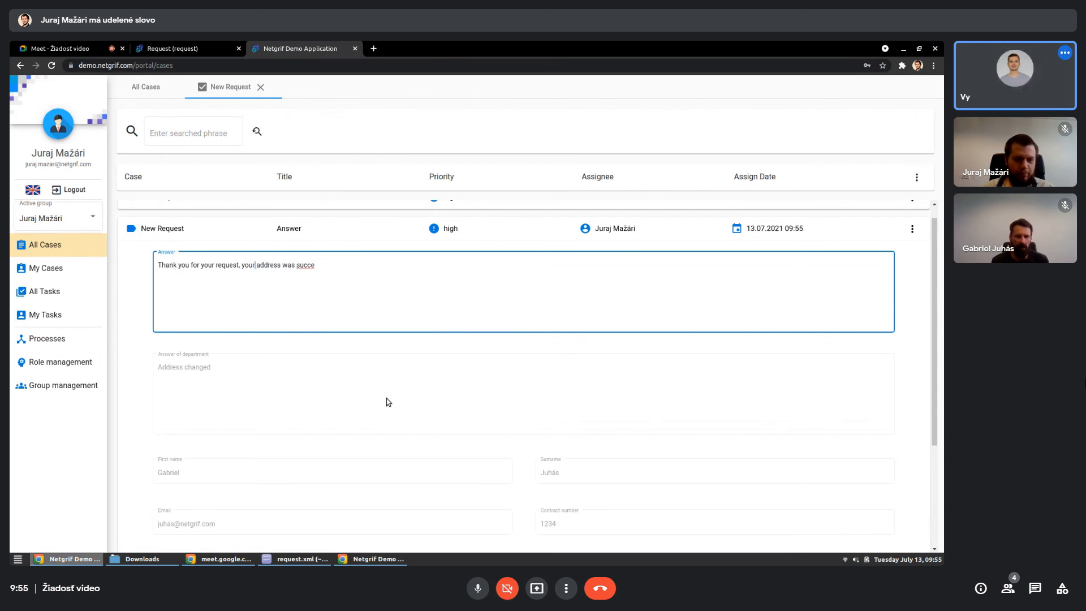
text(ss was successful)
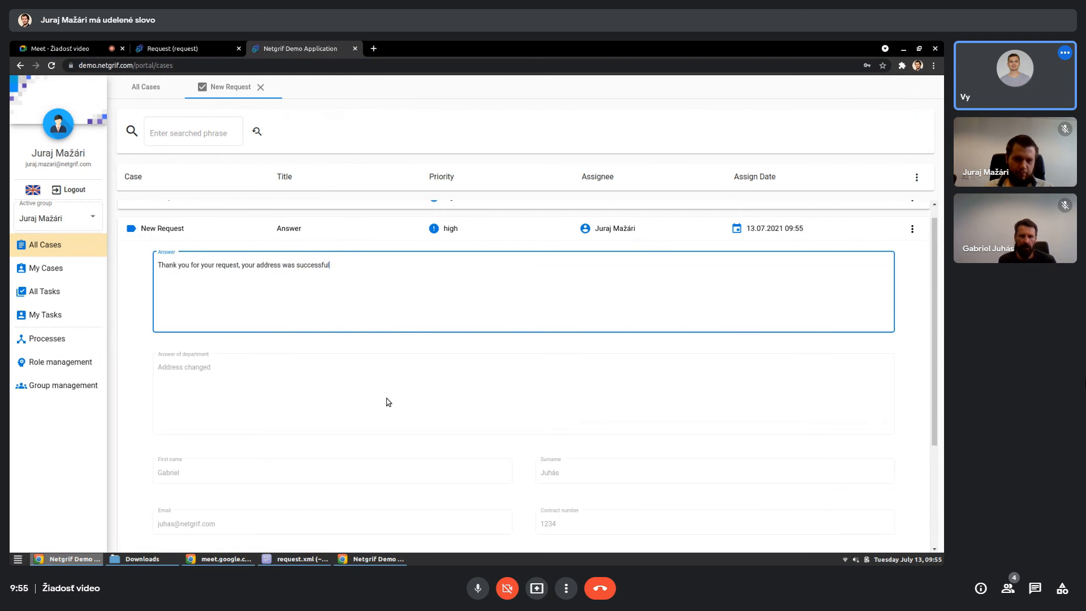
text(y )
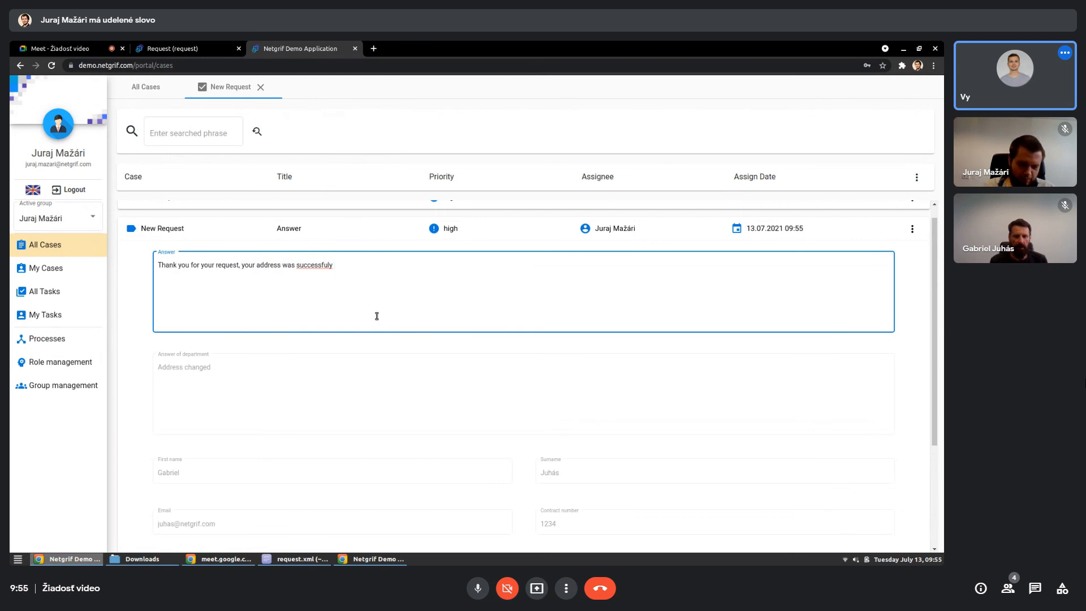
text(changed.)
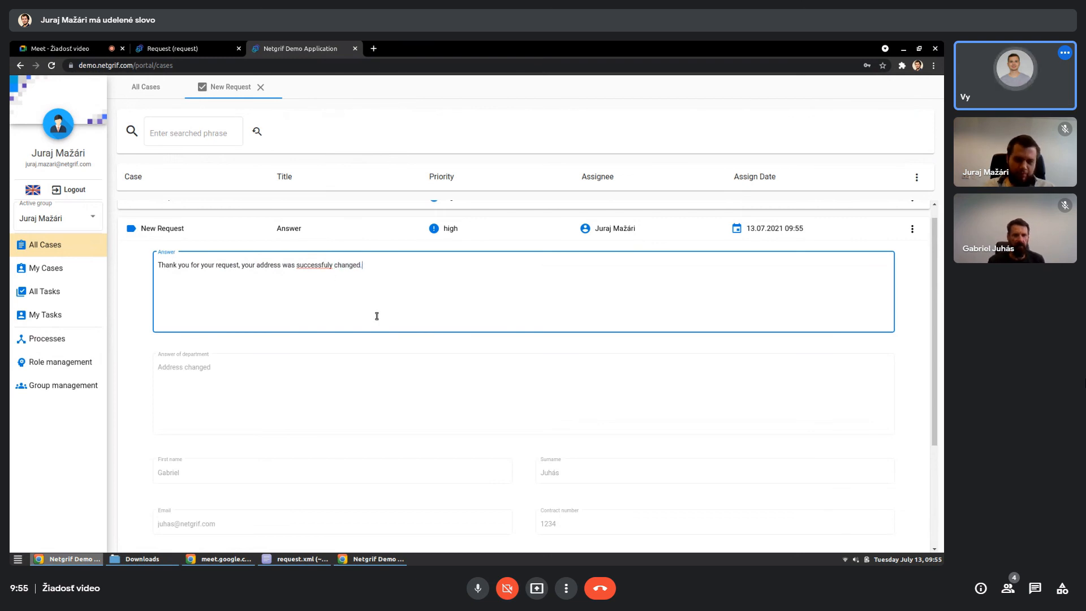
- Save the entered answer and finish the Answer task of the New Request case
click(553, 389)
scroll(566, 391, down, 3)
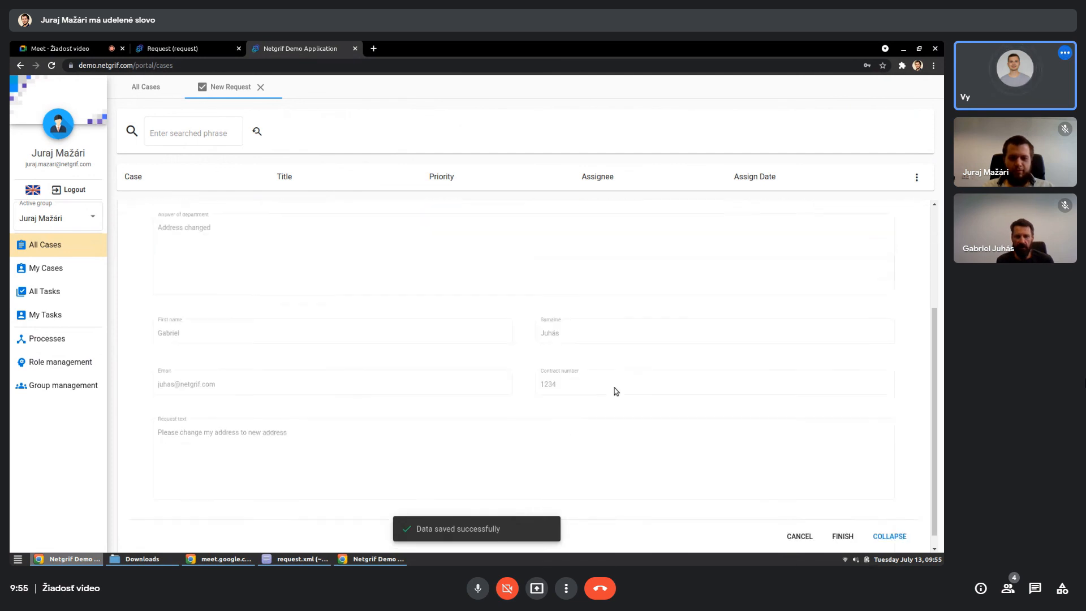
click(842, 521)
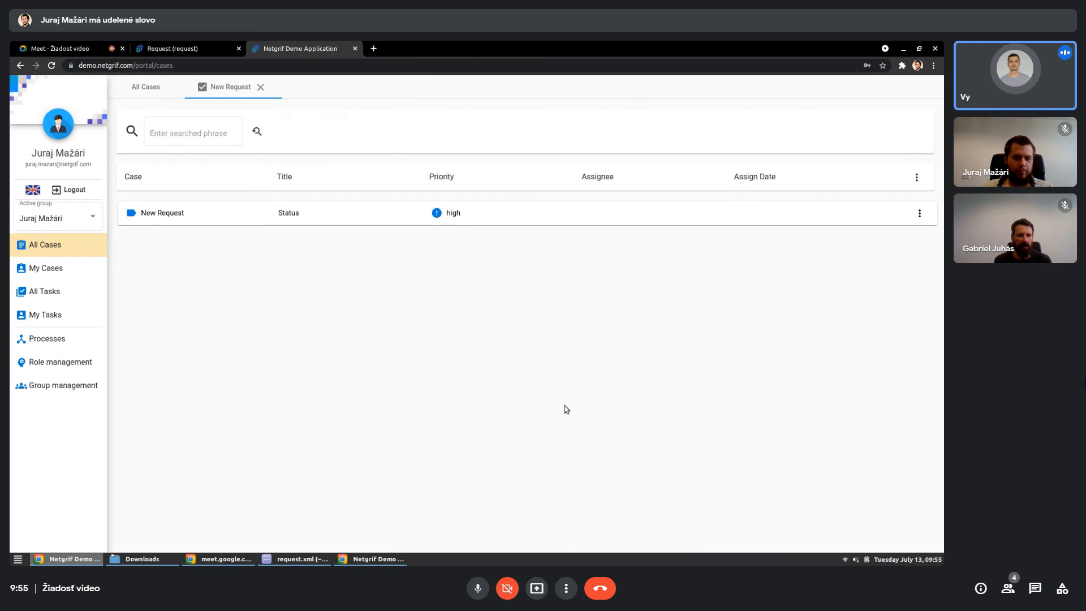
- Switch to the incognito window with the public request, reload it and review the Status task's status and answer
click(374, 559)
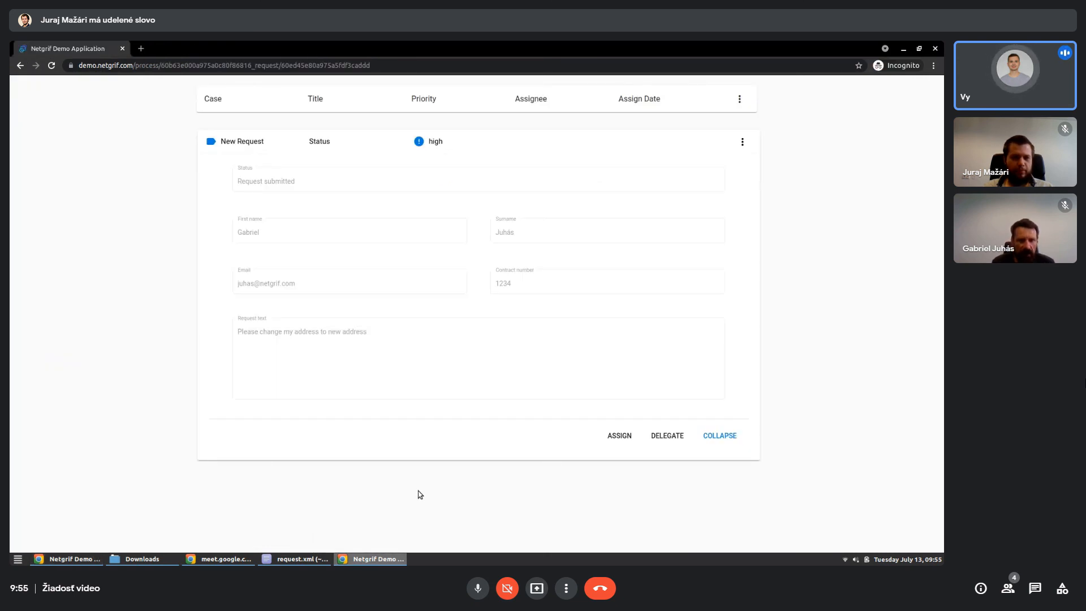
key(F5)
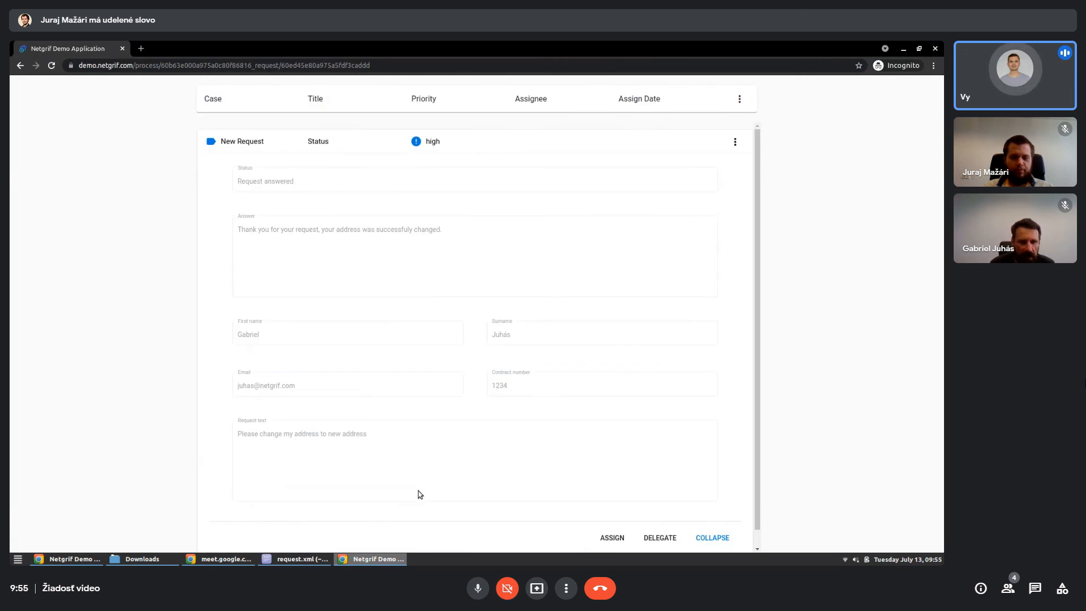
drag(240, 183, 339, 186)
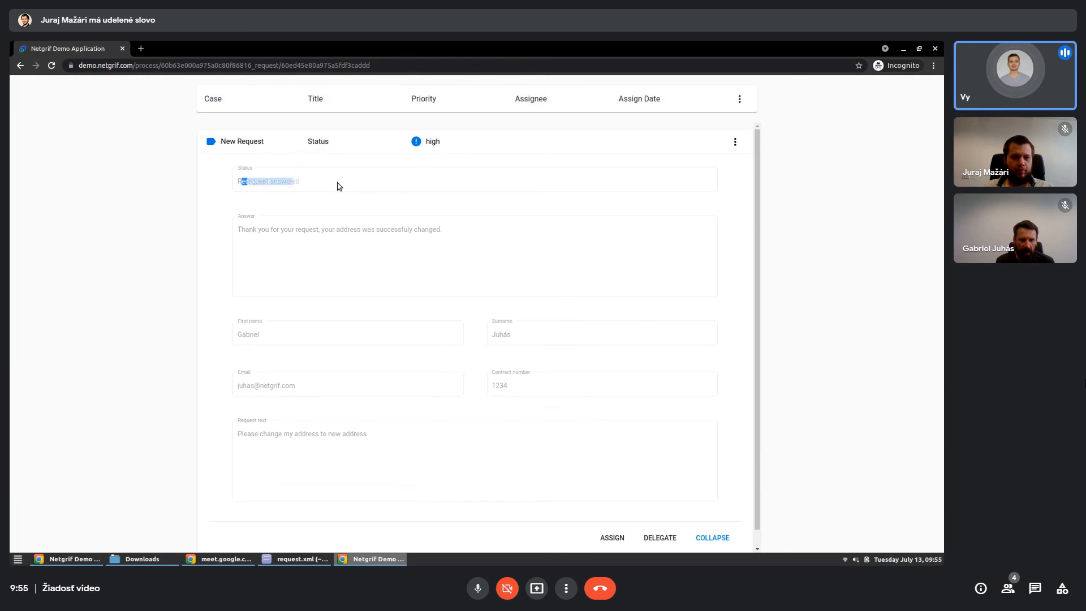
click(444, 210)
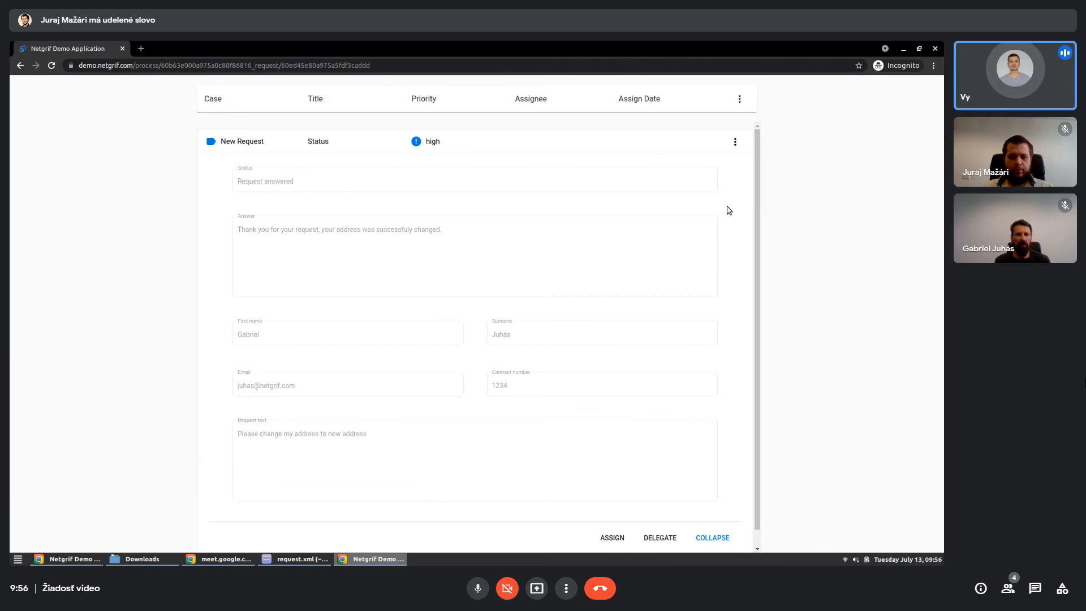
scroll(731, 211, down, 1)
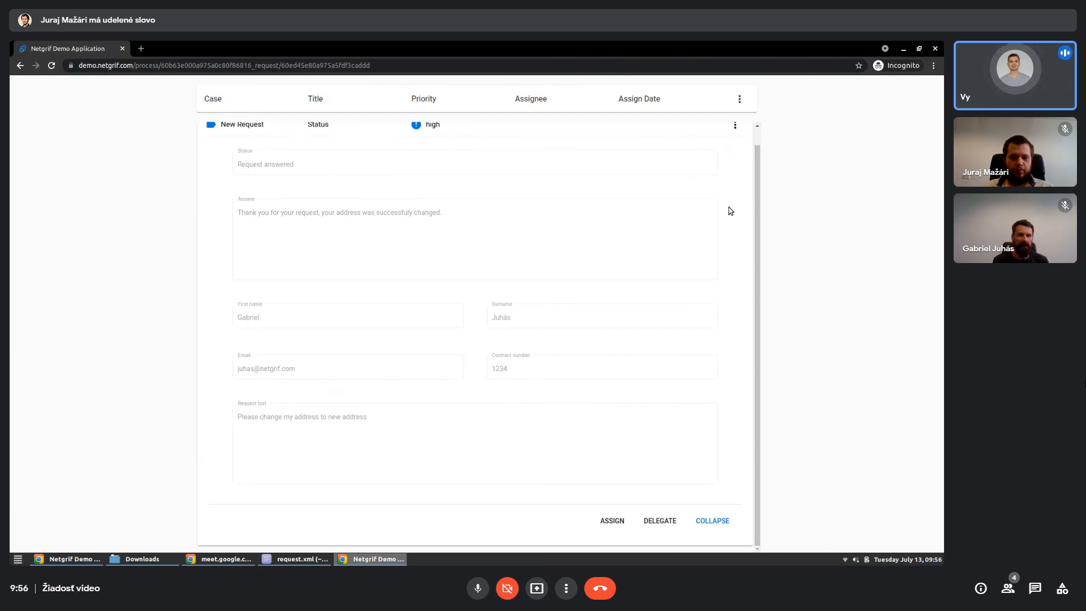
scroll(731, 212, up, 1)
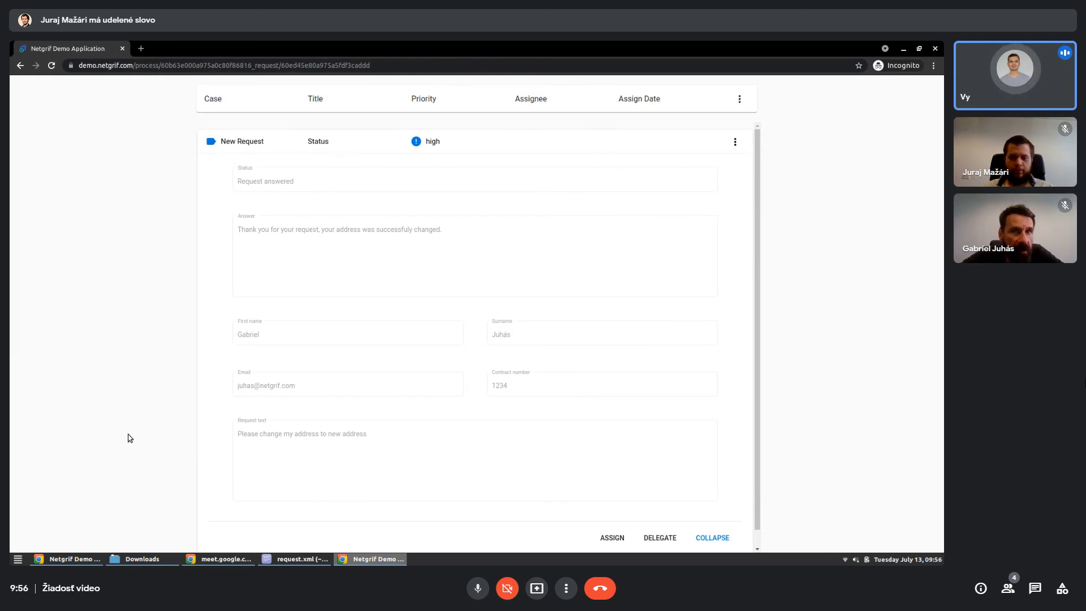
- Switch back to the Request process in the Netgrif builder and return from simulation to edit mode
click(85, 559)
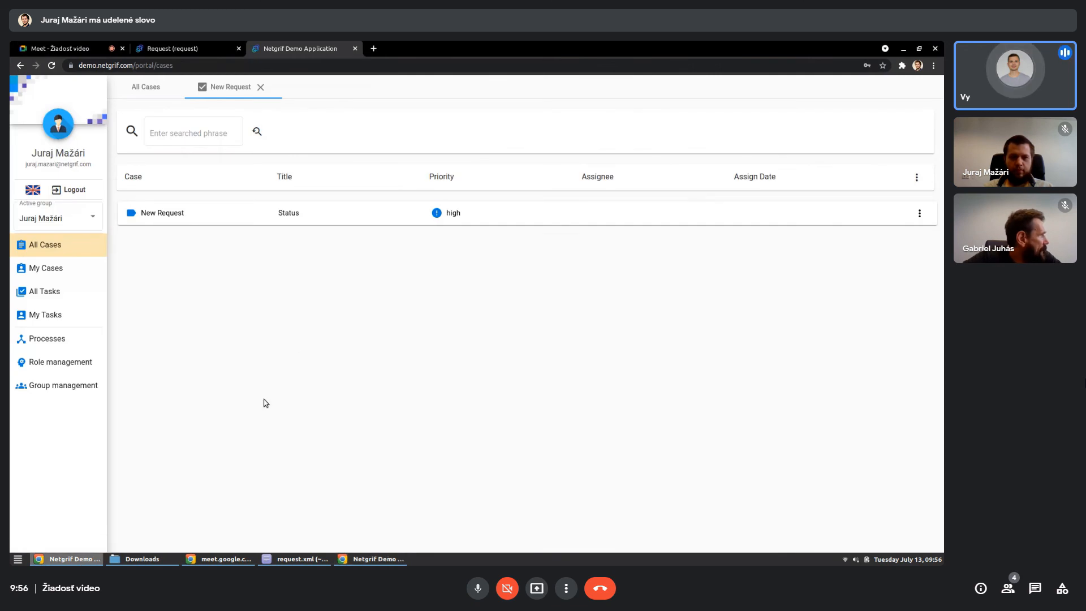
click(181, 48)
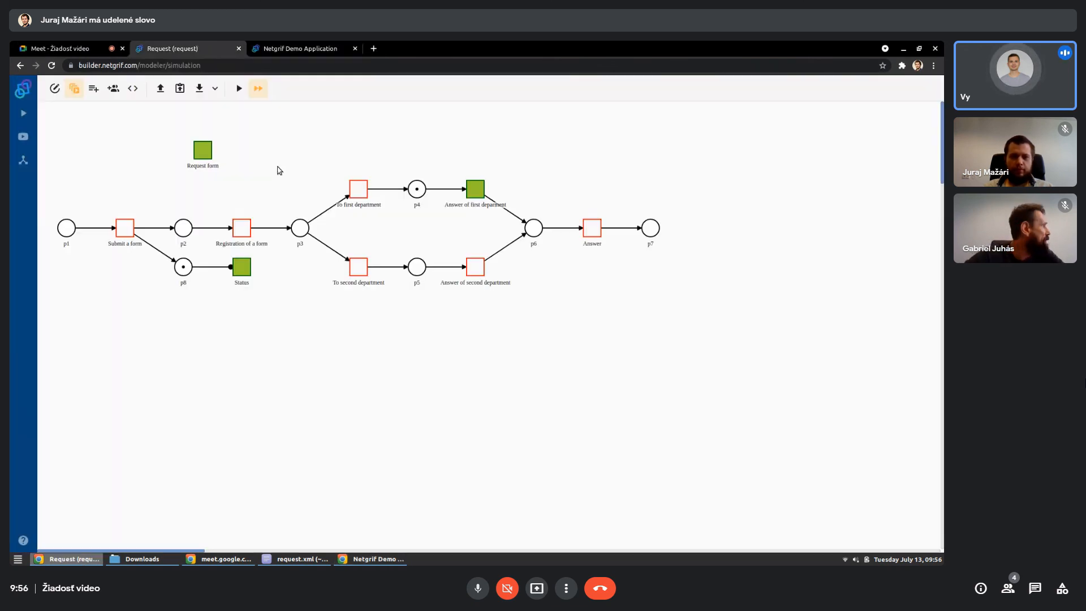
click(56, 90)
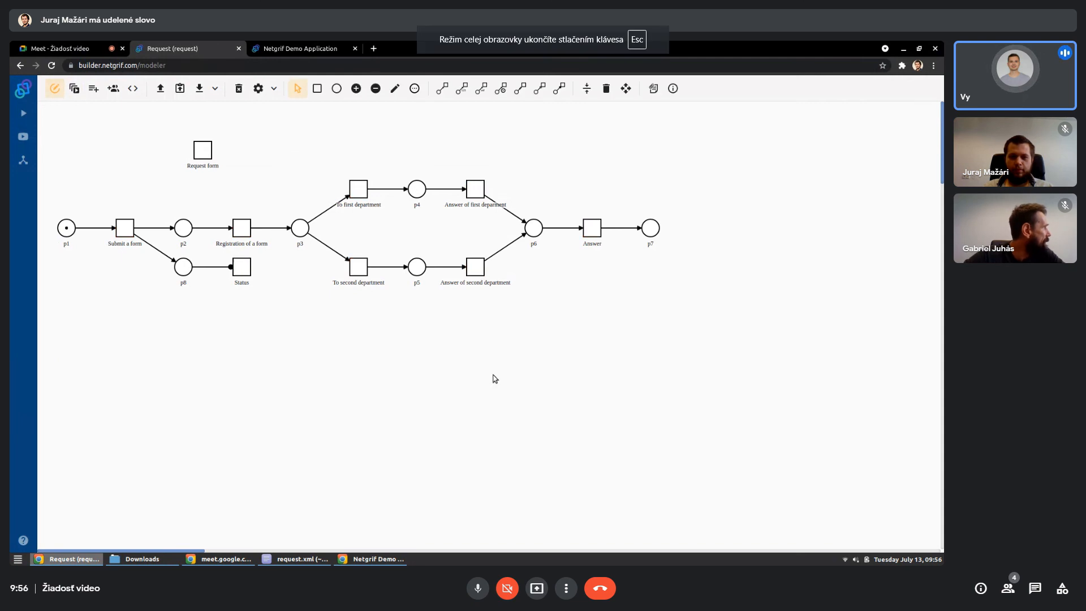
click(507, 588)
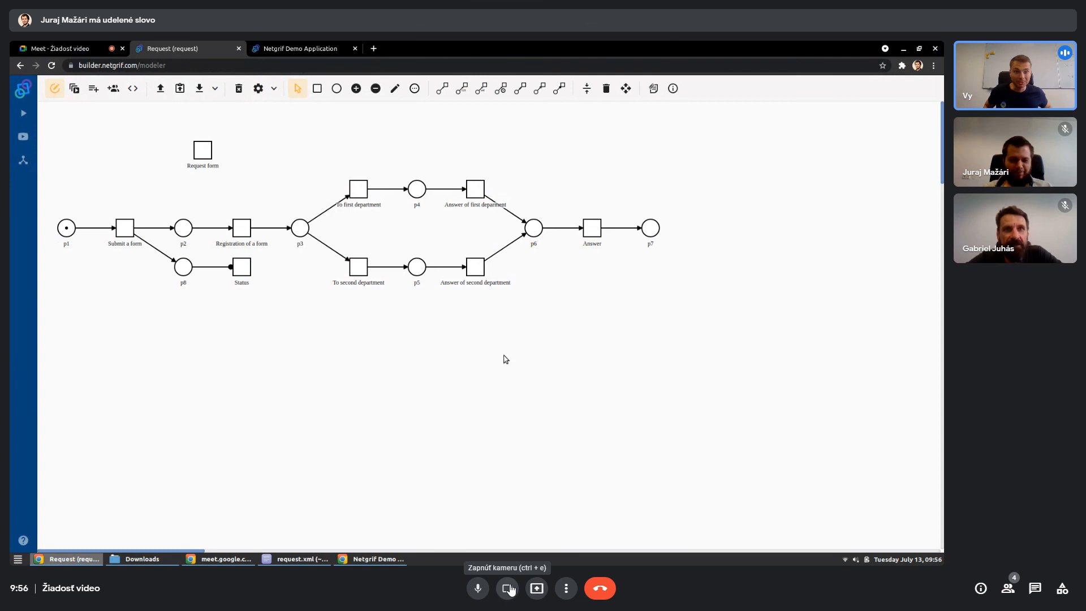